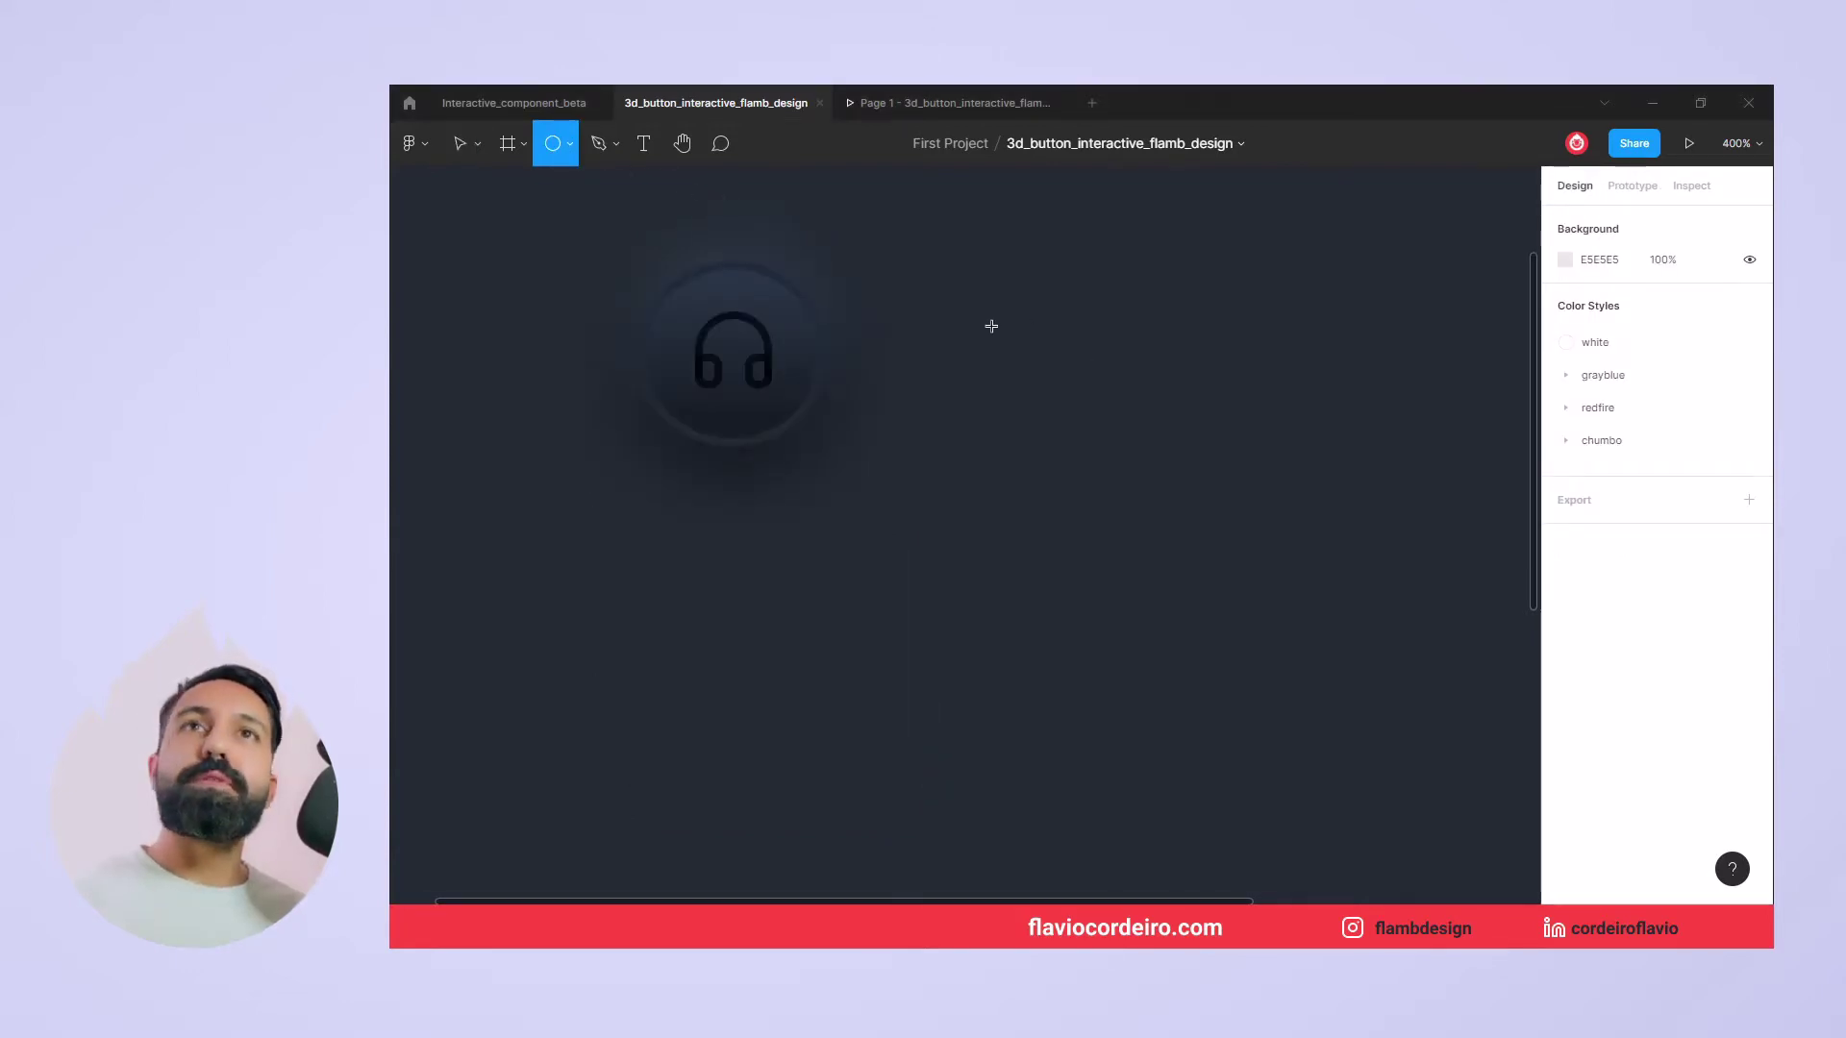
Draw a 48×48 circle at X177 Y41 and replace its grey fill with a linear gradient
left_click_drag(1106, 380, 1268, 565)
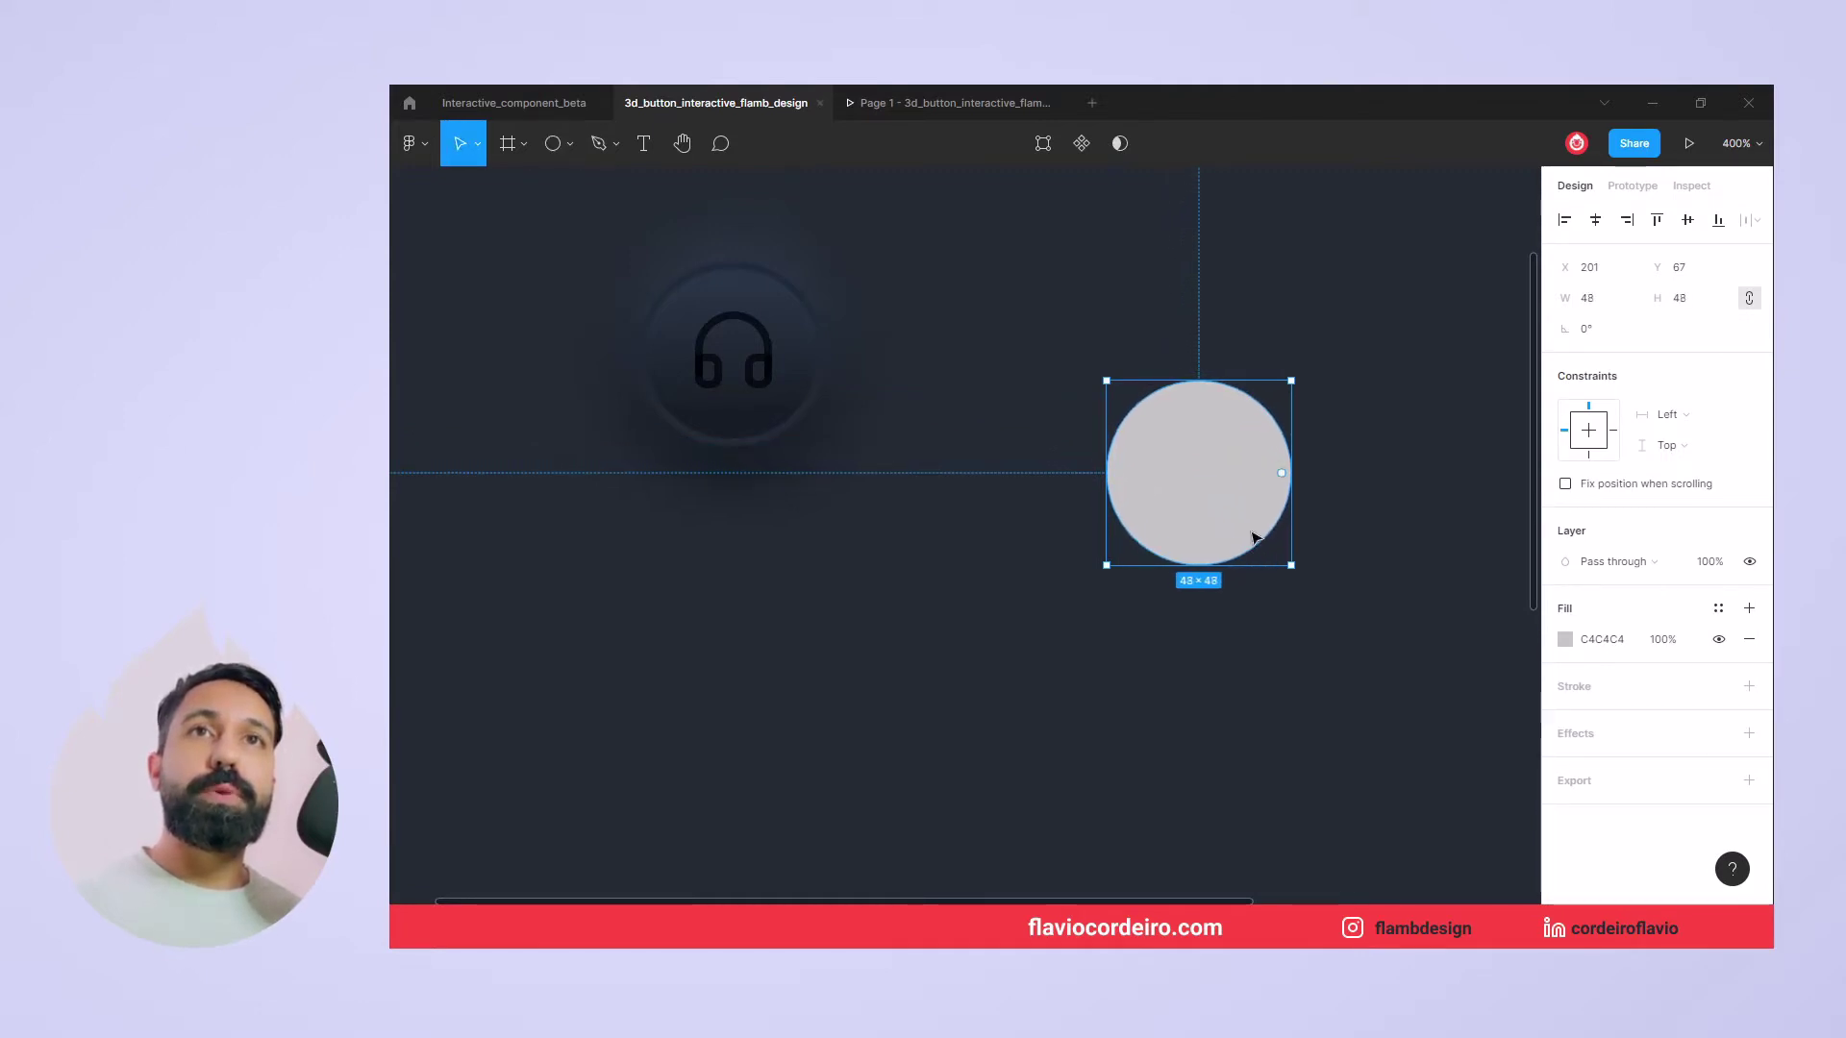
left_click_drag(1234, 481, 1139, 381)
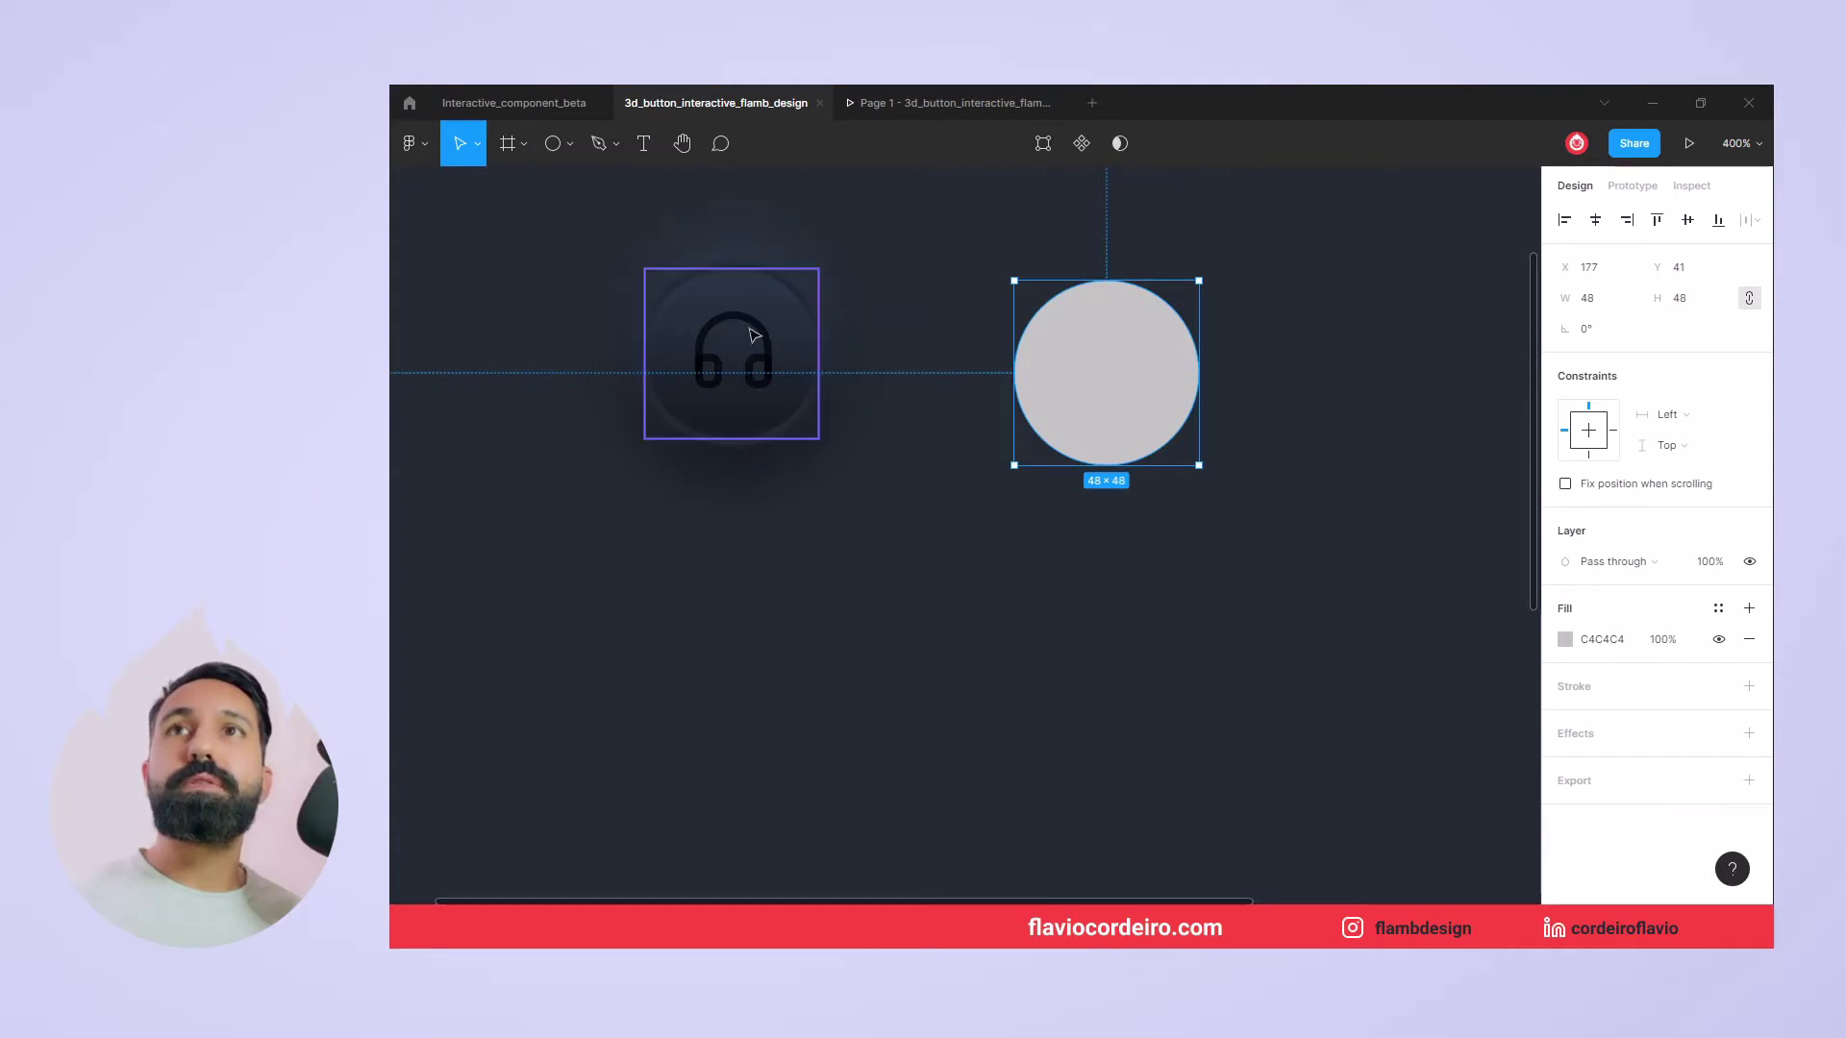
left_click(1750, 608)
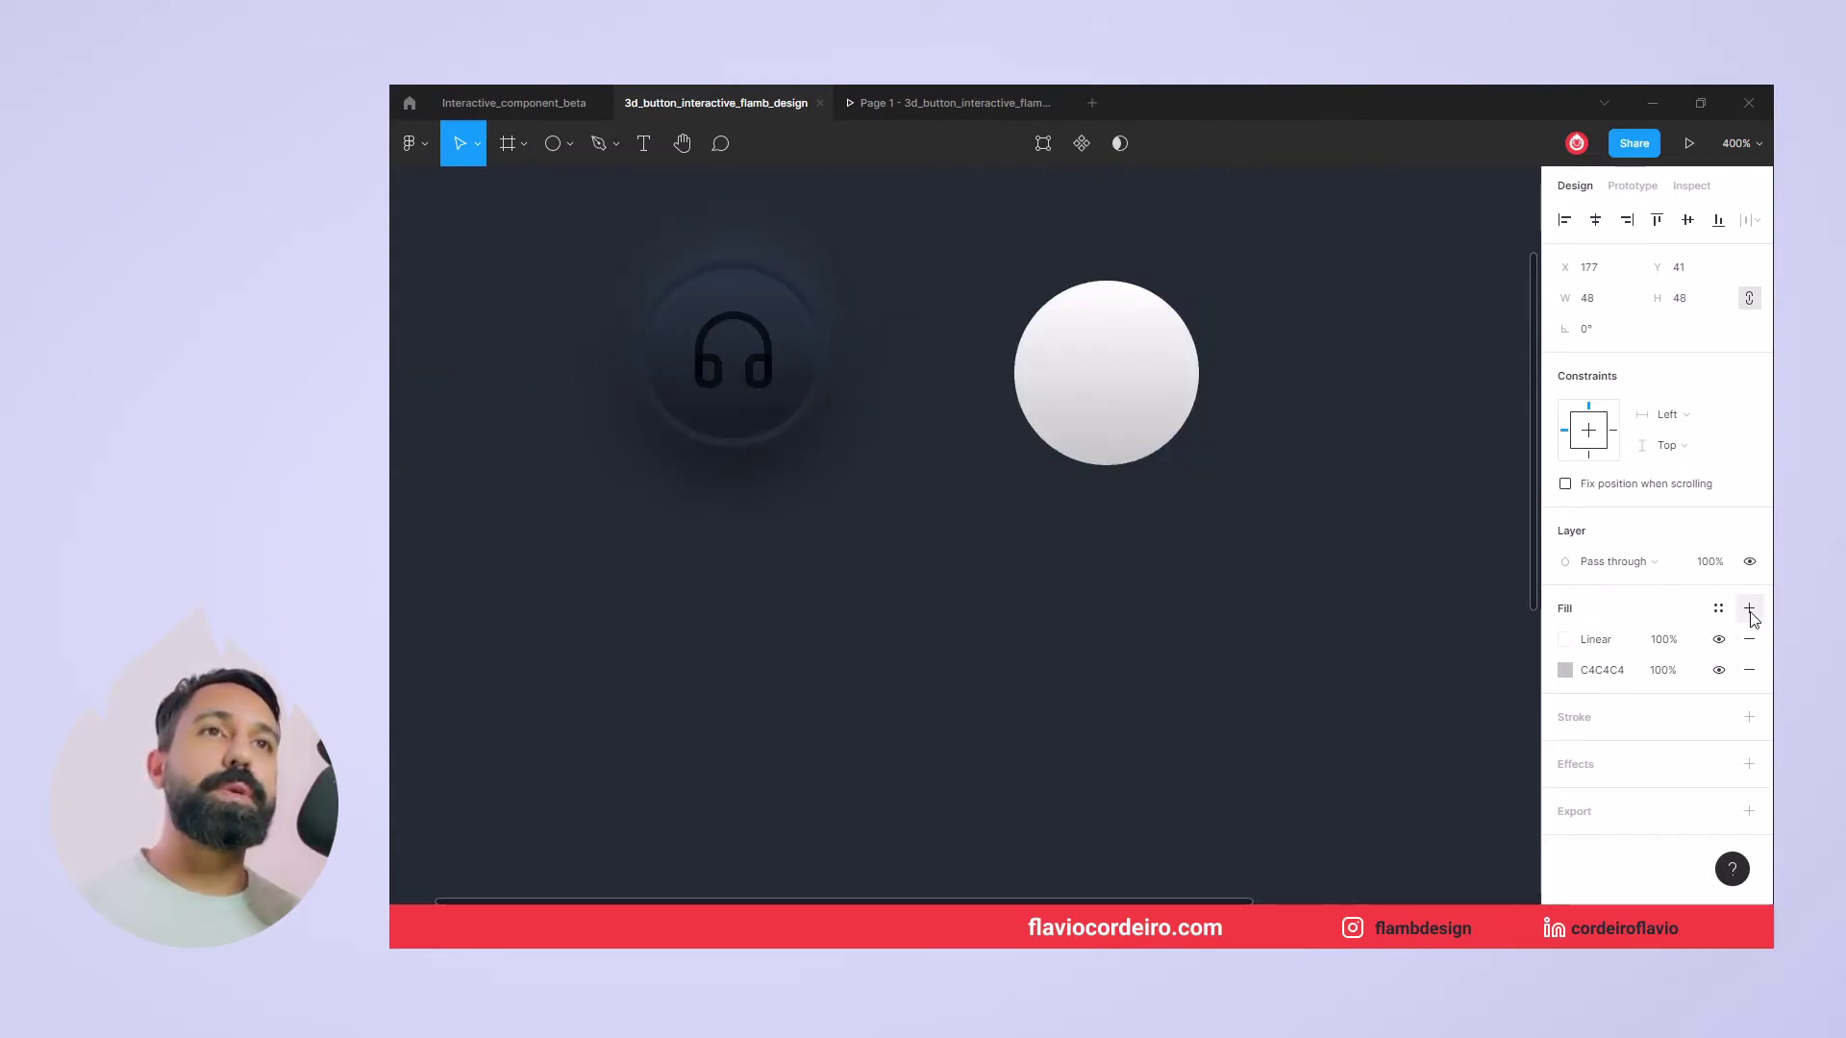
left_click(1750, 672)
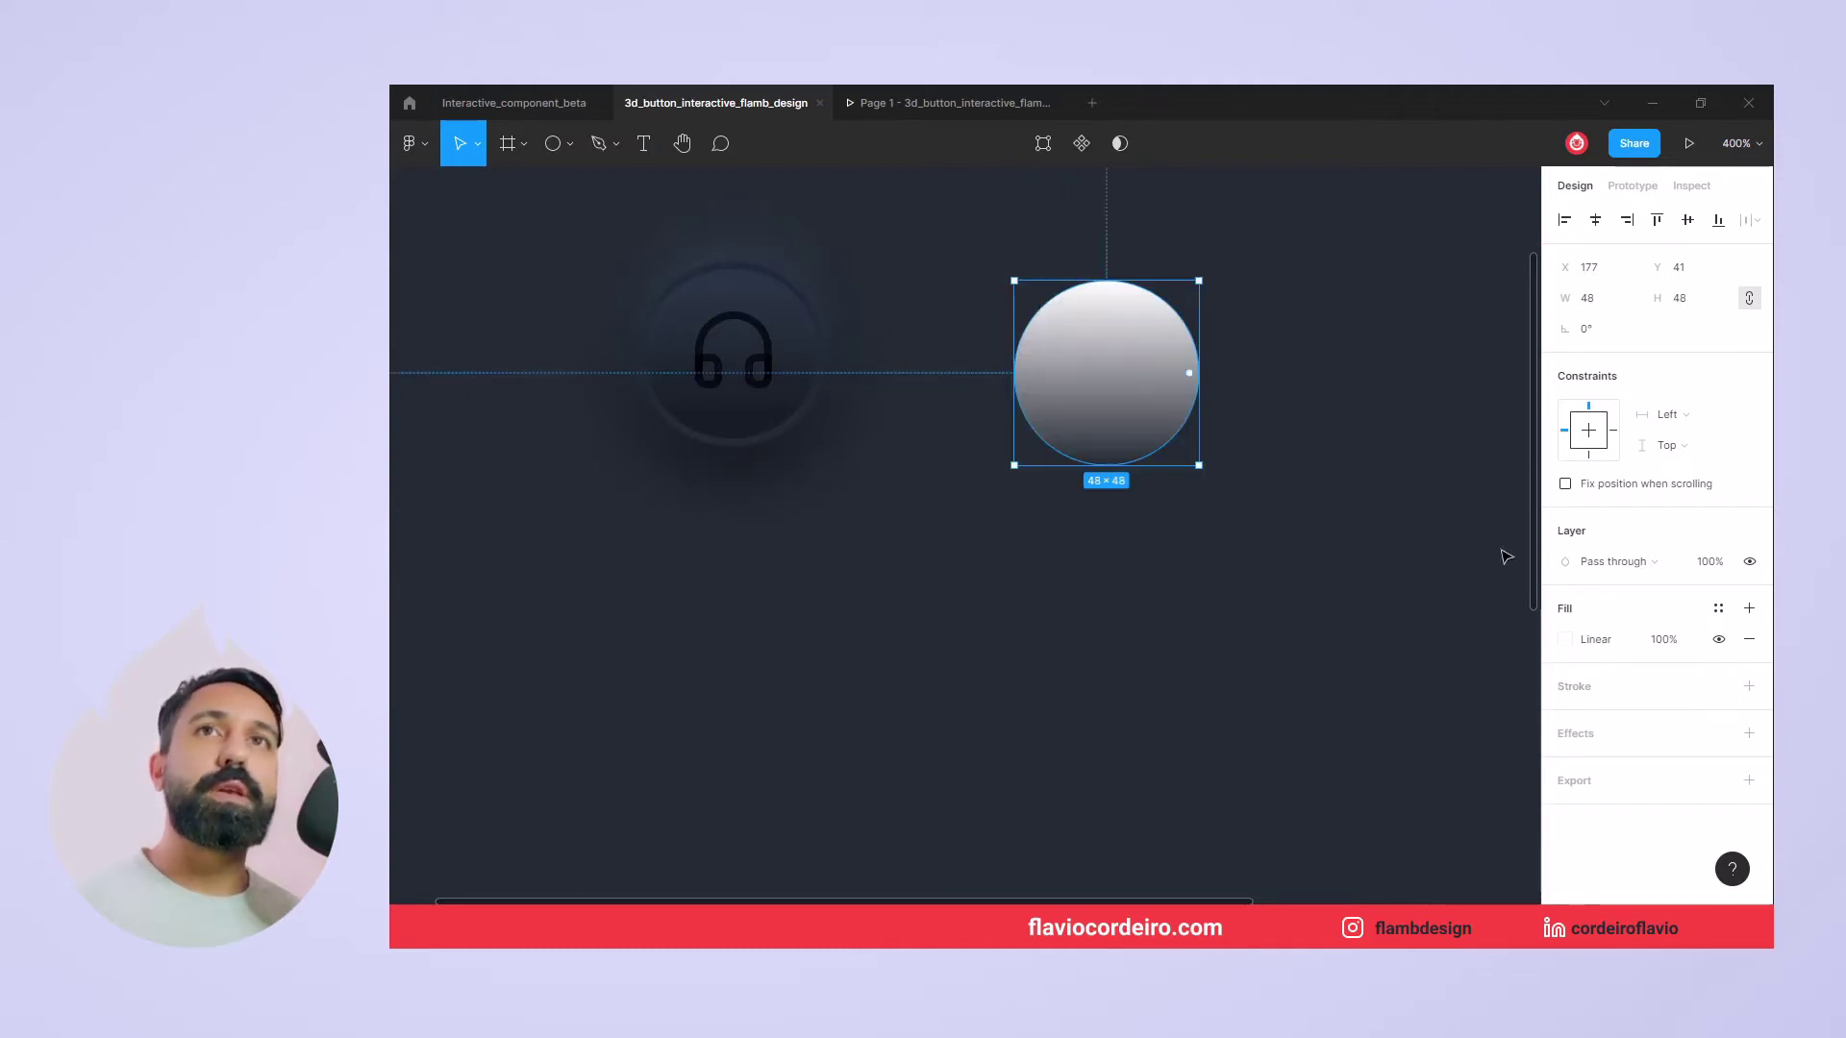
Set the bottom gradient stop to 100% opacity with a sampled dark canvas colour, slightly darkened
left_click(1573, 646)
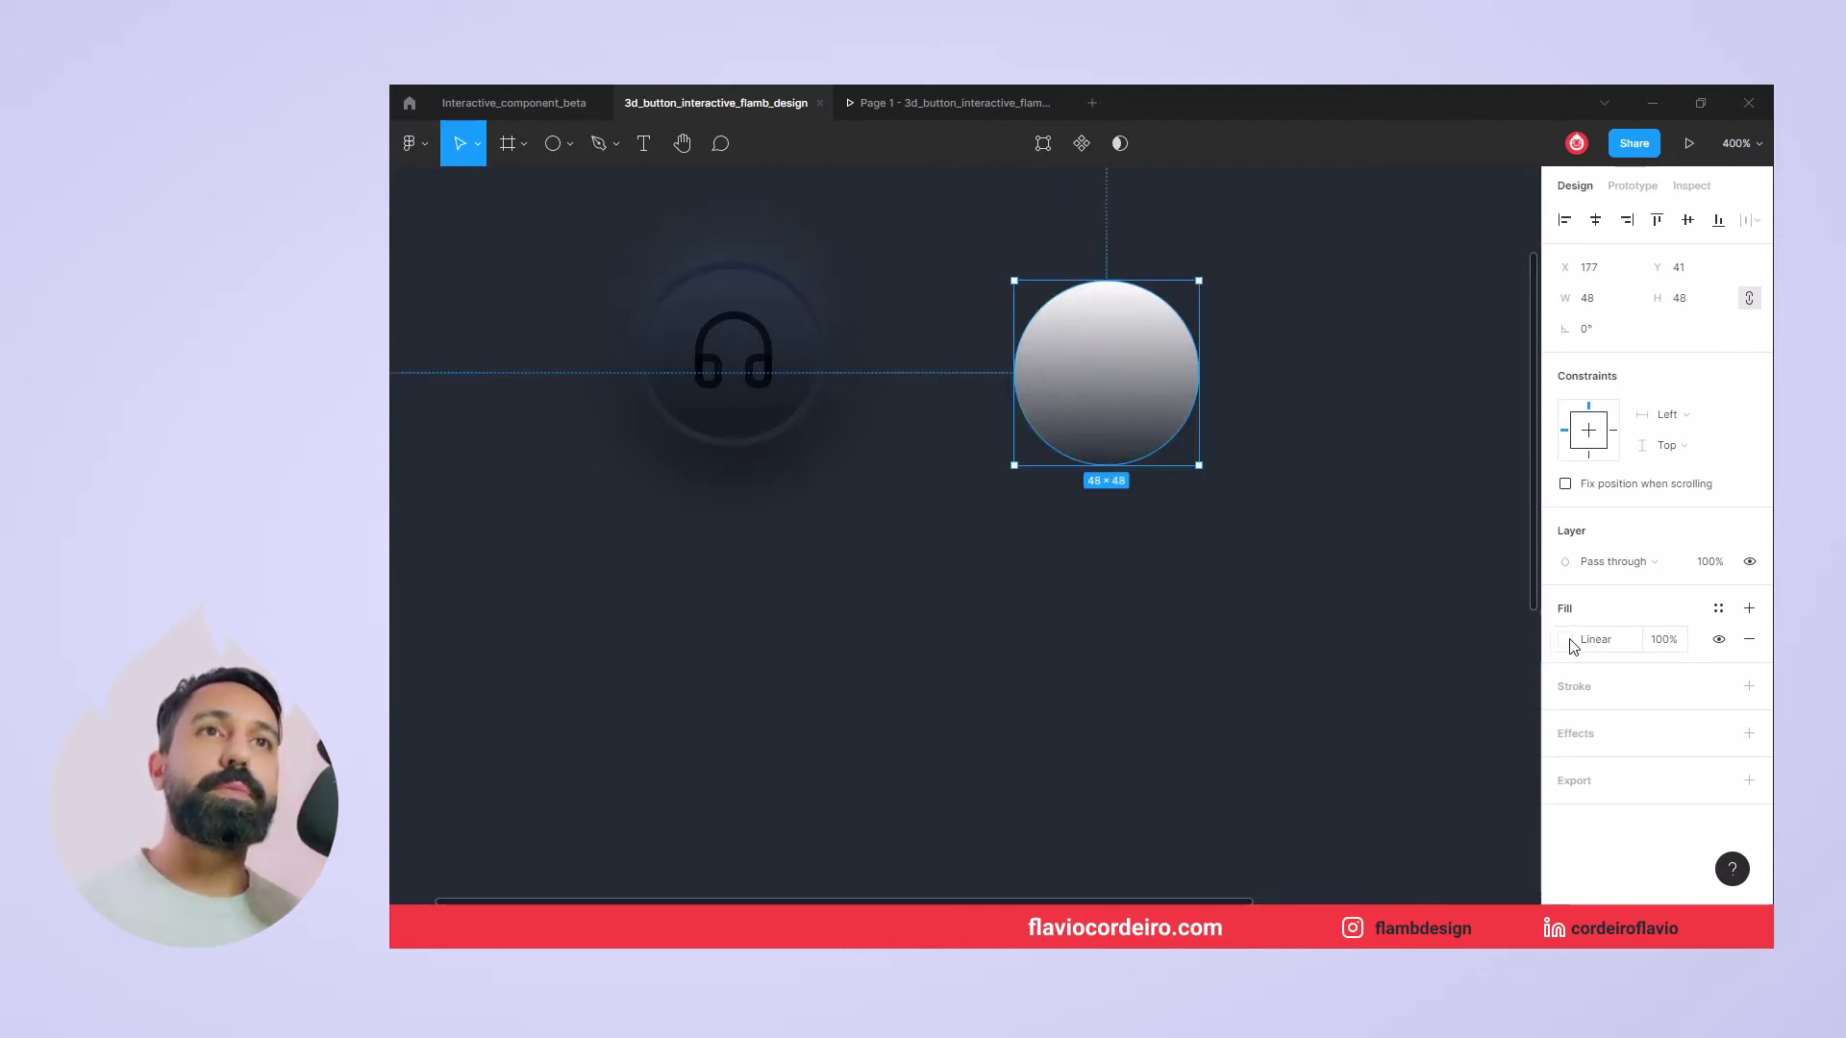
left_click(1567, 640)
left_click(1517, 389)
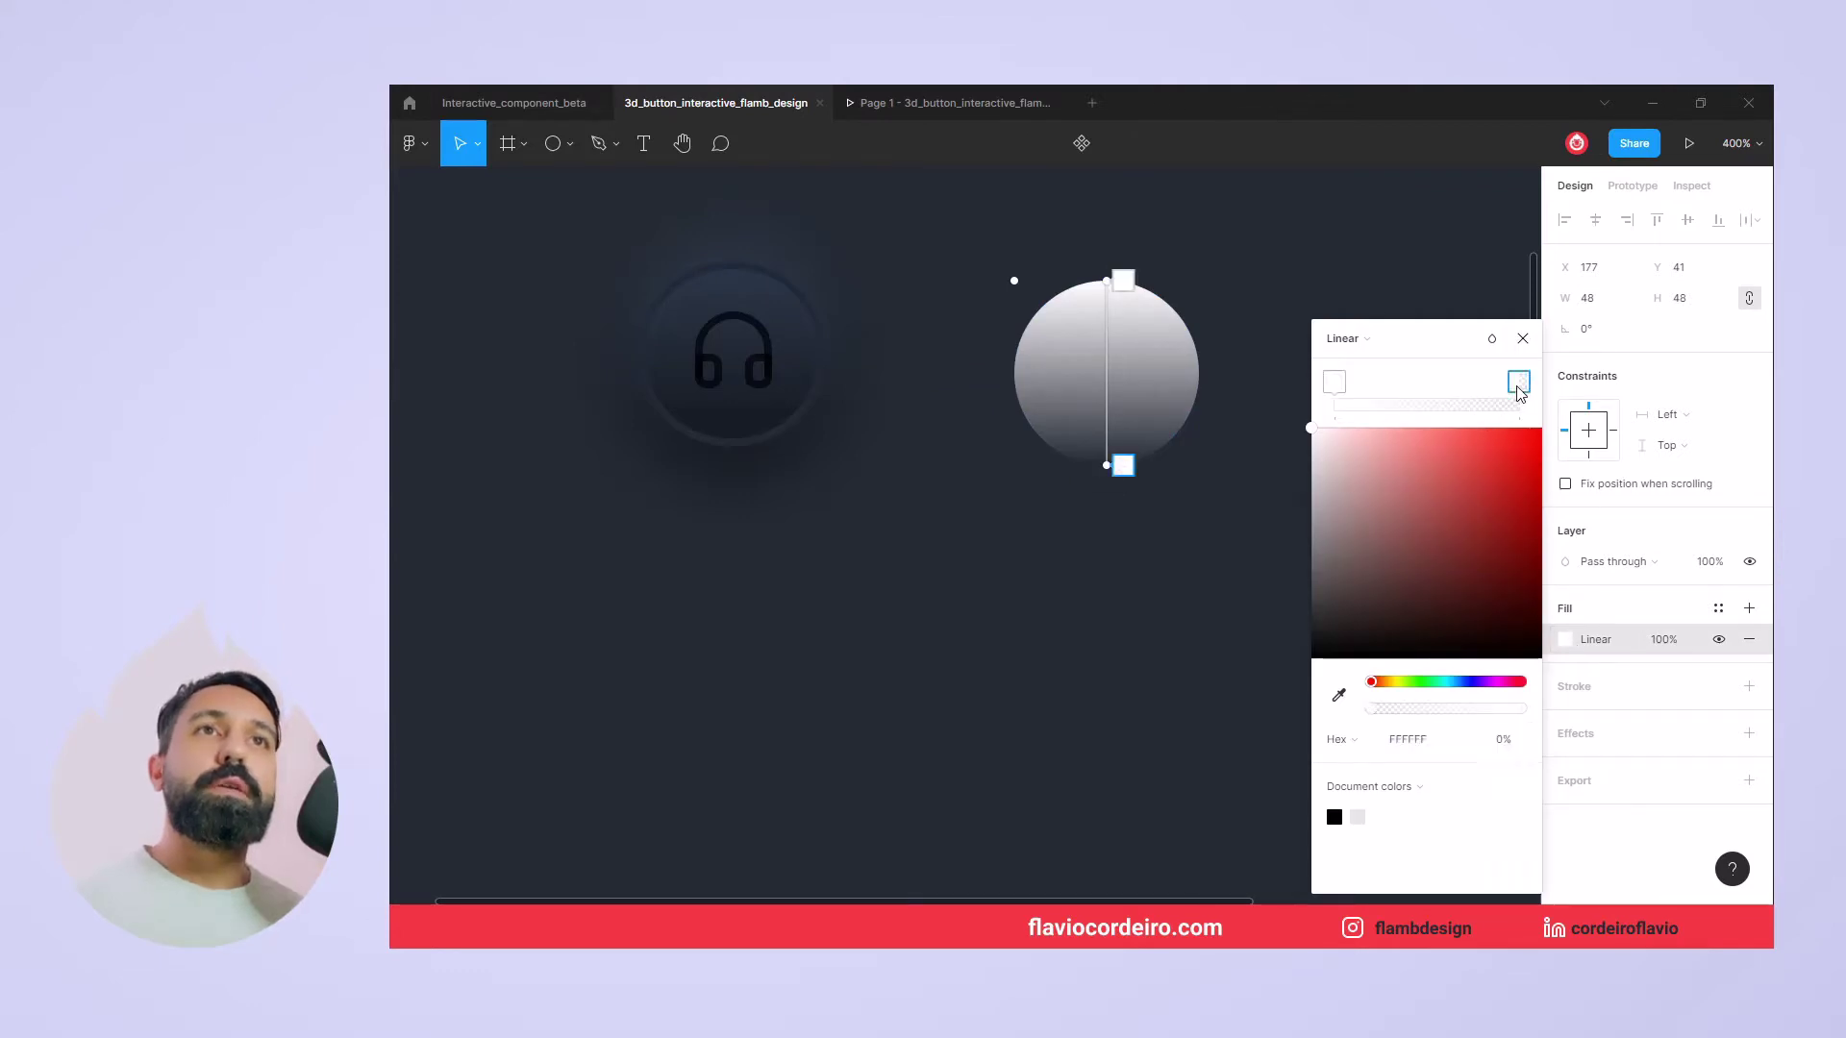
left_click(1505, 741)
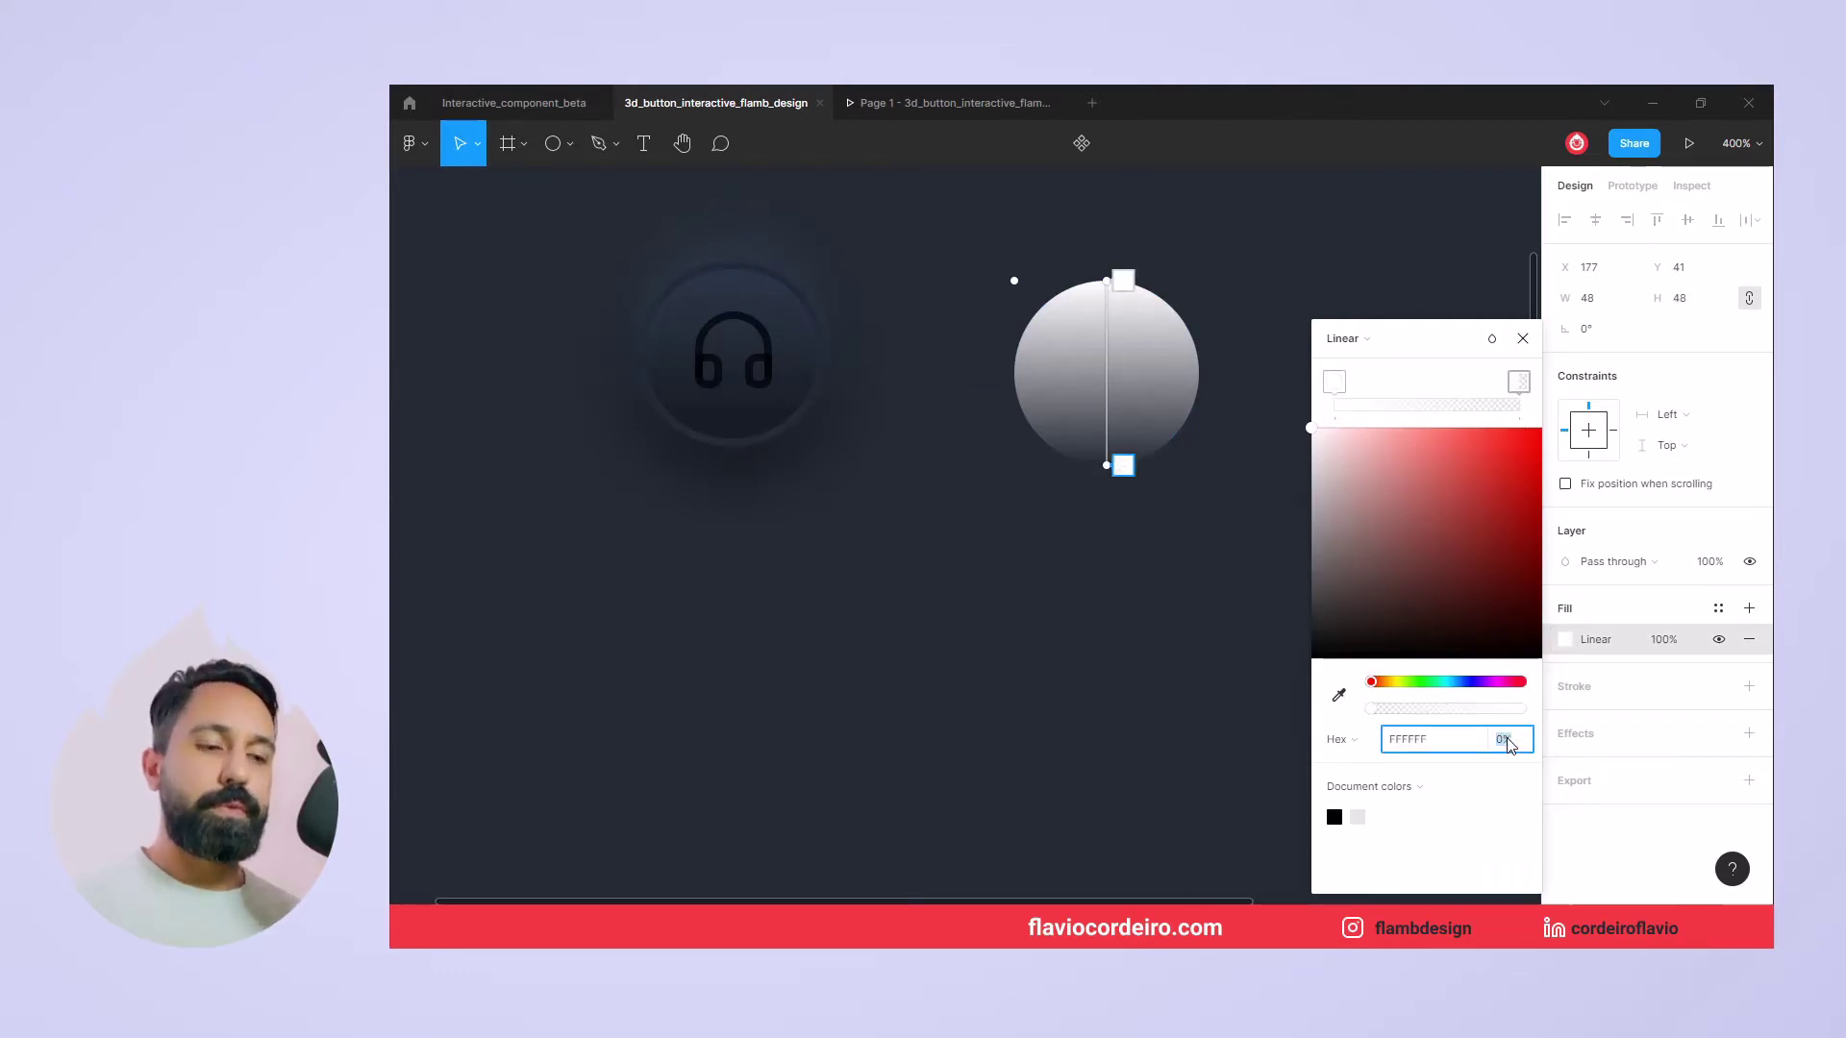
type("100")
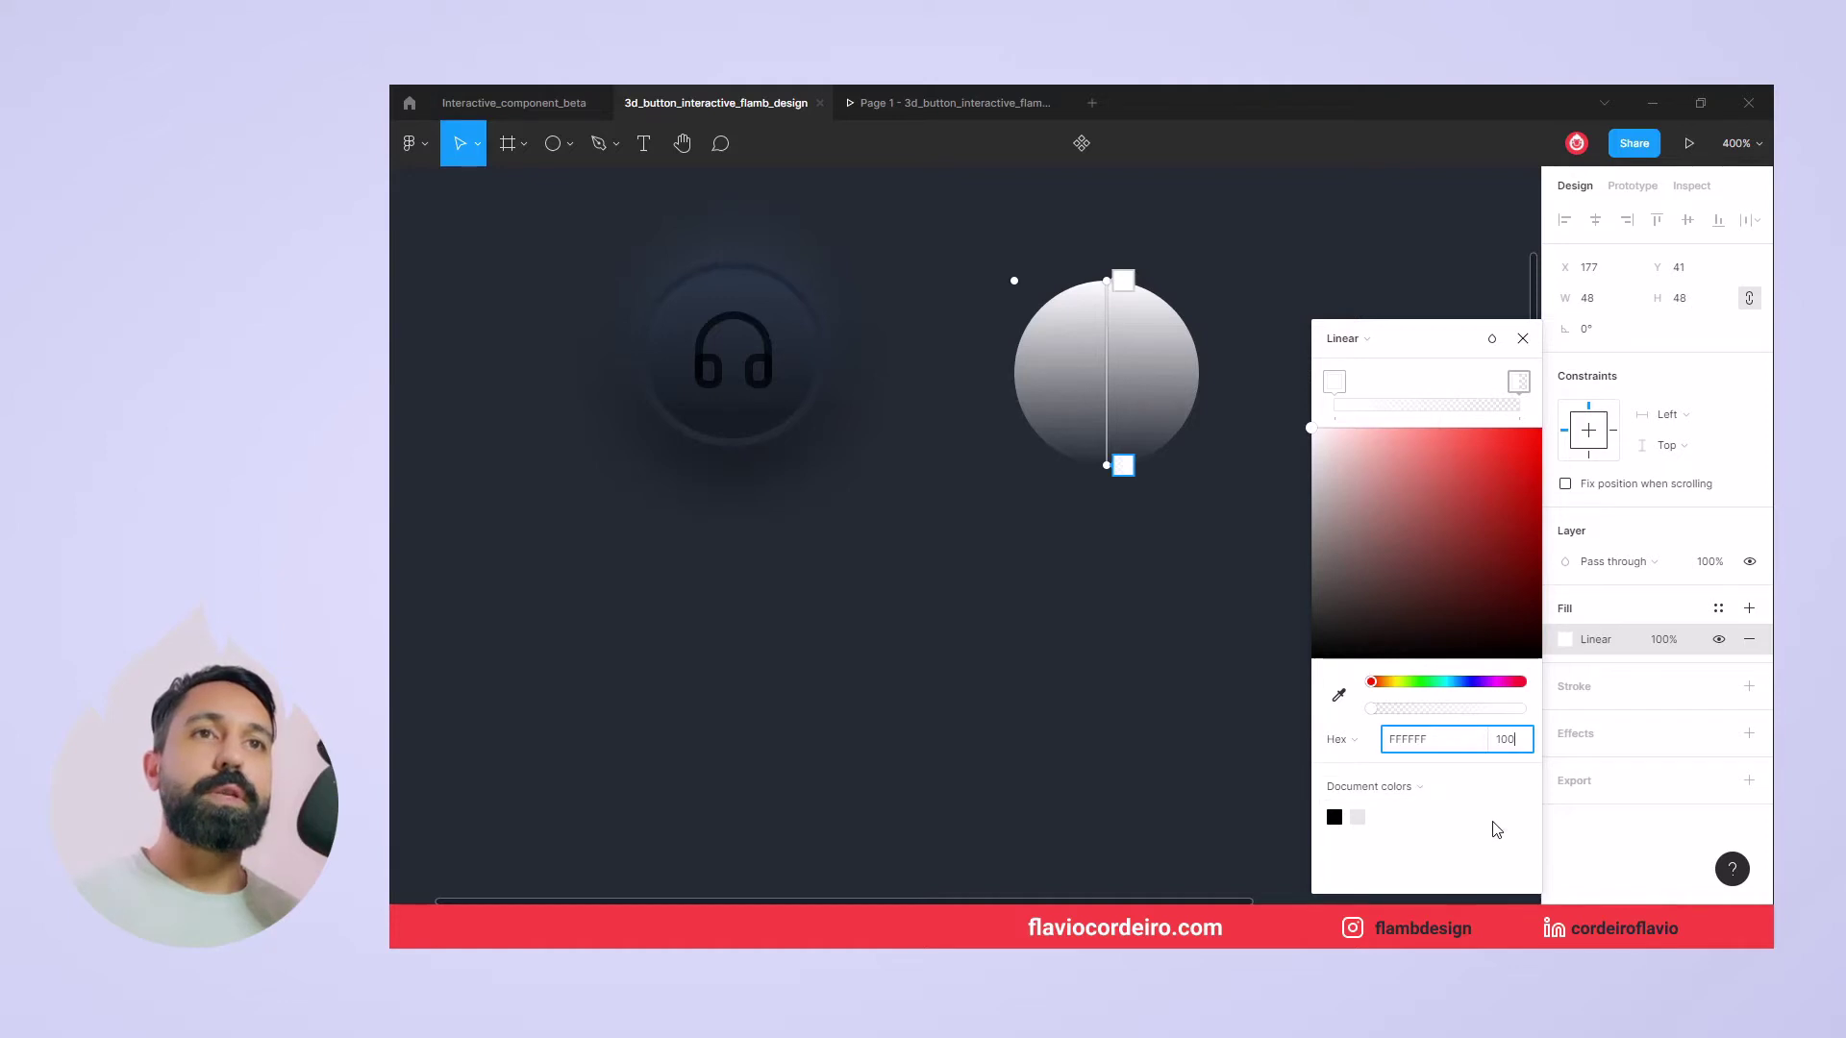
key("Return")
left_click(1339, 698)
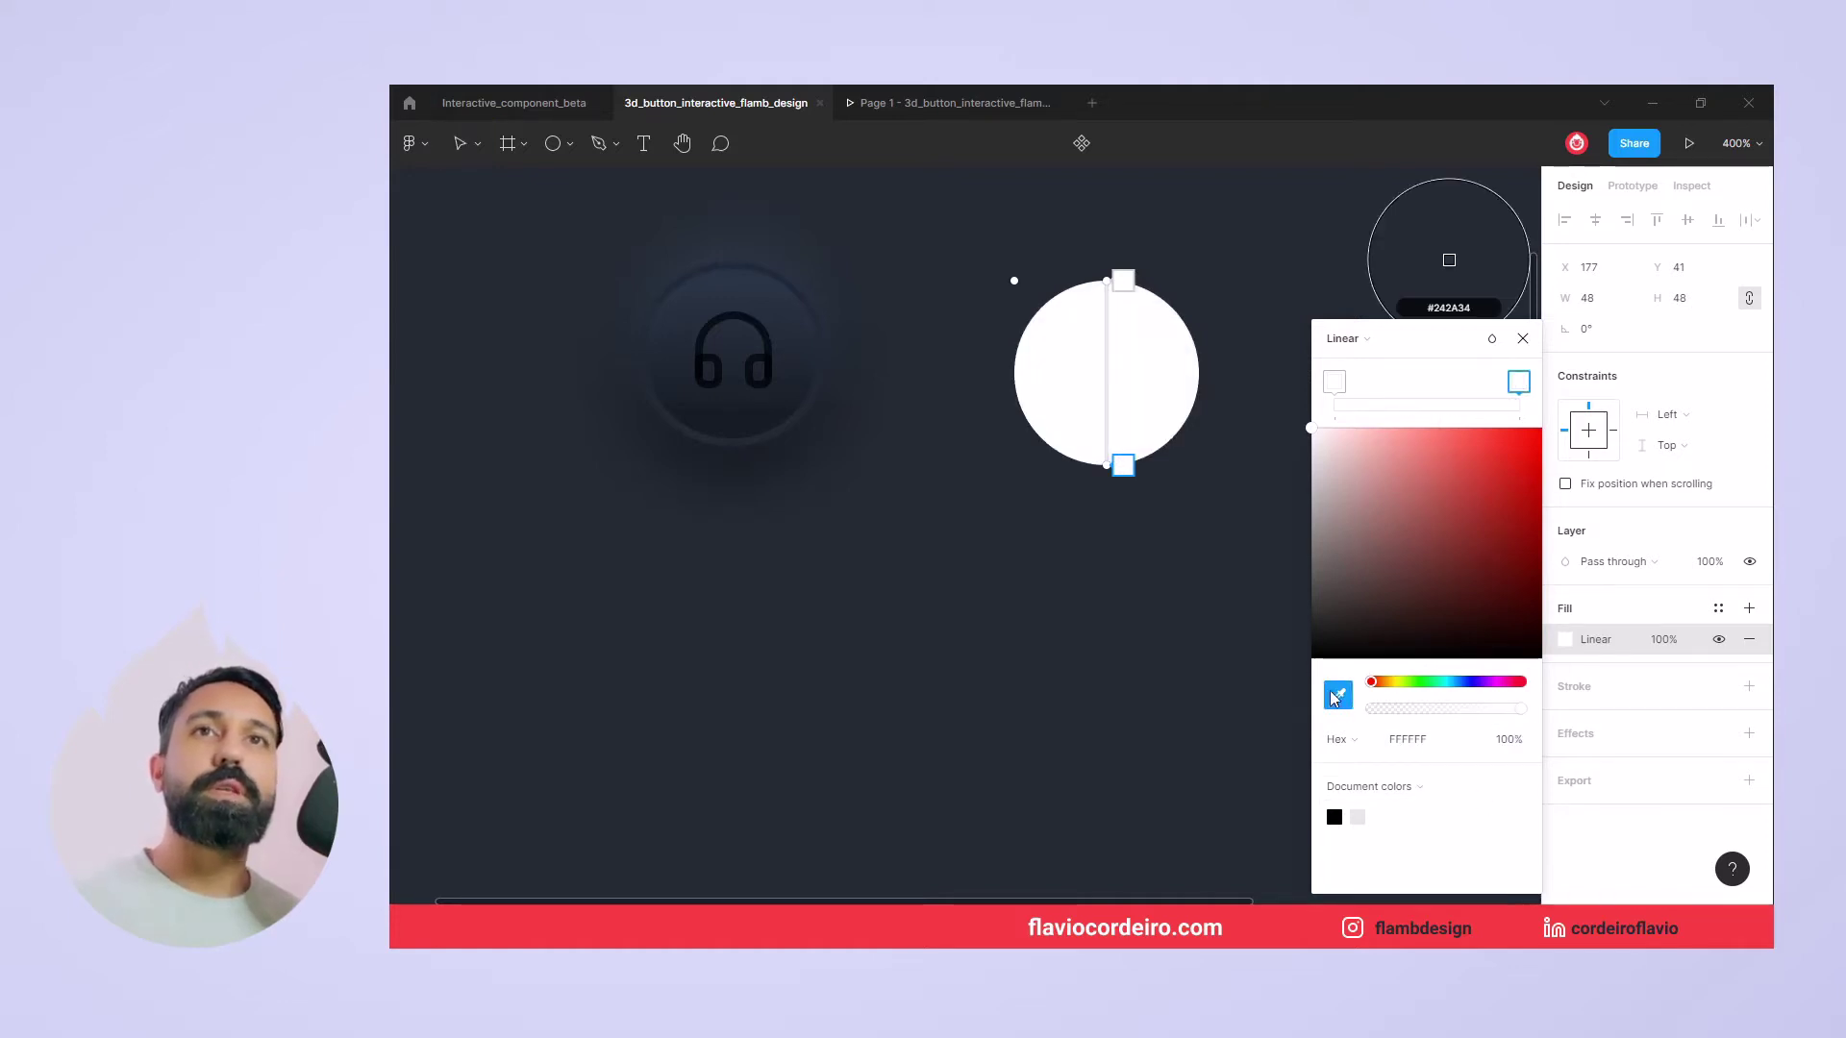
left_click(1159, 588)
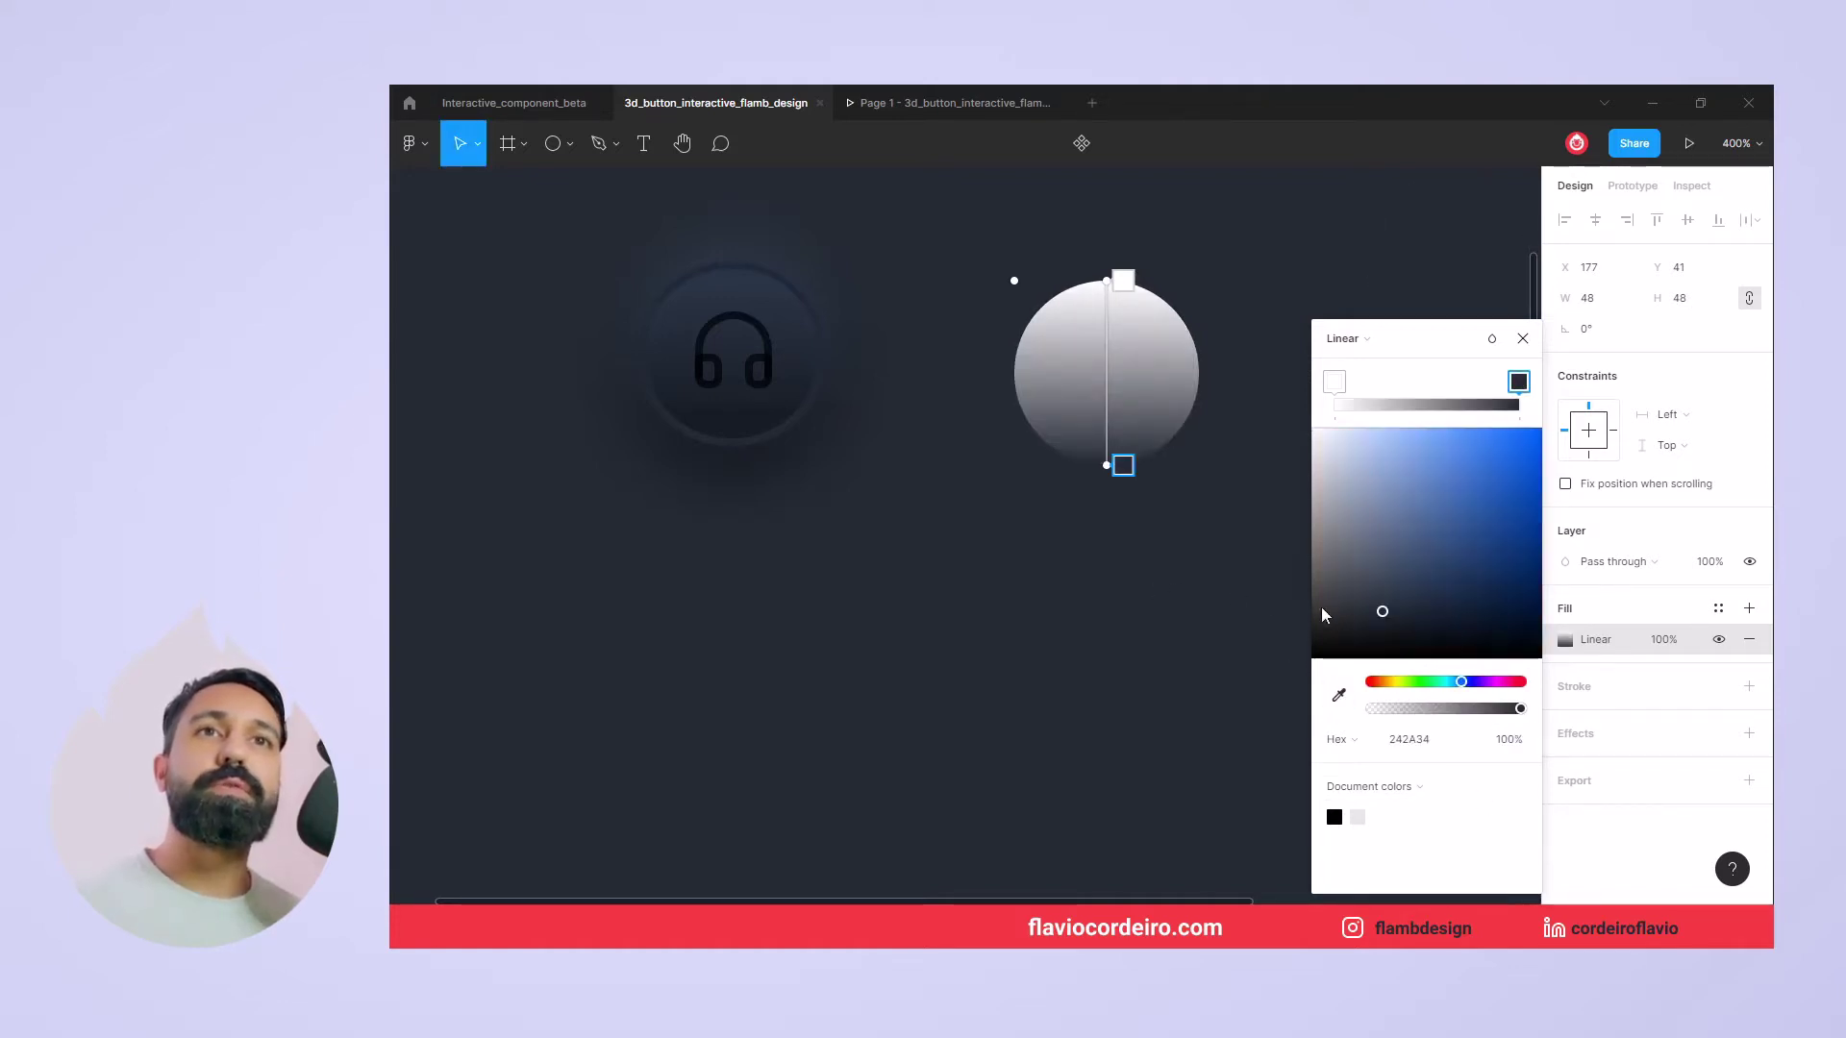
left_click_drag(1389, 615, 1374, 638)
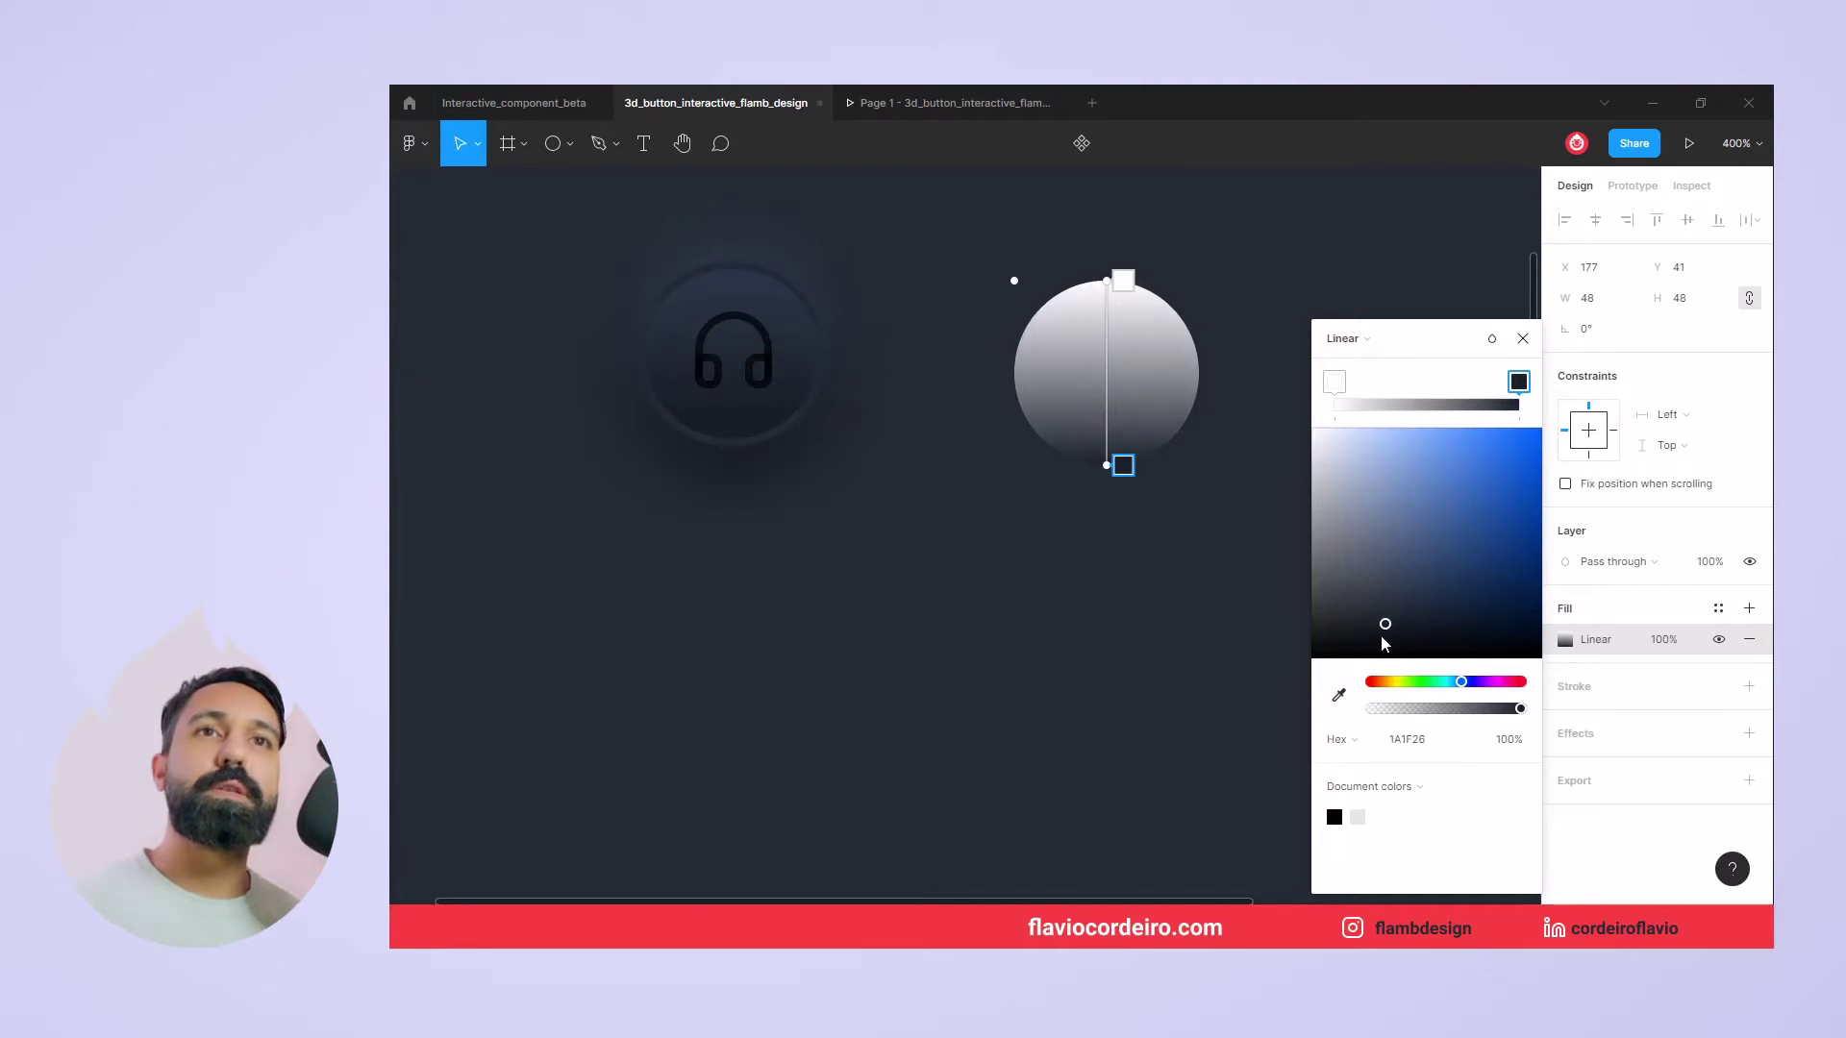
Set the top stop to a lighter sampled blue-grey and tilt the gradient diagonally from top-left
left_click(1123, 280)
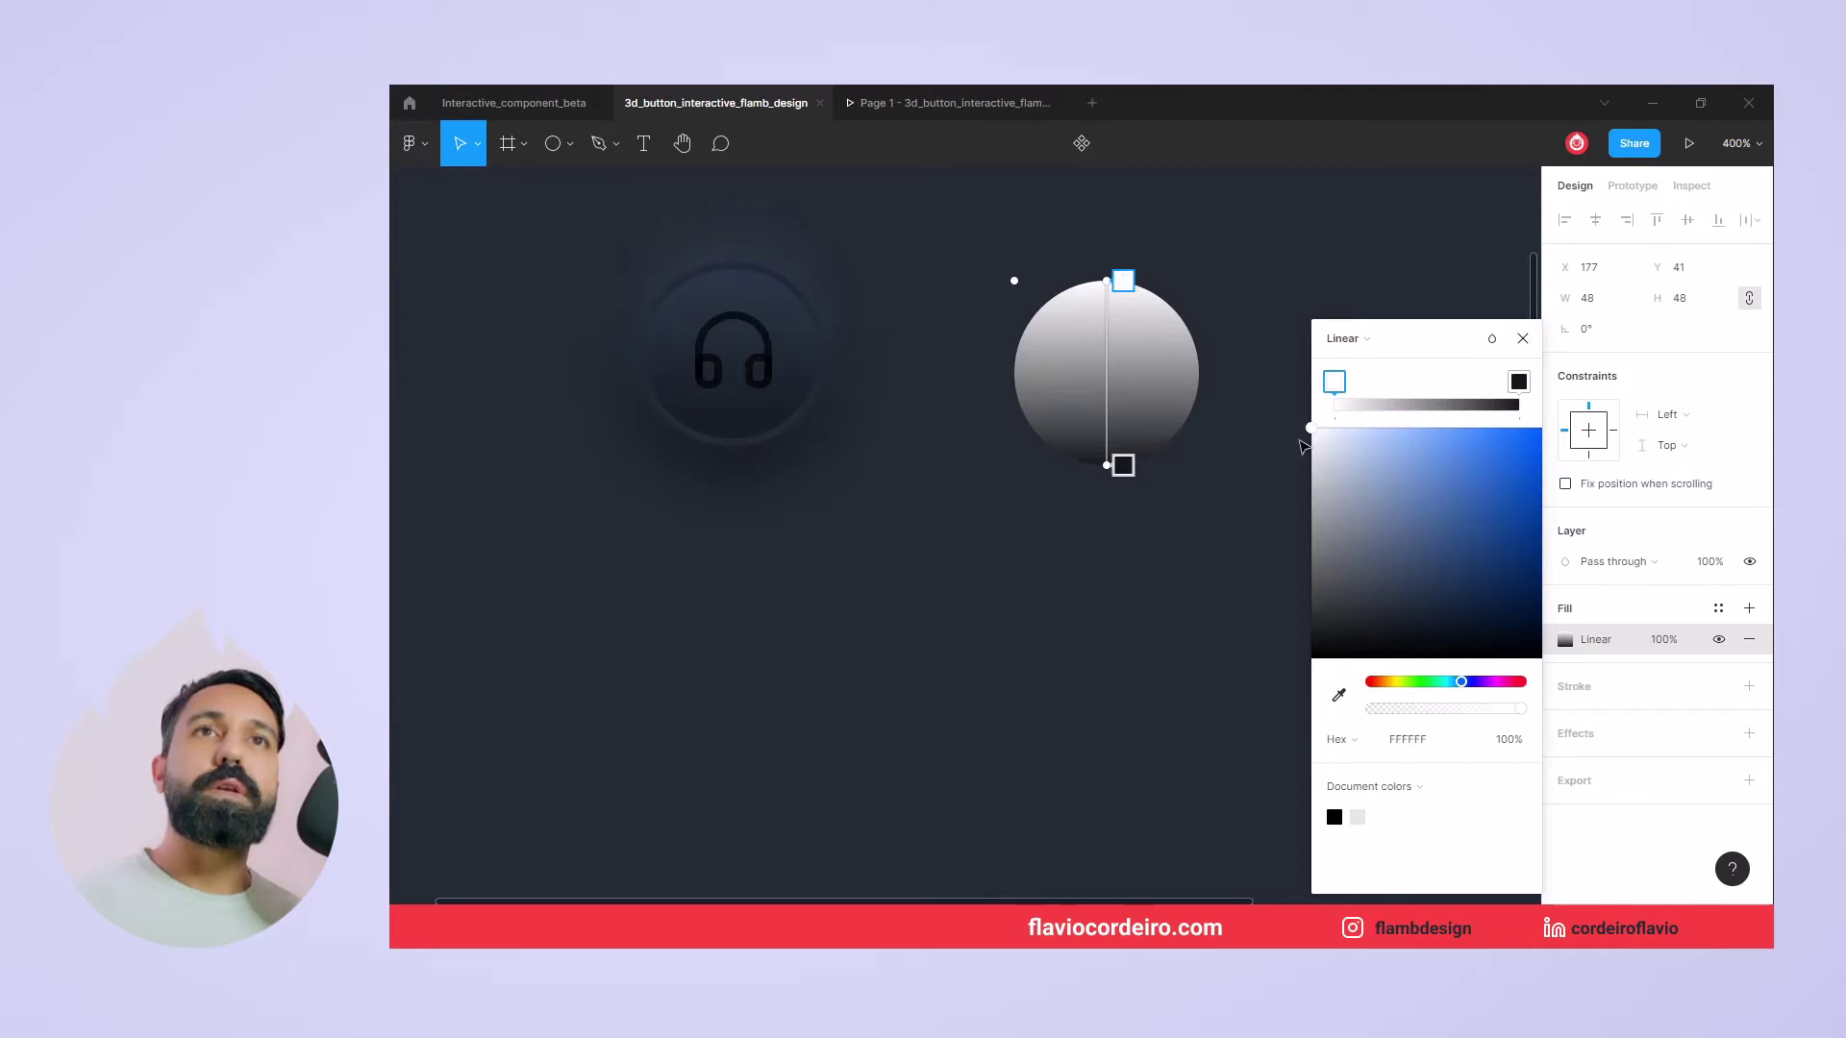
left_click(1336, 701)
left_click(1449, 259)
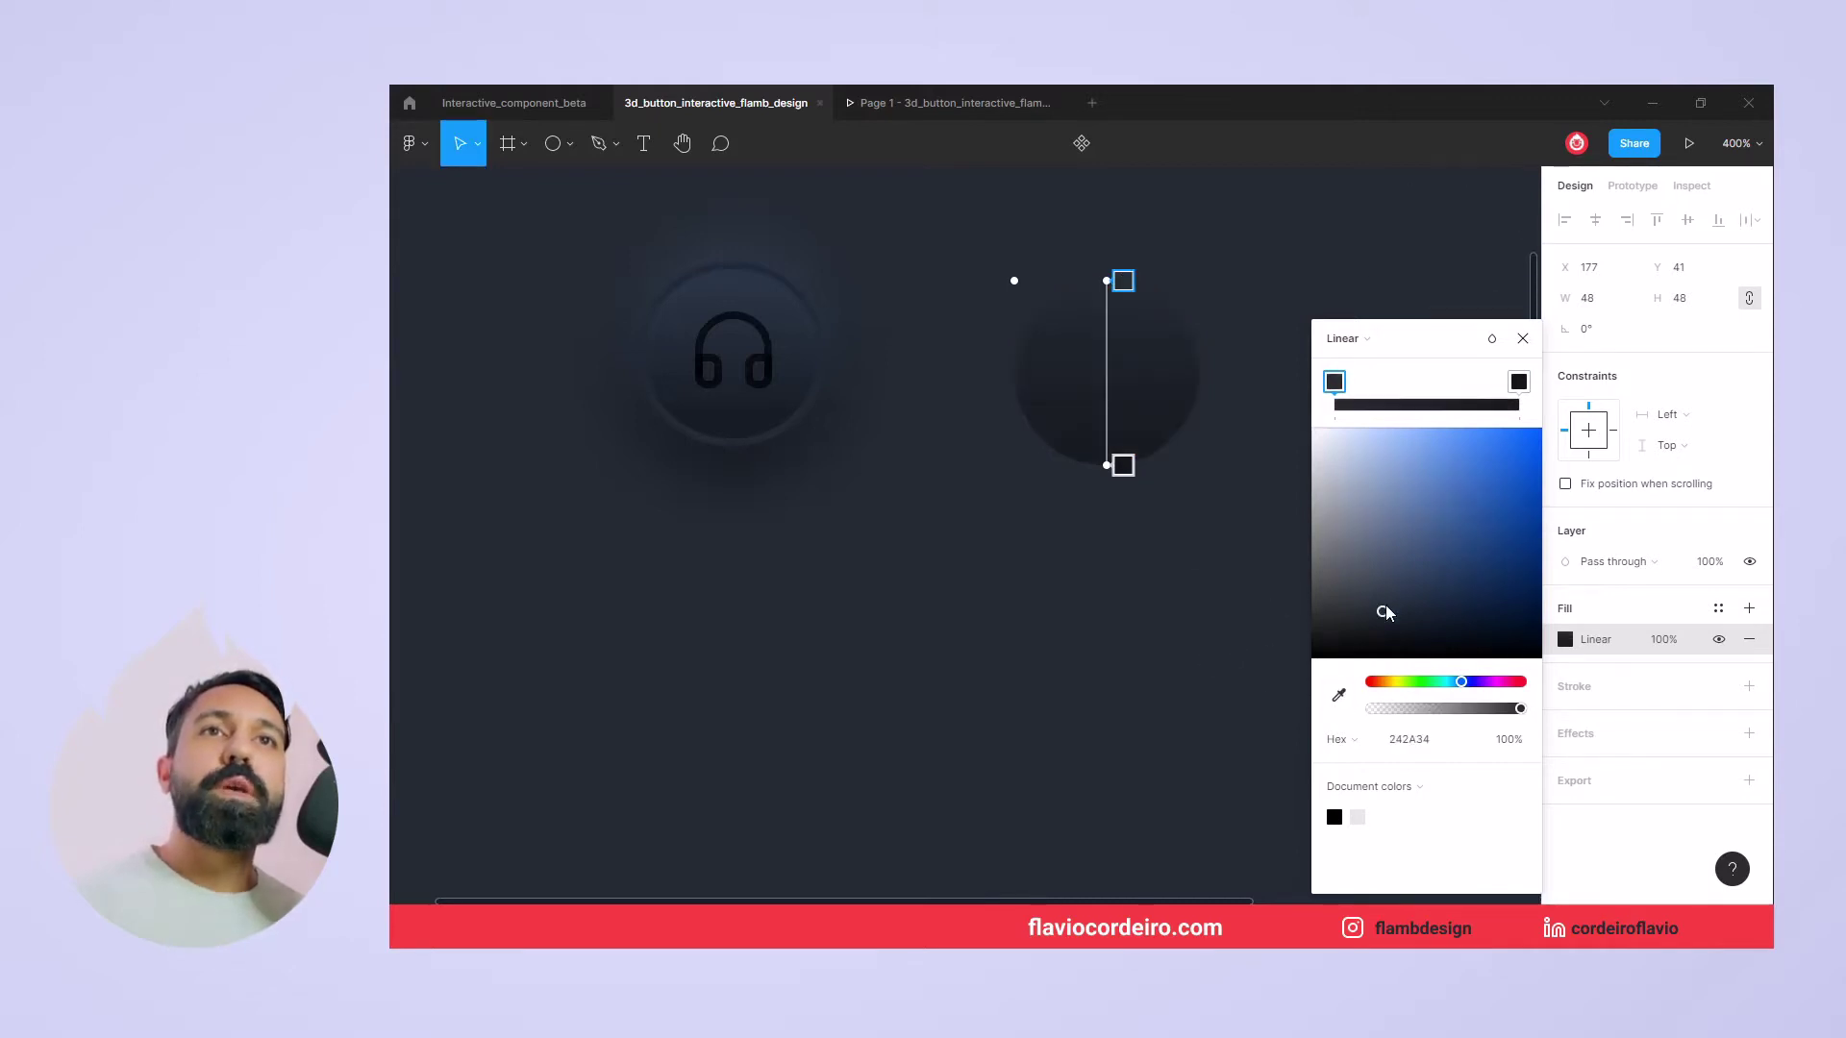
left_click_drag(1381, 613, 1378, 585)
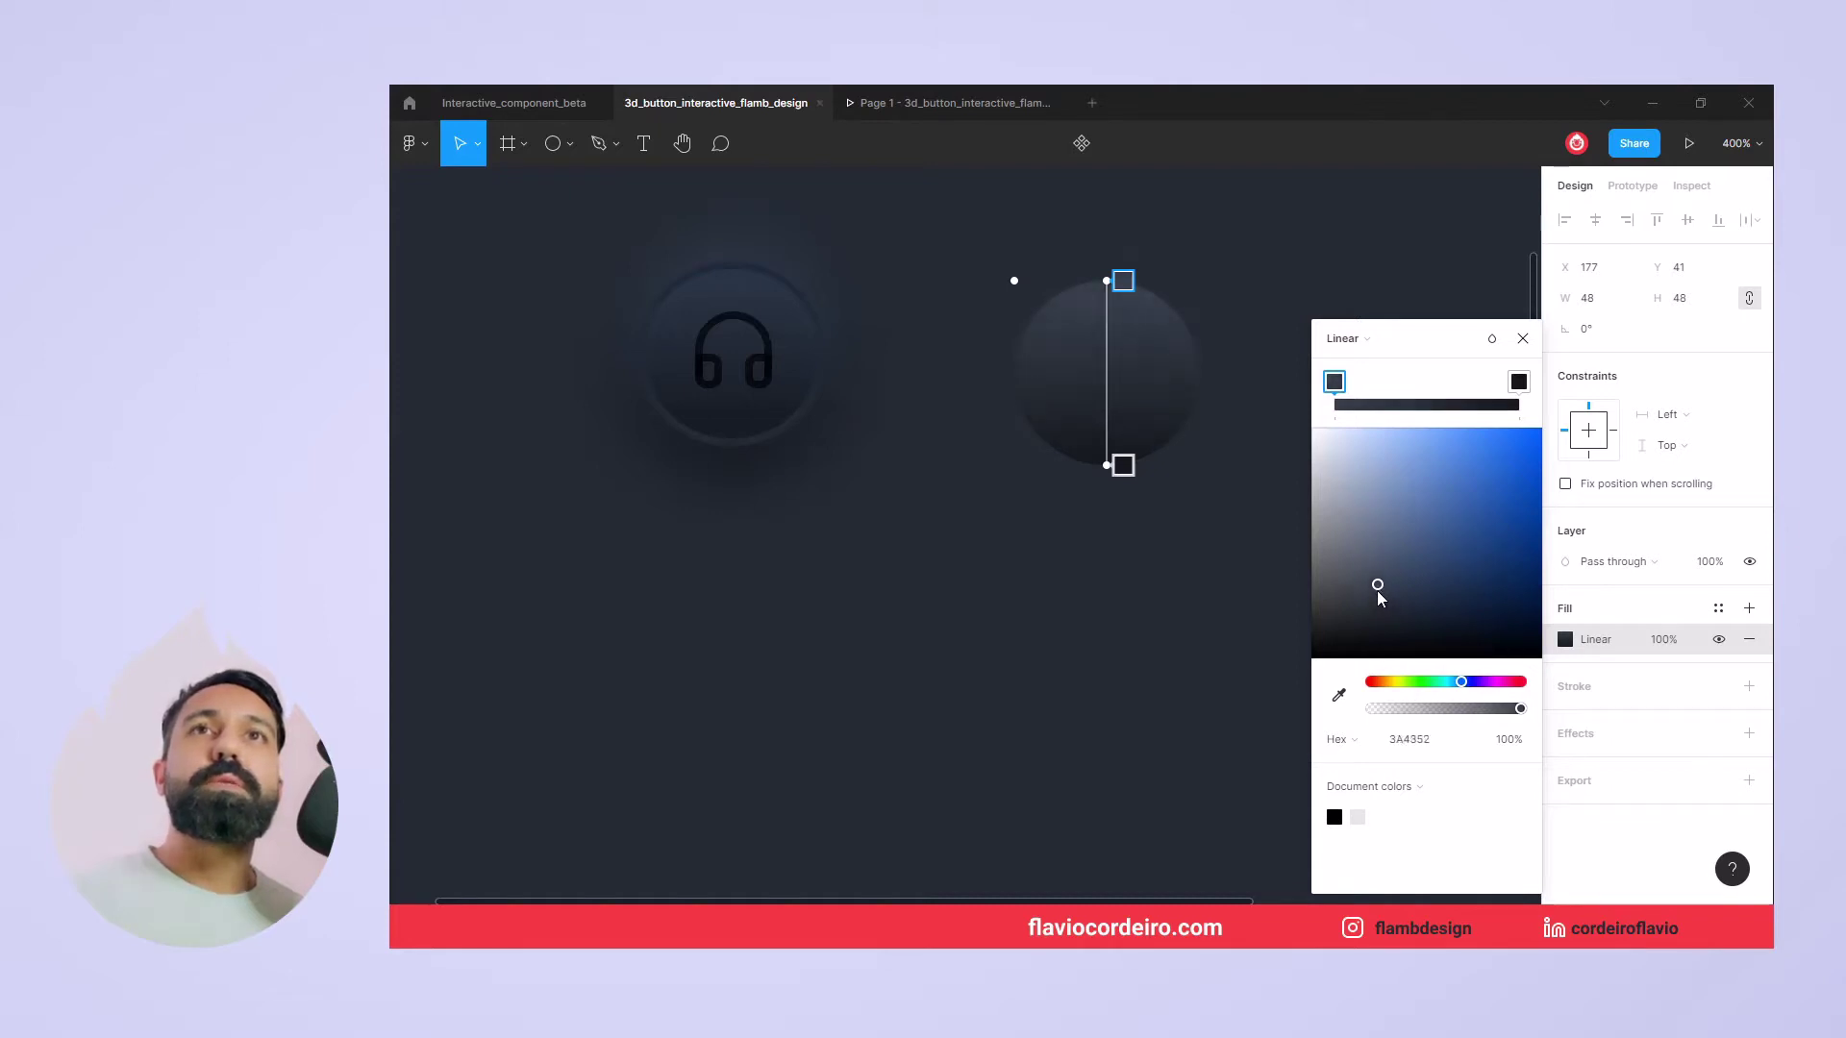
left_click_drag(1108, 278, 1046, 286)
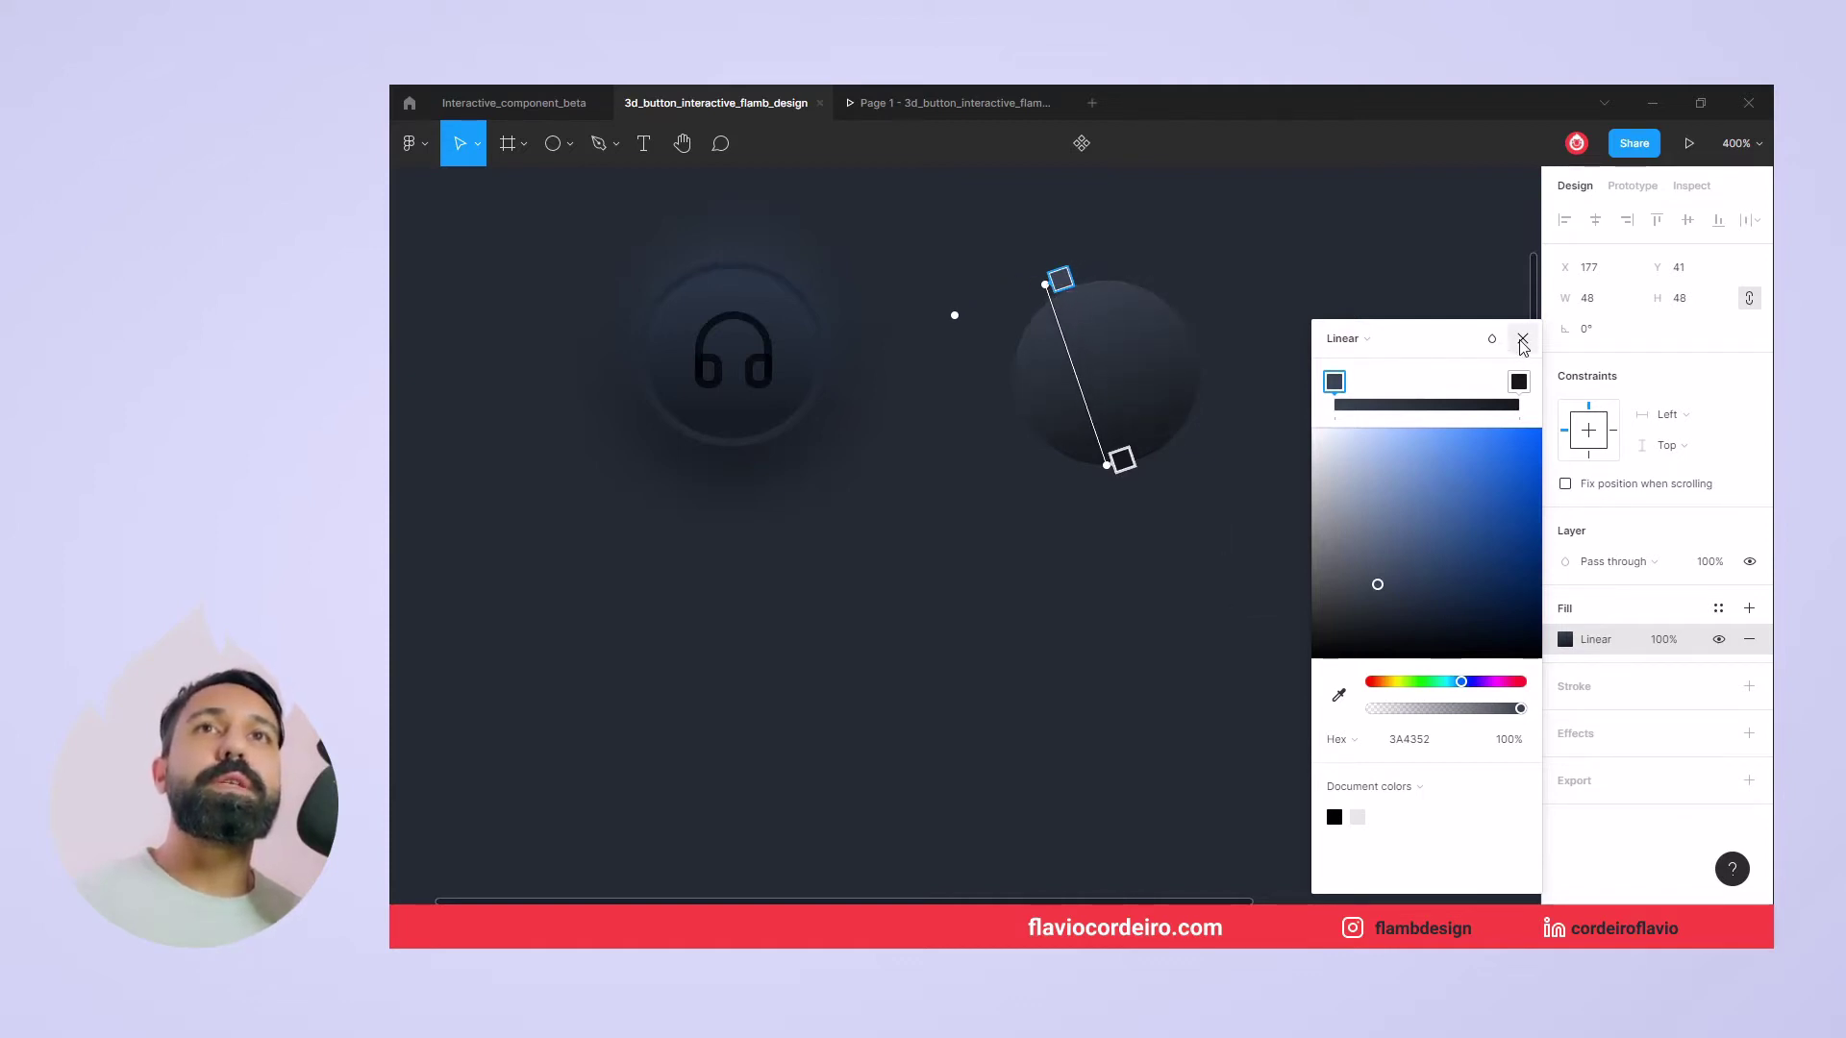
left_click(1523, 339)
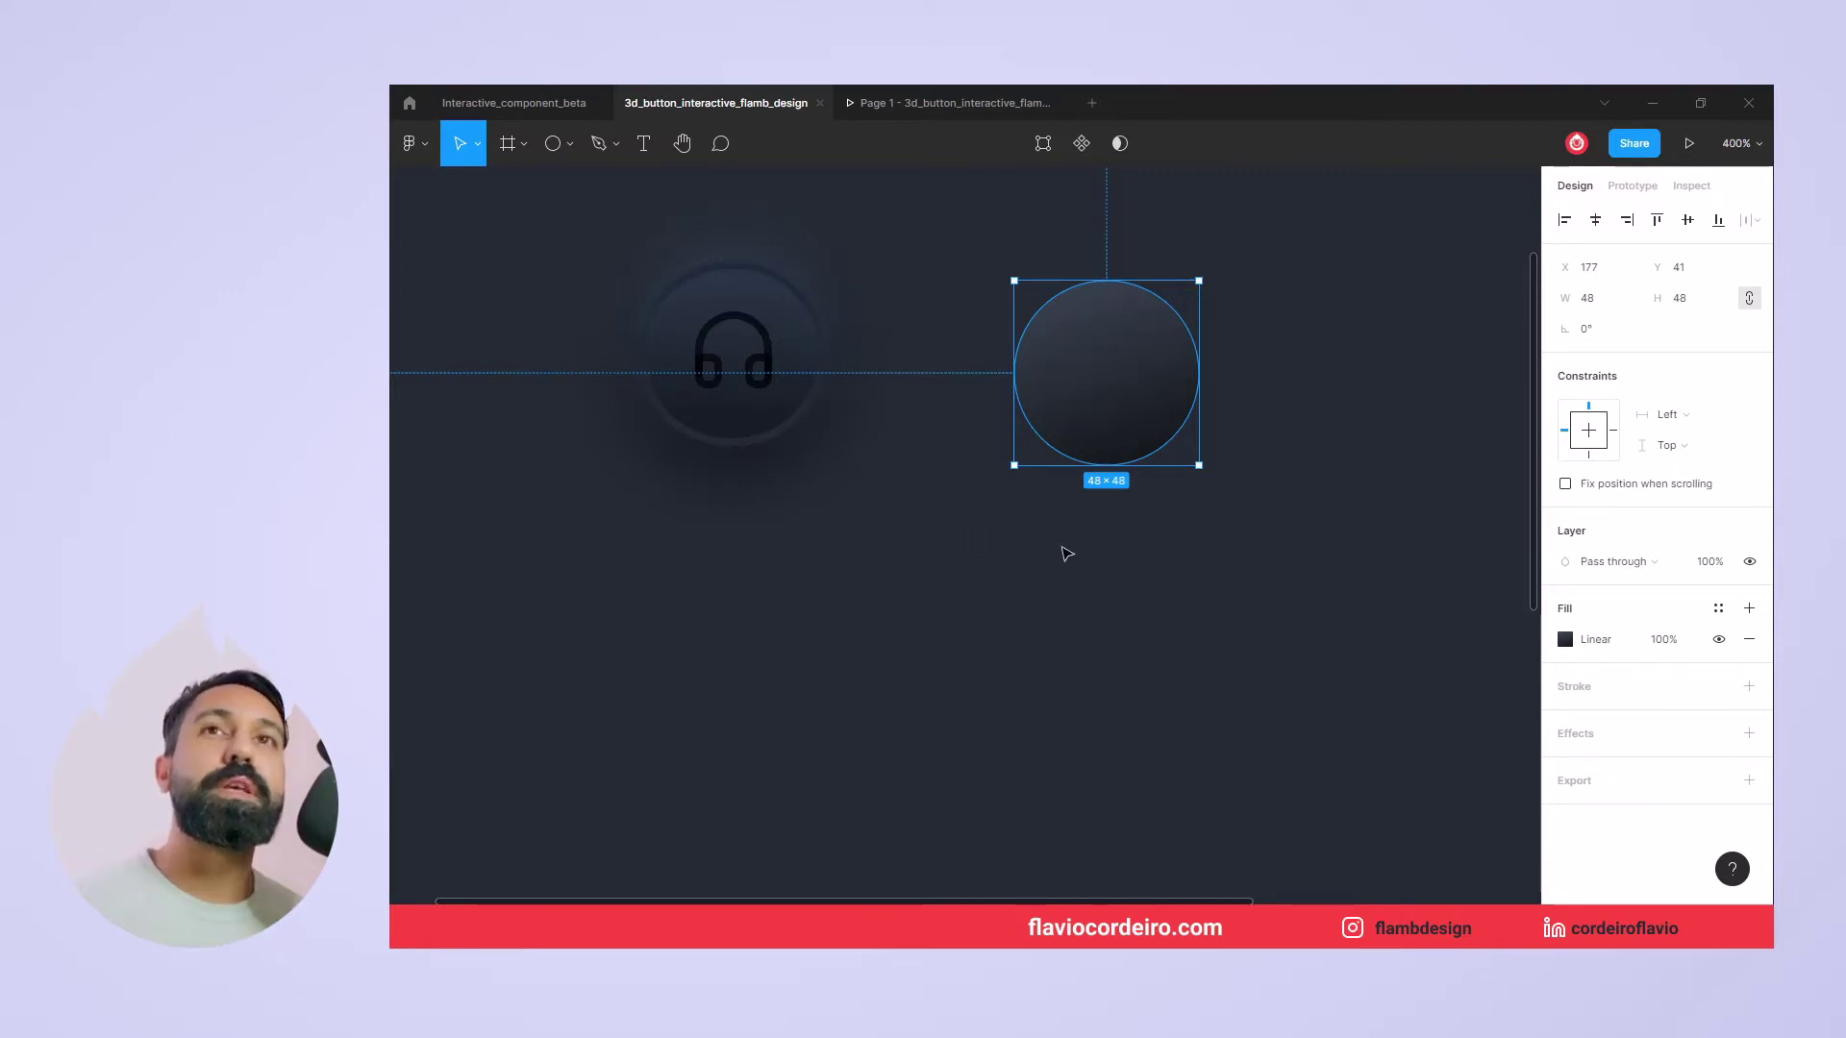
mouse_move(1748, 687)
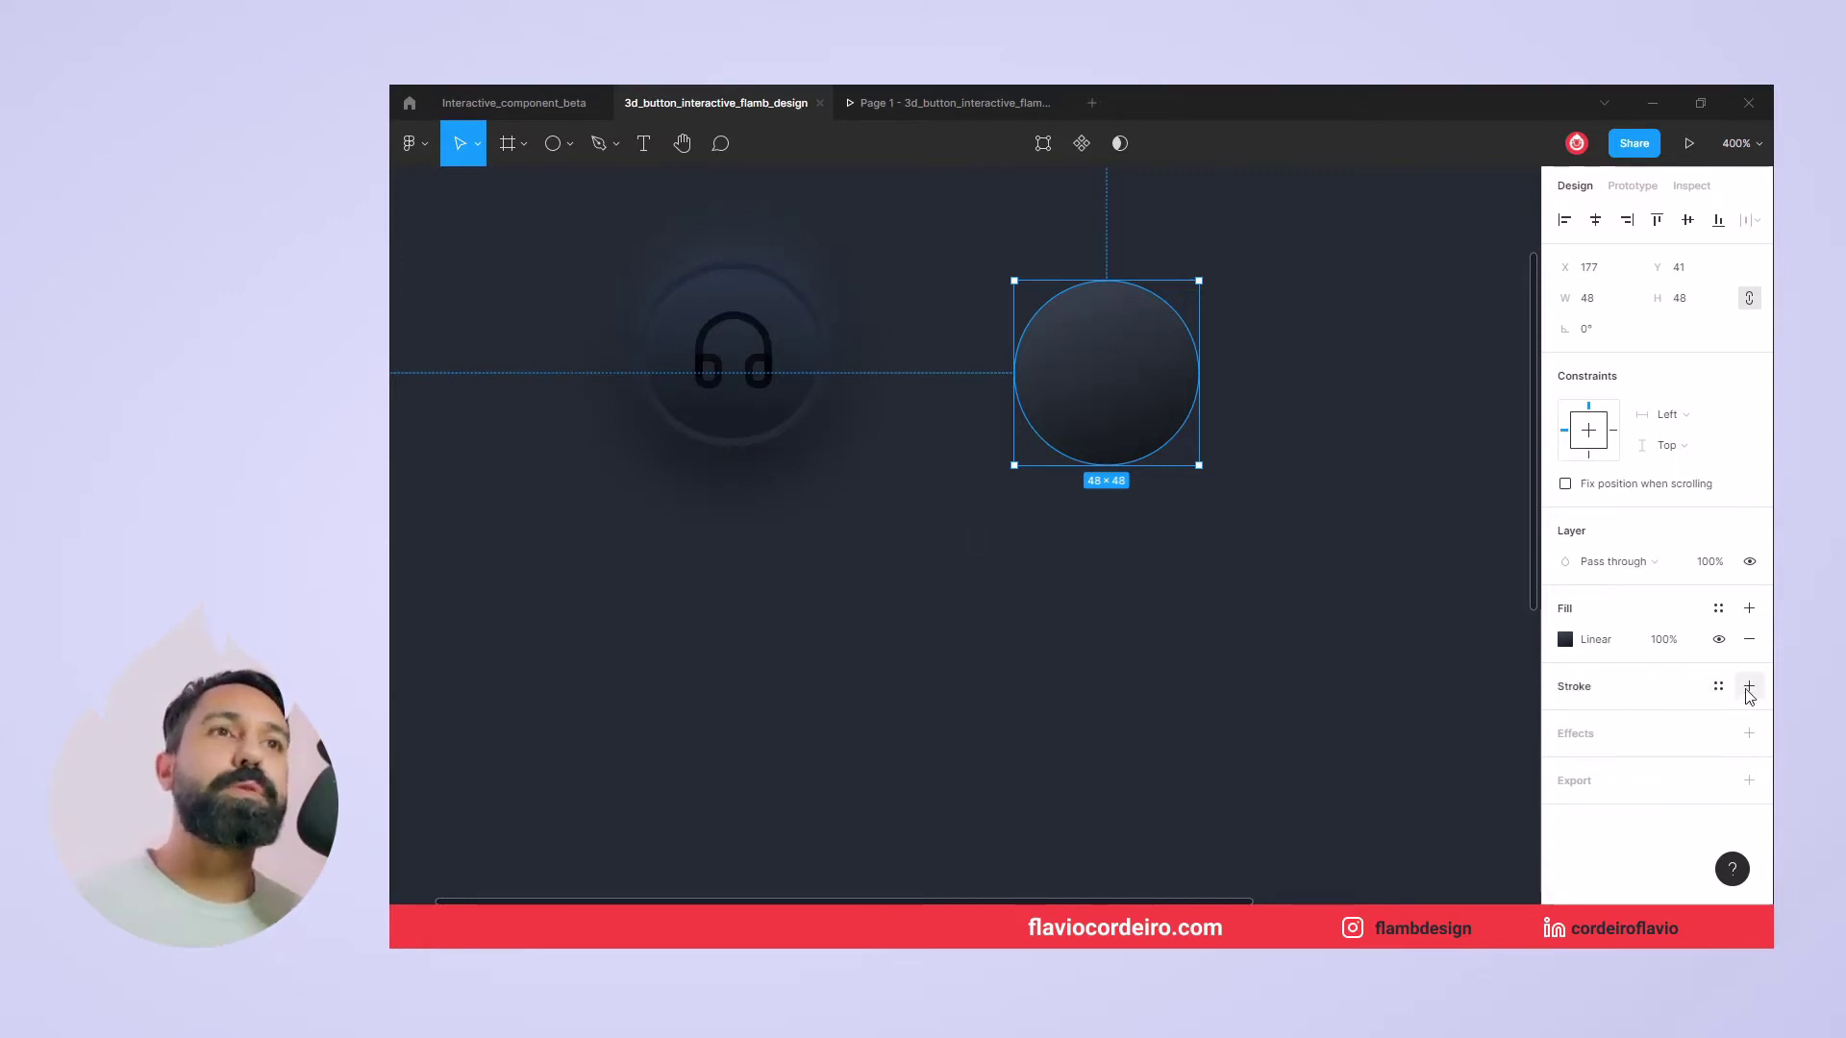
Add a stroke in 293140, sampled from the canvas and lightened slightly
left_click(1747, 688)
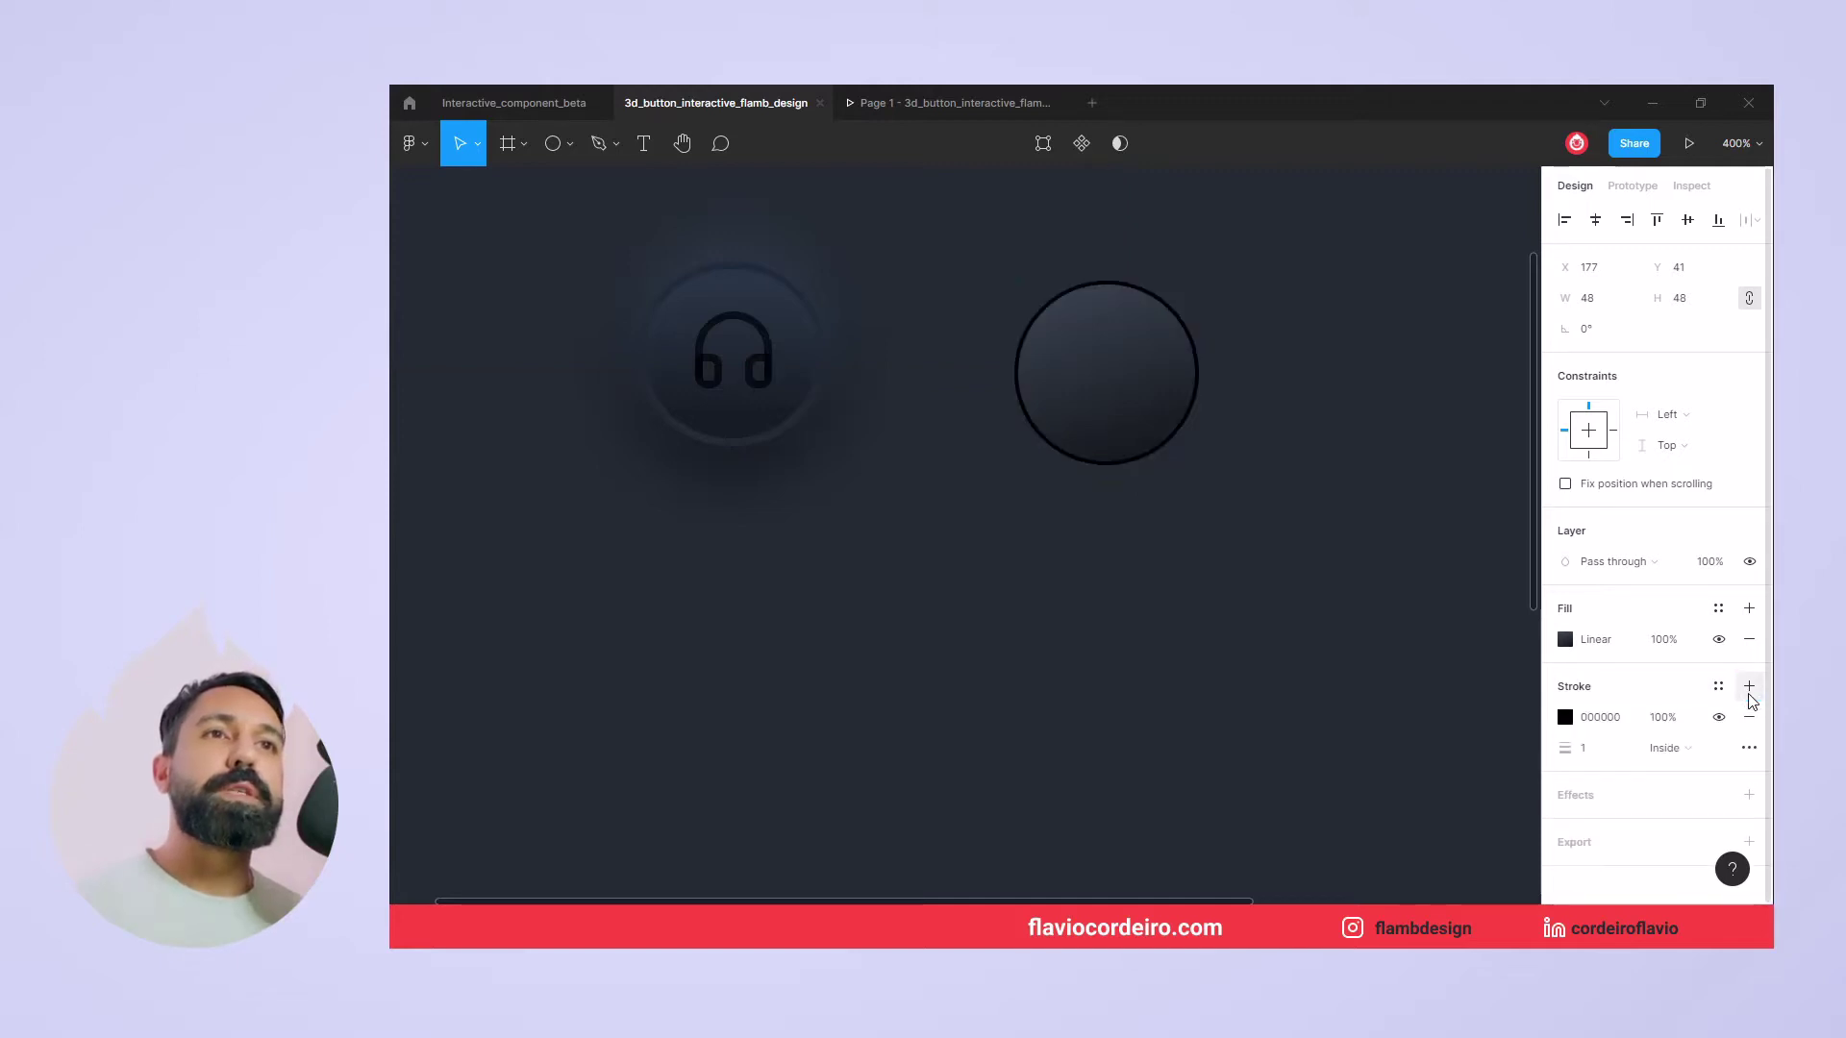
left_click(1564, 717)
left_click(1565, 718)
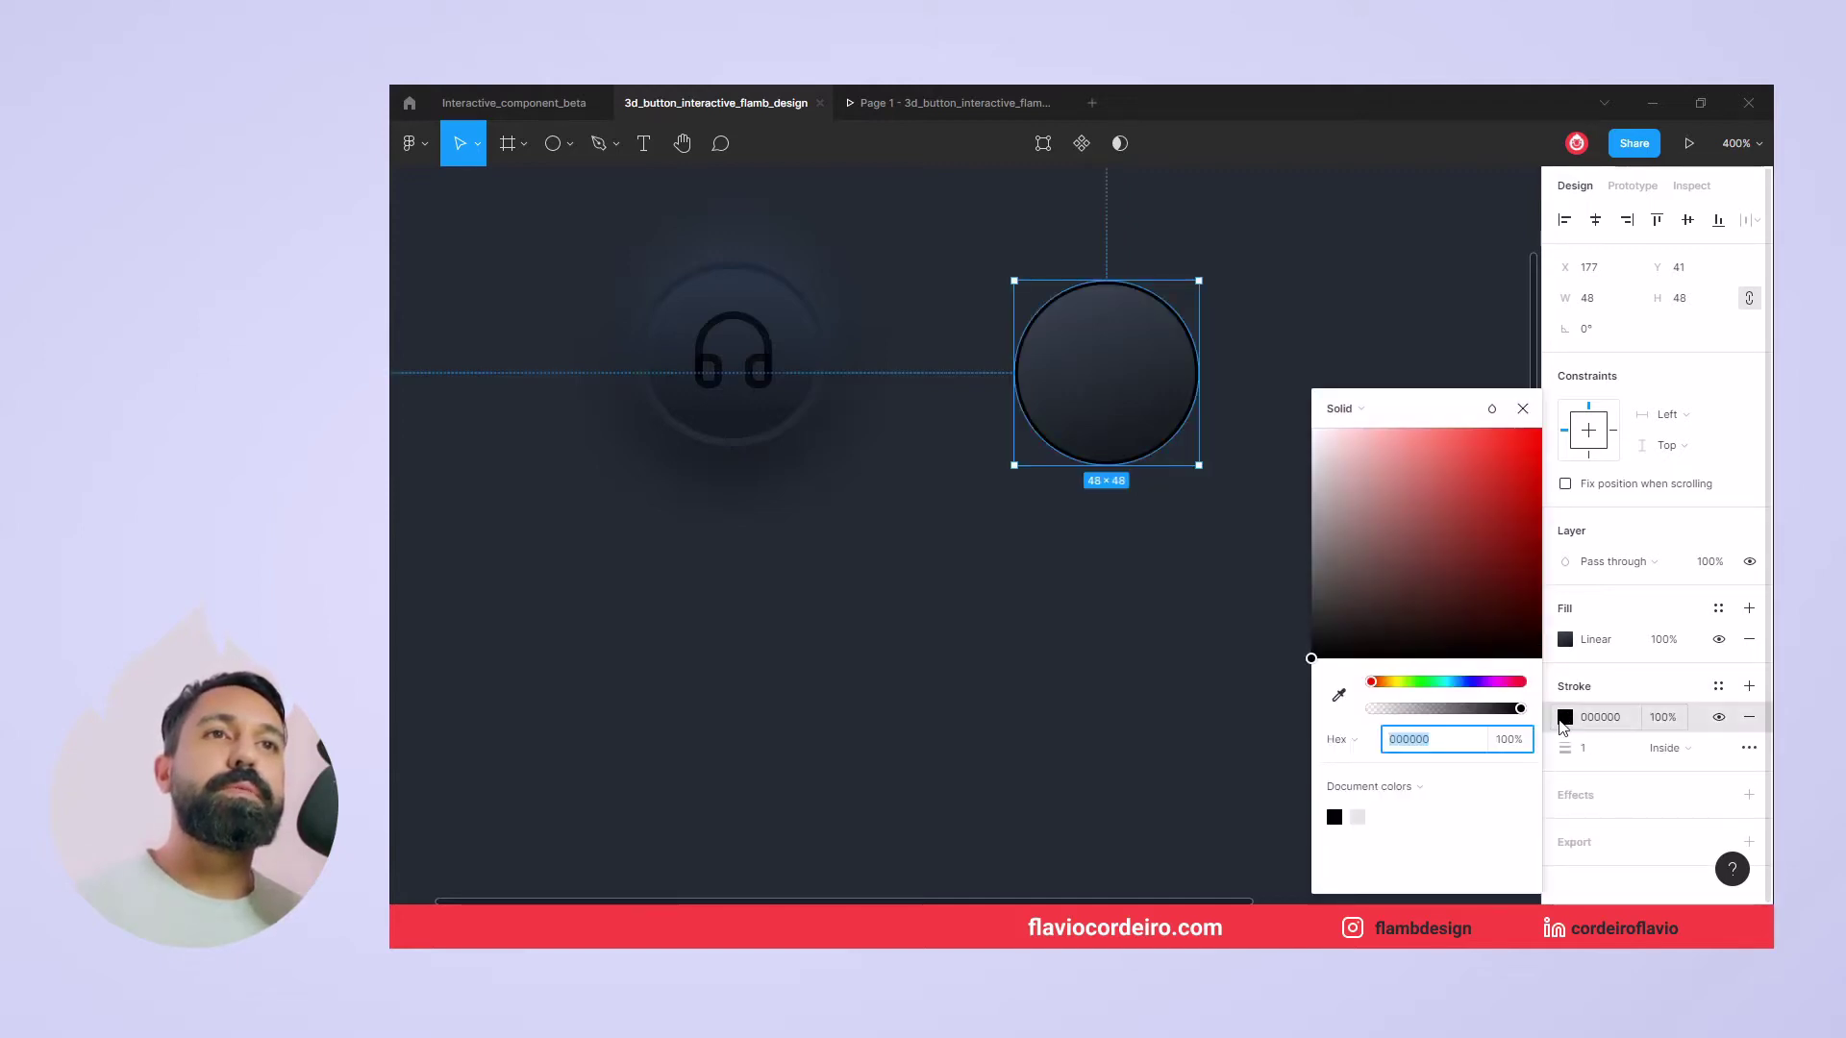
left_click(1346, 702)
left_click(1234, 683)
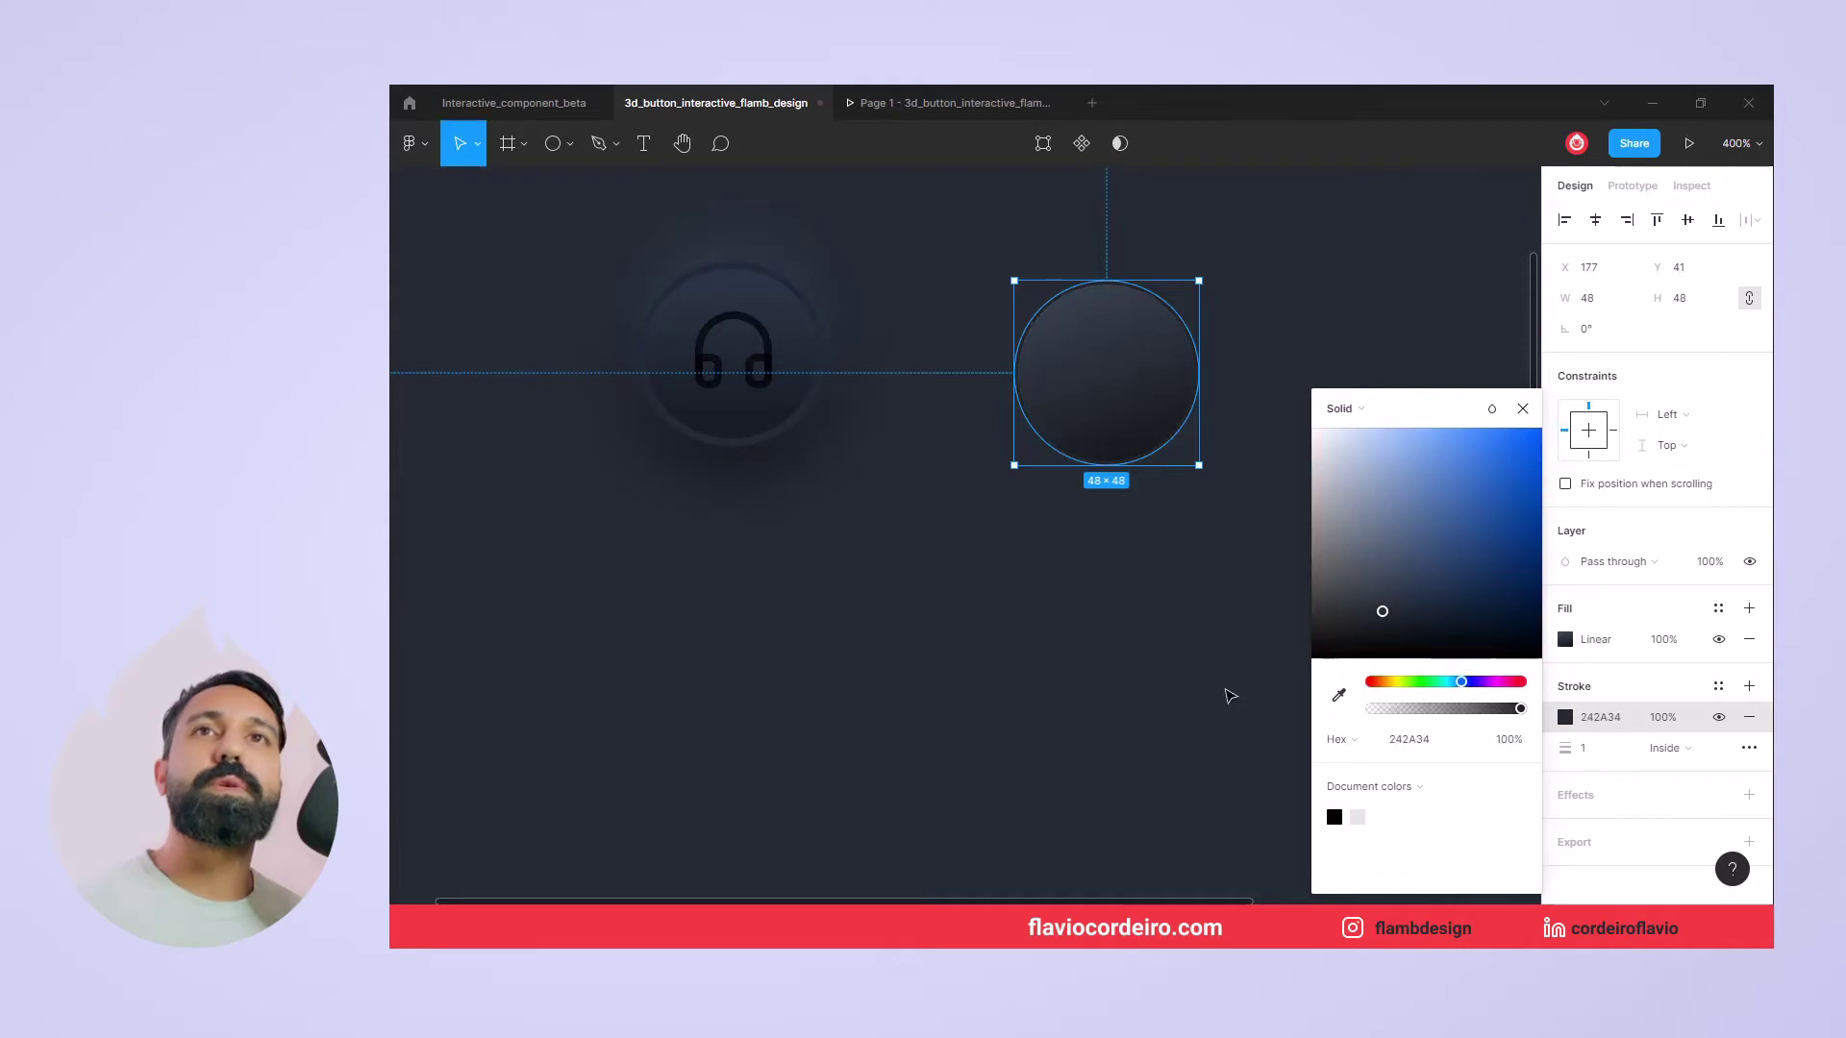
left_click_drag(1385, 612, 1394, 608)
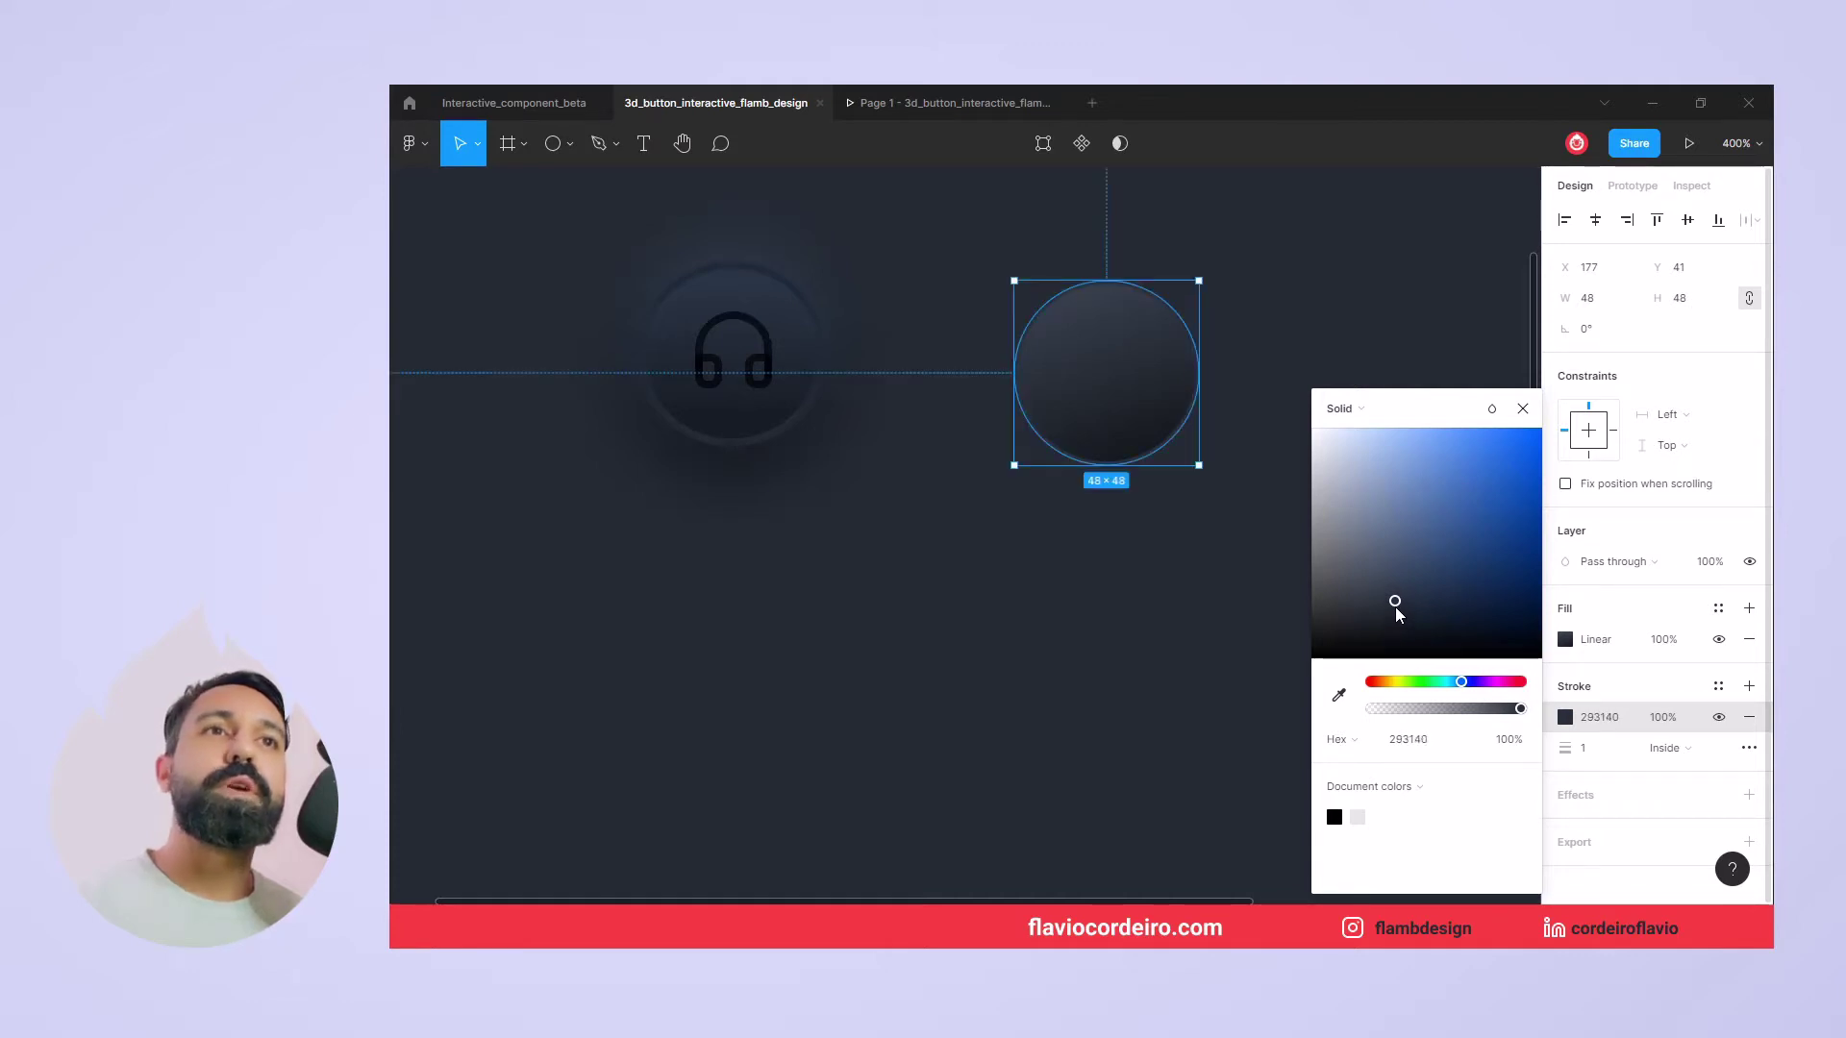
Make the stroke 2 px and Outside, then reselect the circle after checking it
left_click(1687, 750)
left_click(1692, 771)
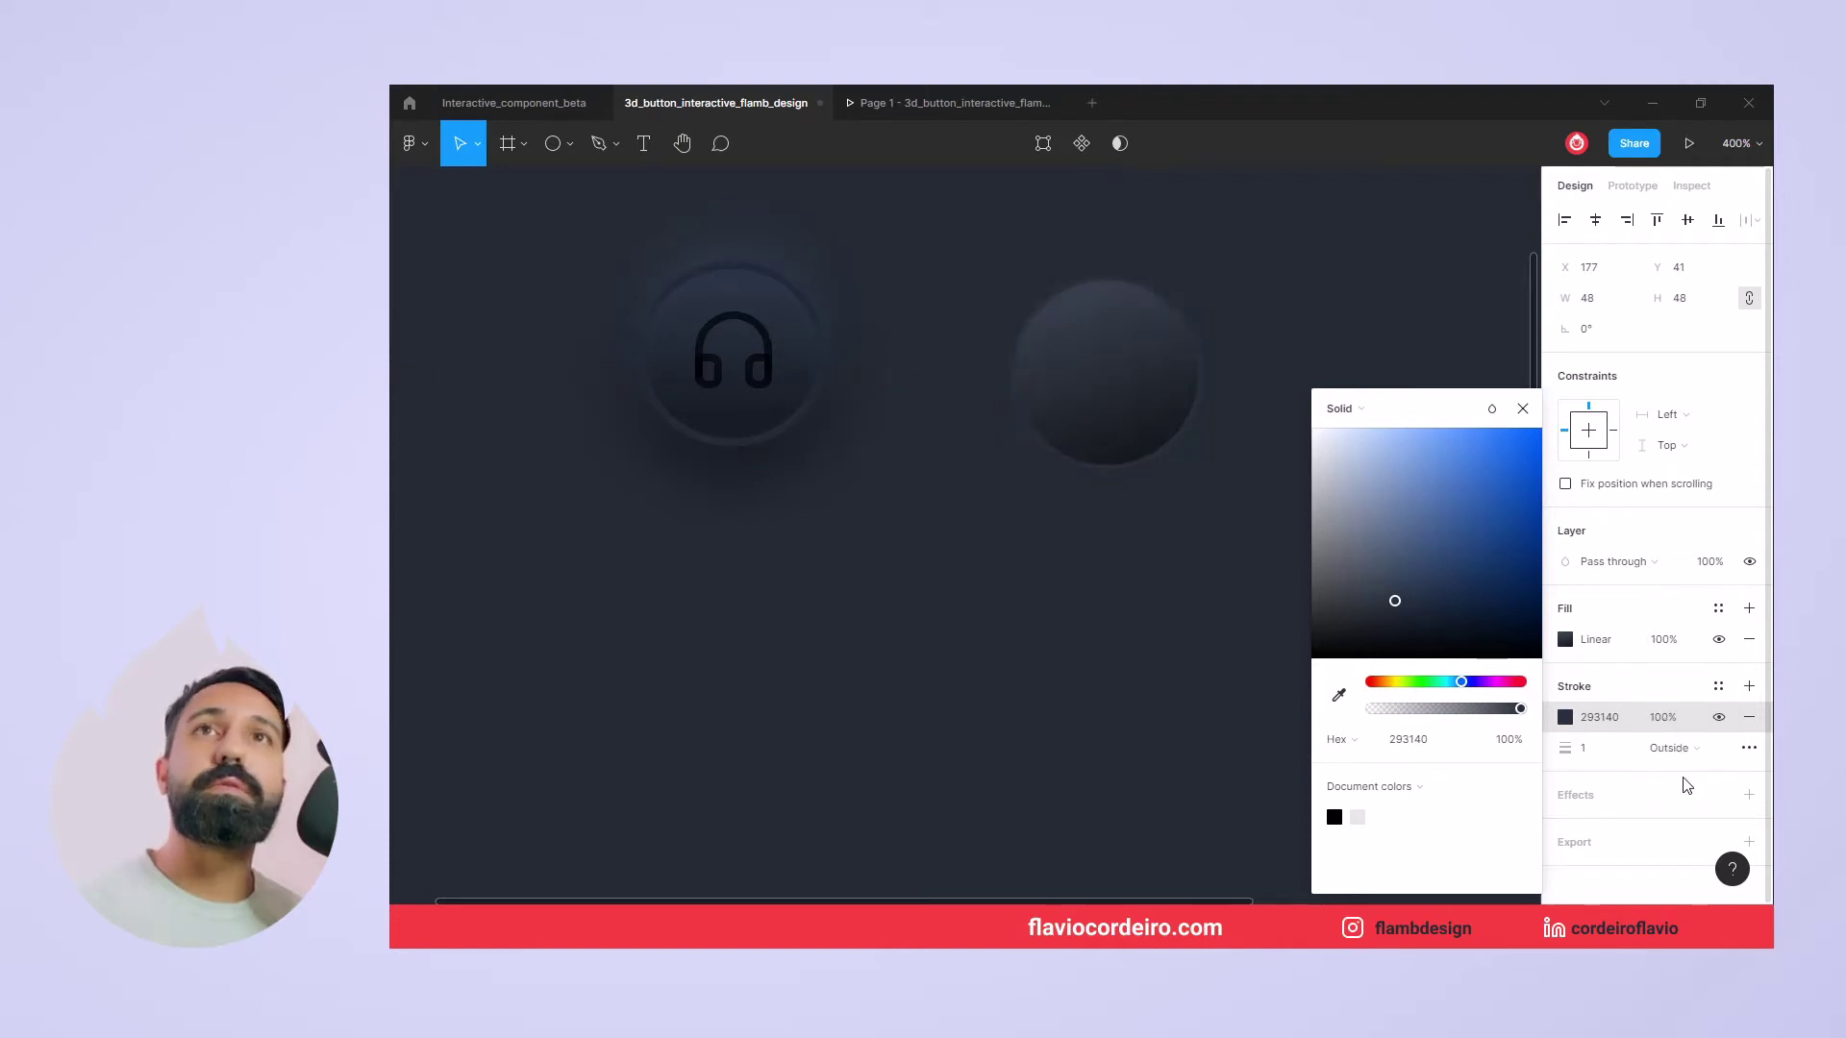
left_click(1588, 755)
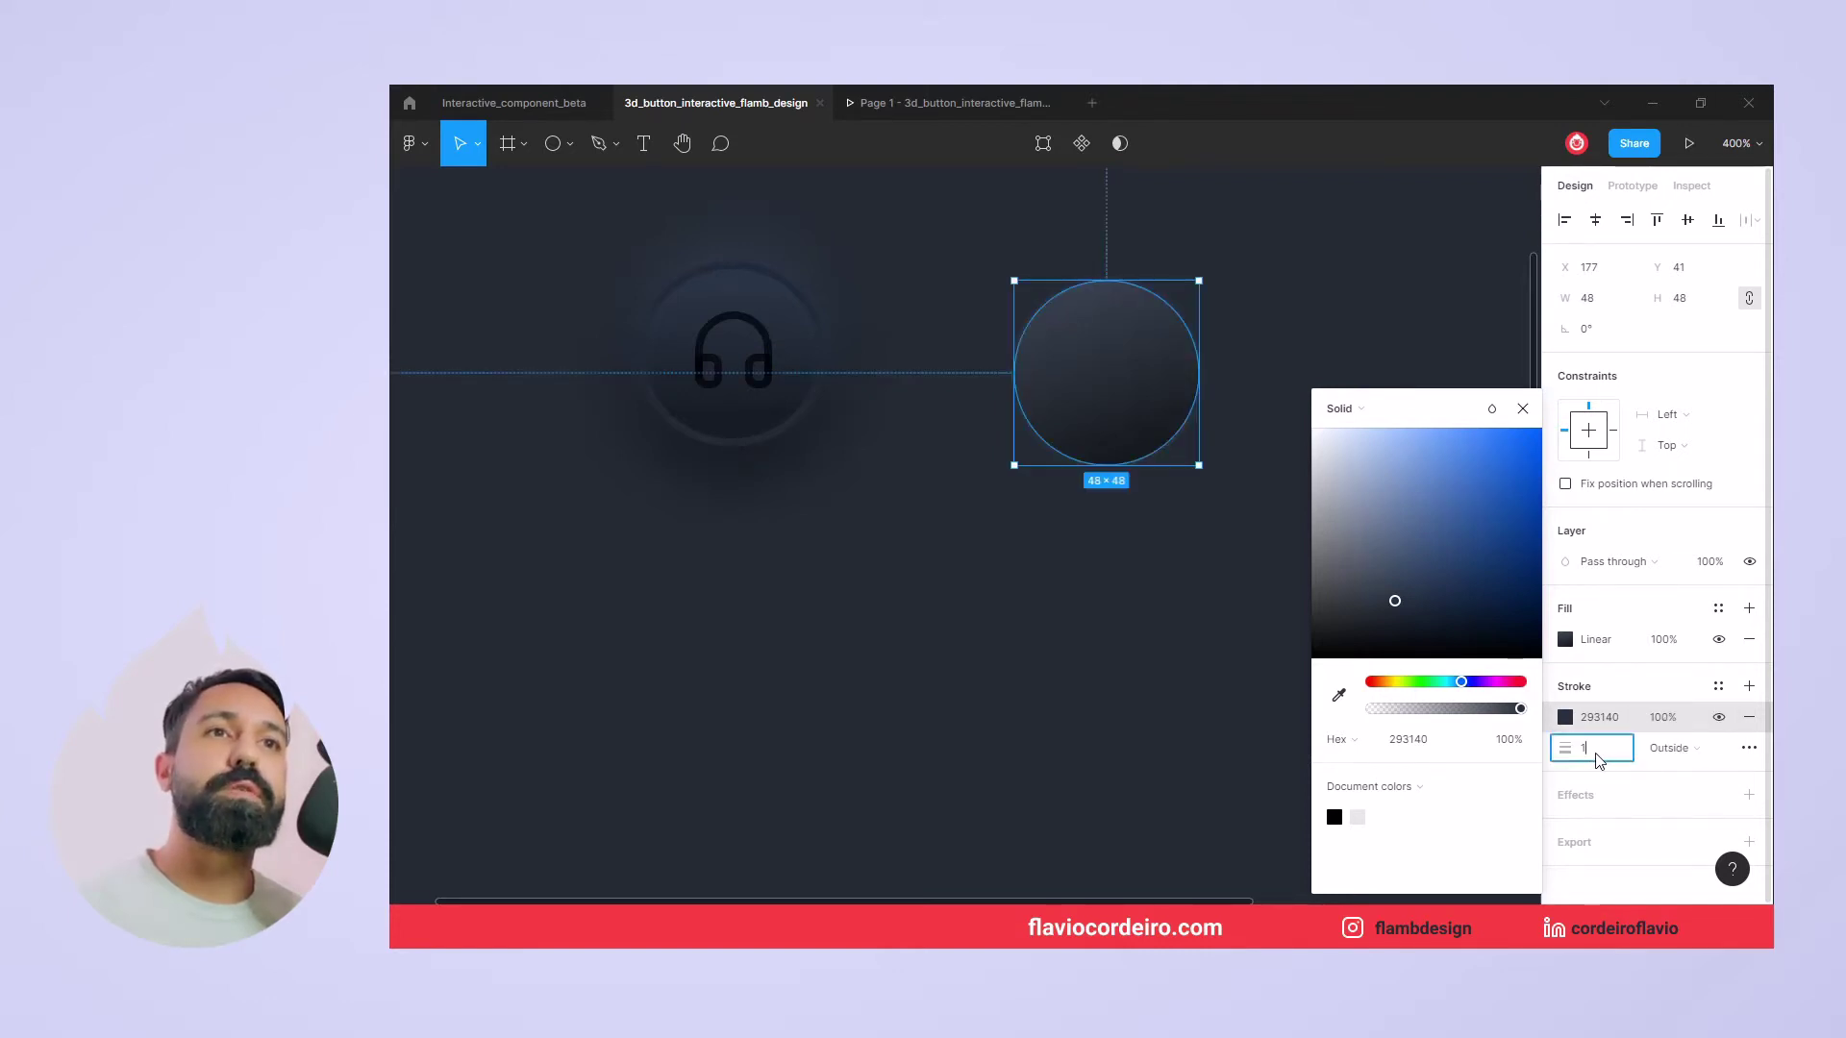
type("2")
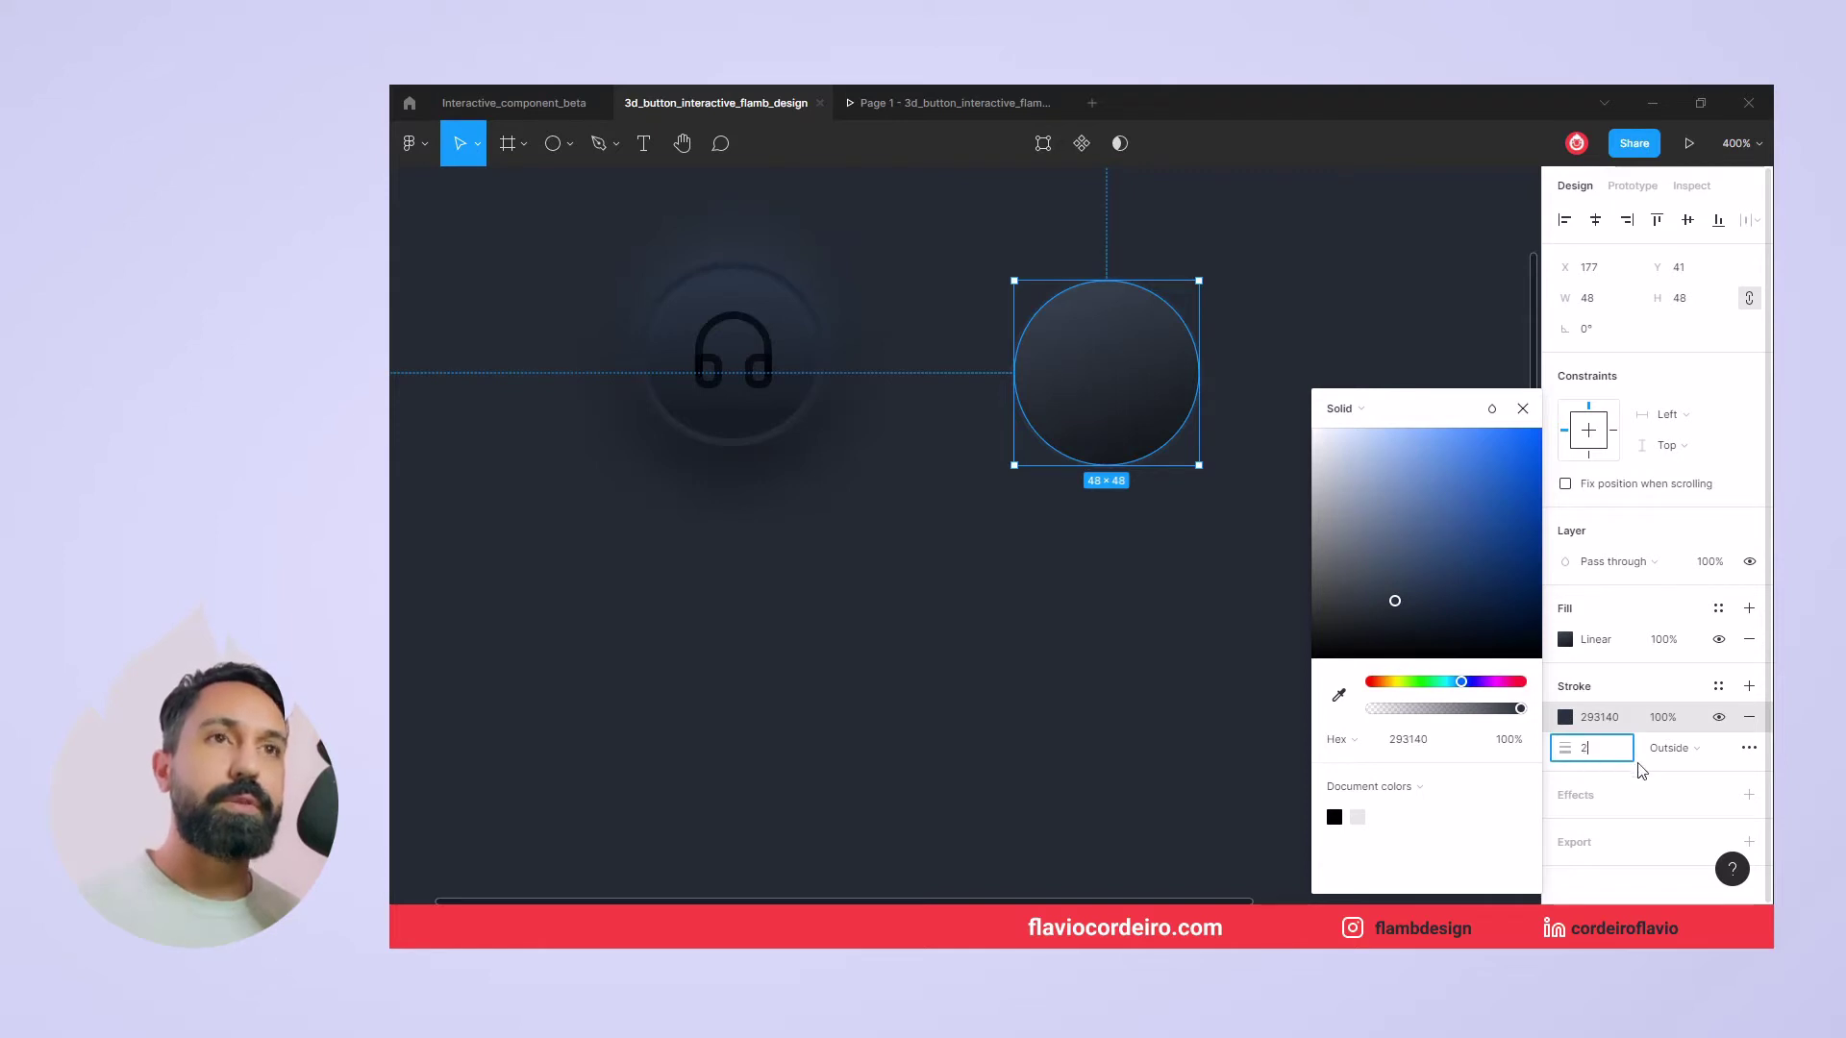
left_click(1659, 771)
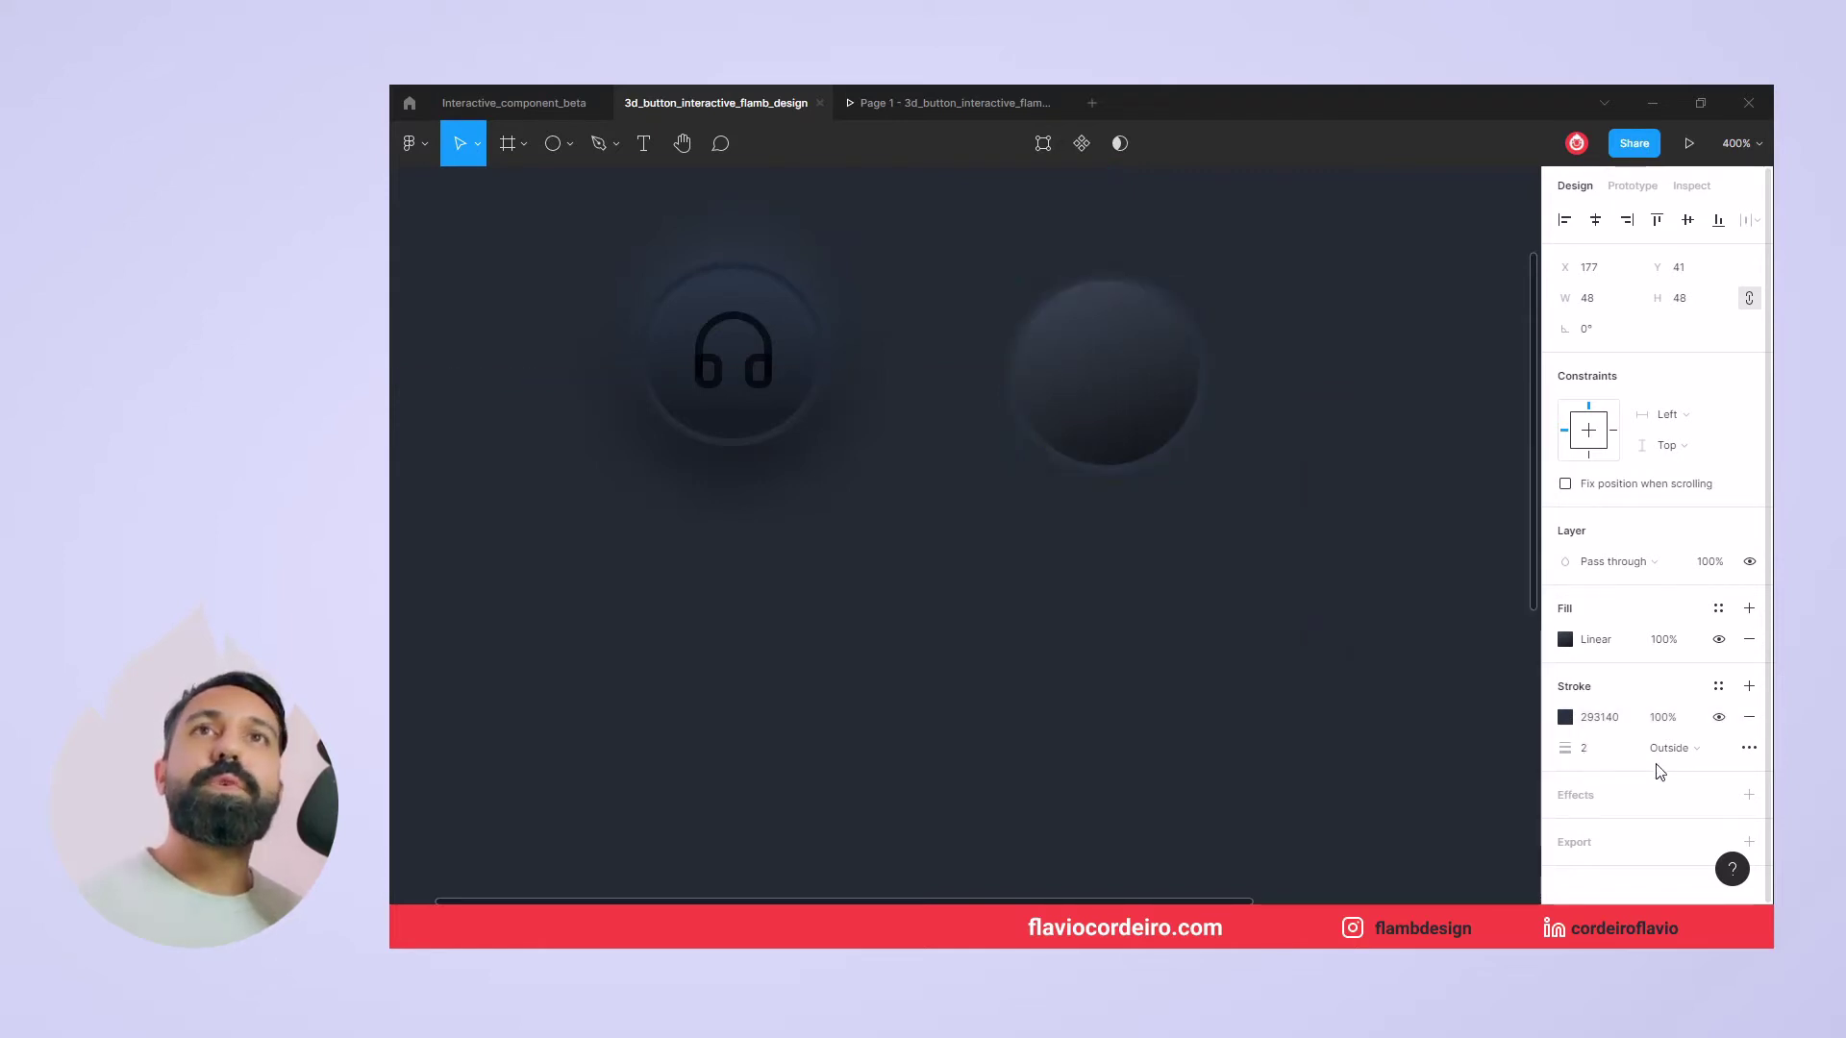
left_click(1389, 651)
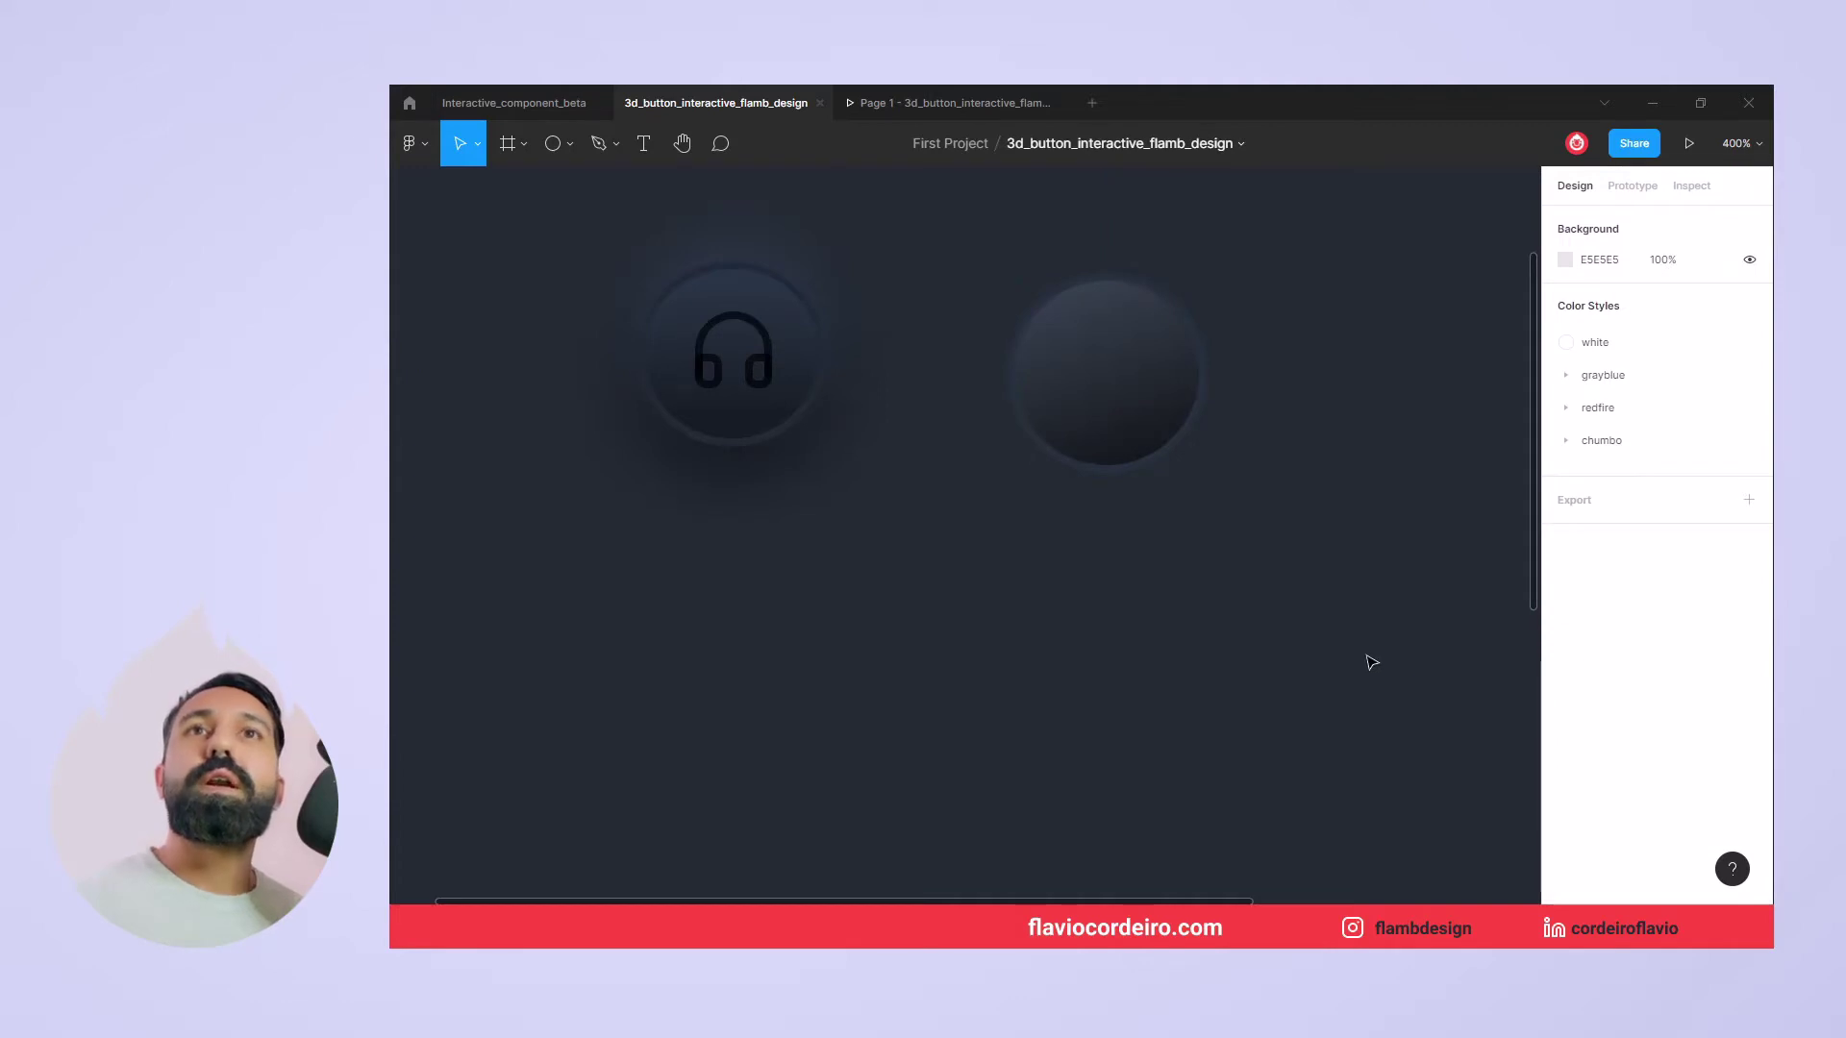
left_click(1153, 399)
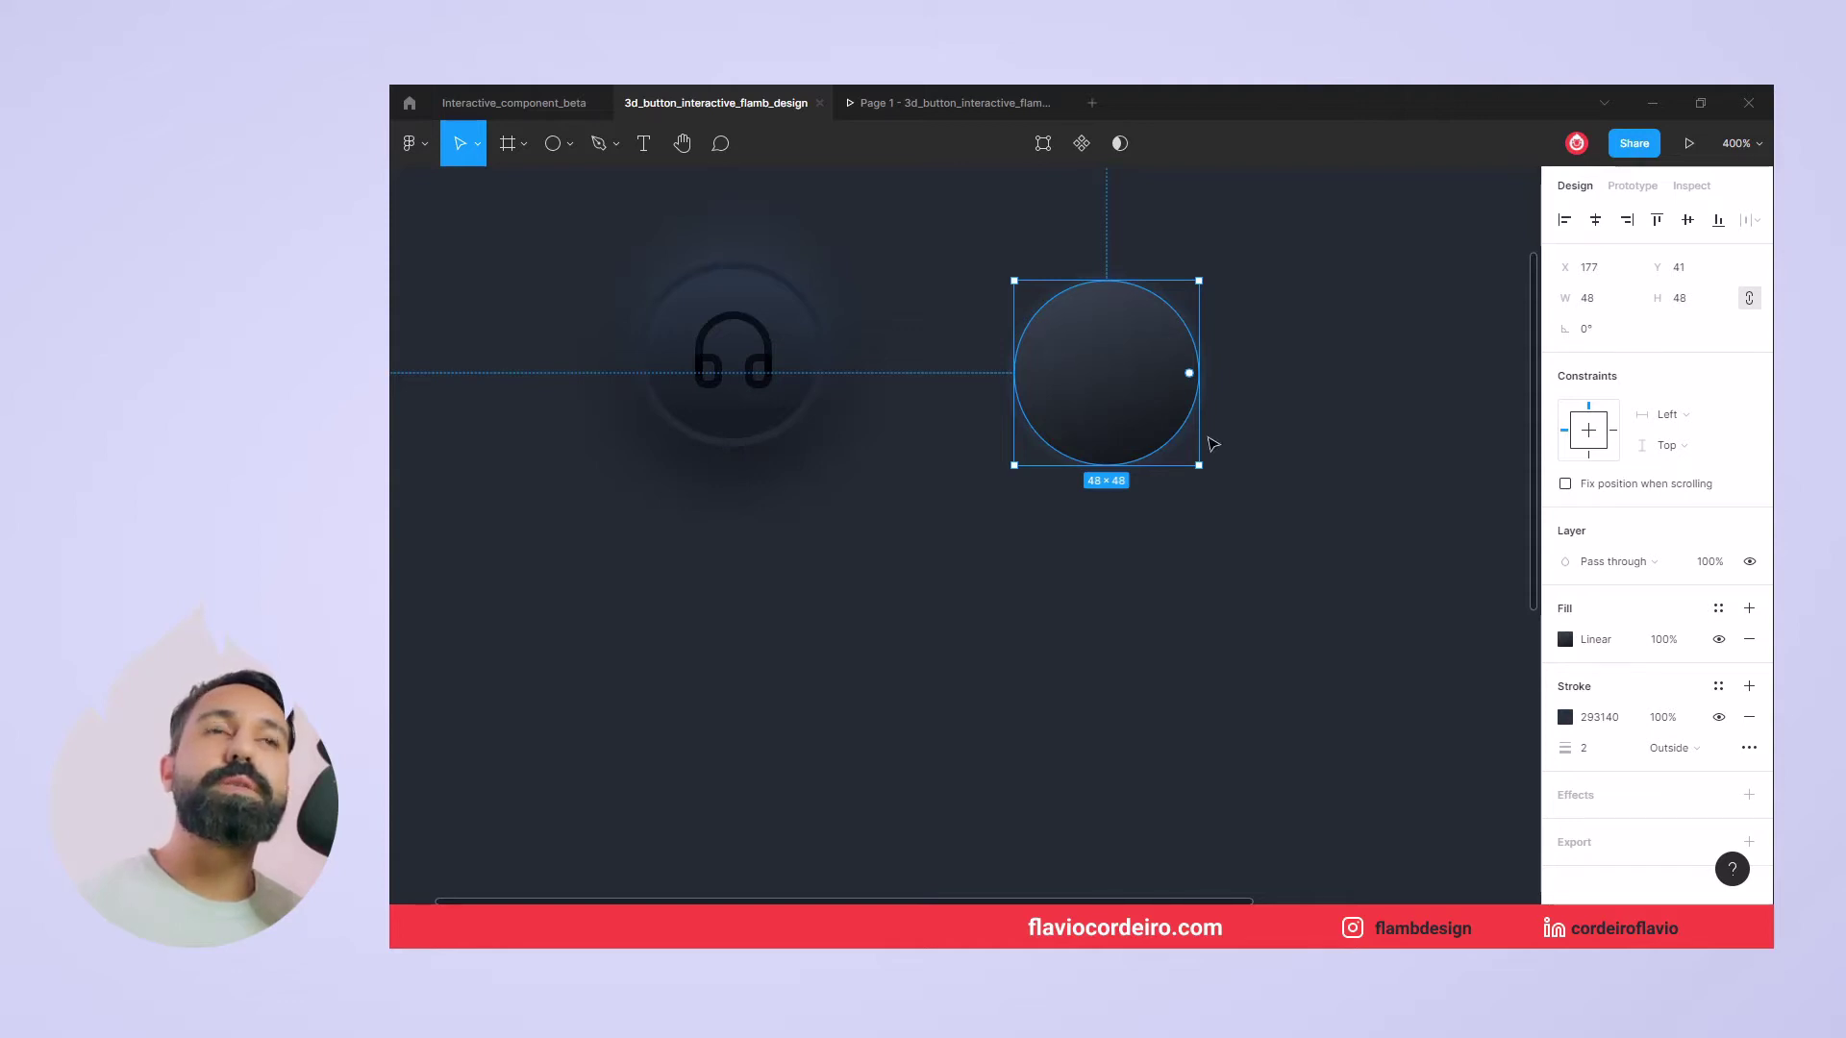
Turn the circle's drop shadow into an inner shadow coloured 8C94A7 at 25%
left_click(1750, 801)
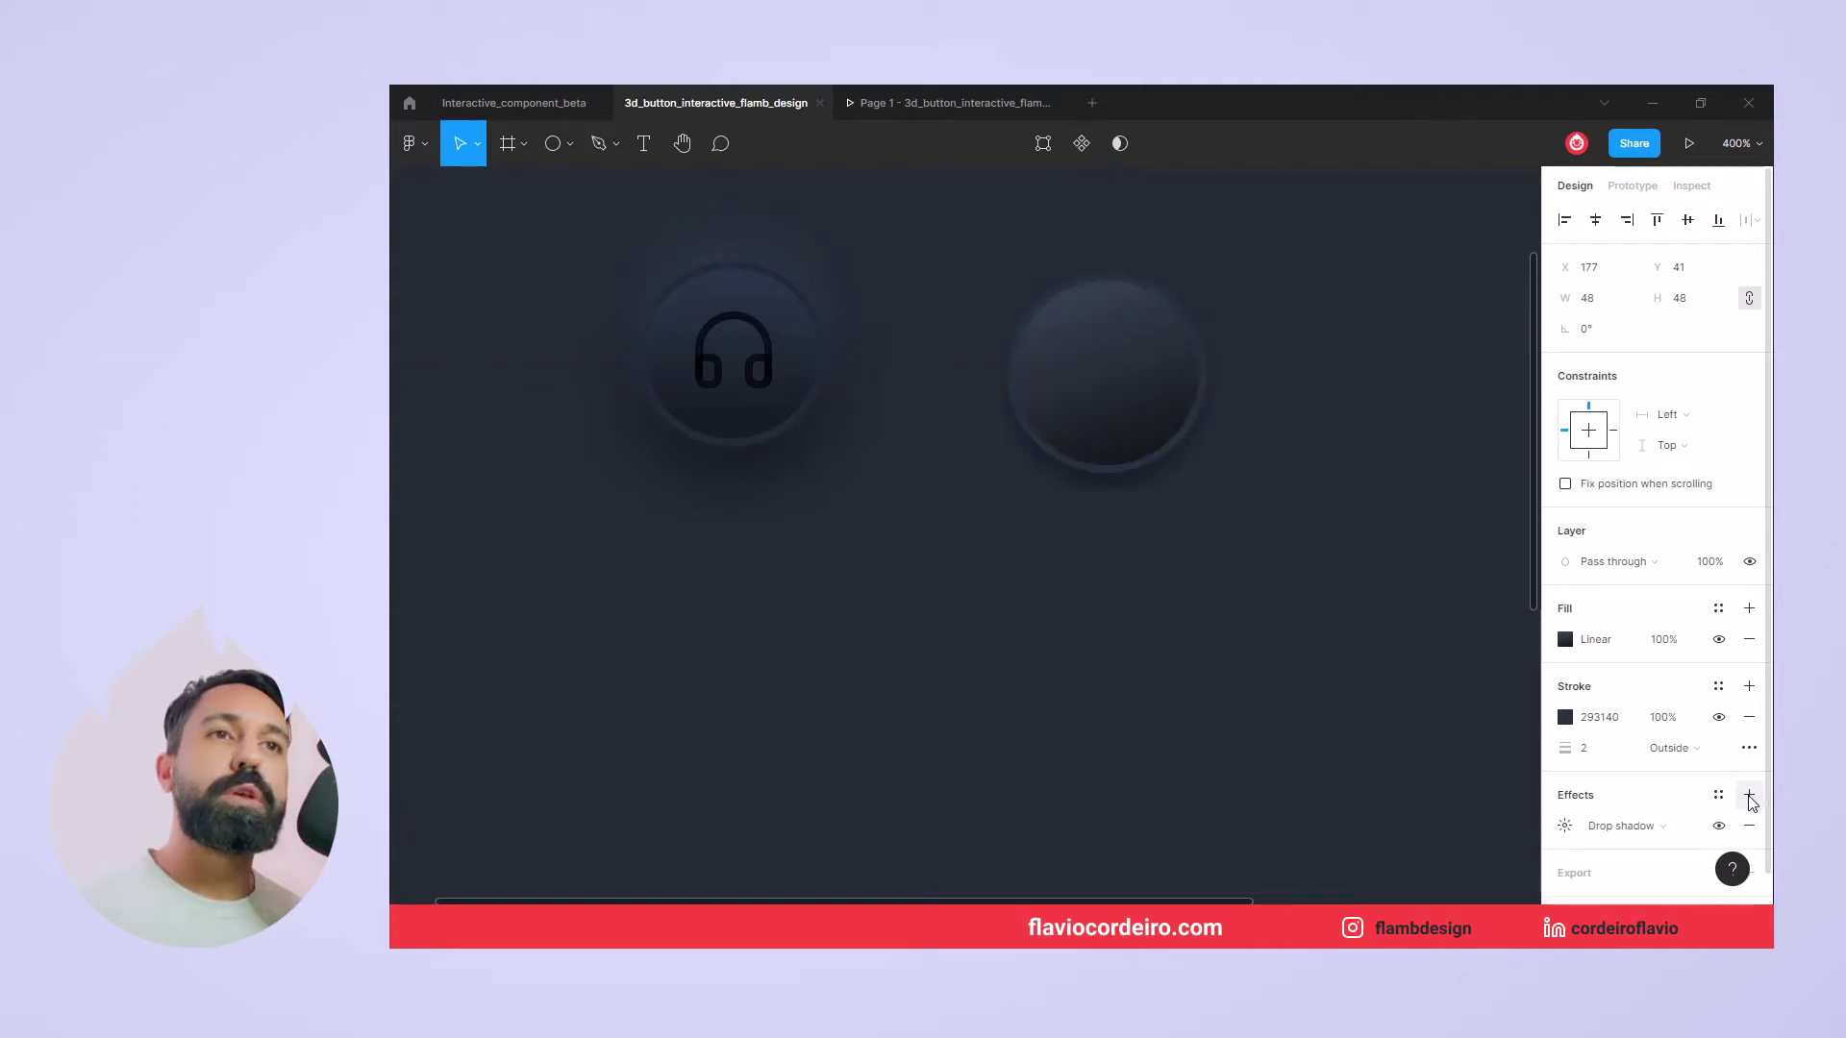
left_click(1675, 829)
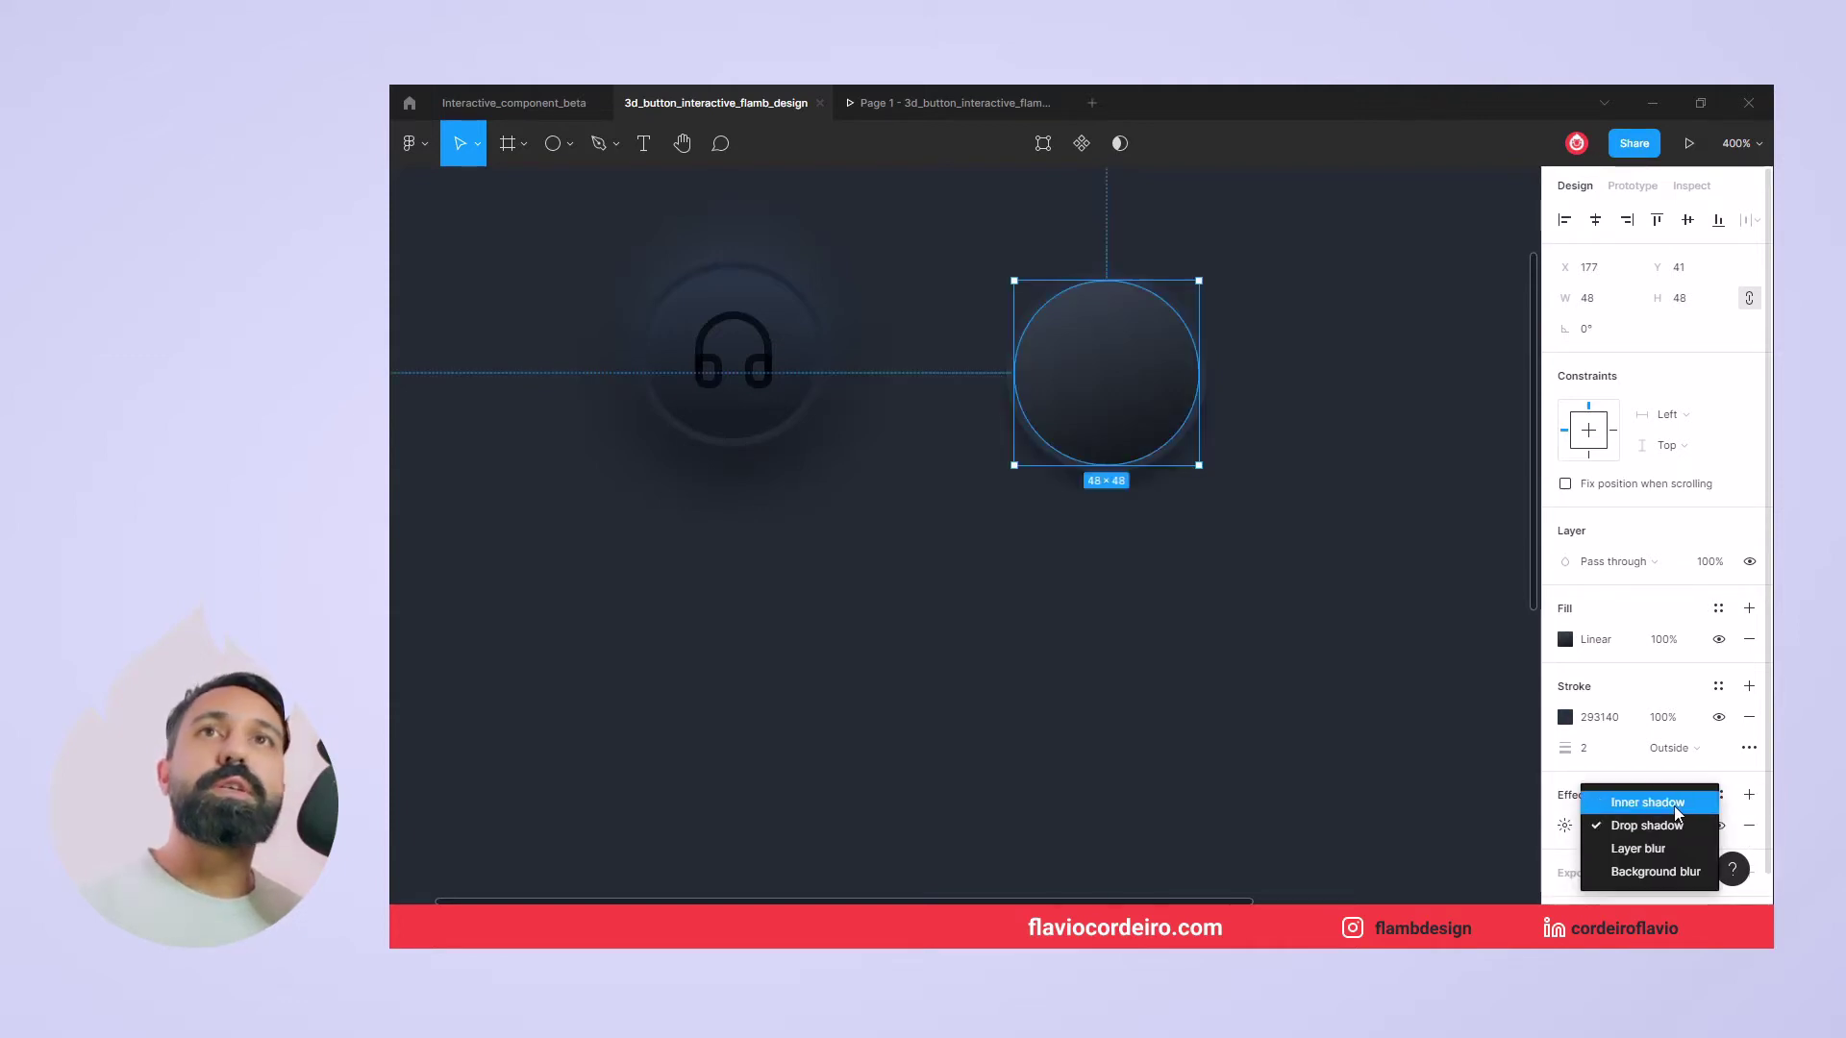
left_click(1675, 804)
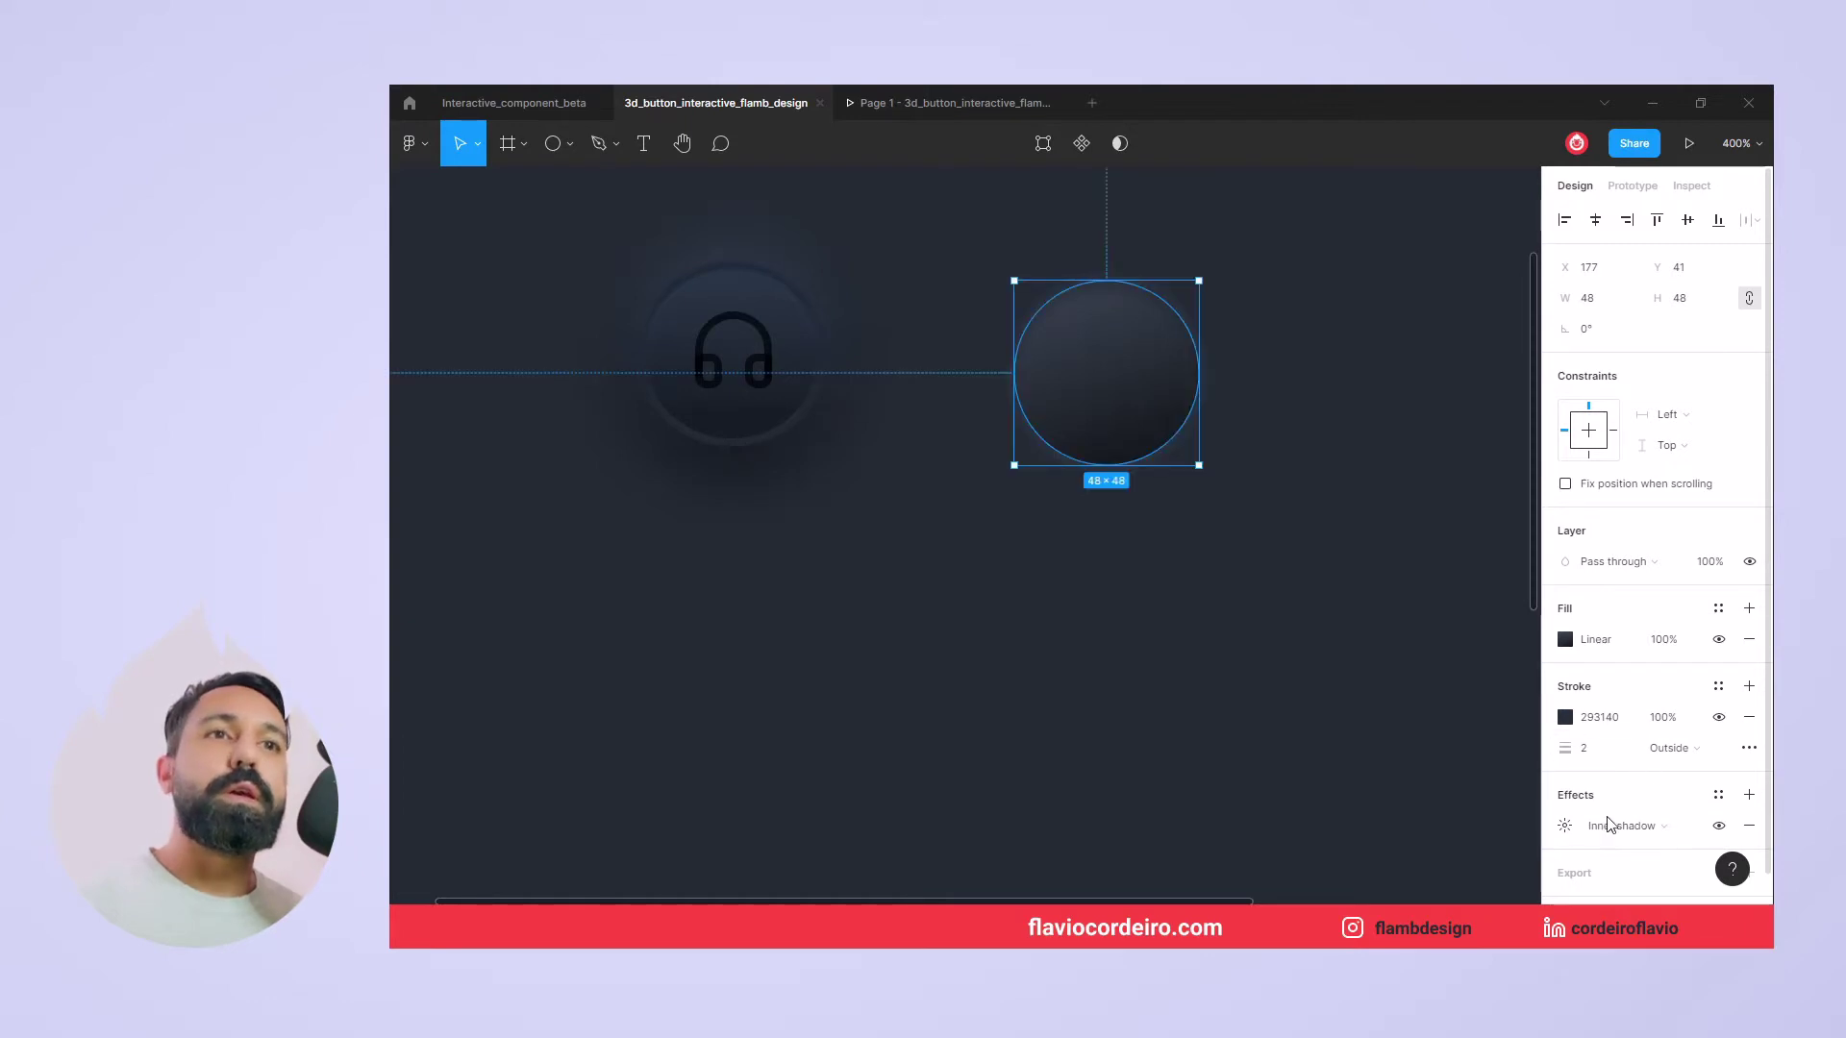
left_click(1567, 826)
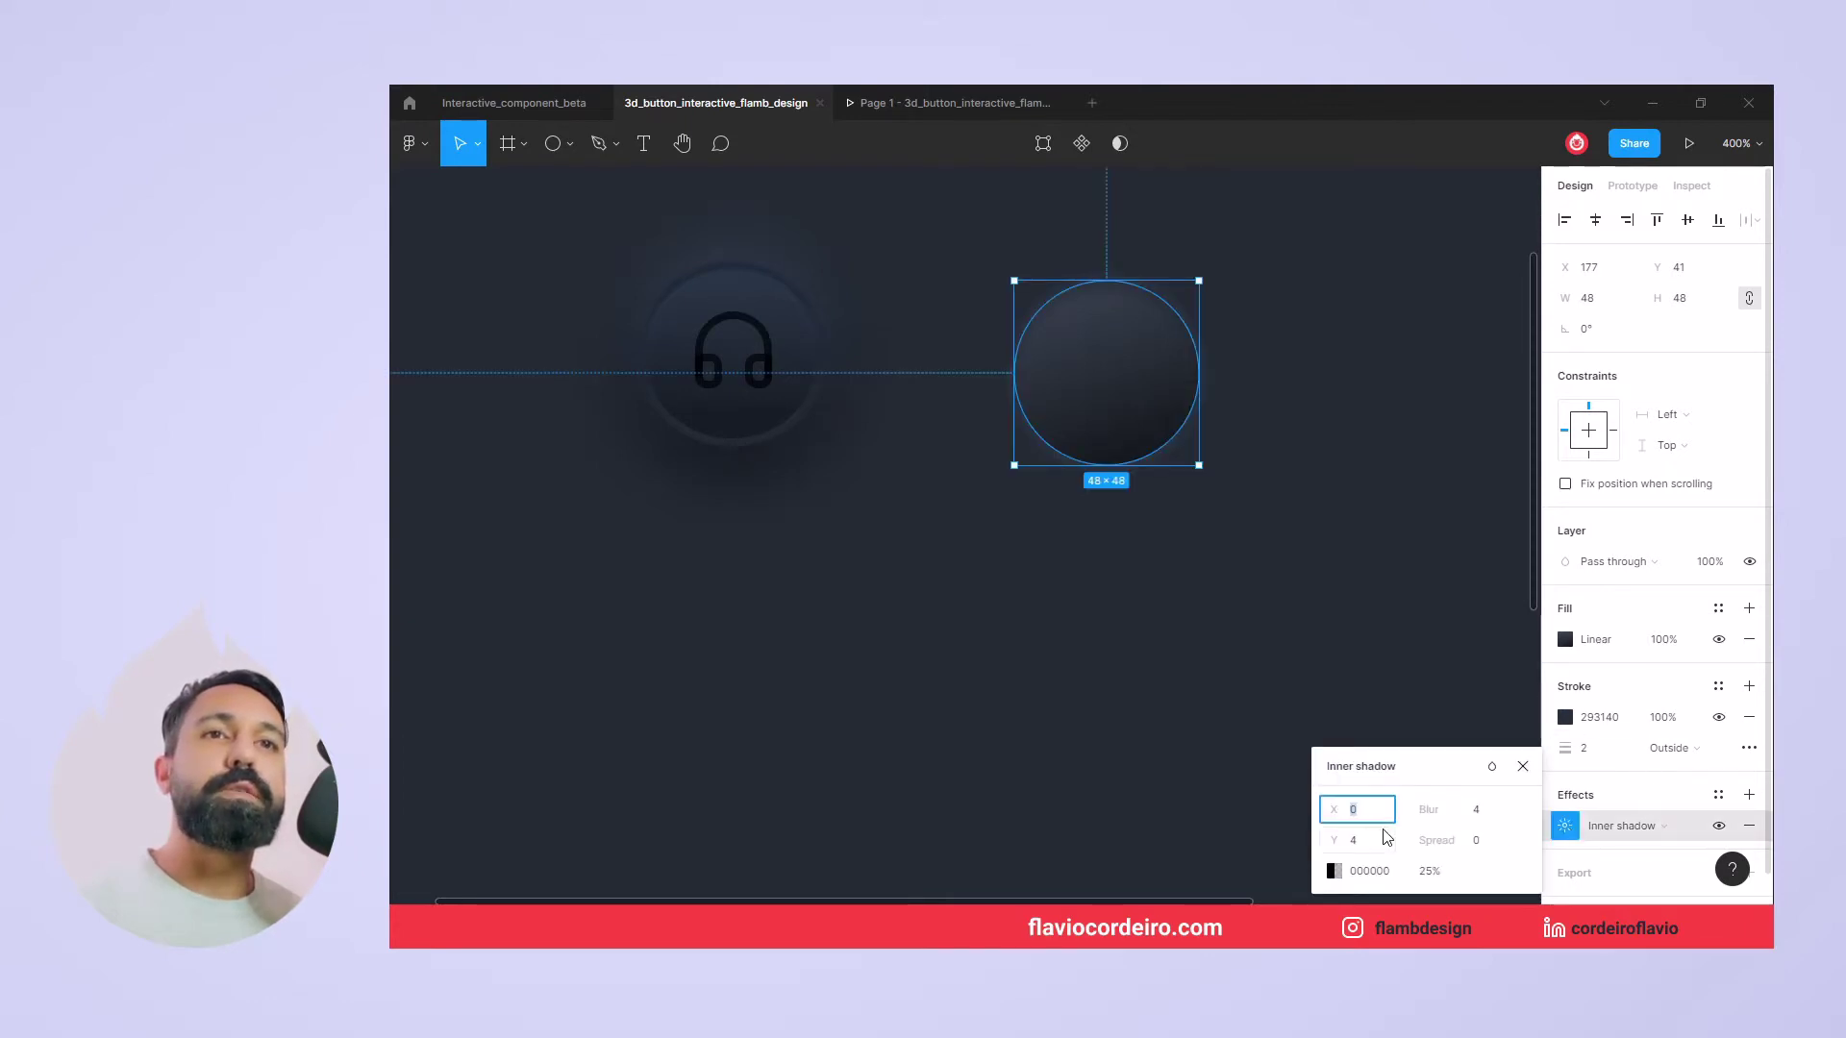
left_click(1335, 871)
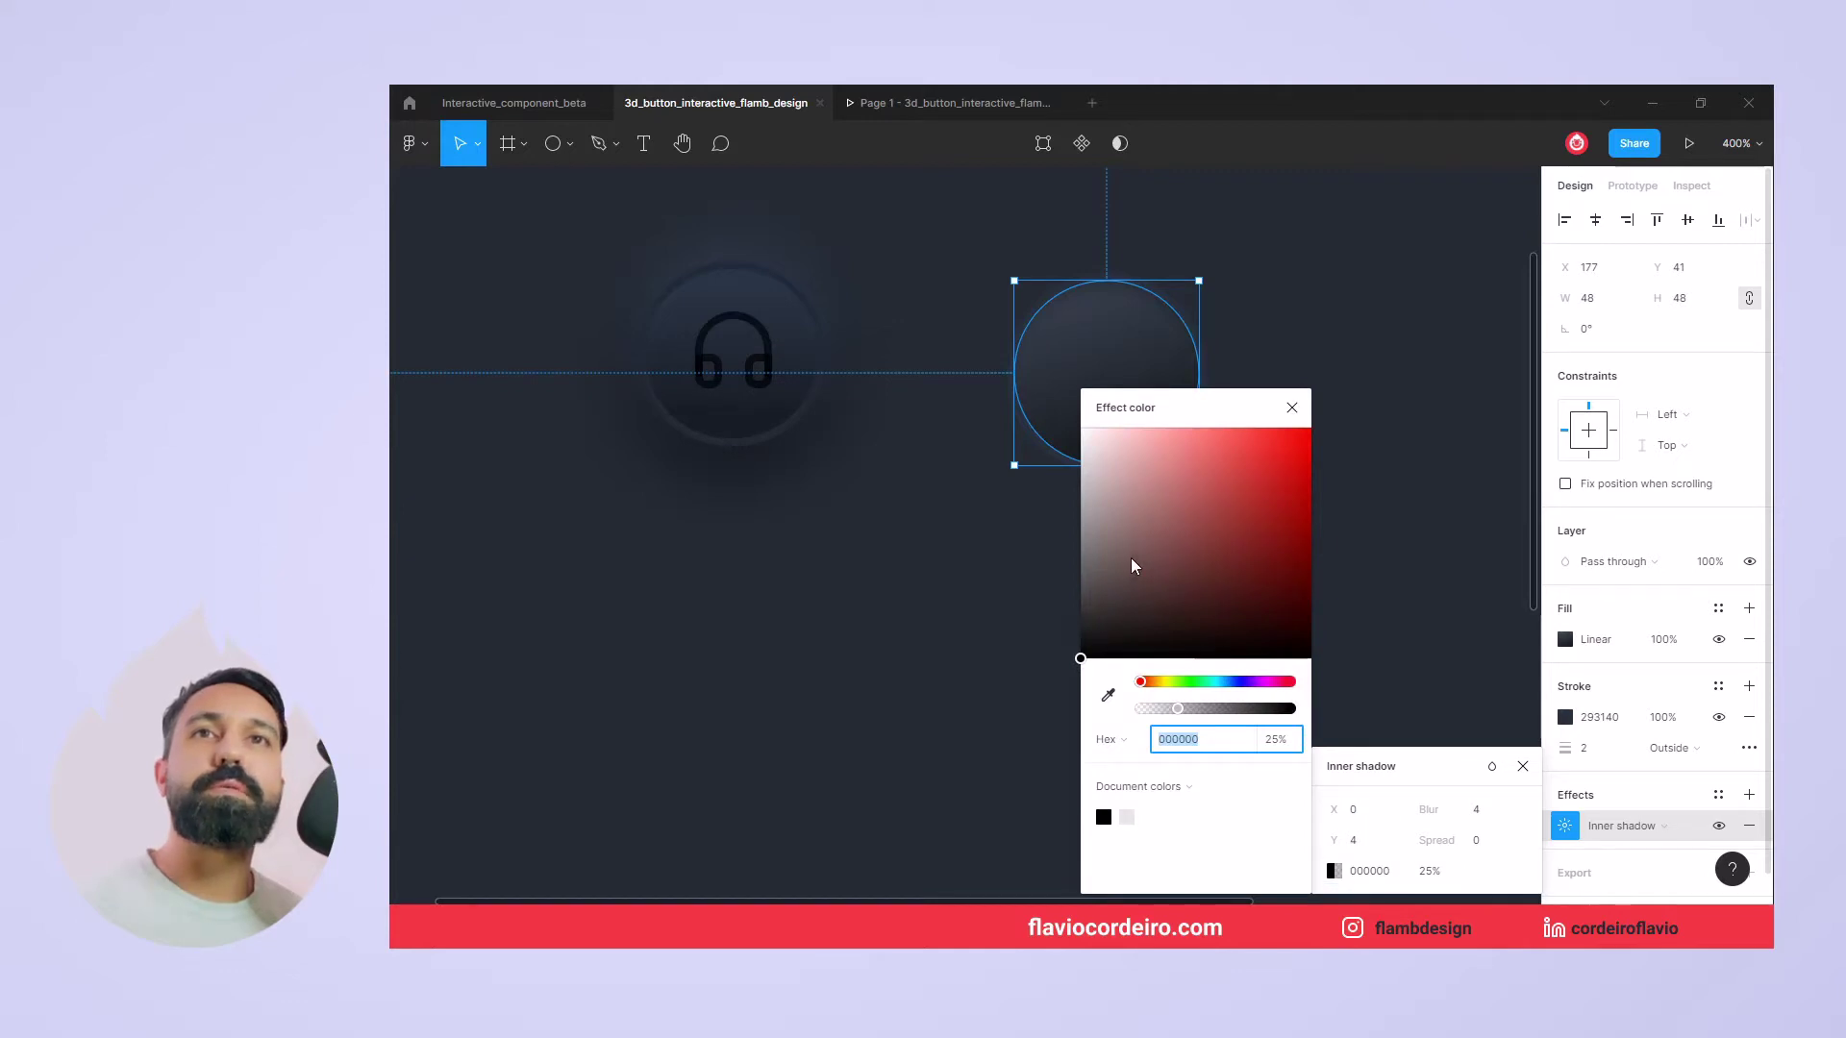
left_click(1212, 682)
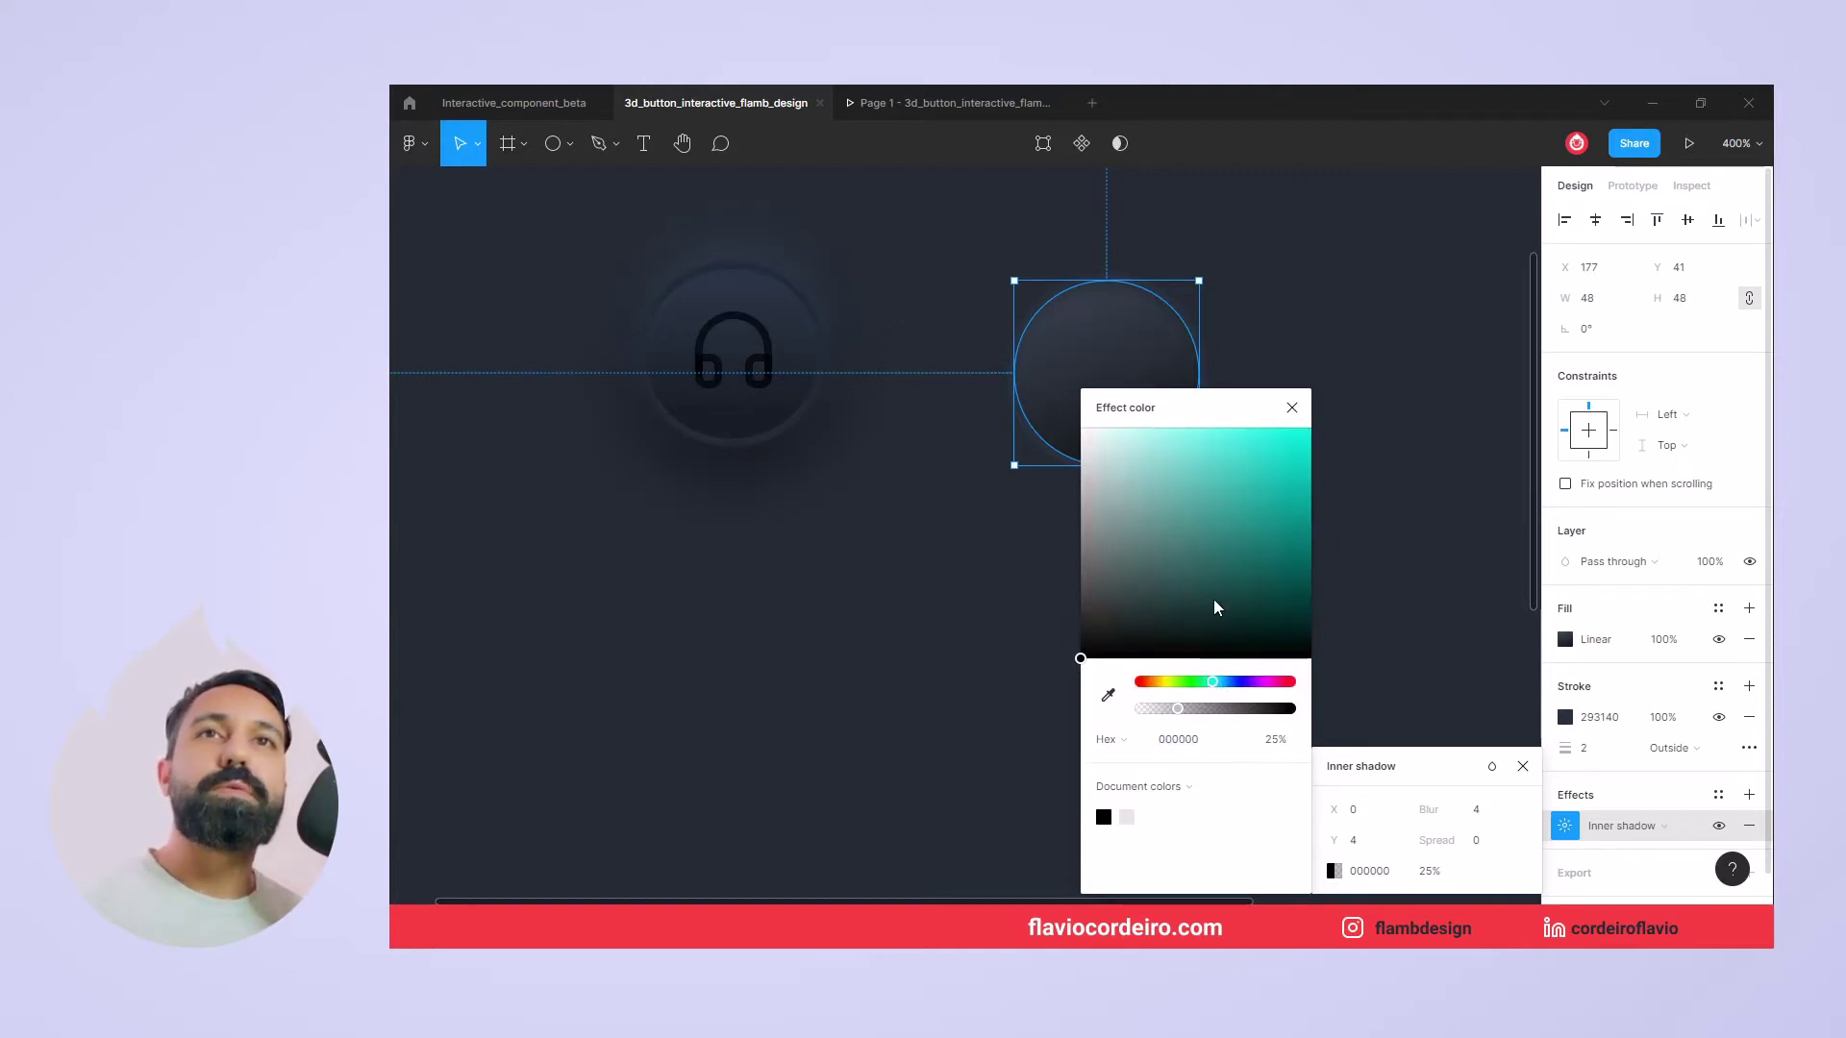
left_click(1234, 681)
left_click(1113, 507)
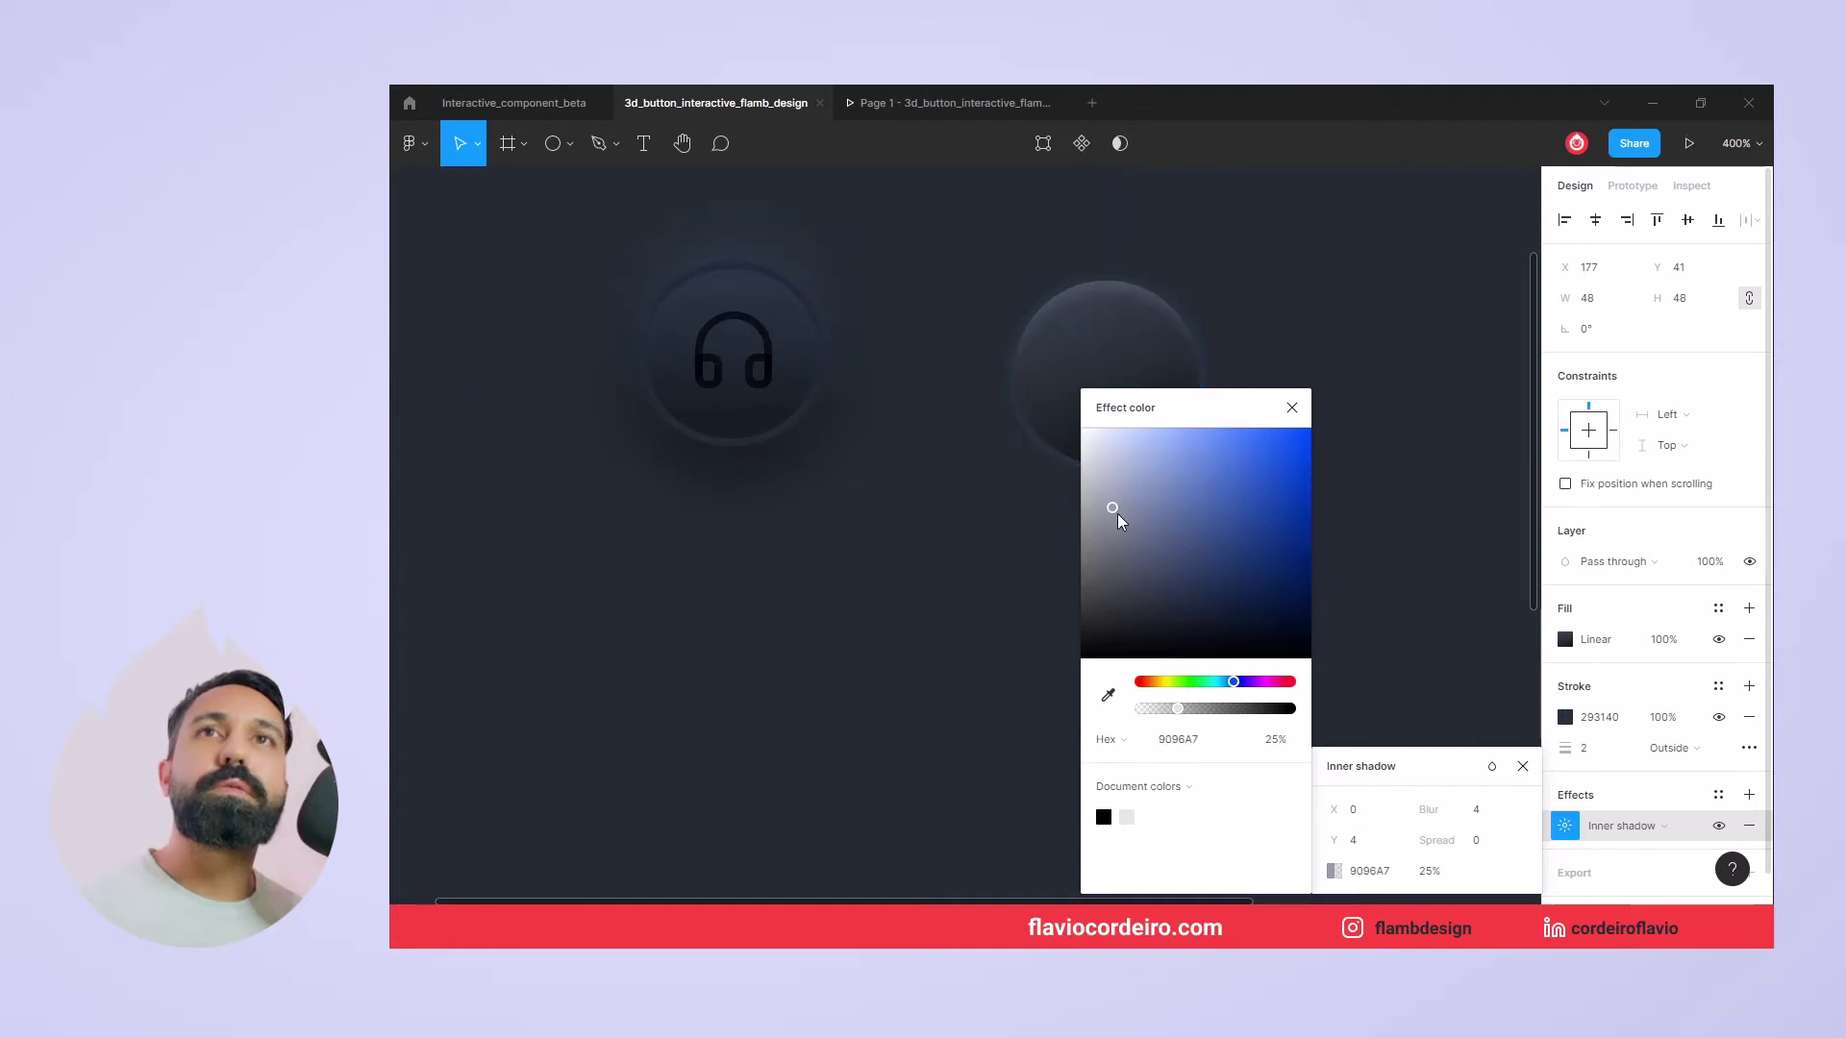
left_click(1117, 513)
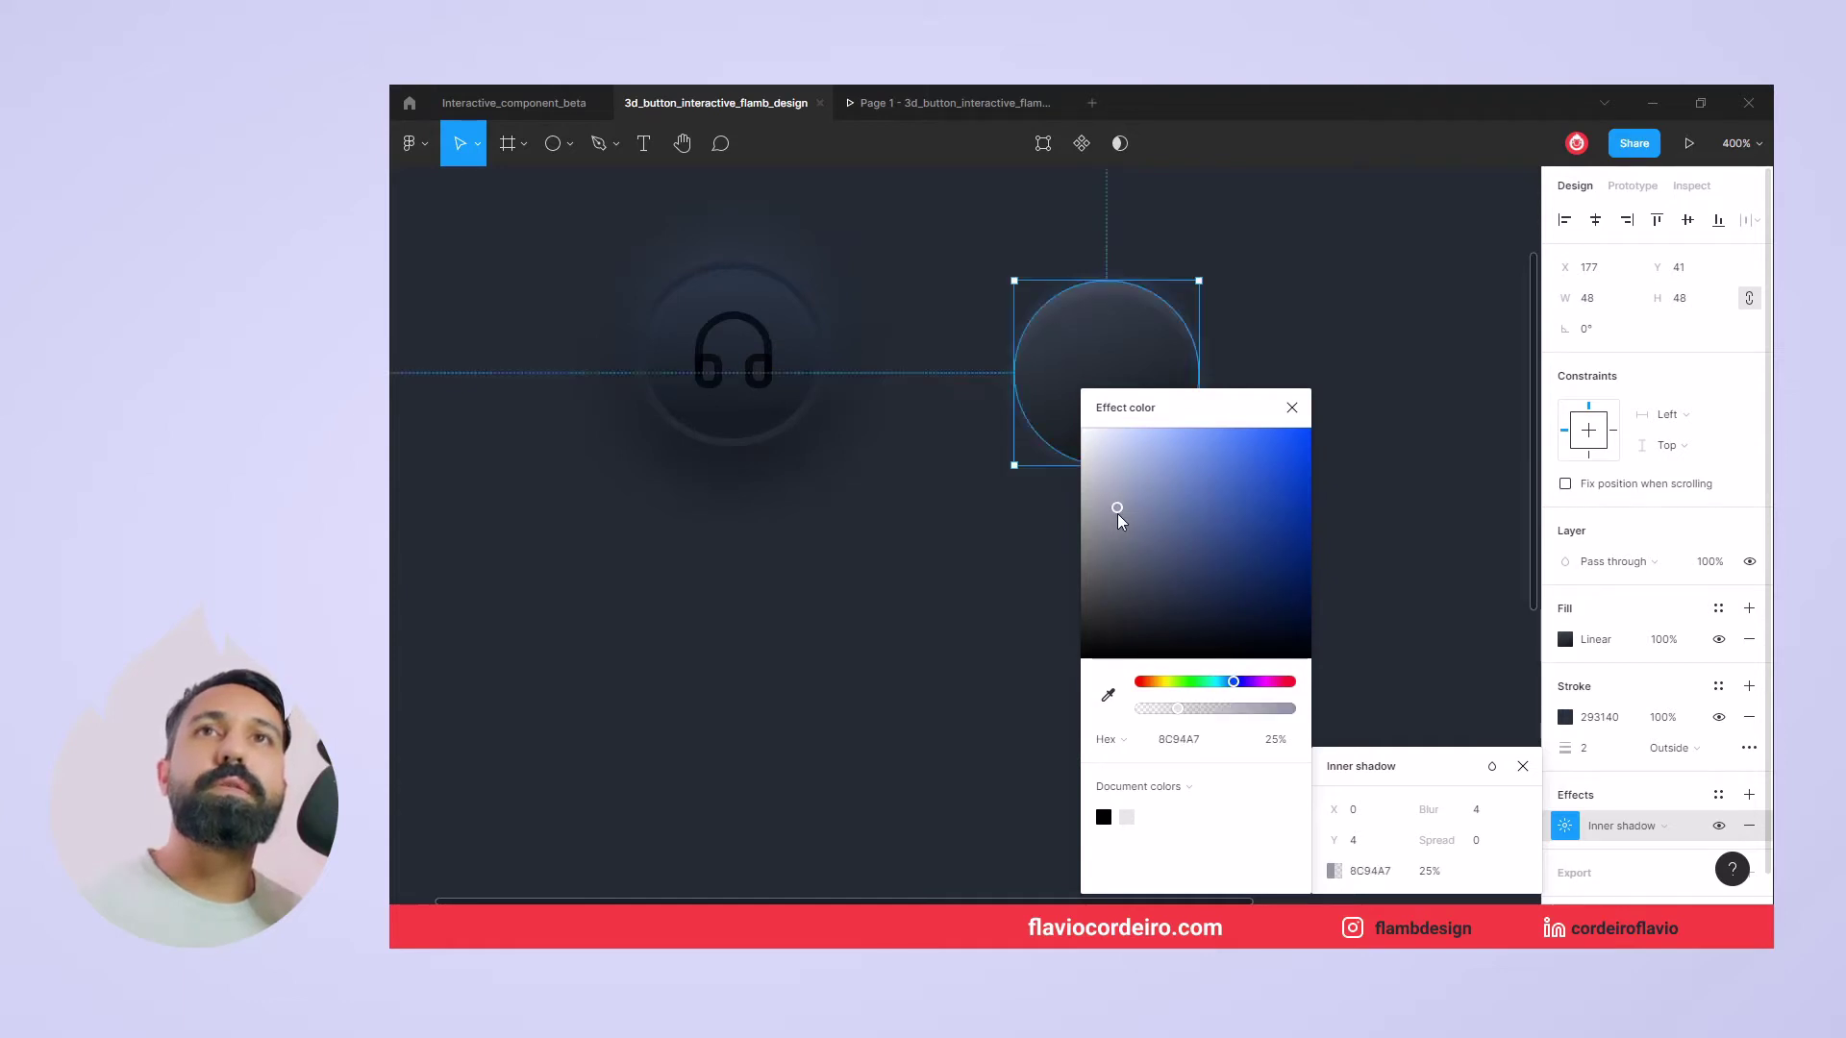
left_click(1292, 408)
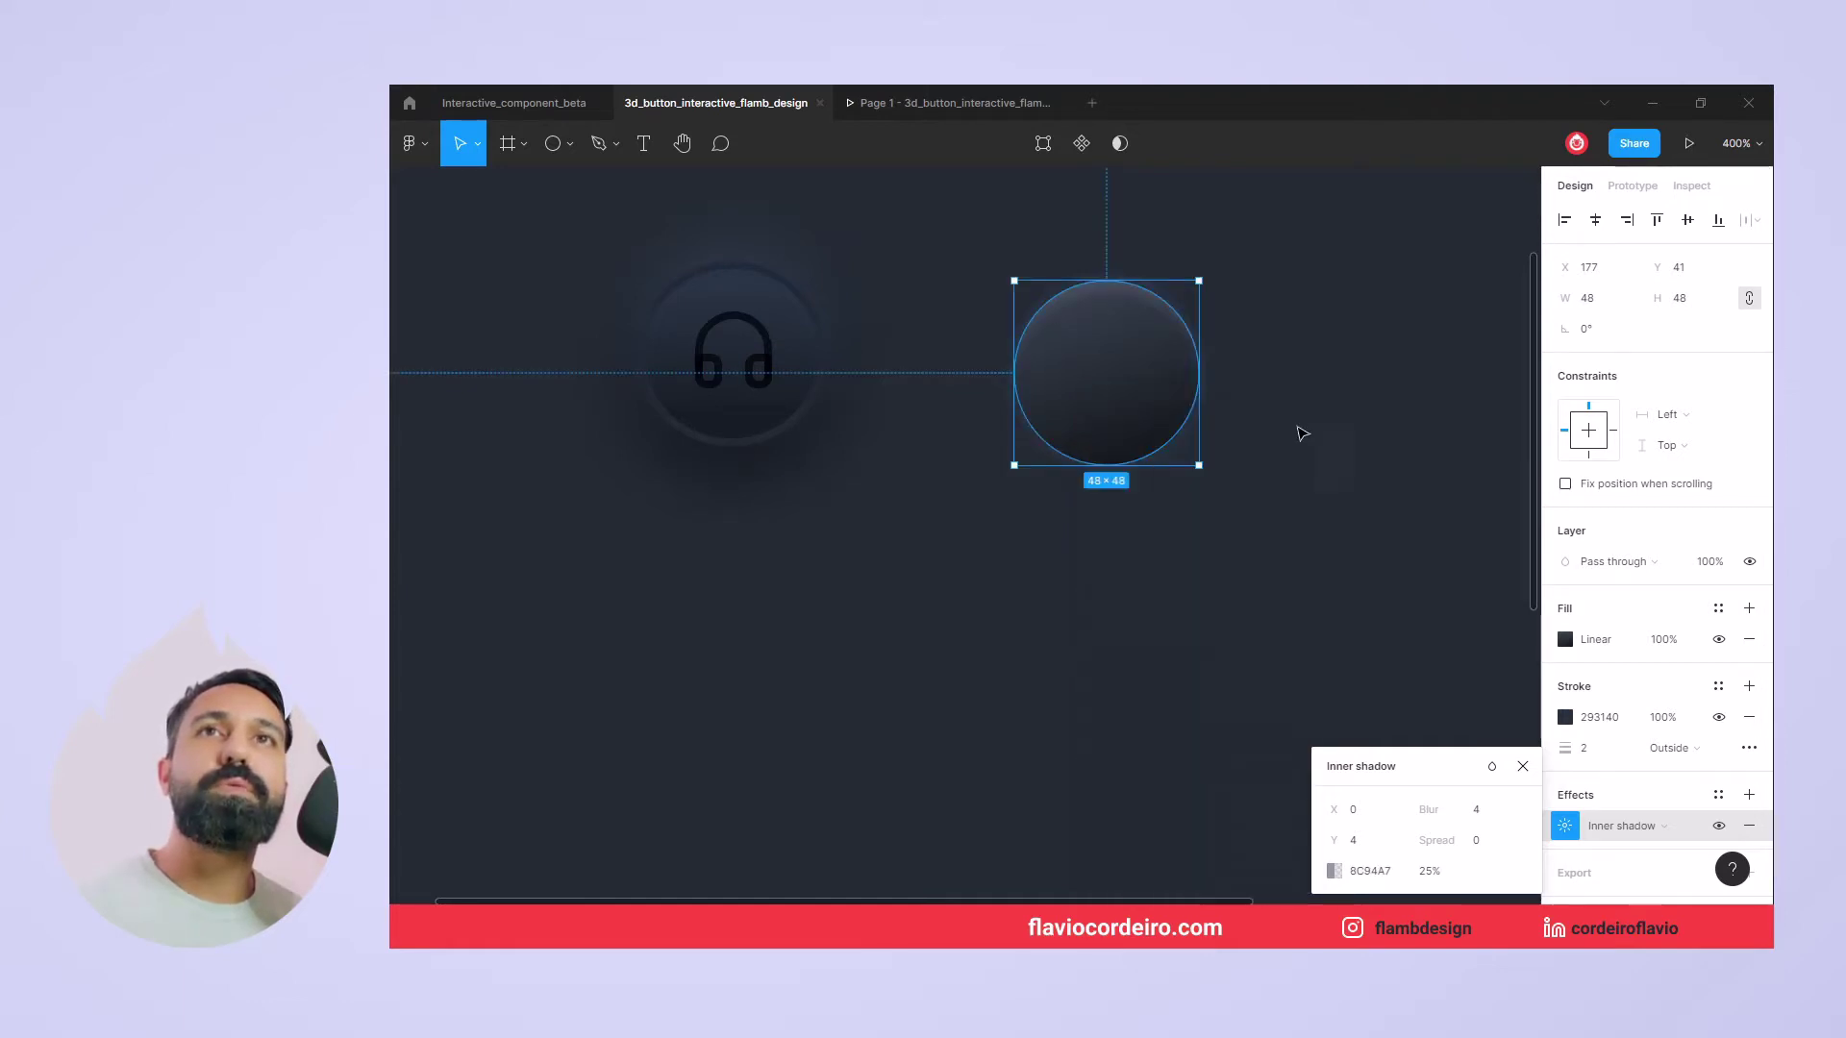
left_click(1325, 529)
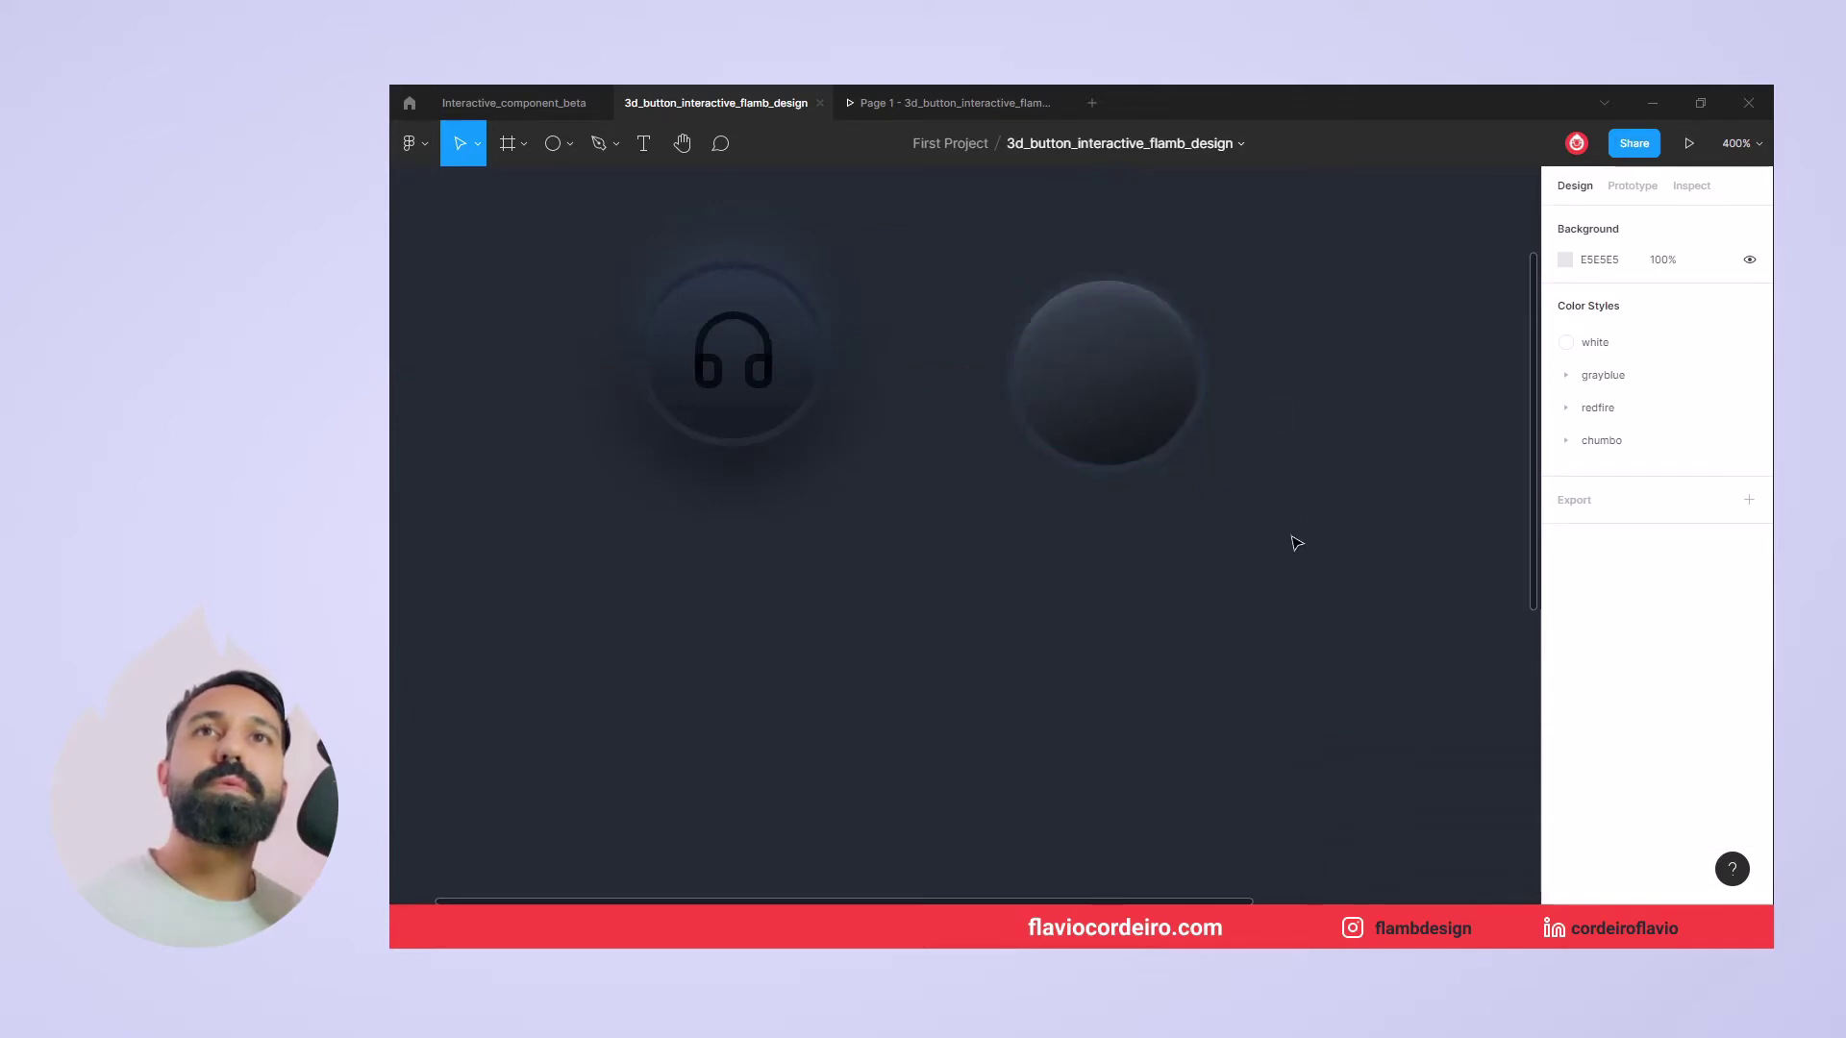
left_click(1122, 400)
left_click(1332, 466)
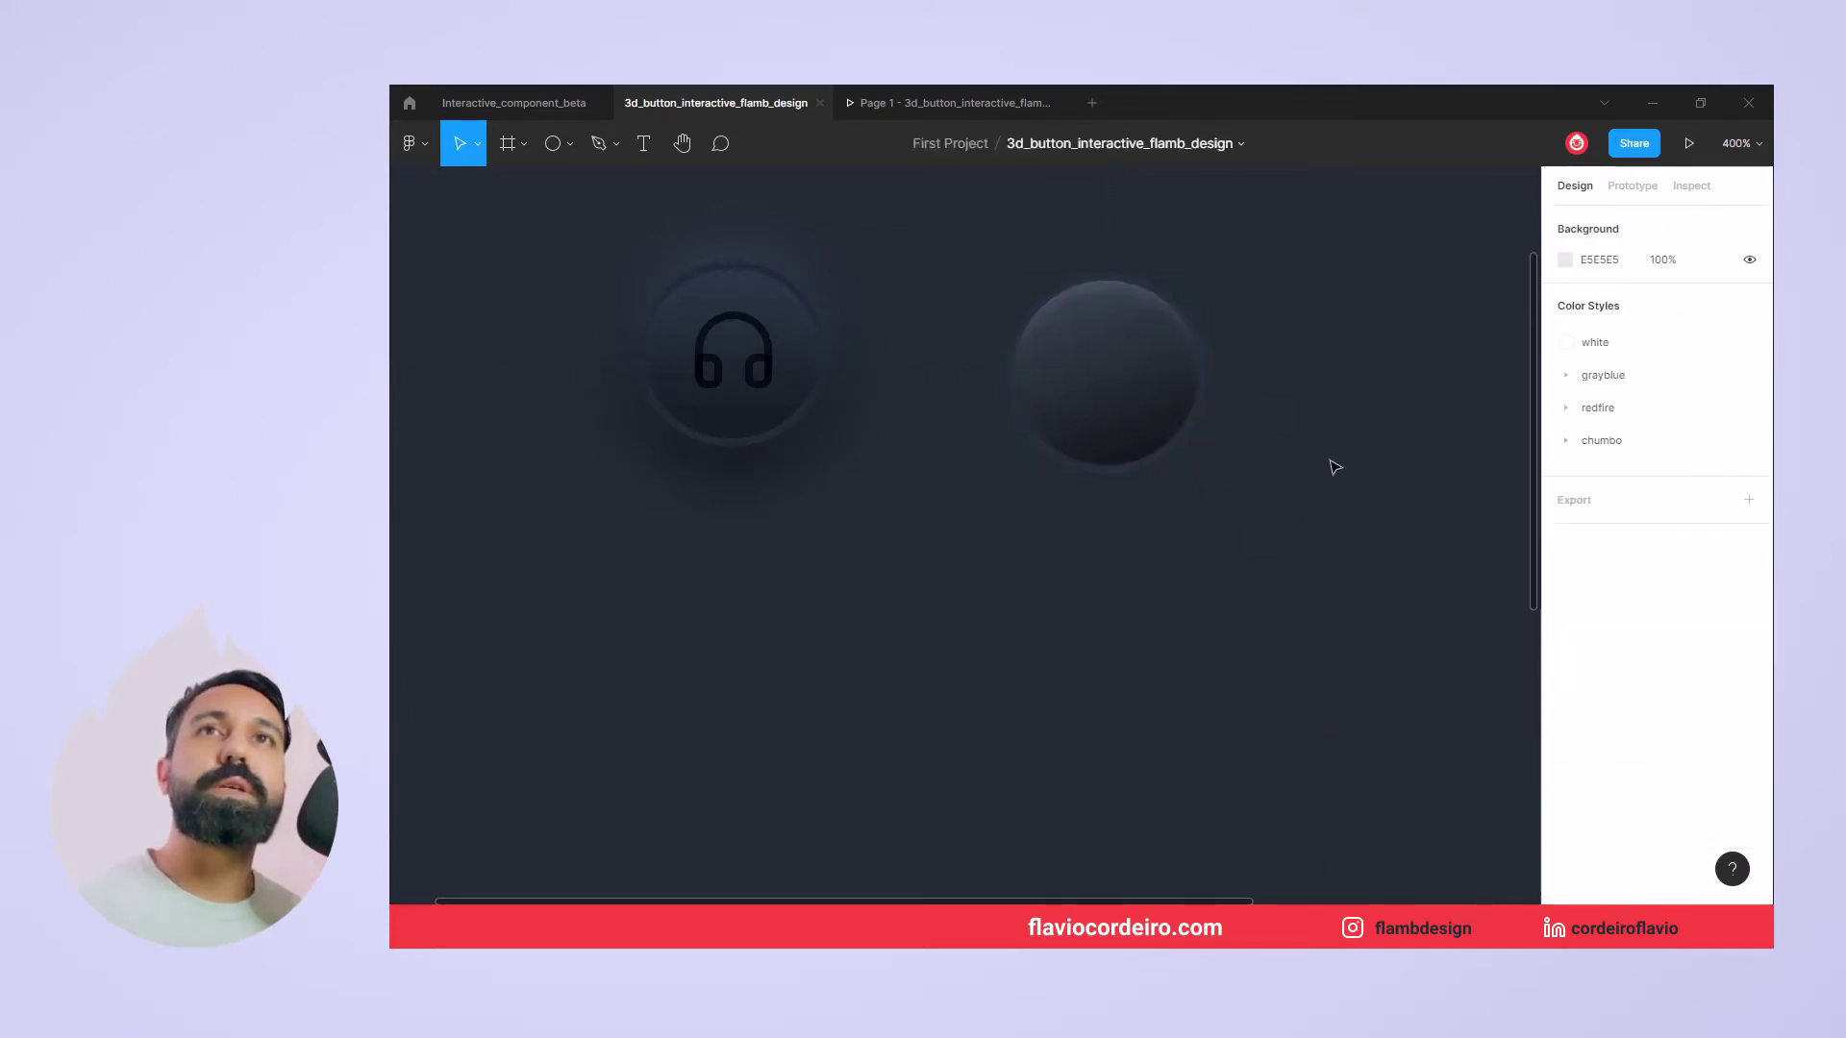
left_click(1175, 402)
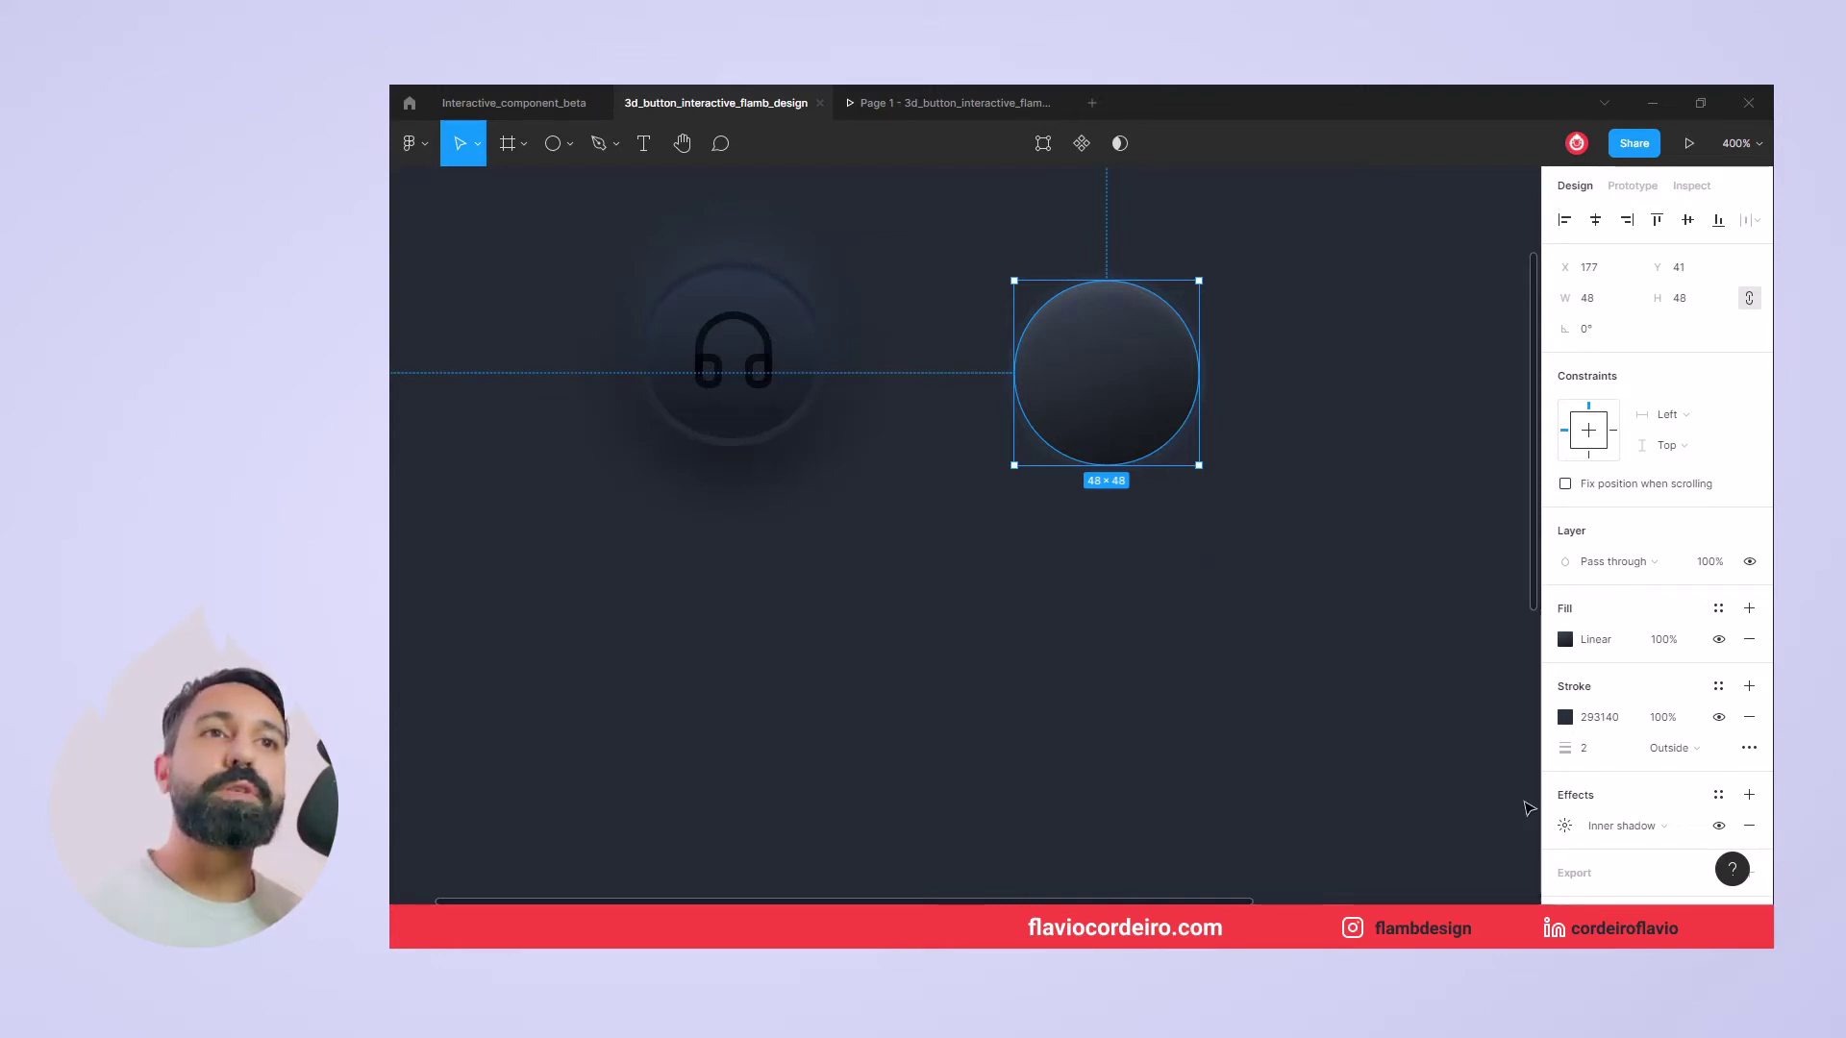
Add a drop shadow with blur 25, 70% opacity and Y offset 6
left_click(1750, 796)
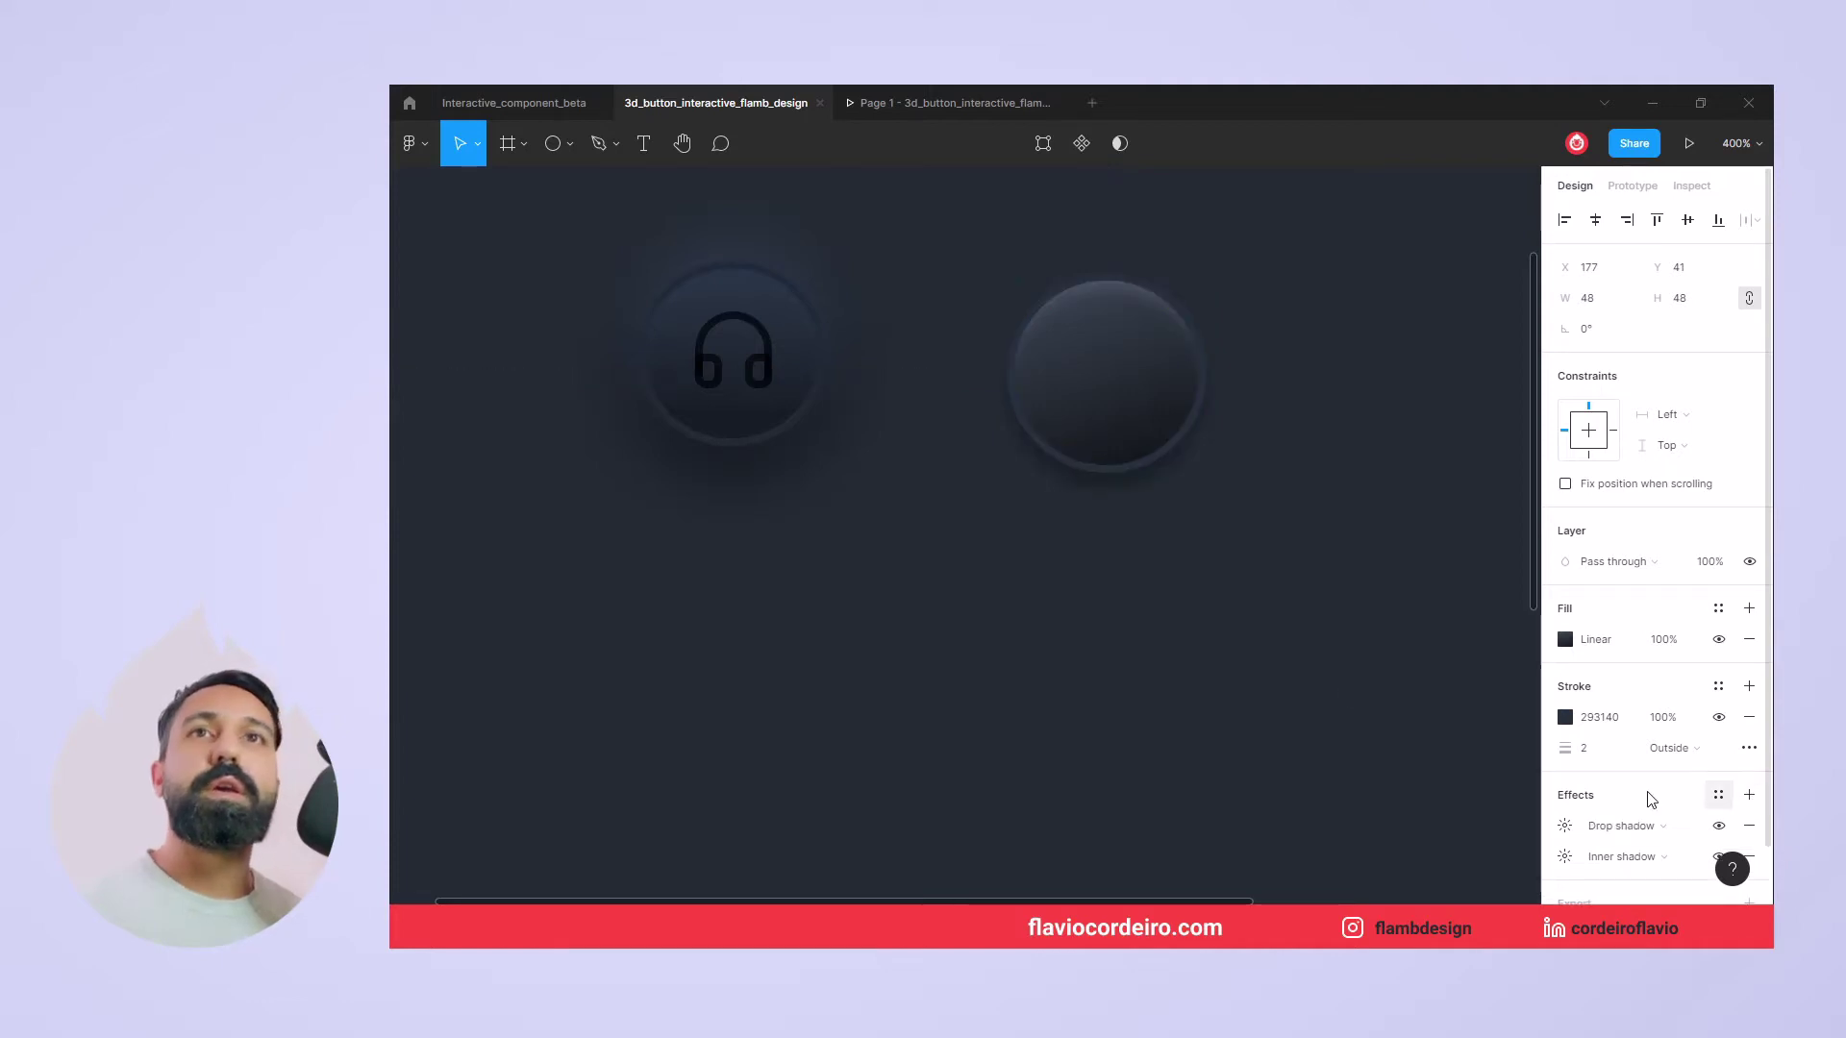
left_click(1564, 826)
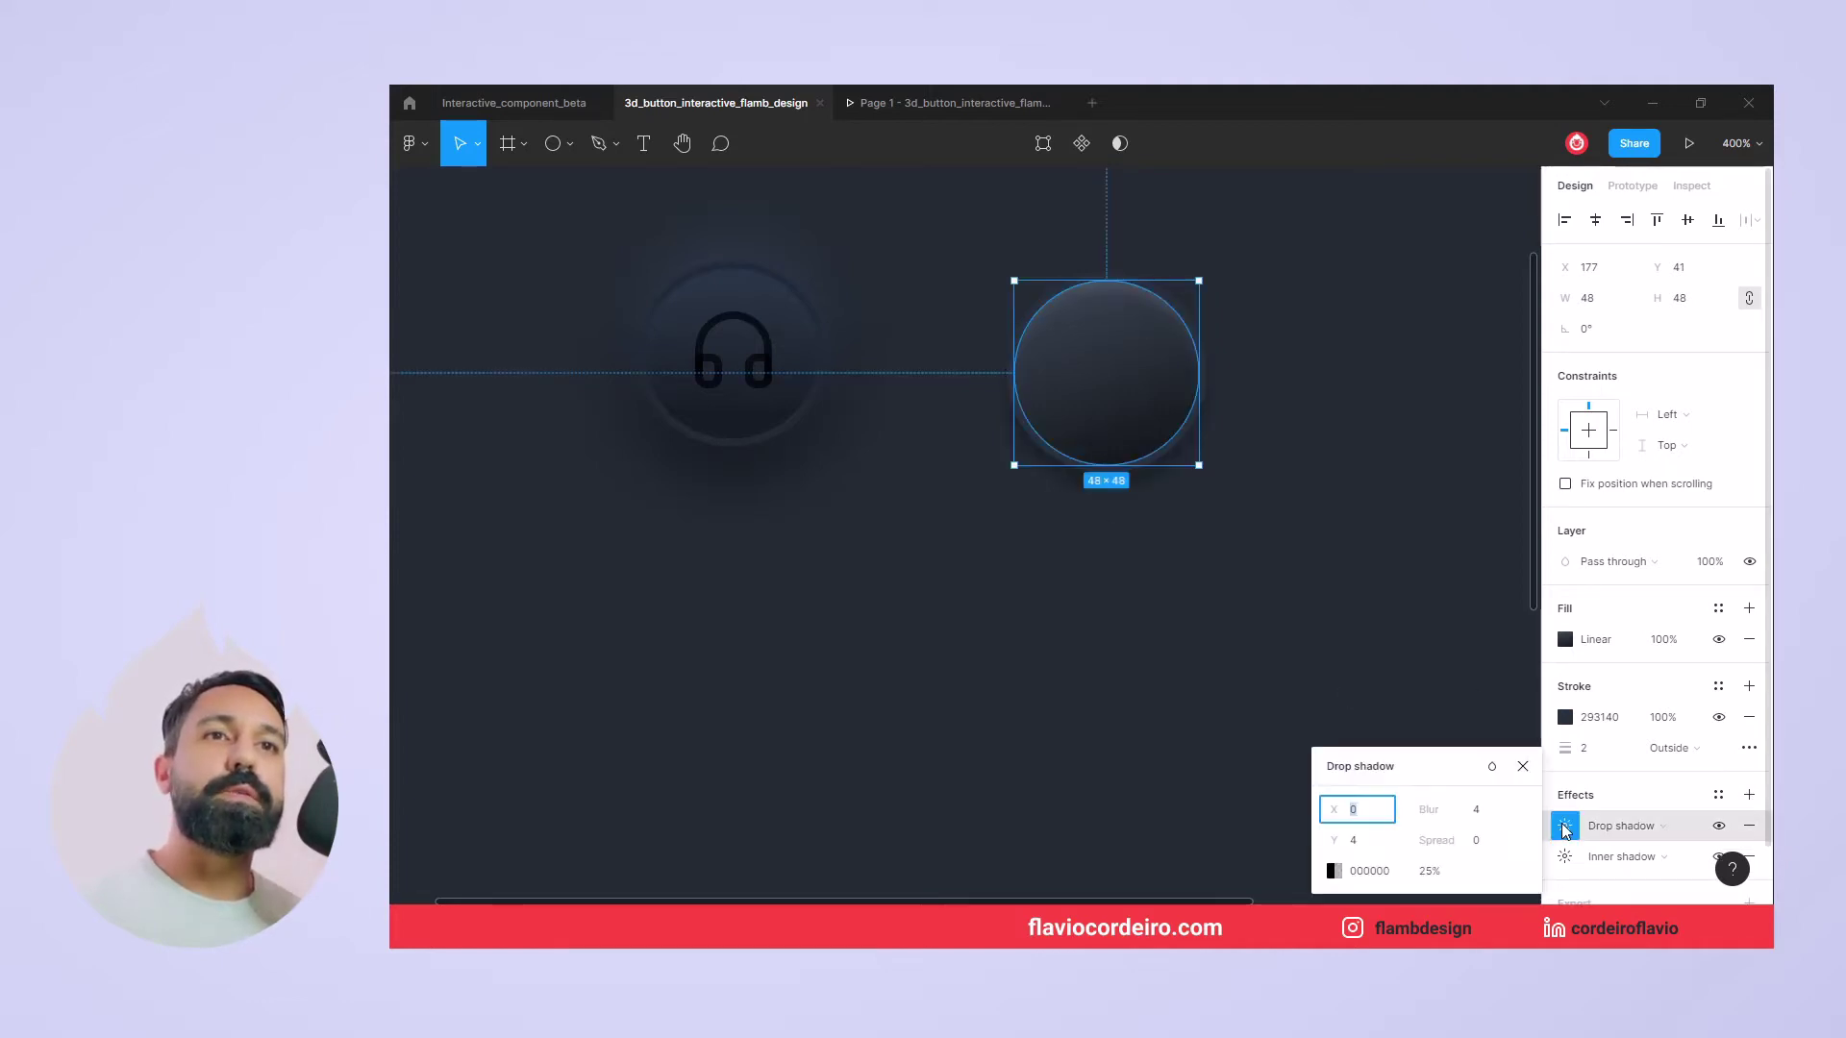
left_click(1493, 813)
type("25")
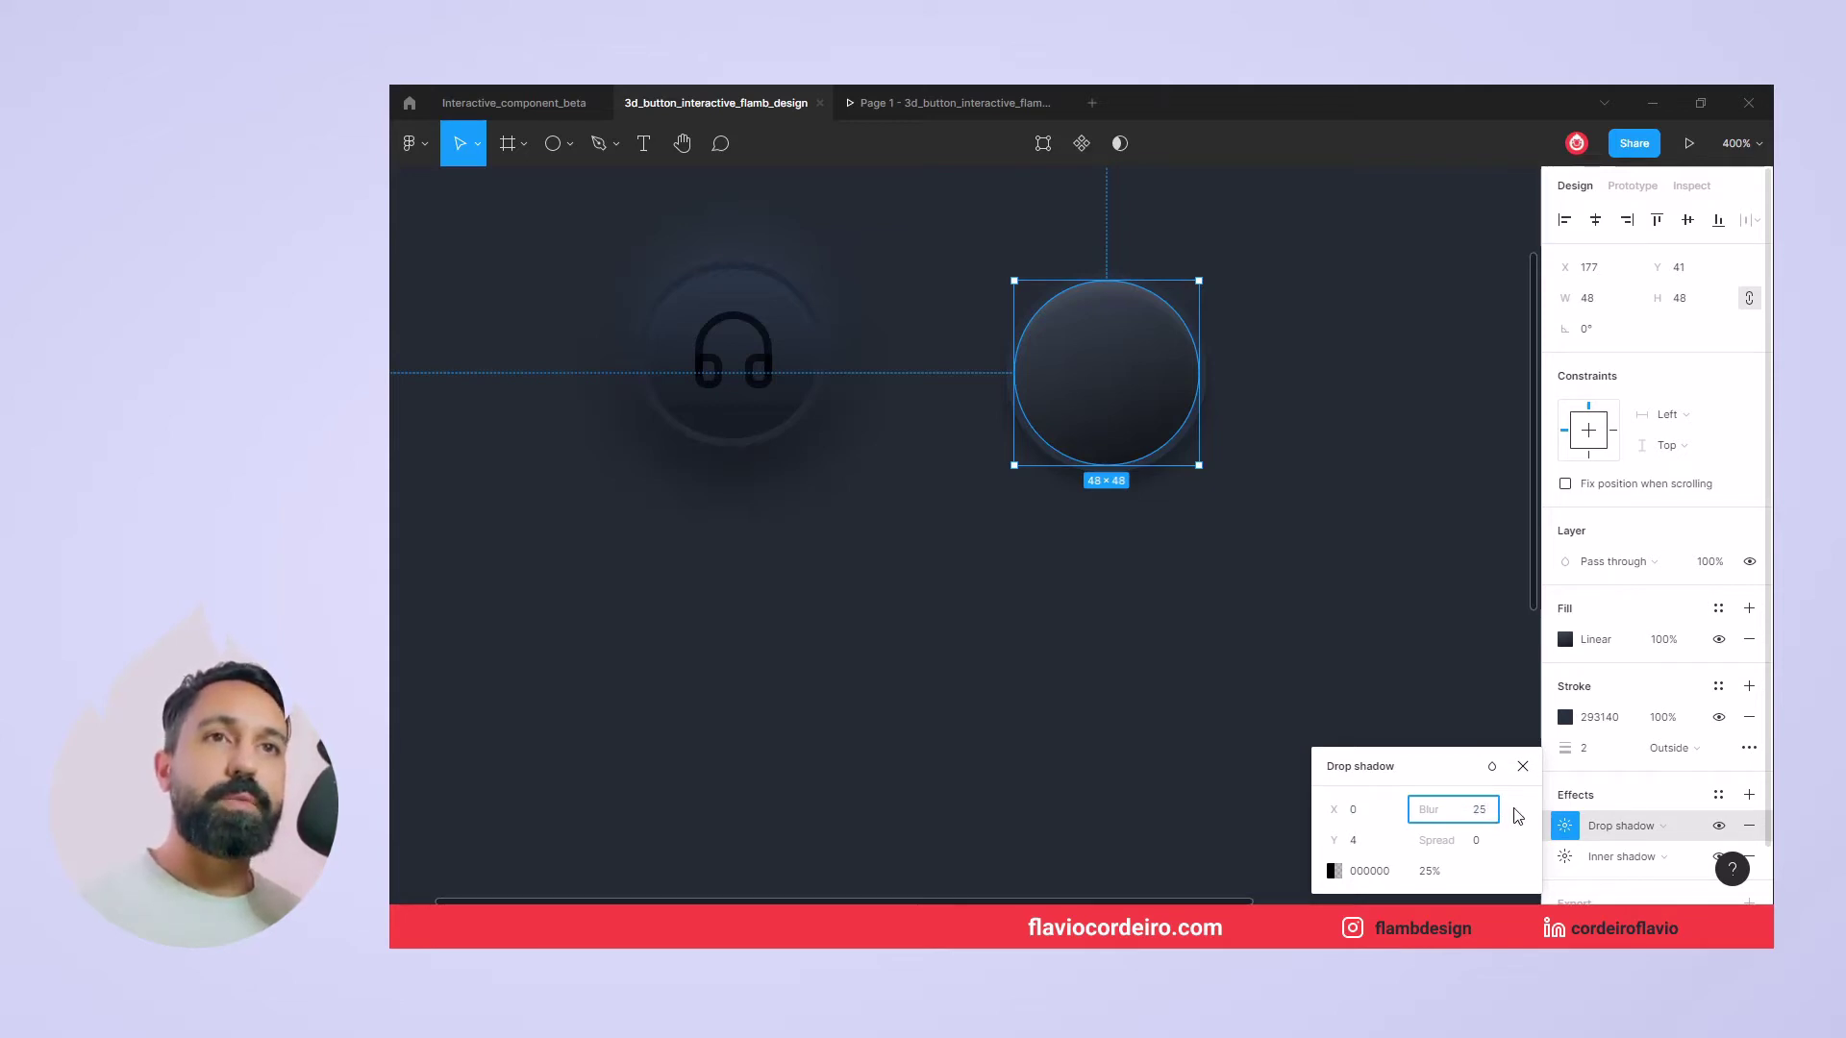
key("Return")
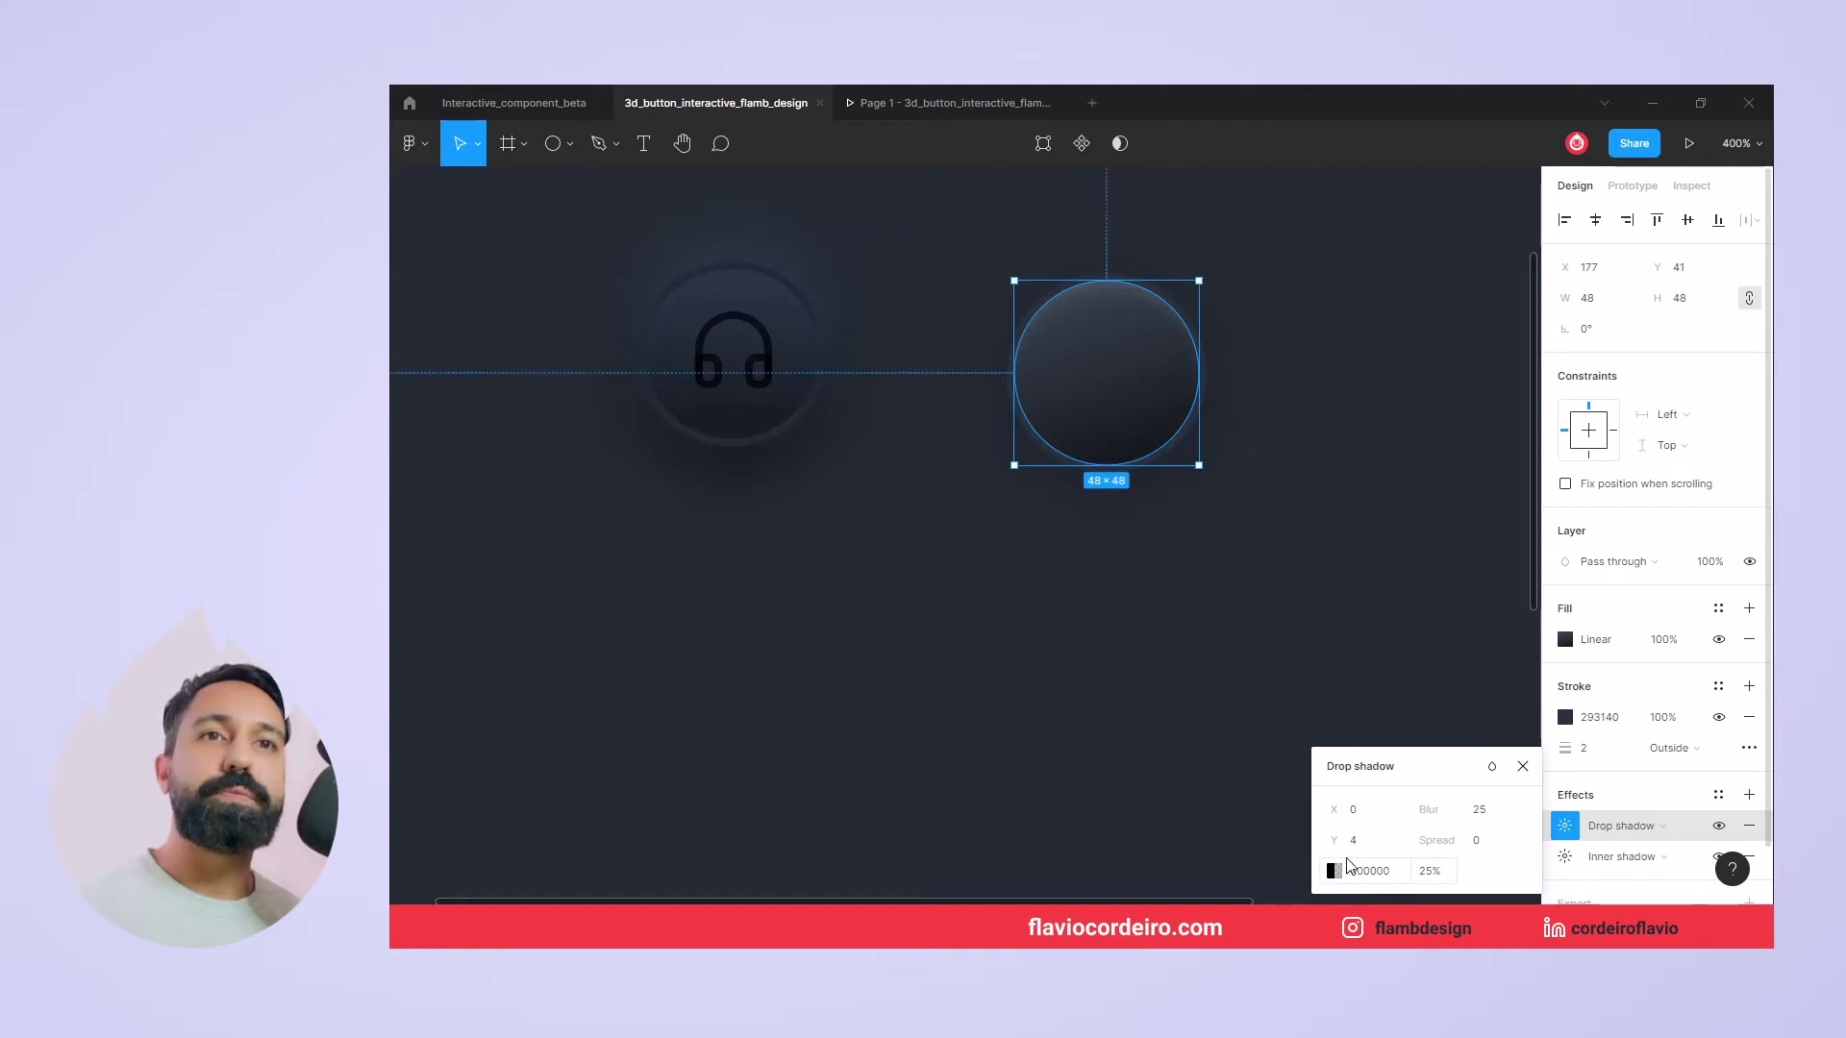
left_click(1436, 872)
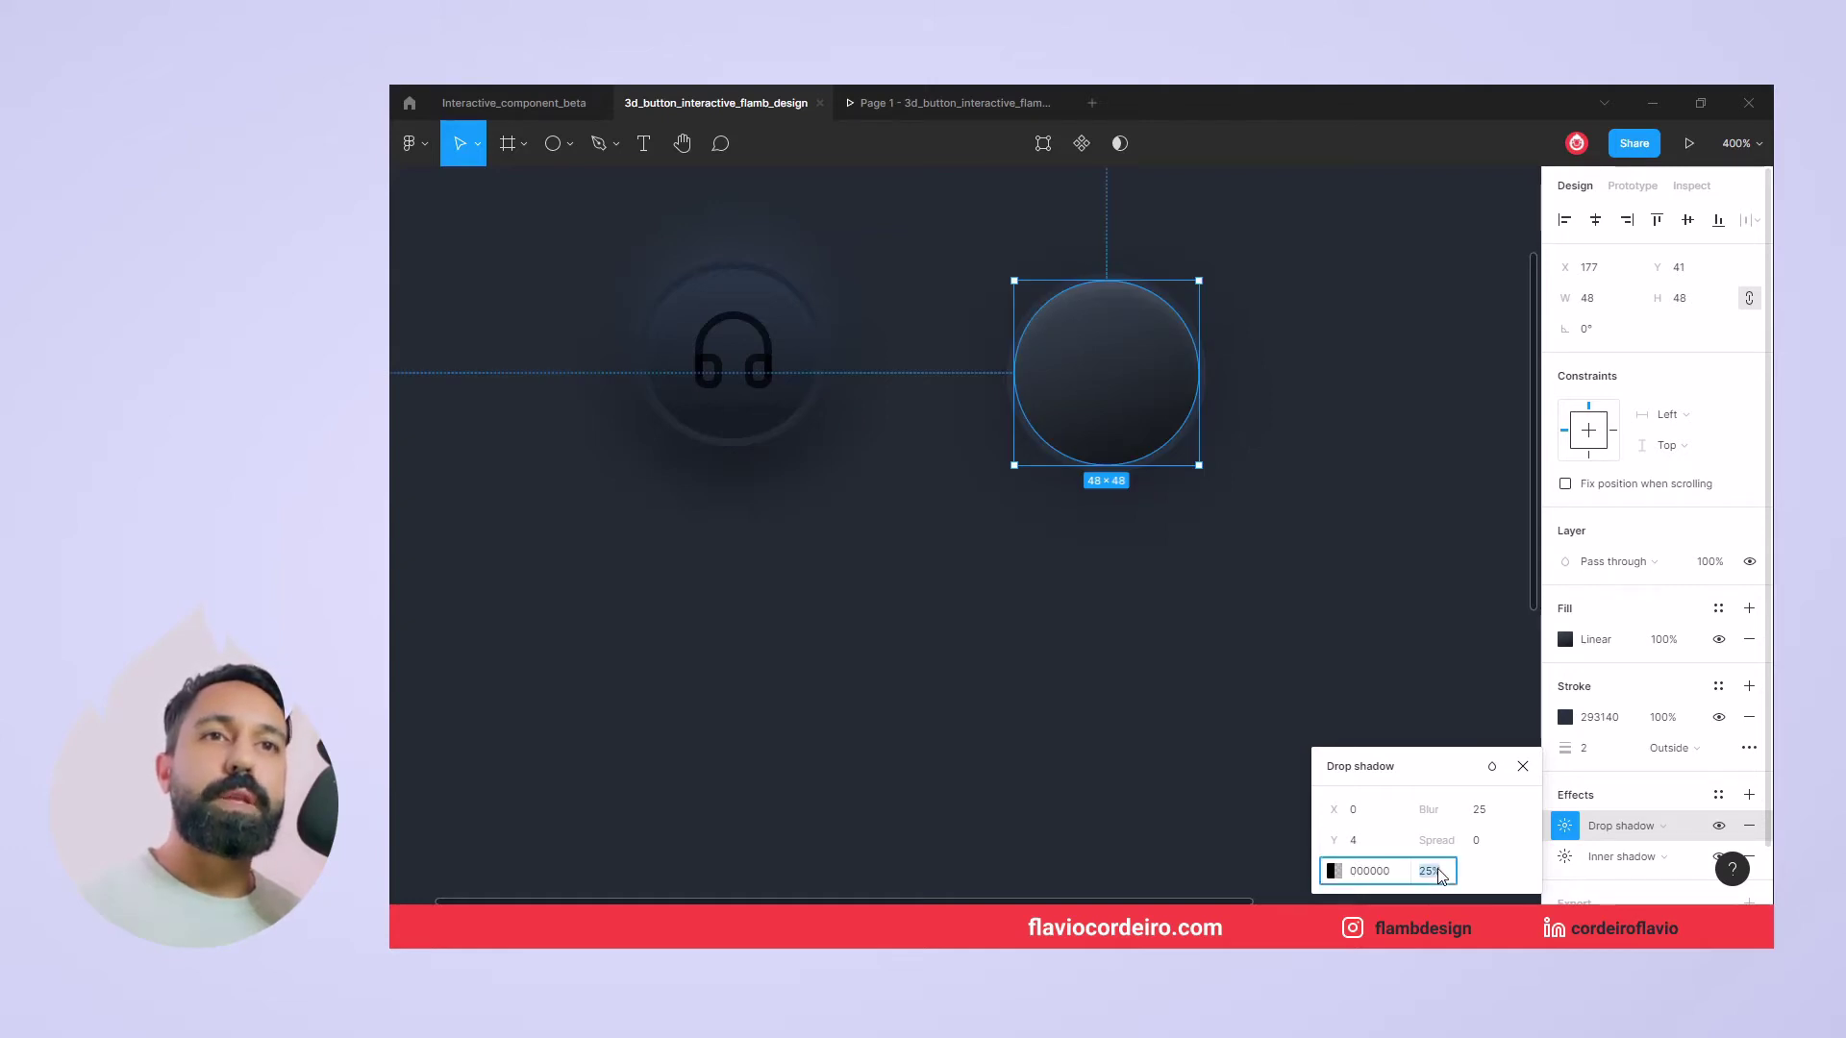
type("70")
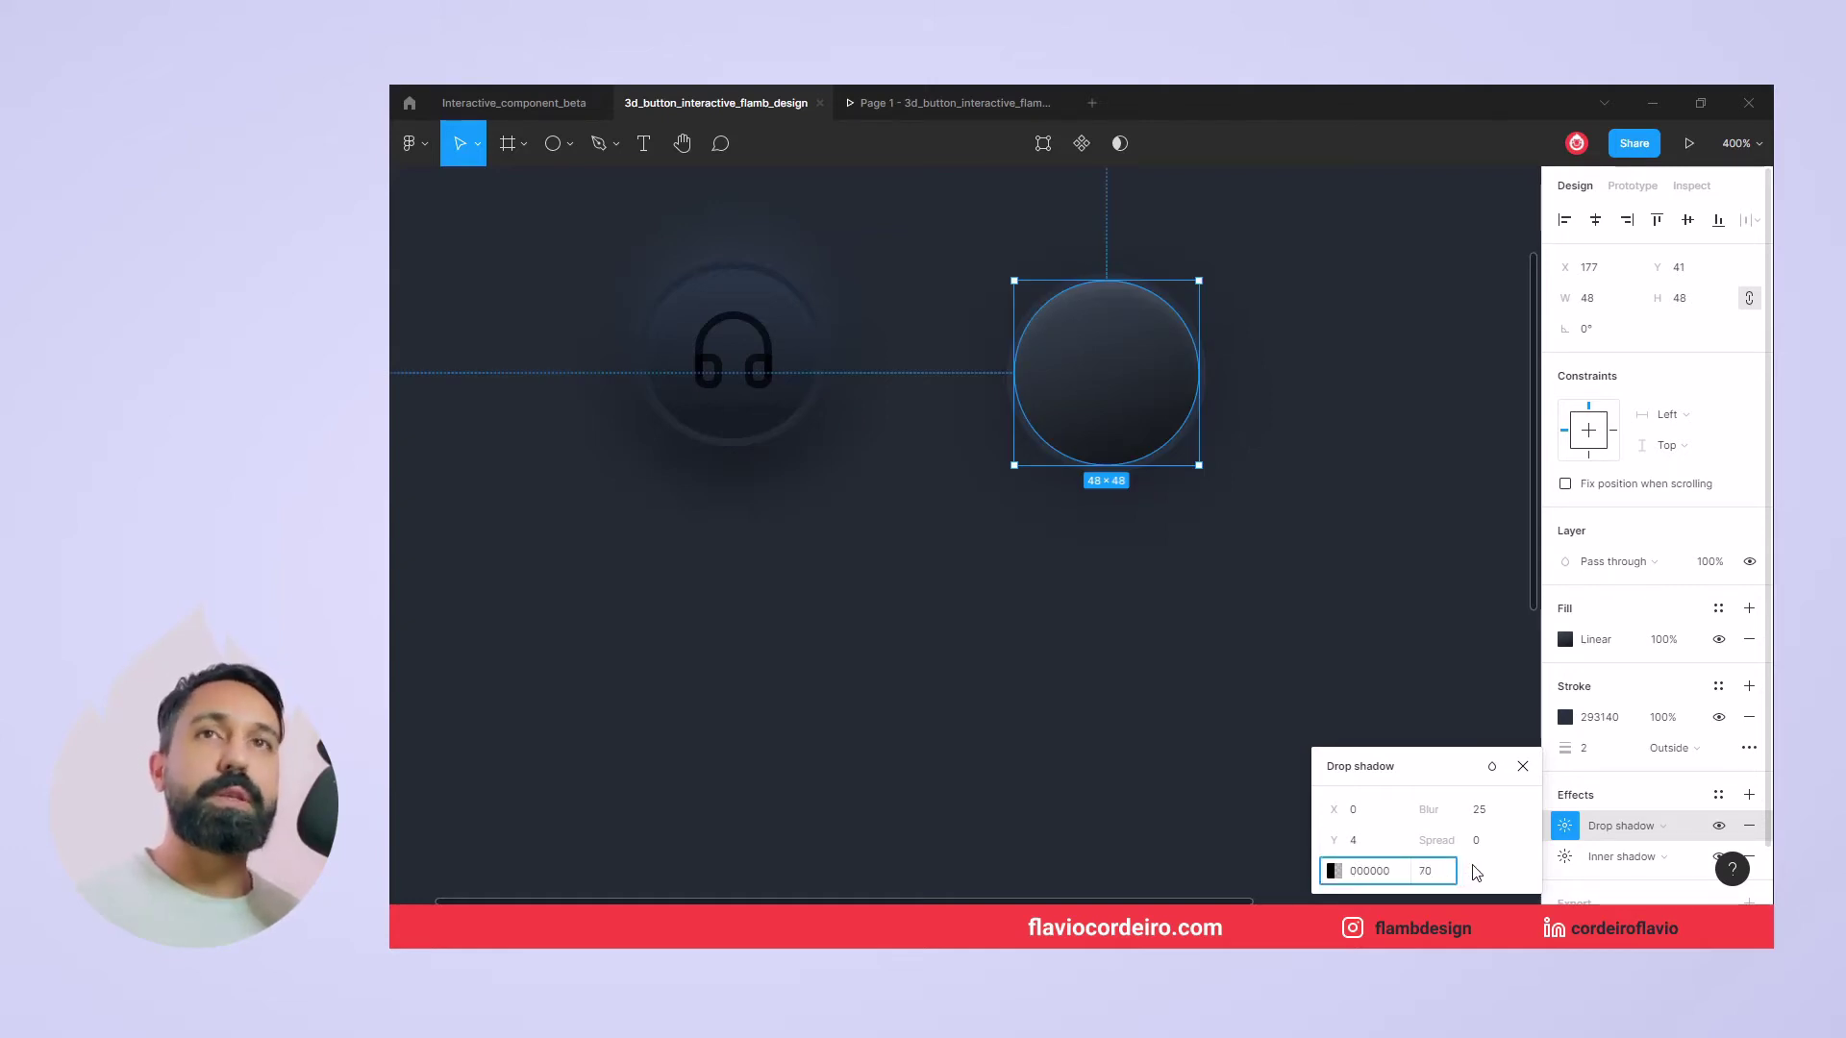
key("Return")
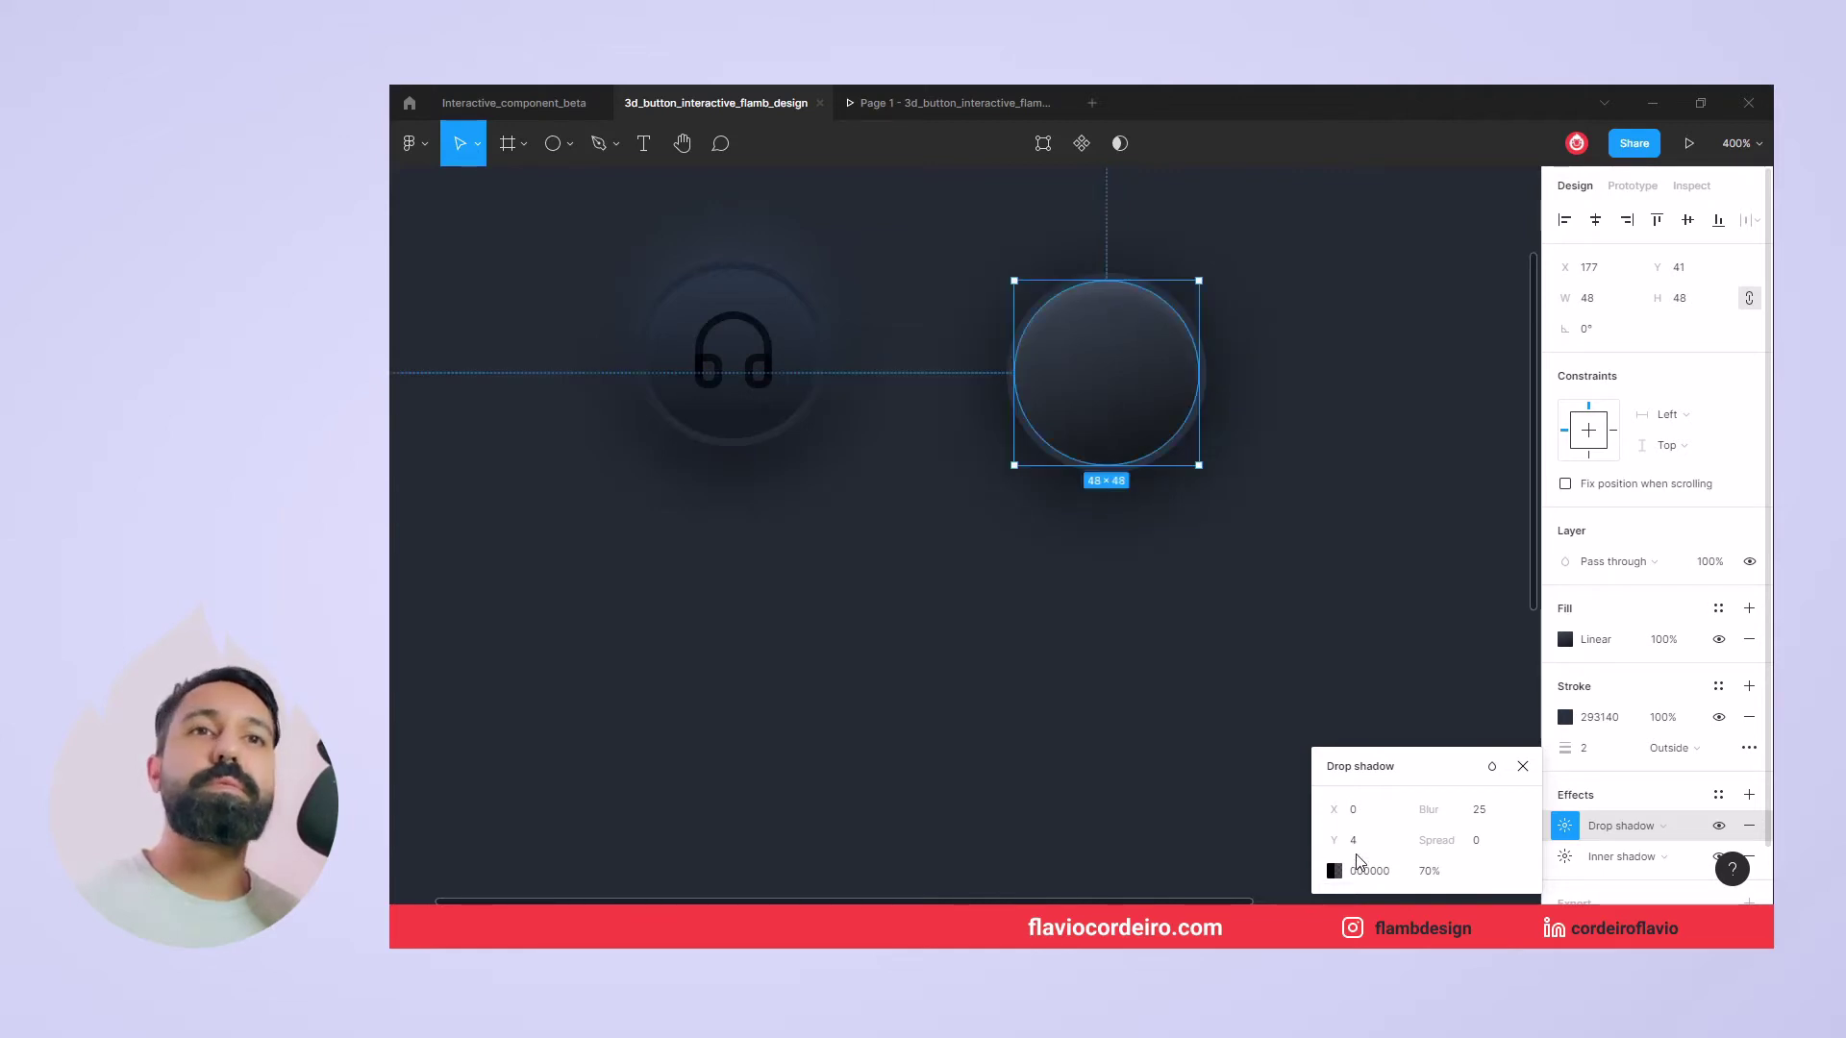
left_click(1355, 842)
type("6")
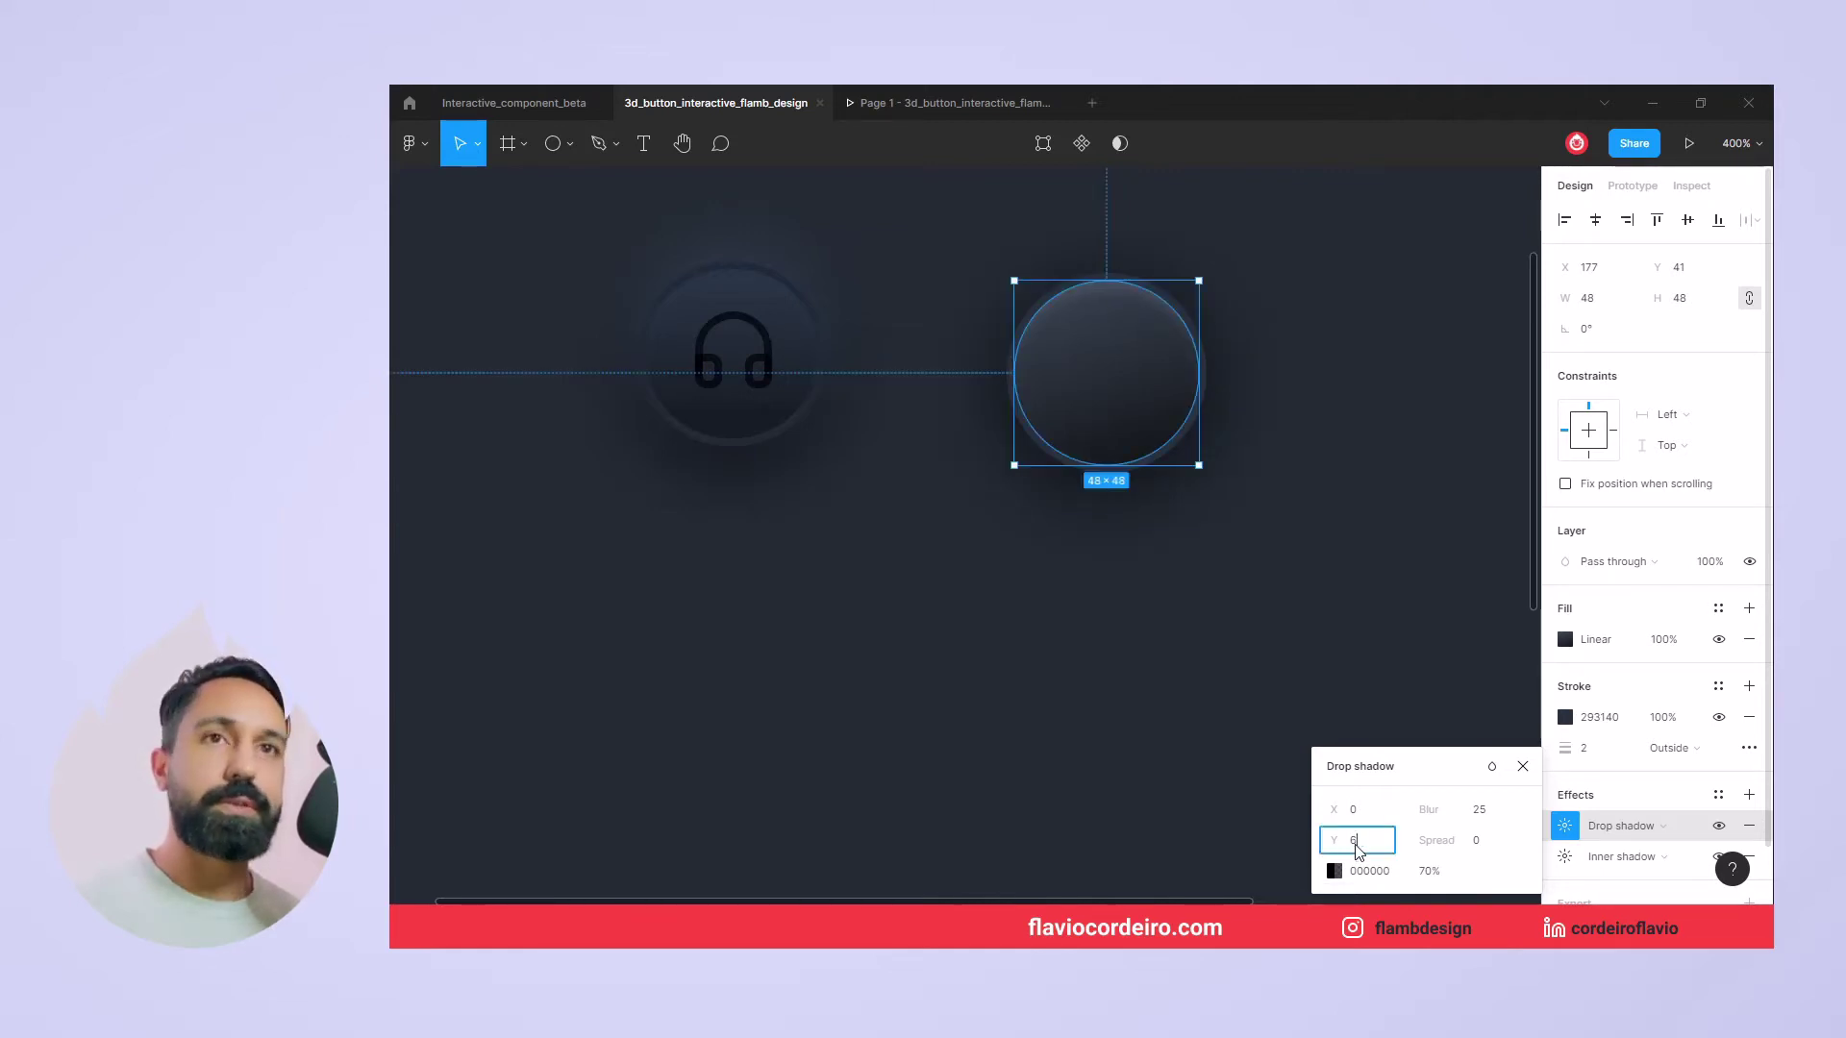
key("Return")
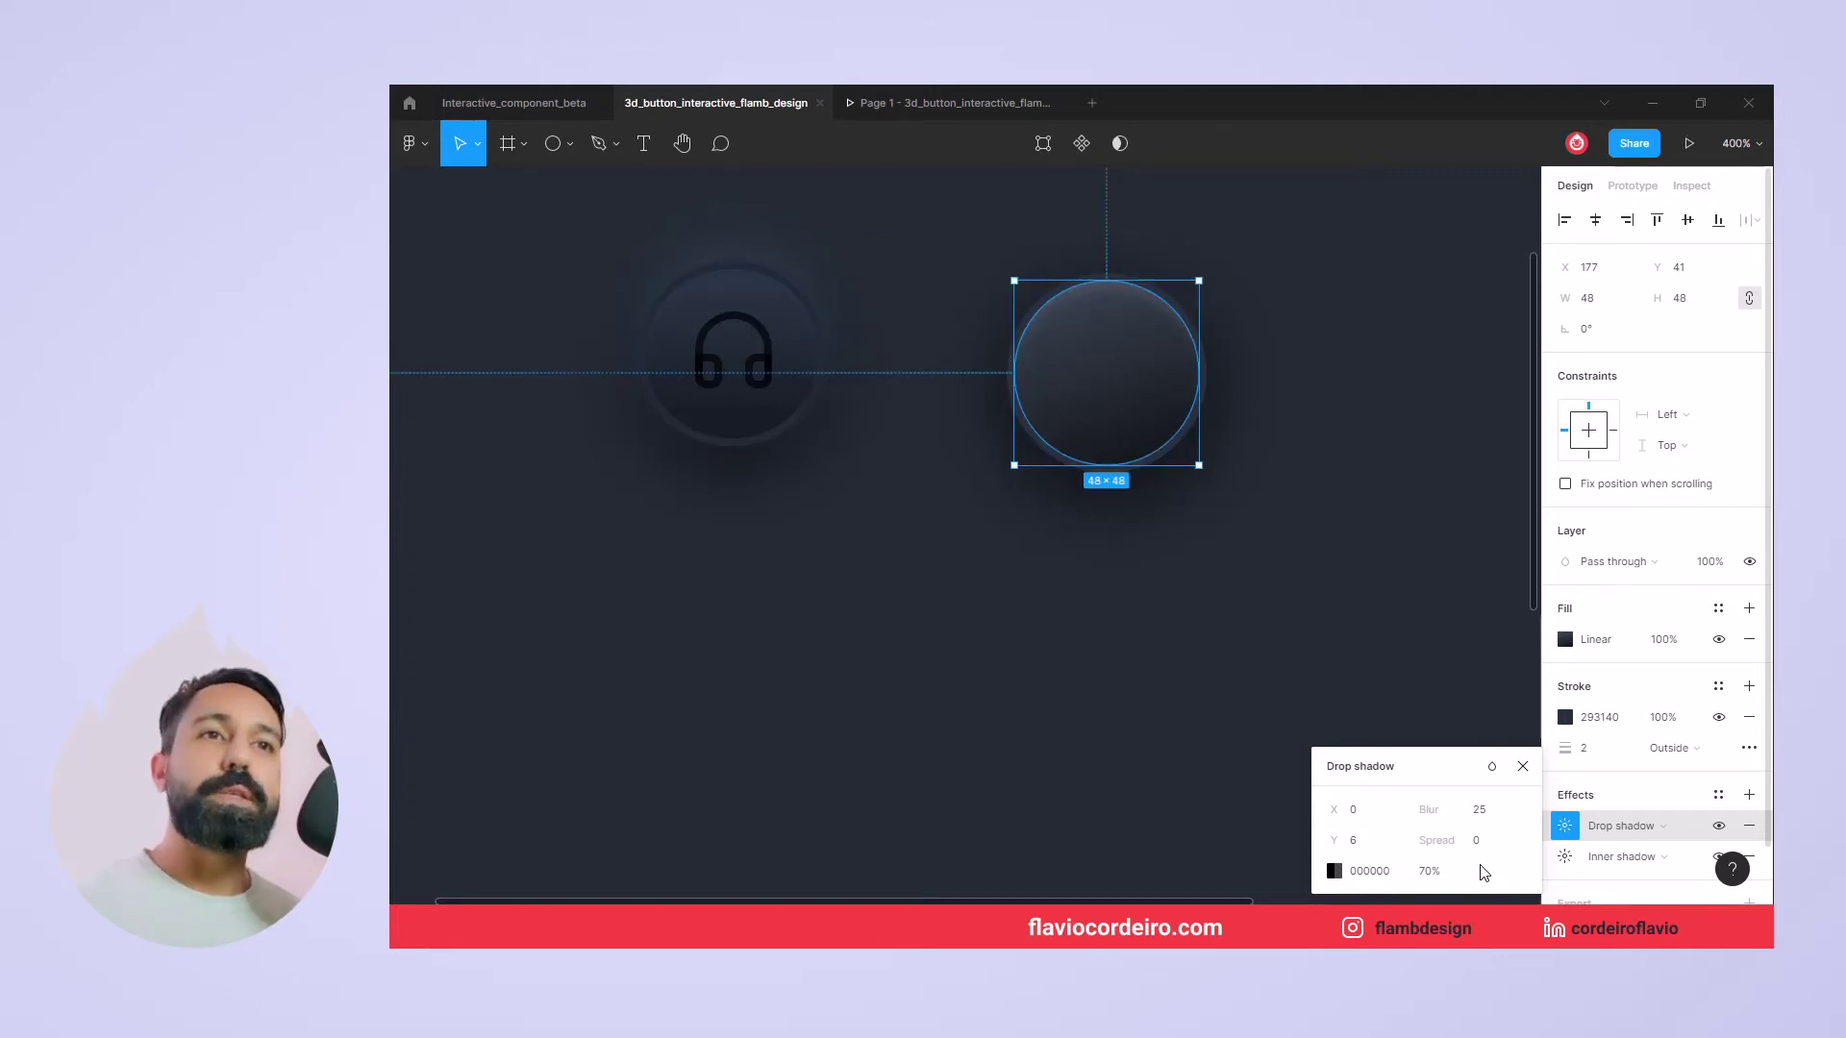
Colour the drop shadow 0D0D0F and deselect to preview both shadows
left_click(1336, 871)
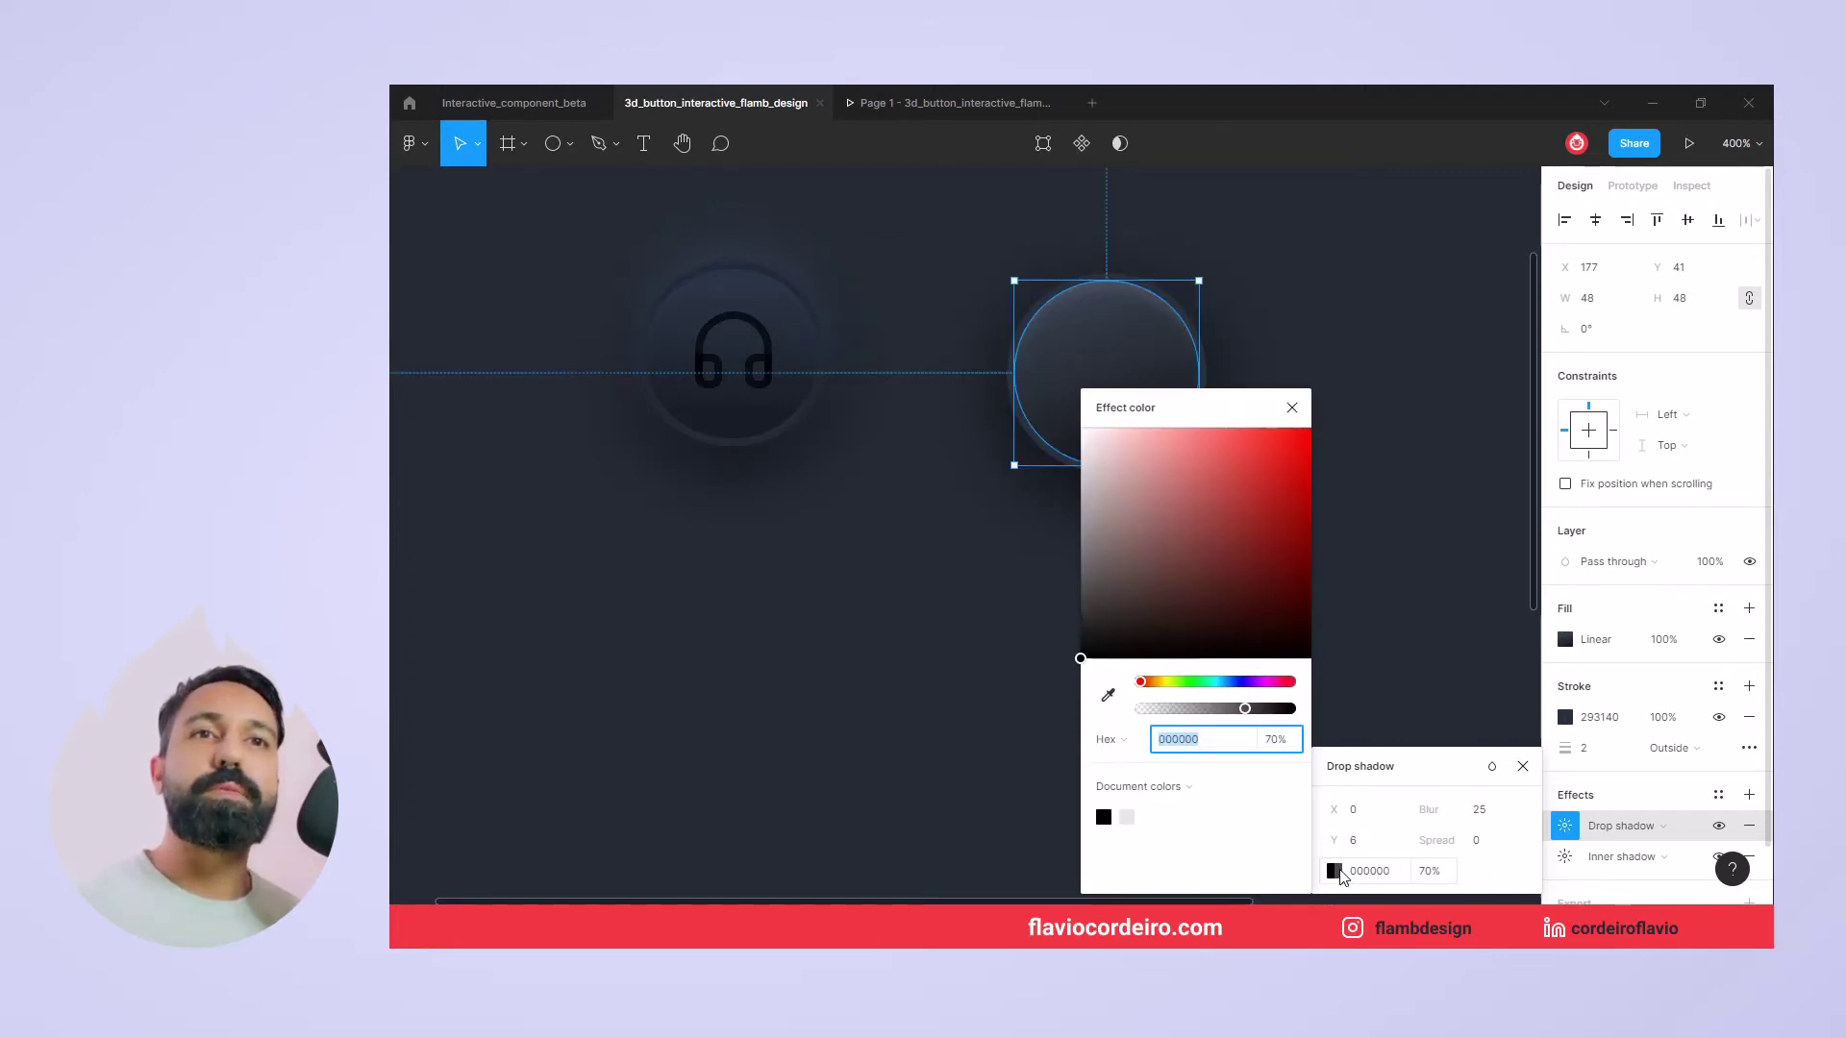
left_click(1236, 682)
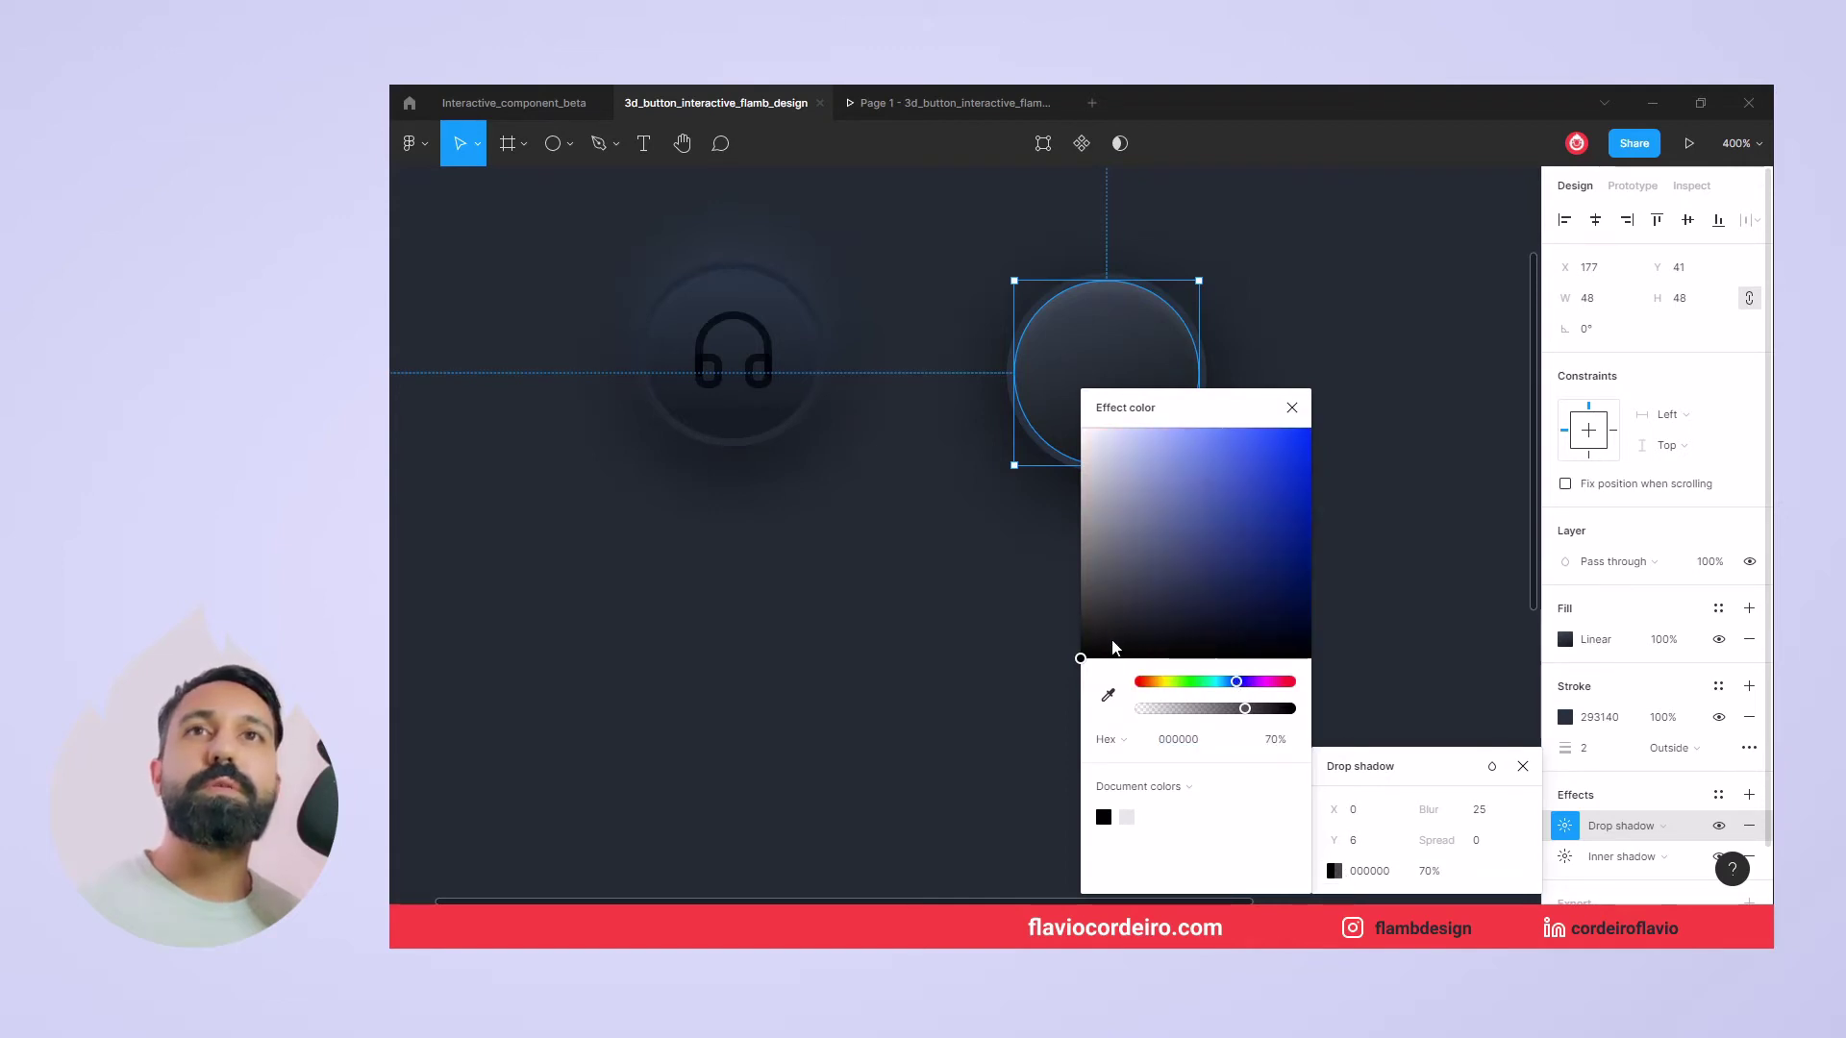
left_click(1113, 639)
left_click(1110, 646)
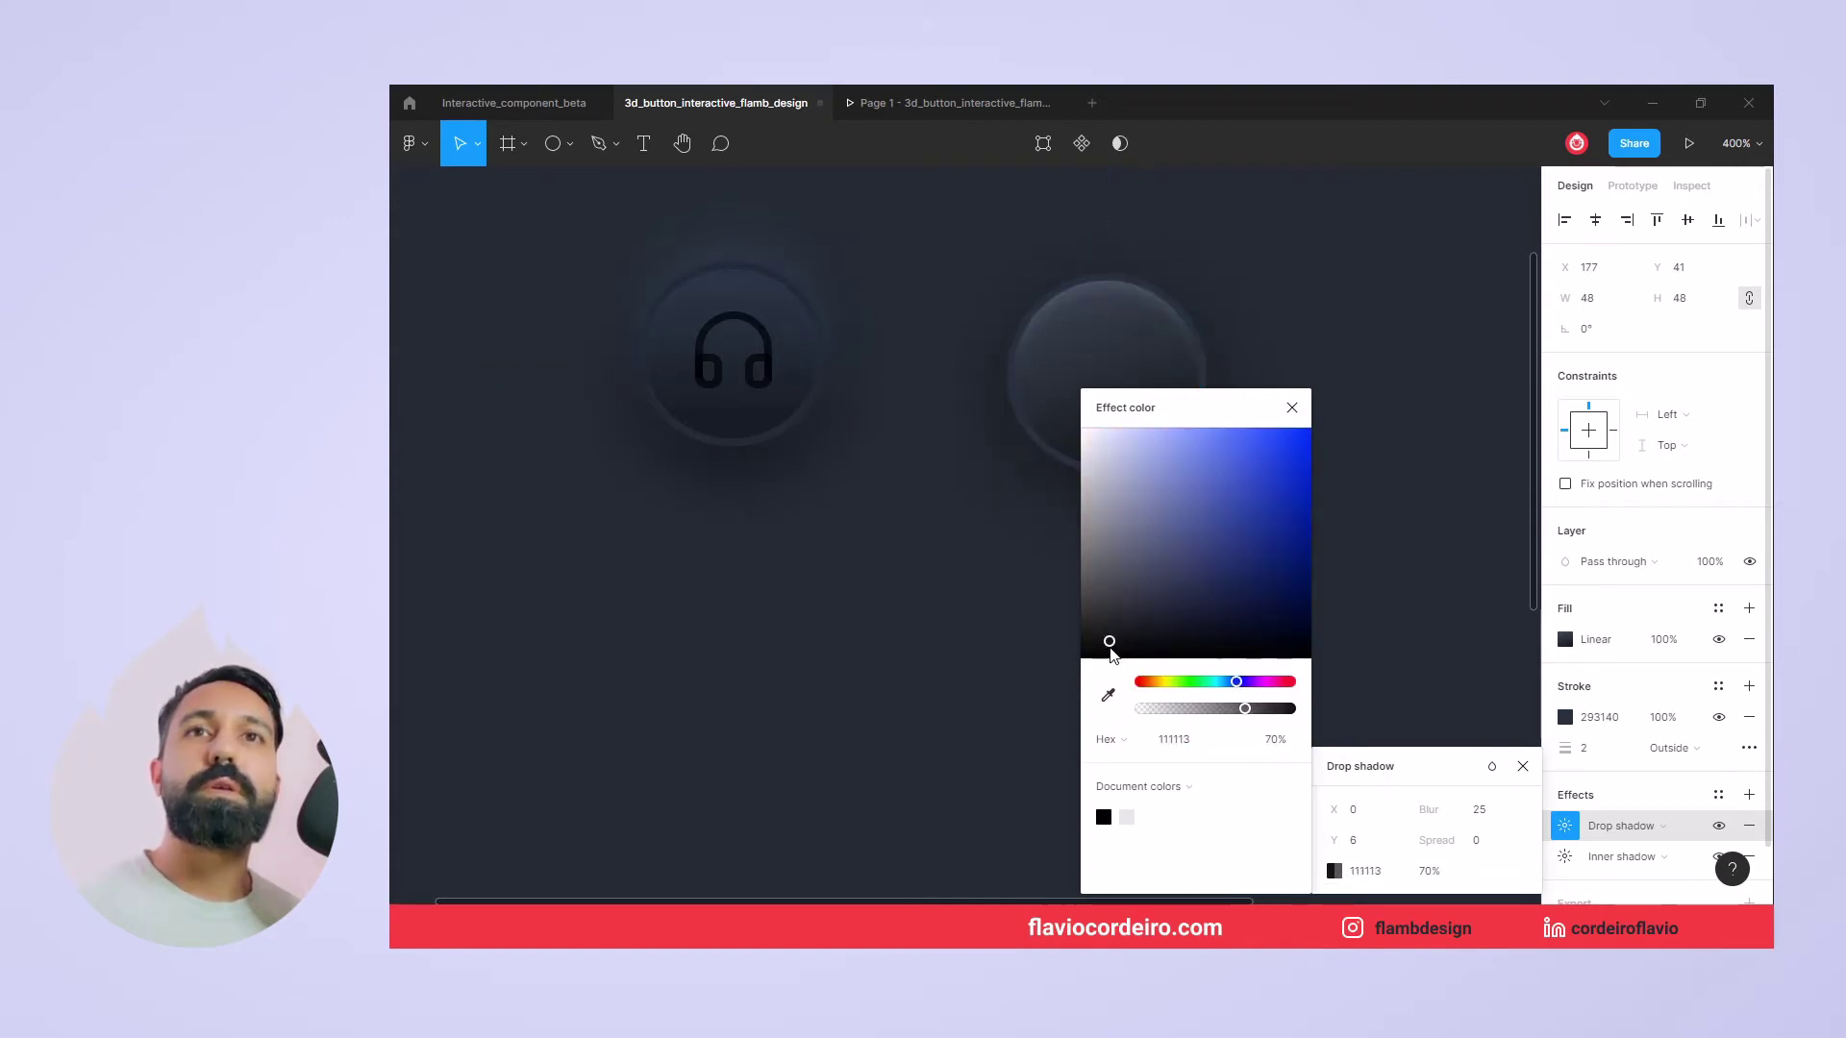
left_click(1109, 652)
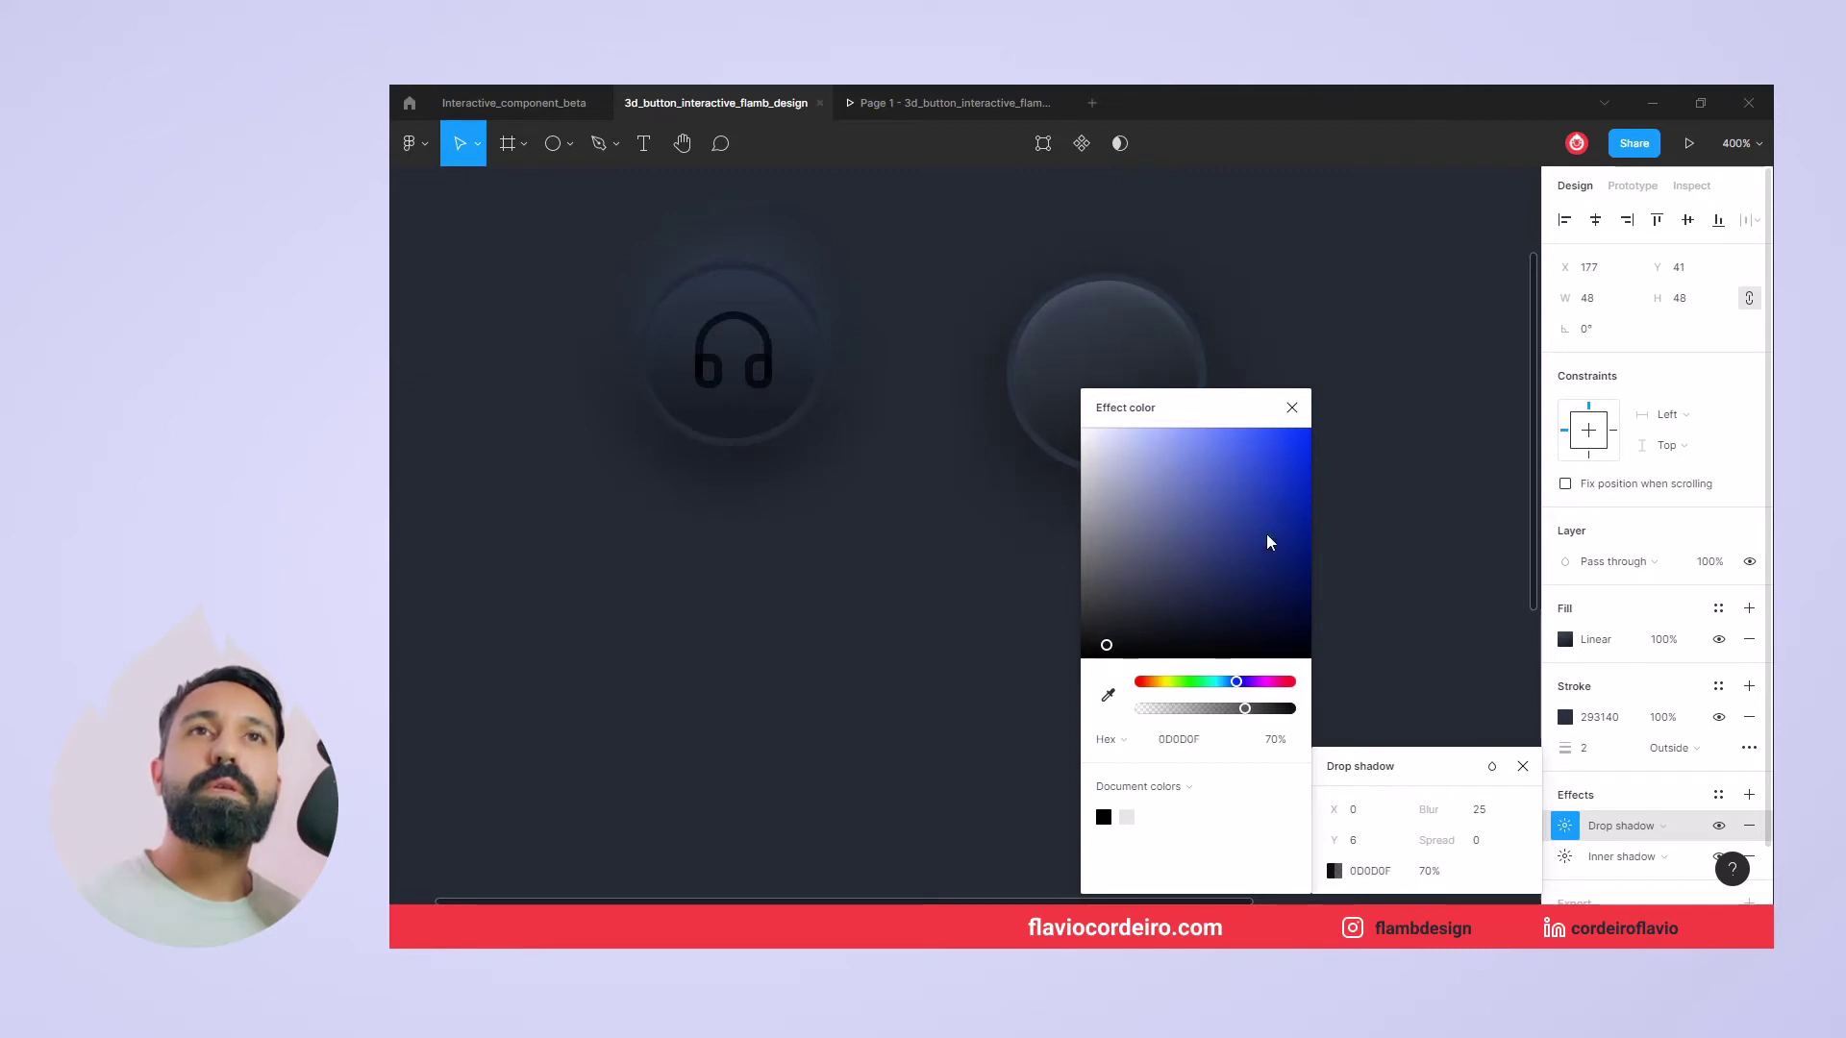
left_click(1292, 407)
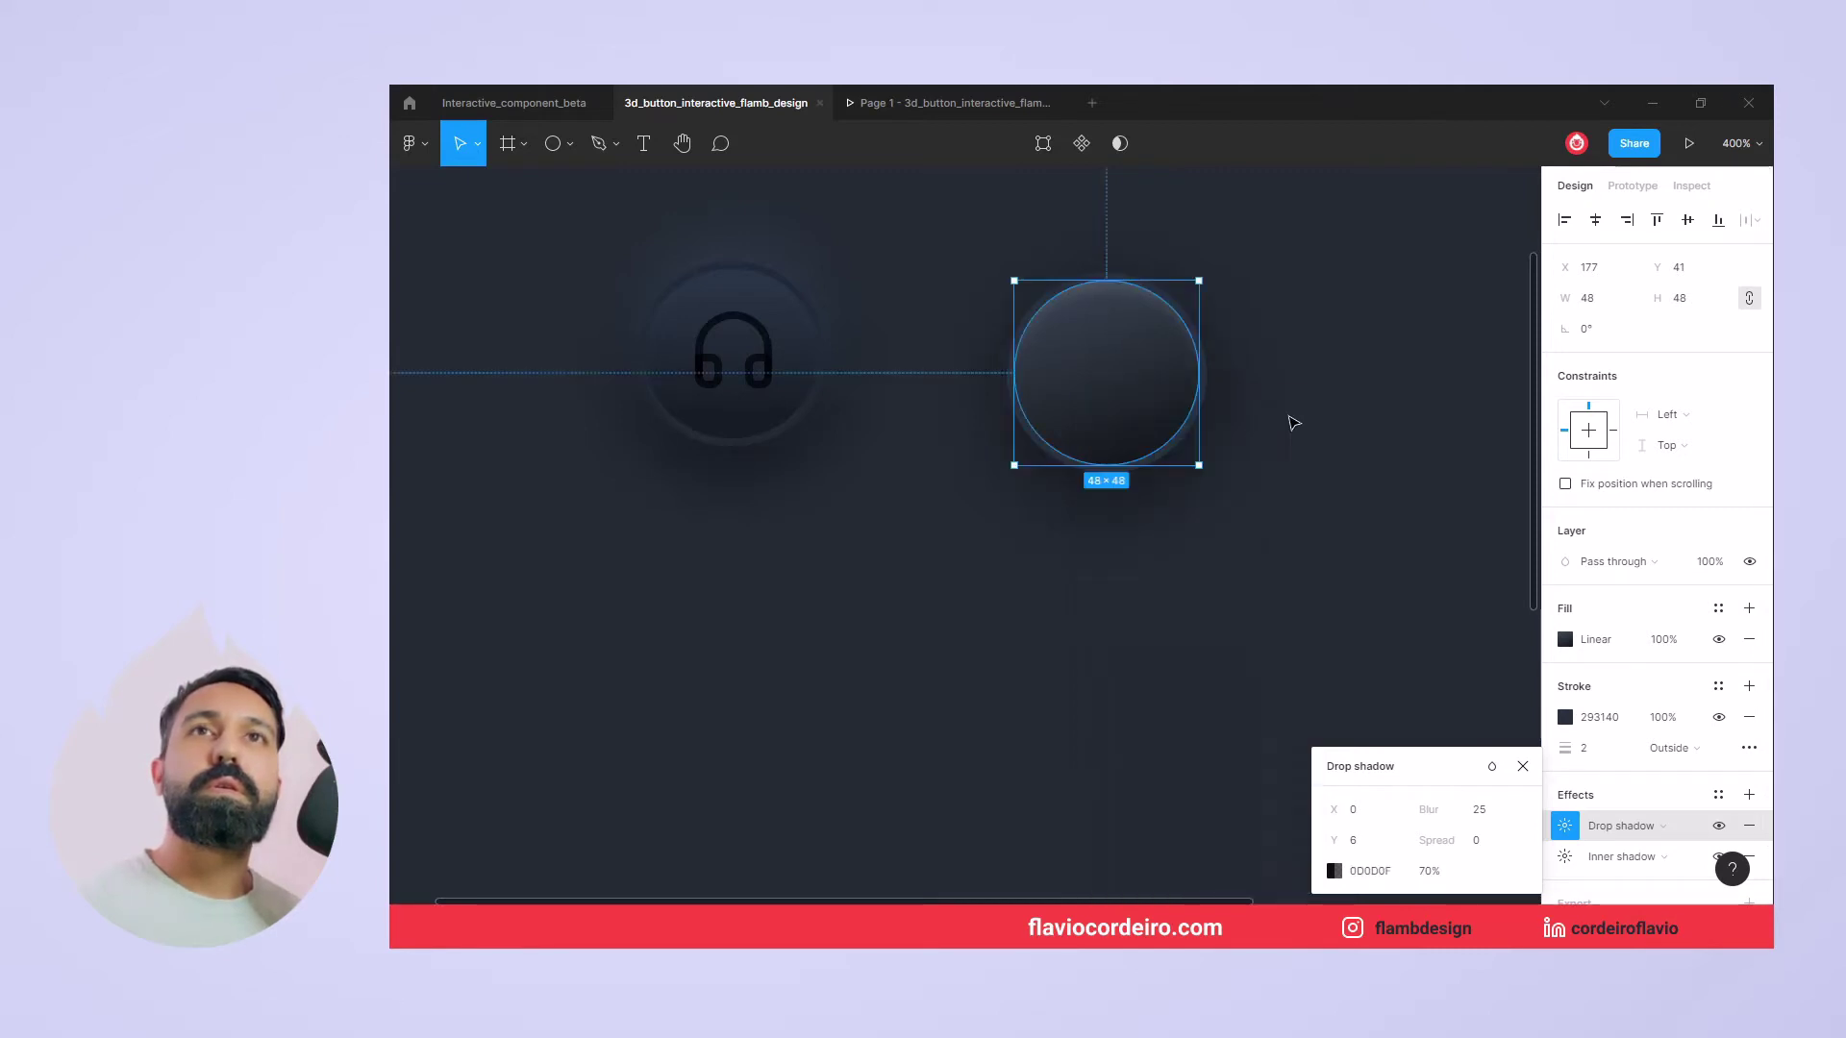
left_click(1349, 532)
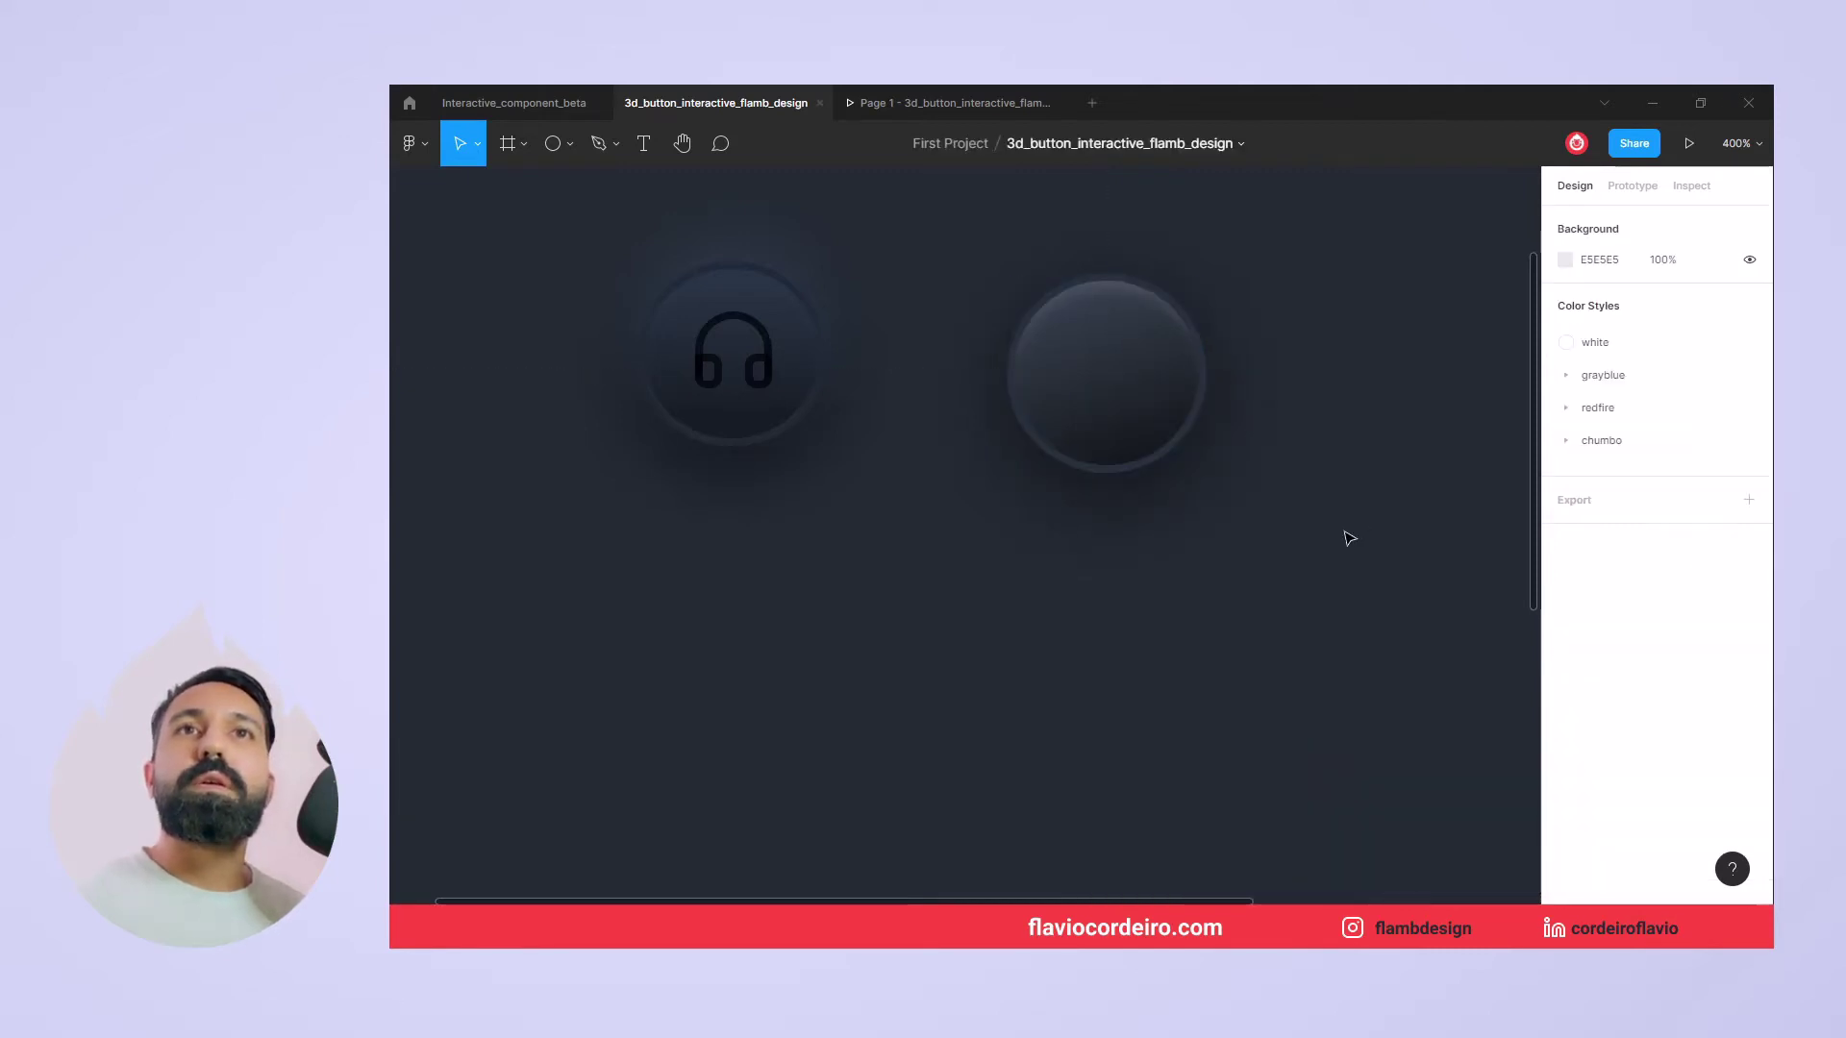
Add another drop shadow to the right circle with Y offset −6 and blur 25
left_click(1138, 366)
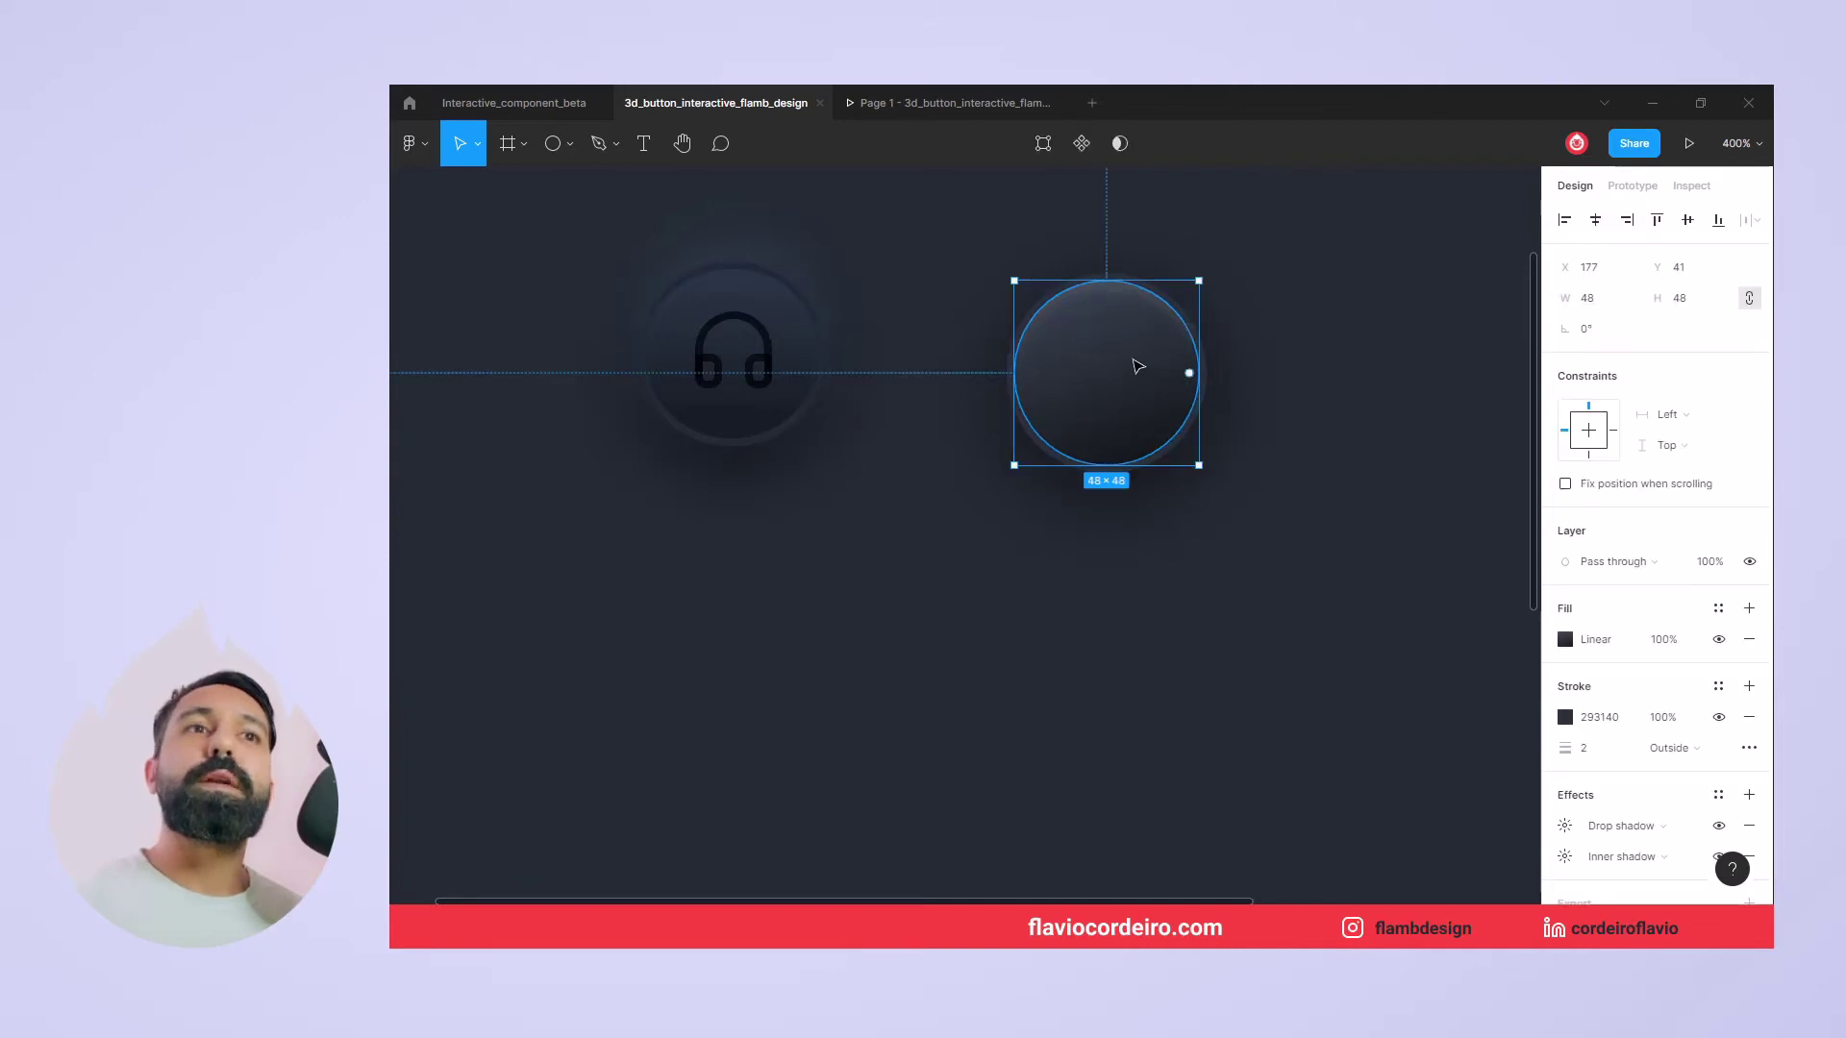
left_click(1750, 796)
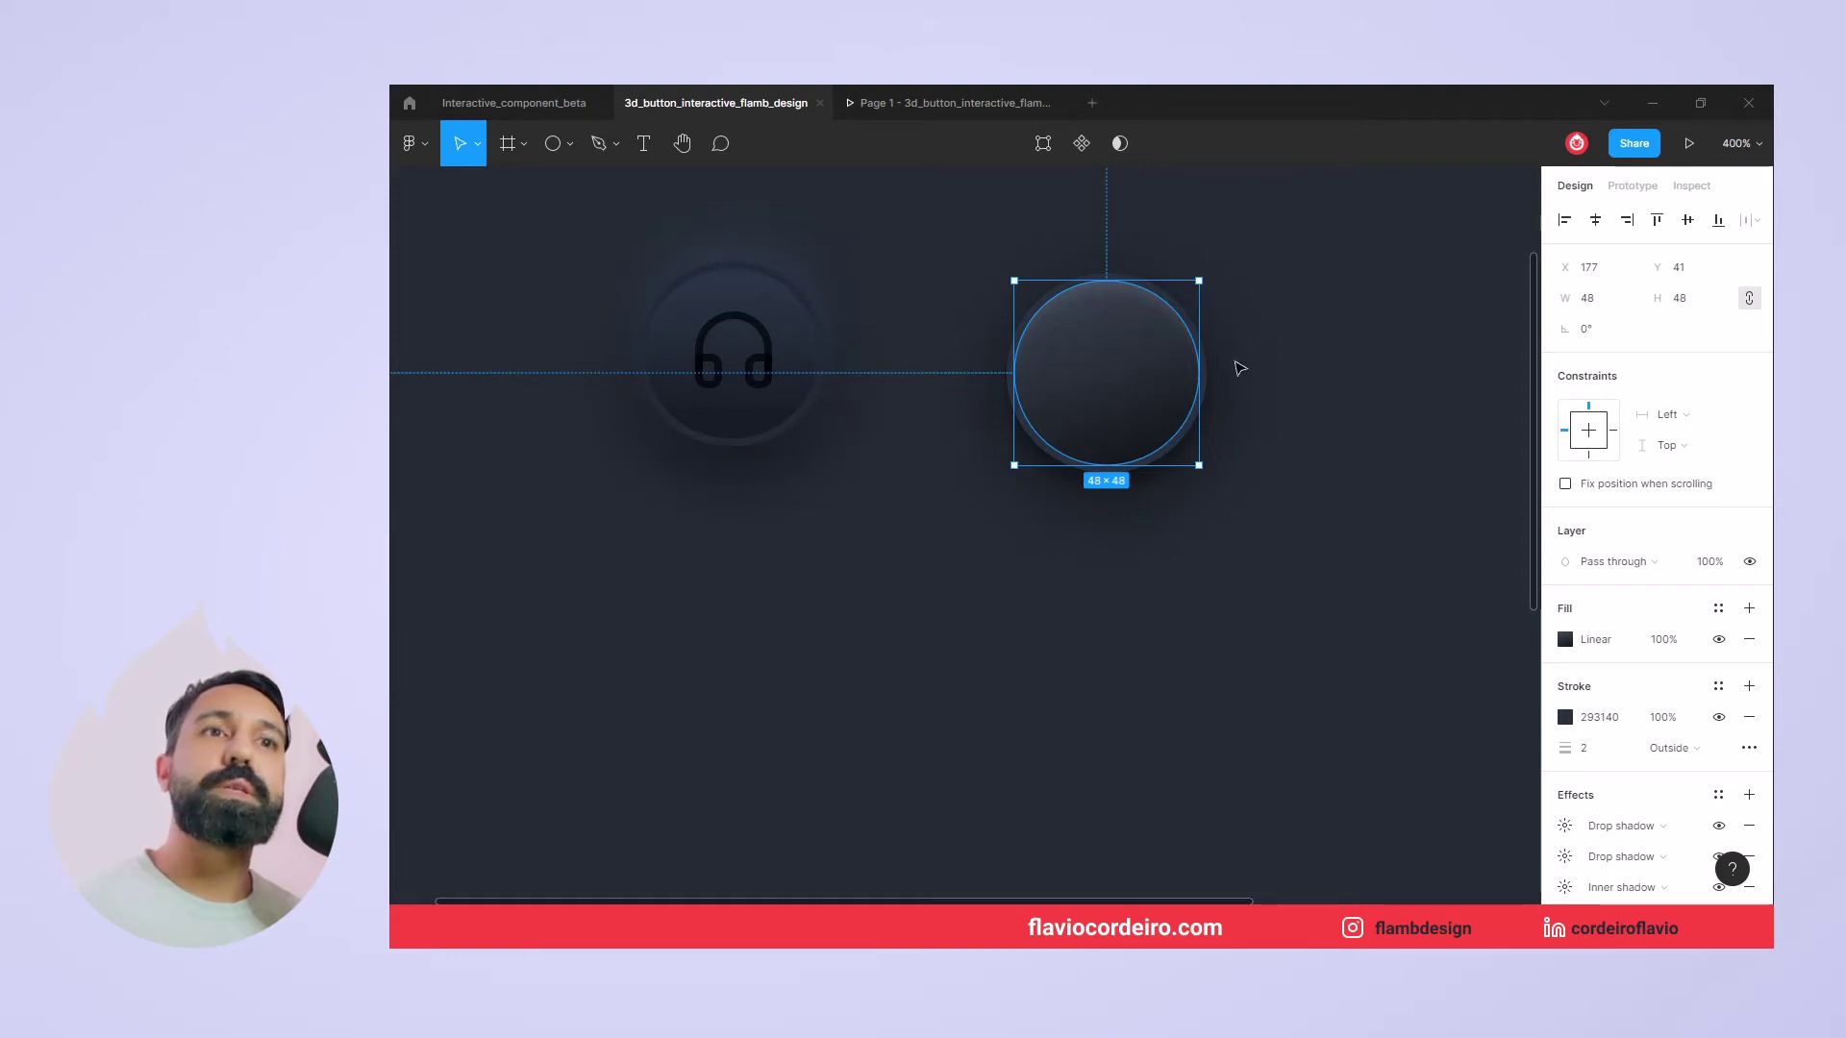
left_click(1566, 829)
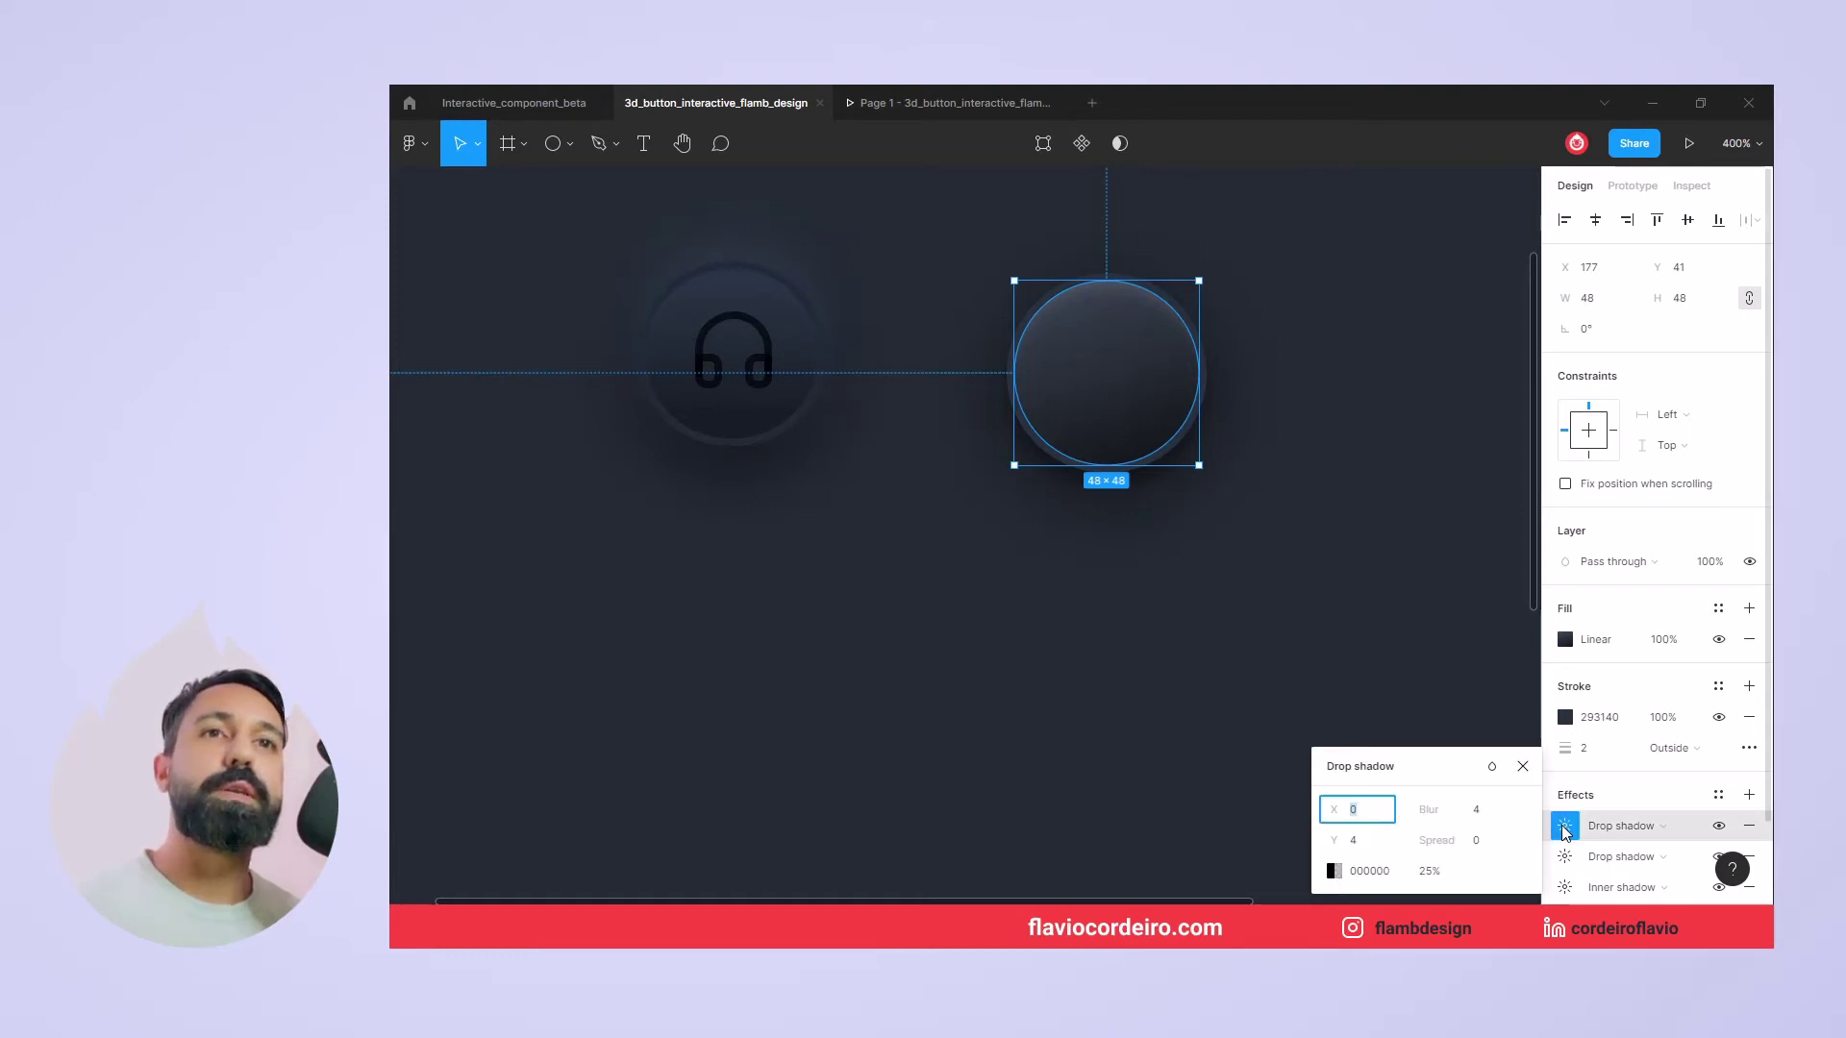
left_click(1357, 844)
type("-6")
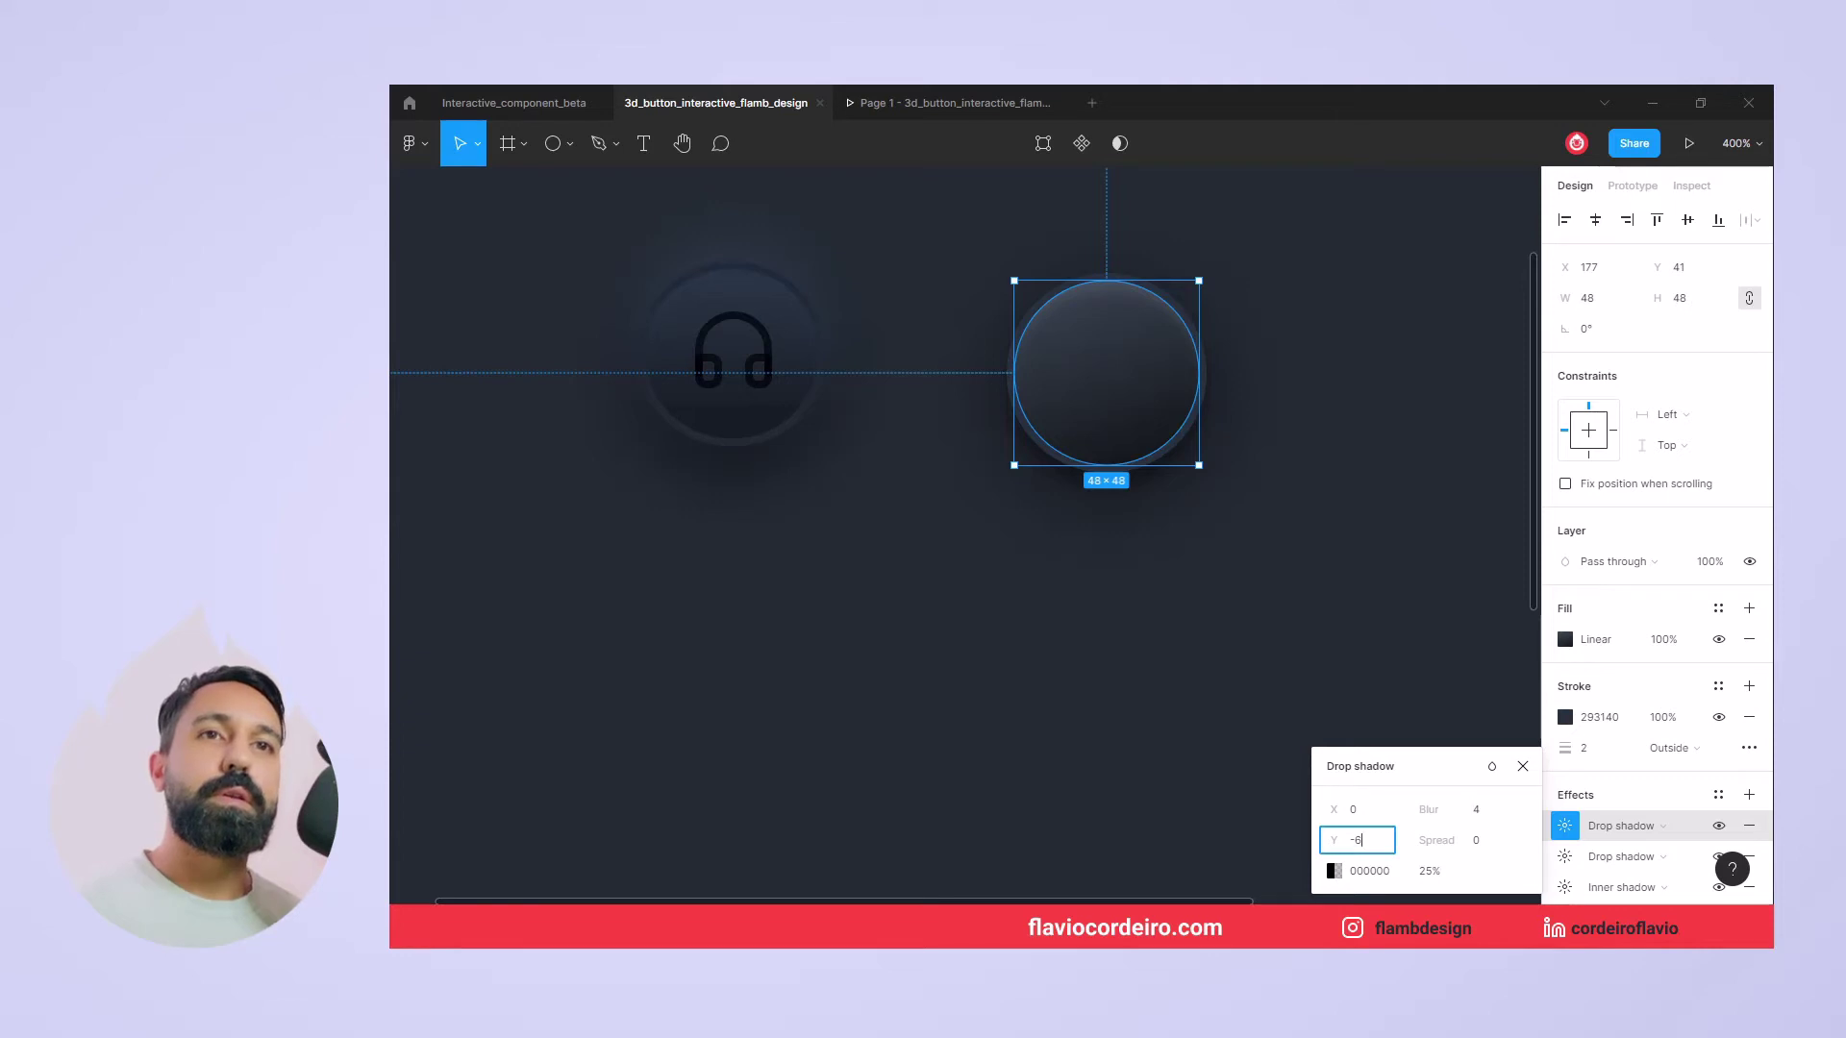
left_click(1476, 815)
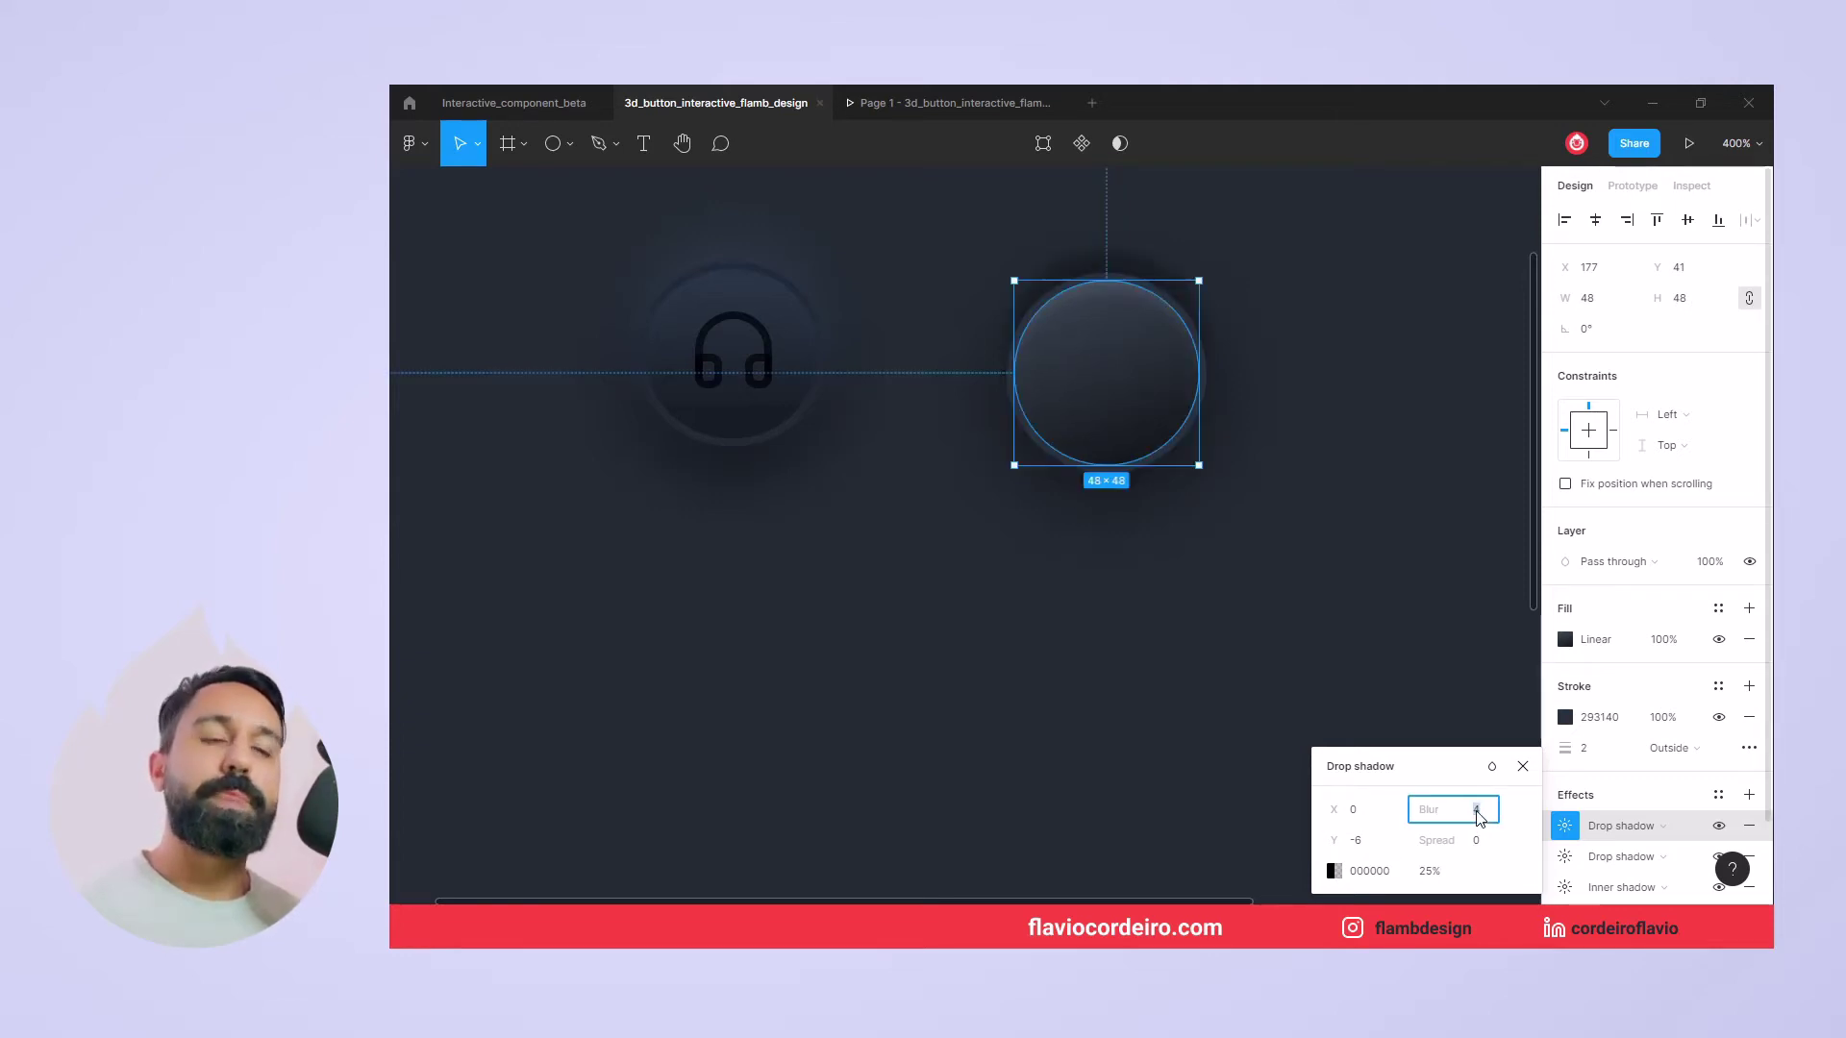
type("25")
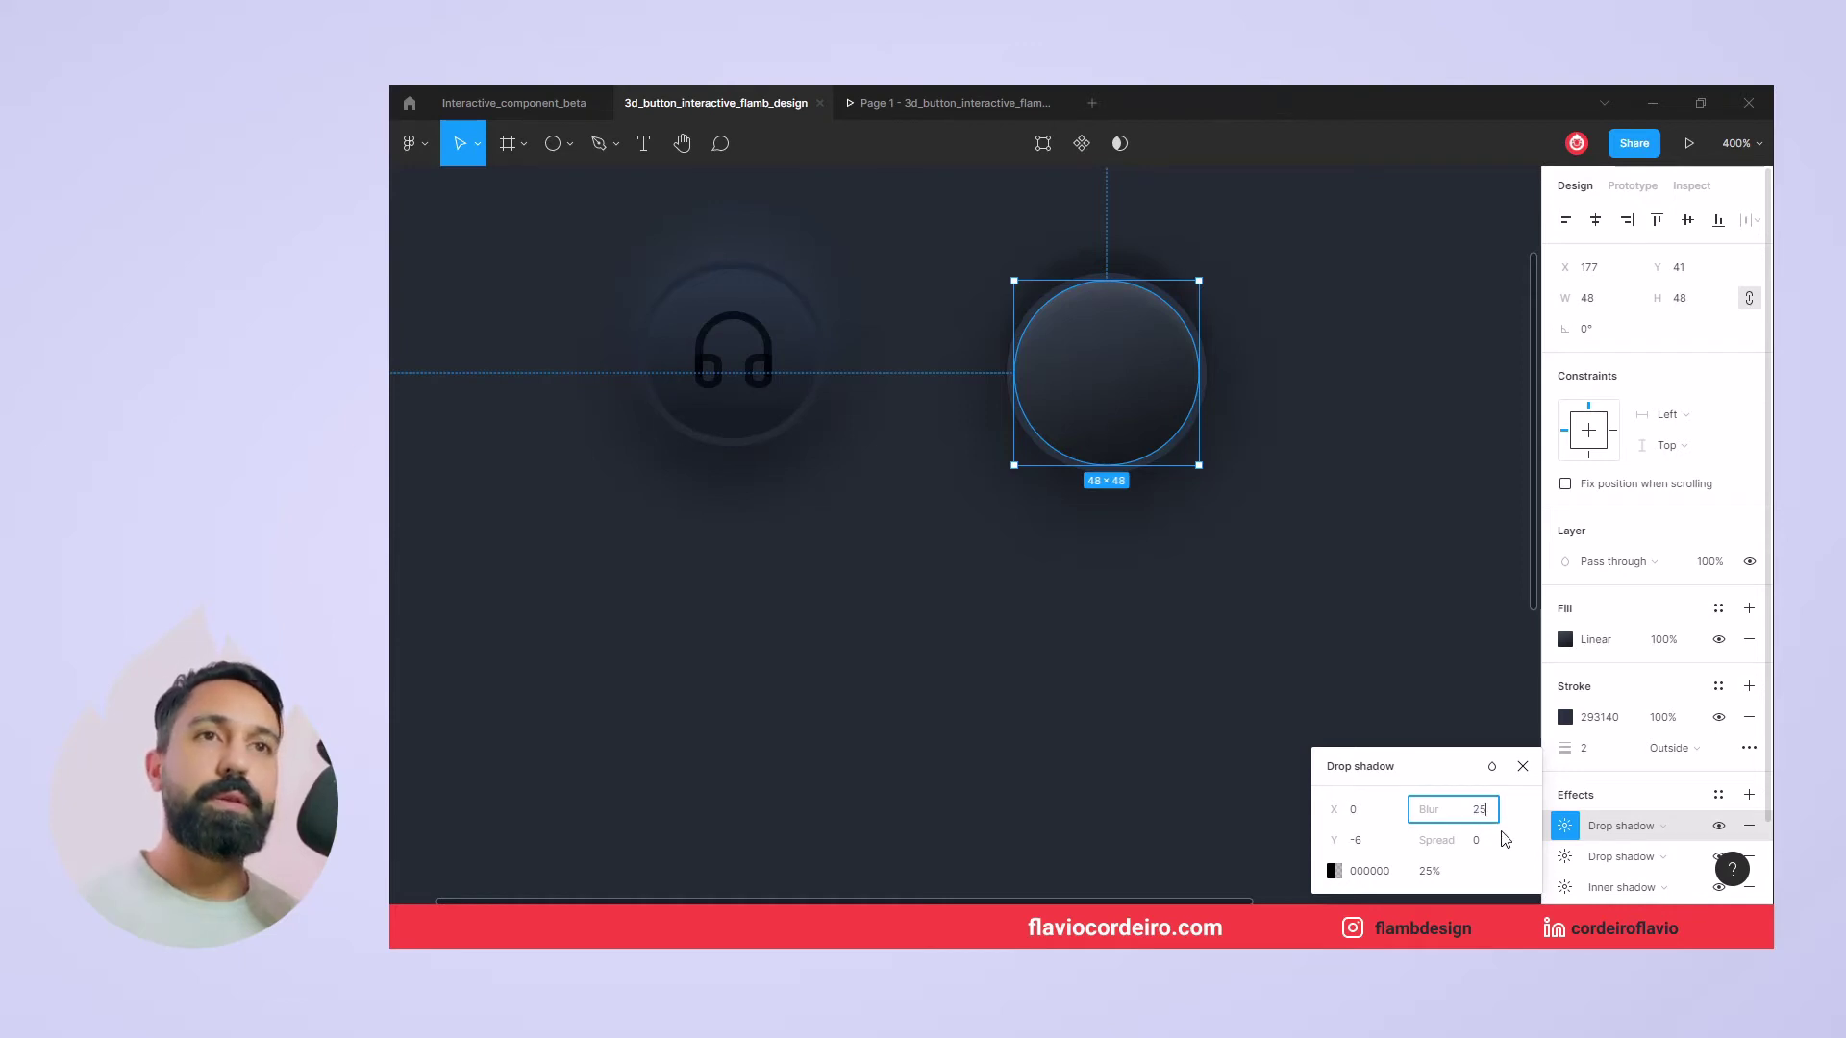
key("Return")
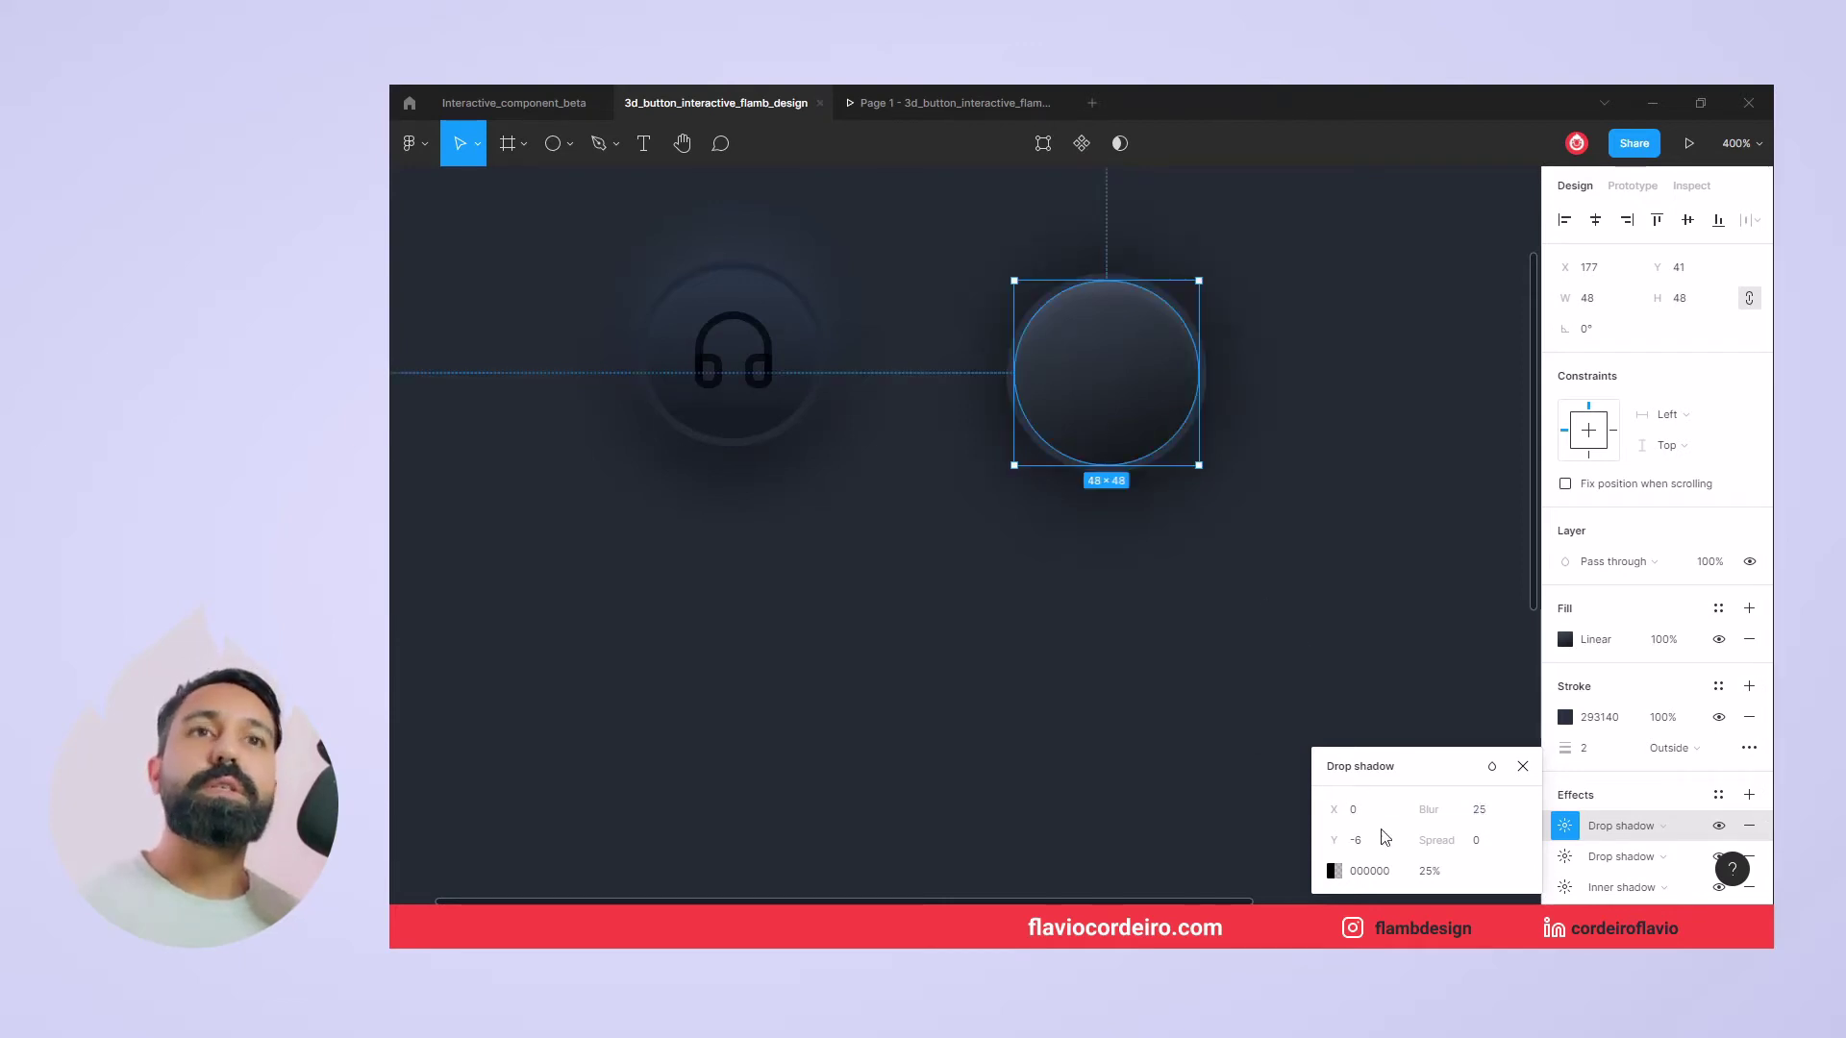
Colour the new shadow pale blue 92ACC5
left_click(1331, 873)
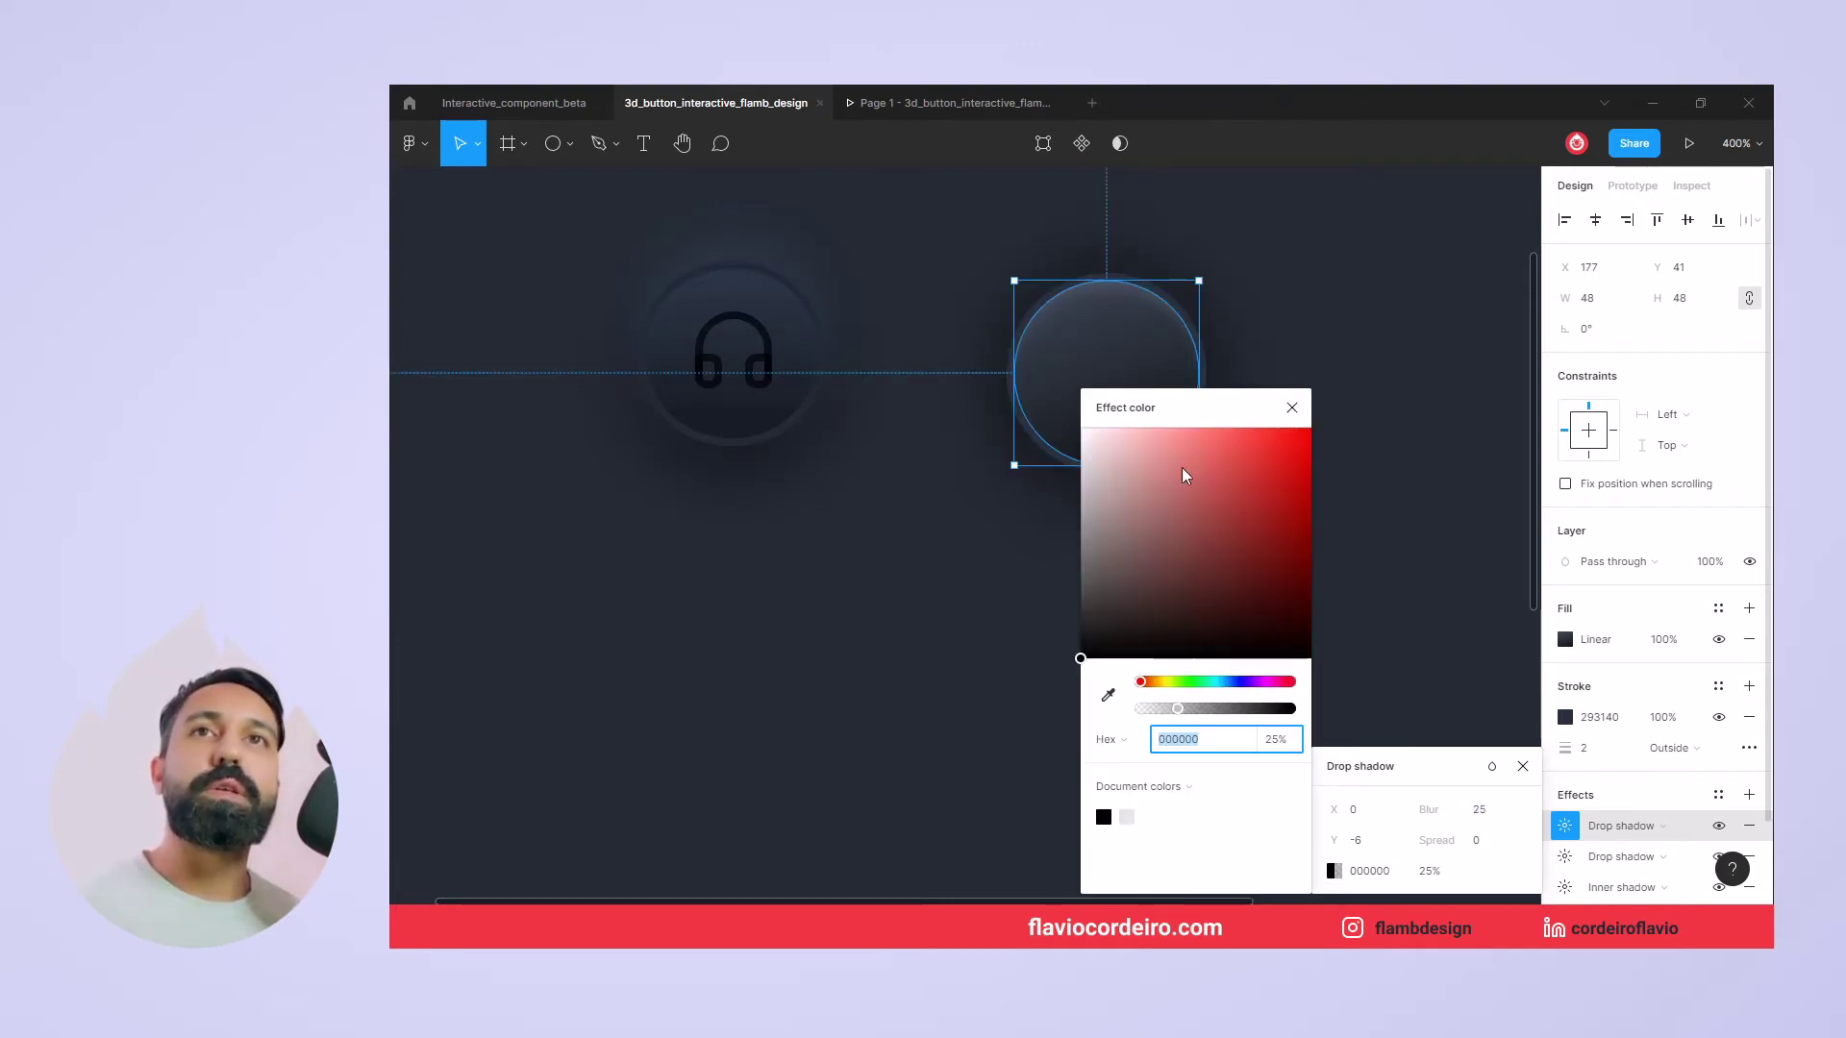
left_click_drag(1118, 478, 1094, 460)
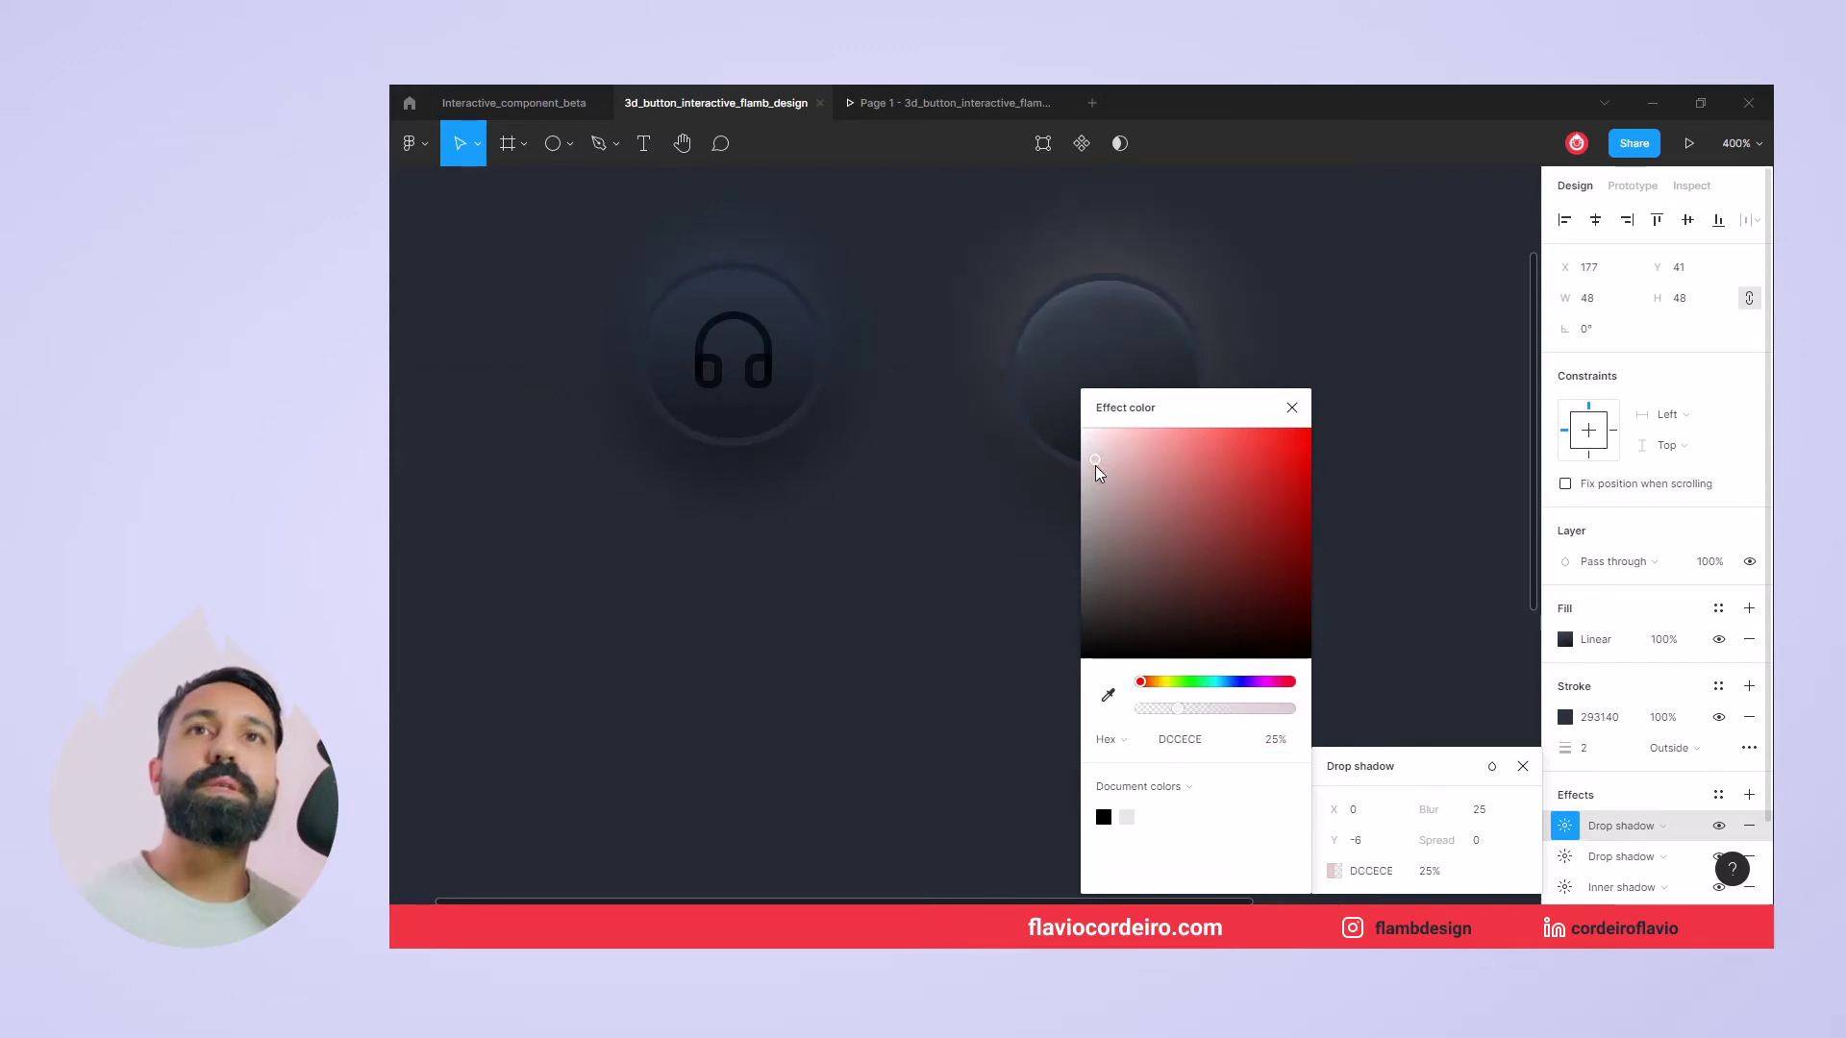
left_click(1229, 685)
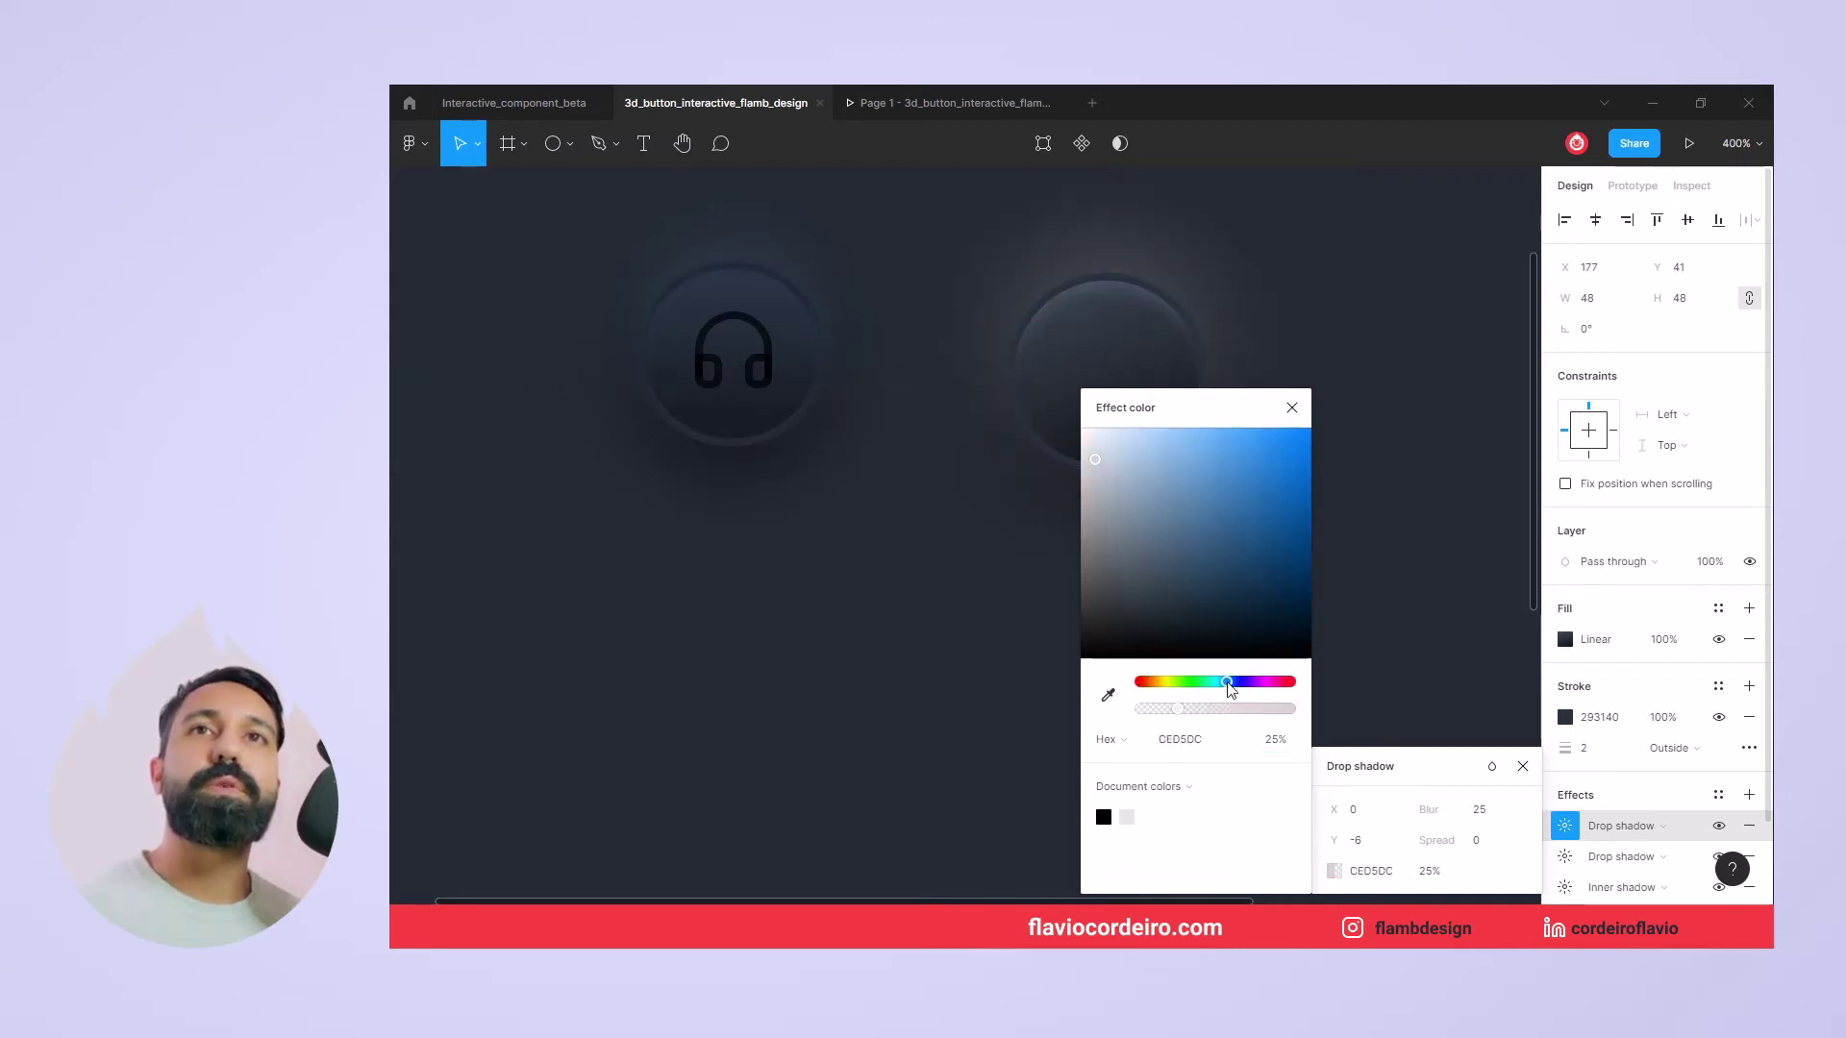
left_click_drag(1106, 463, 1133, 487)
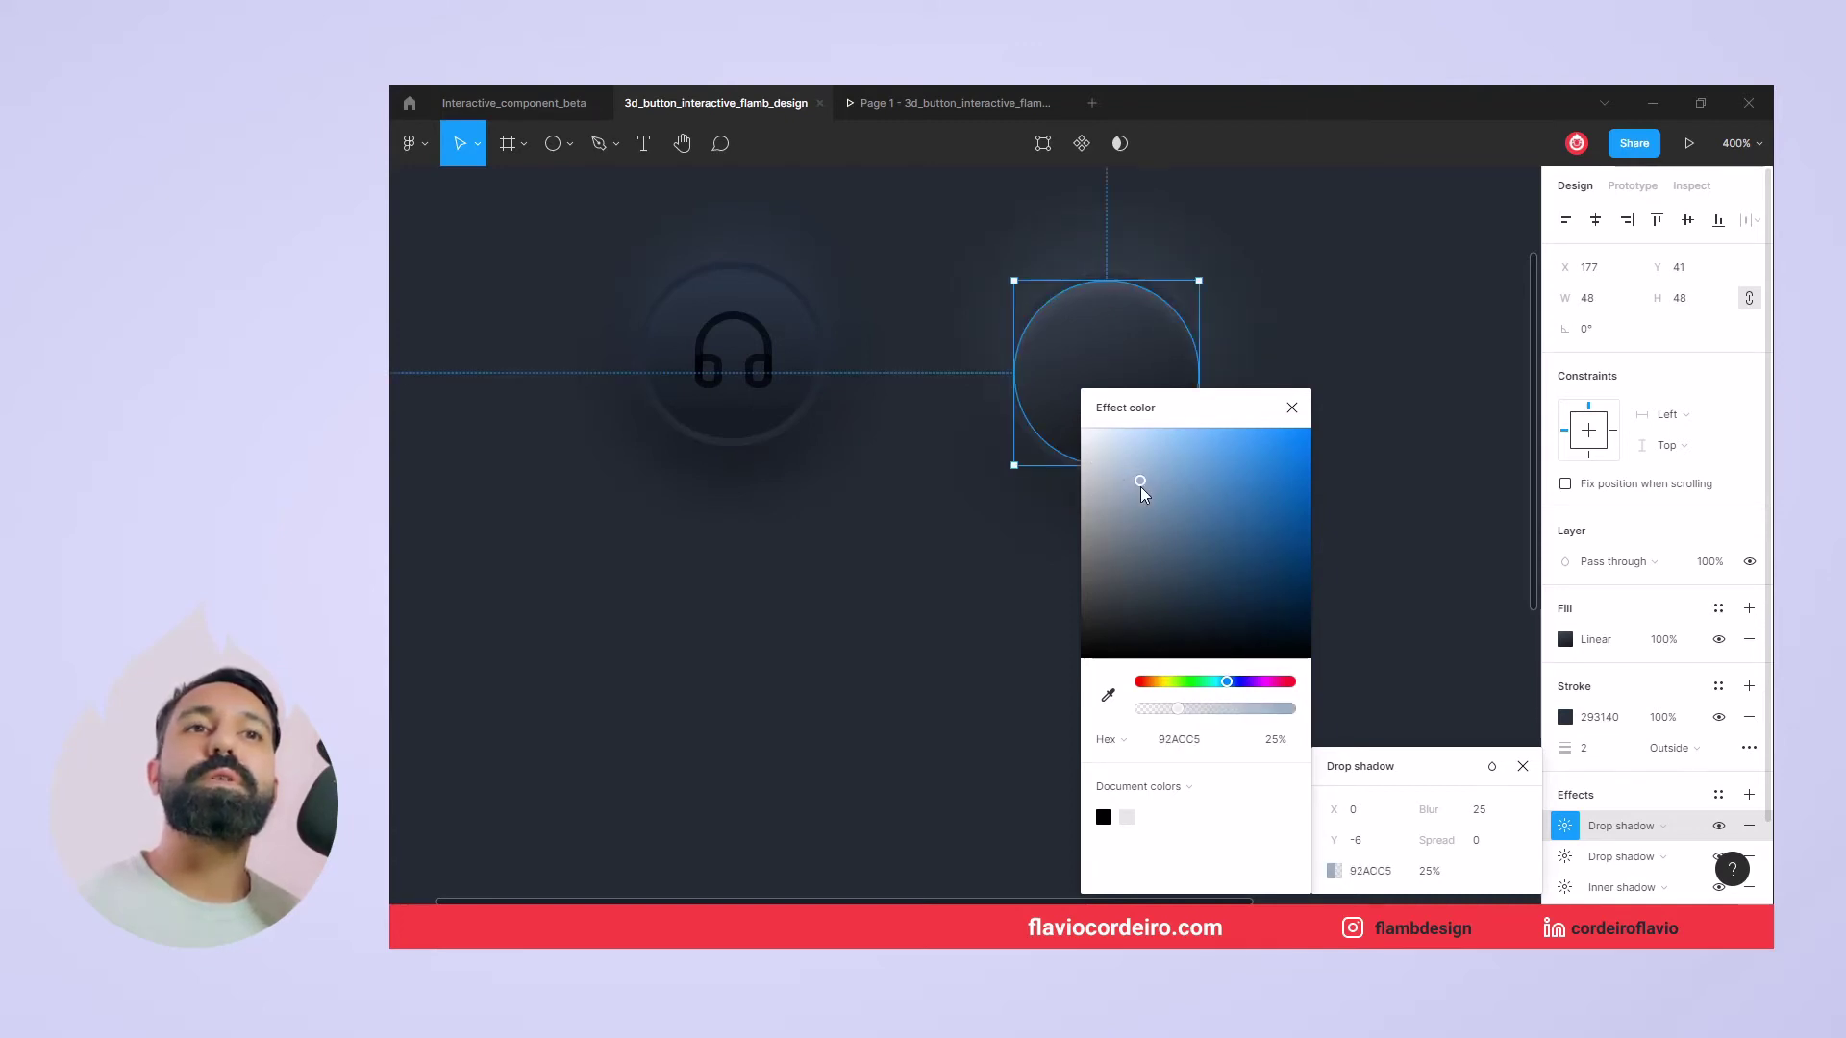
left_click(1291, 407)
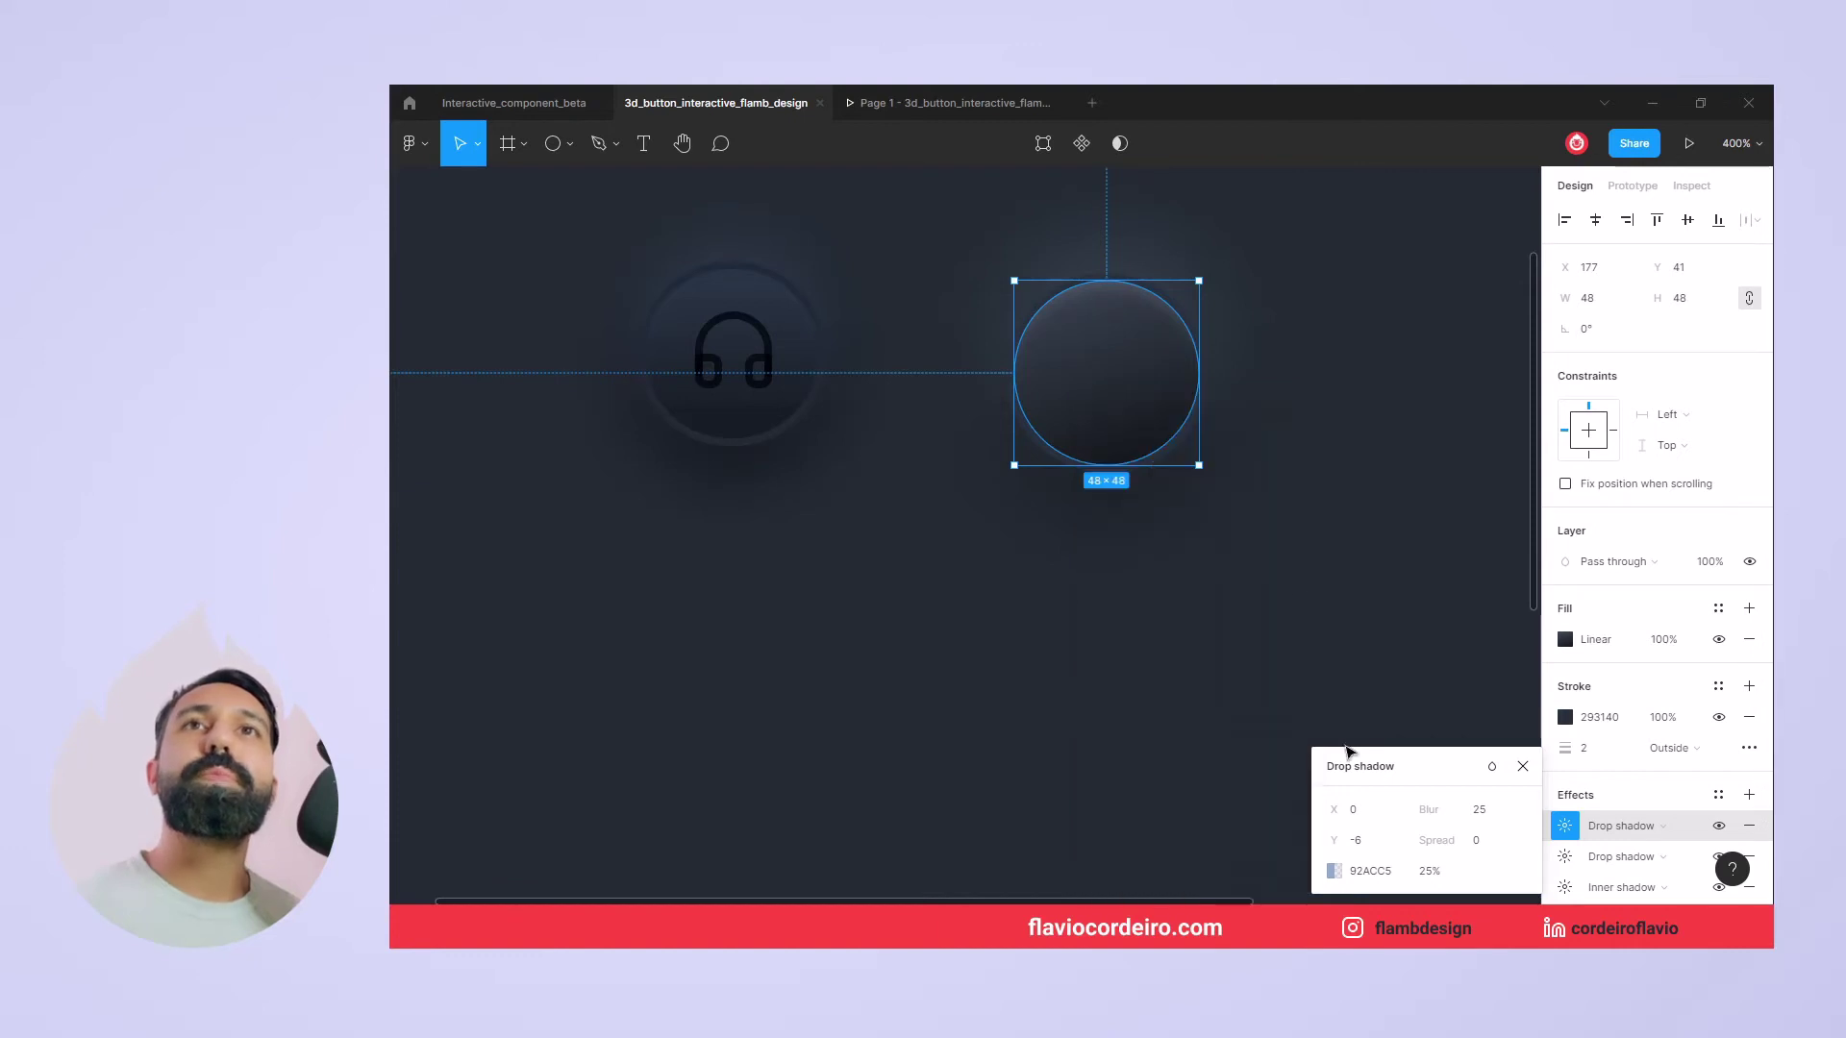
Set the shadow opacity to 35% and deselect the circle
left_click(1433, 875)
type("50")
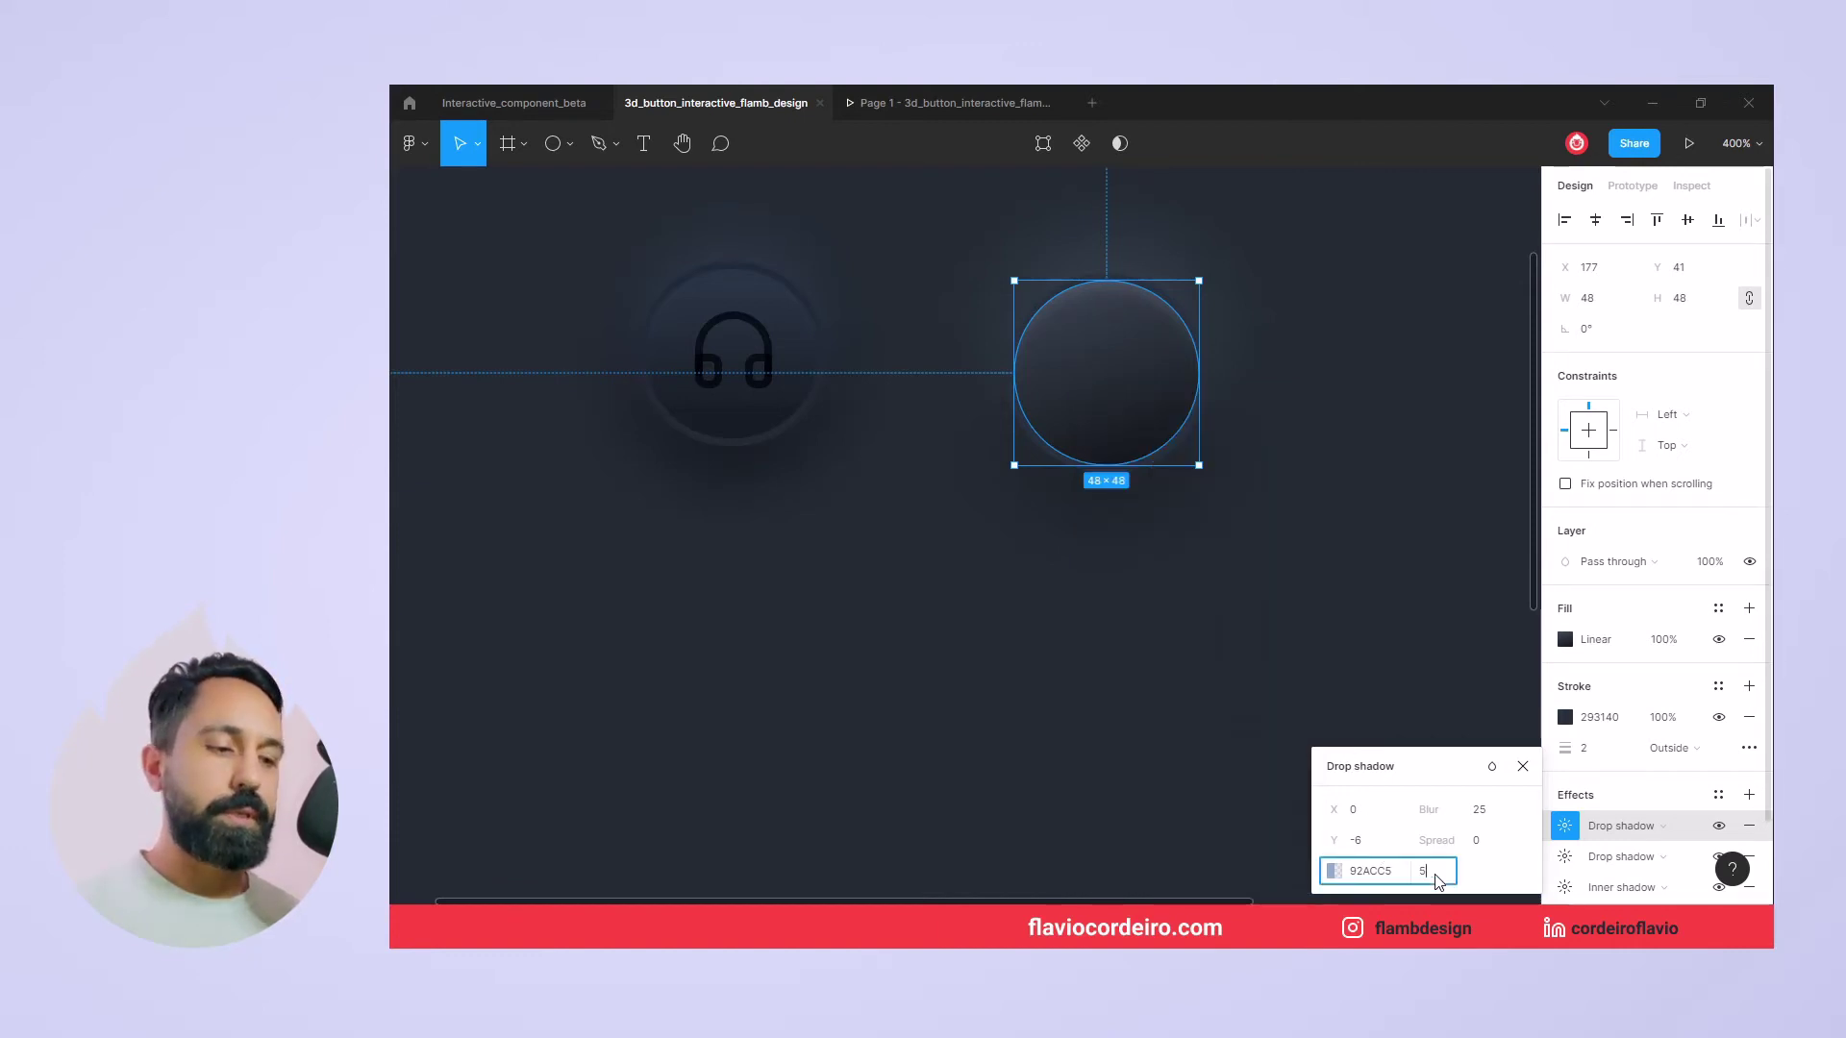
key("Return")
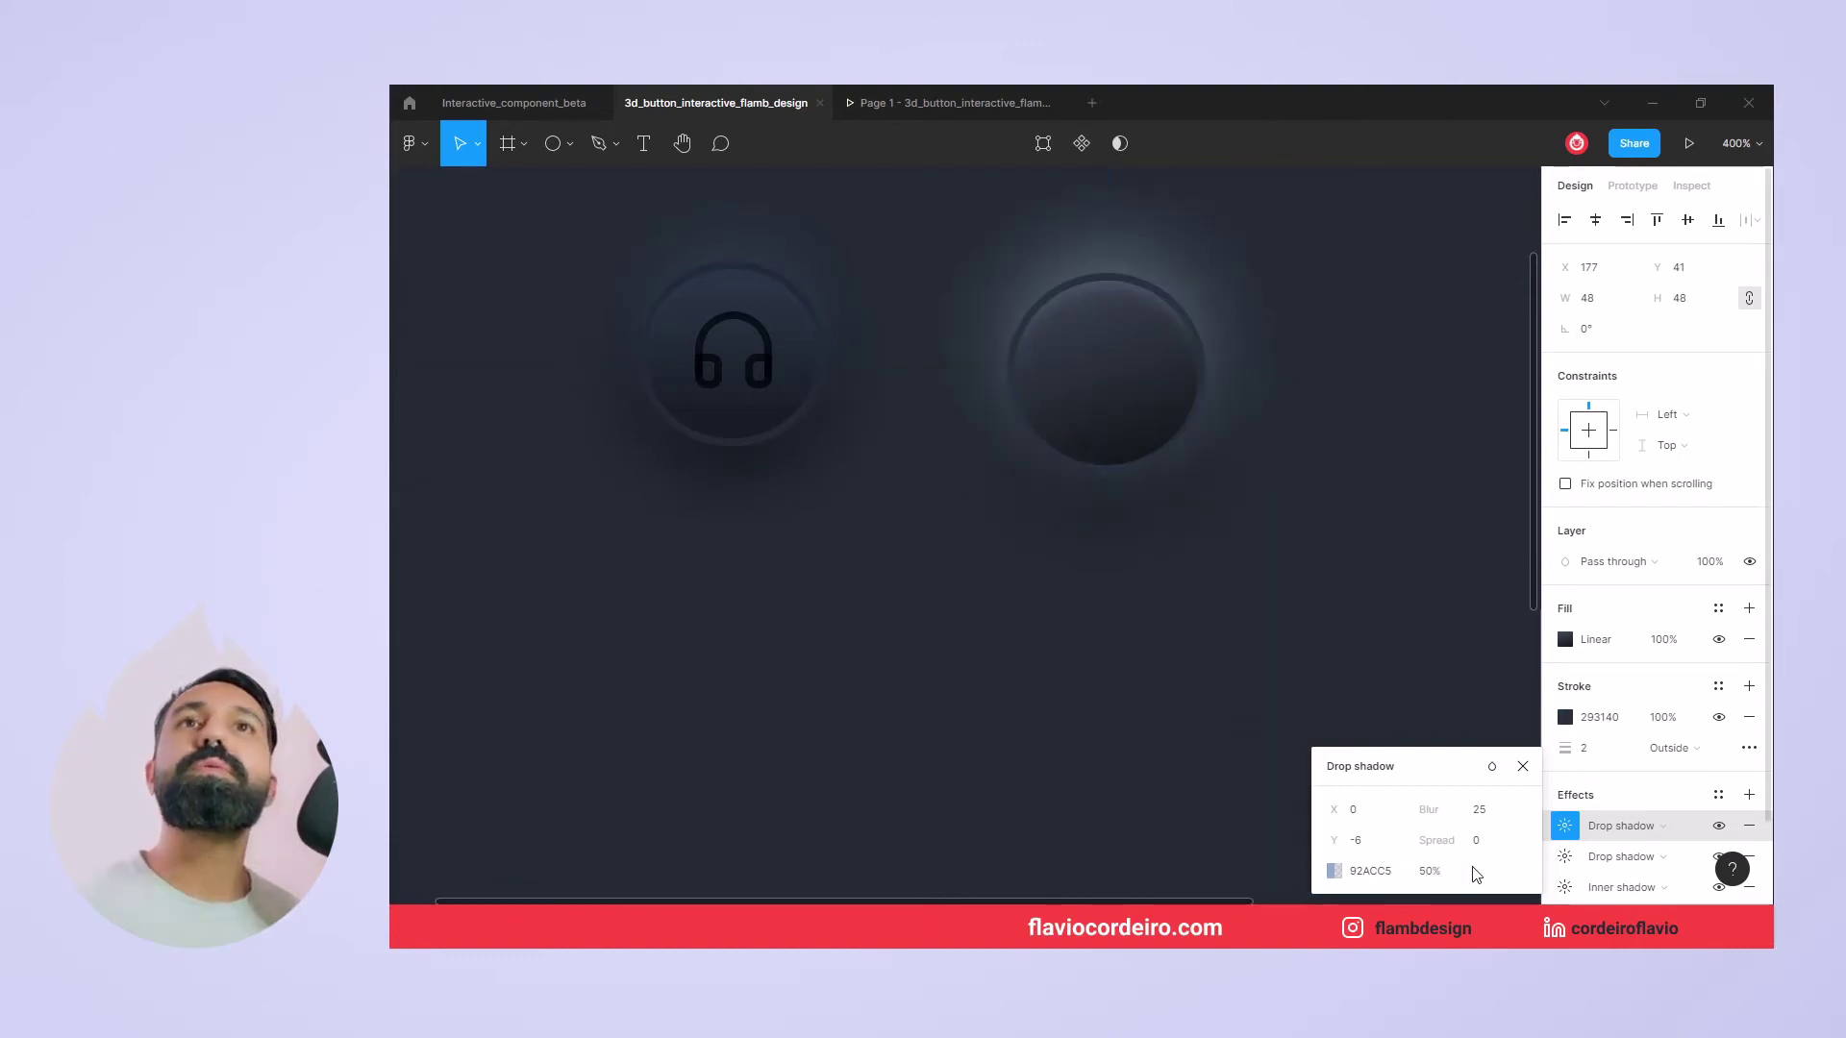
left_click(1447, 875)
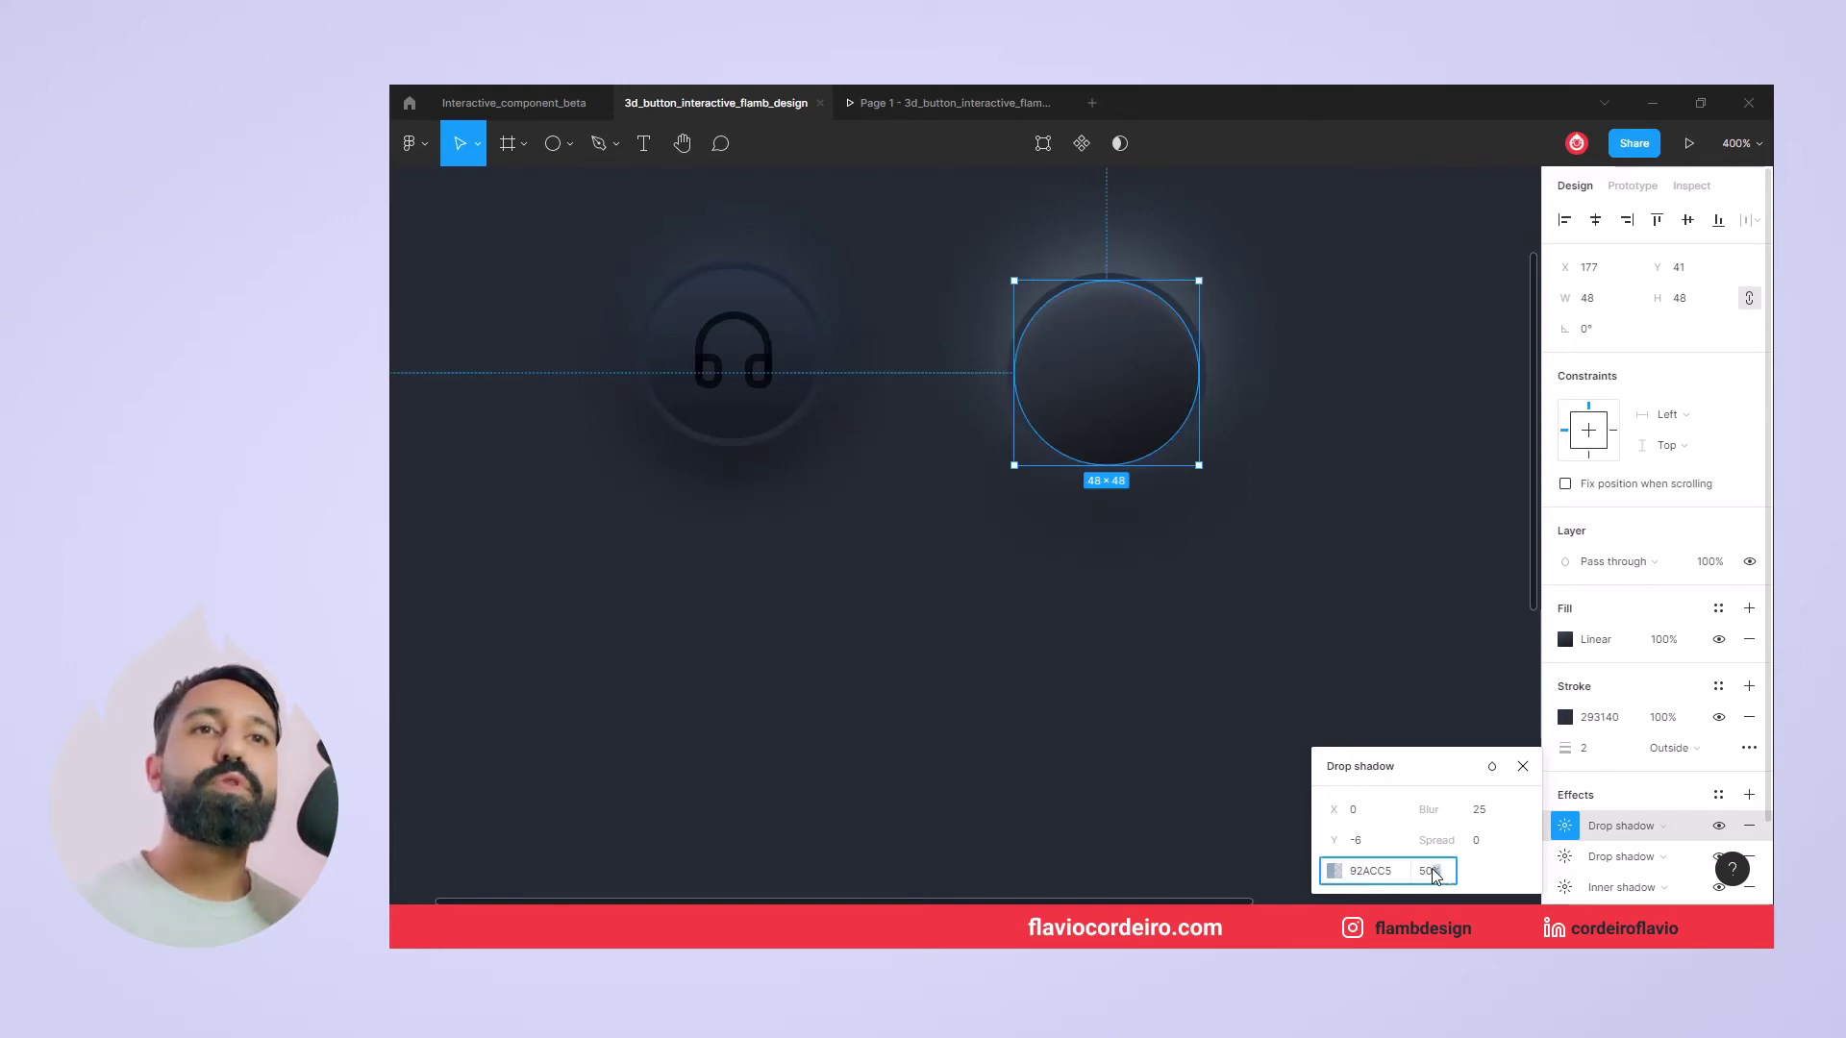
type("5")
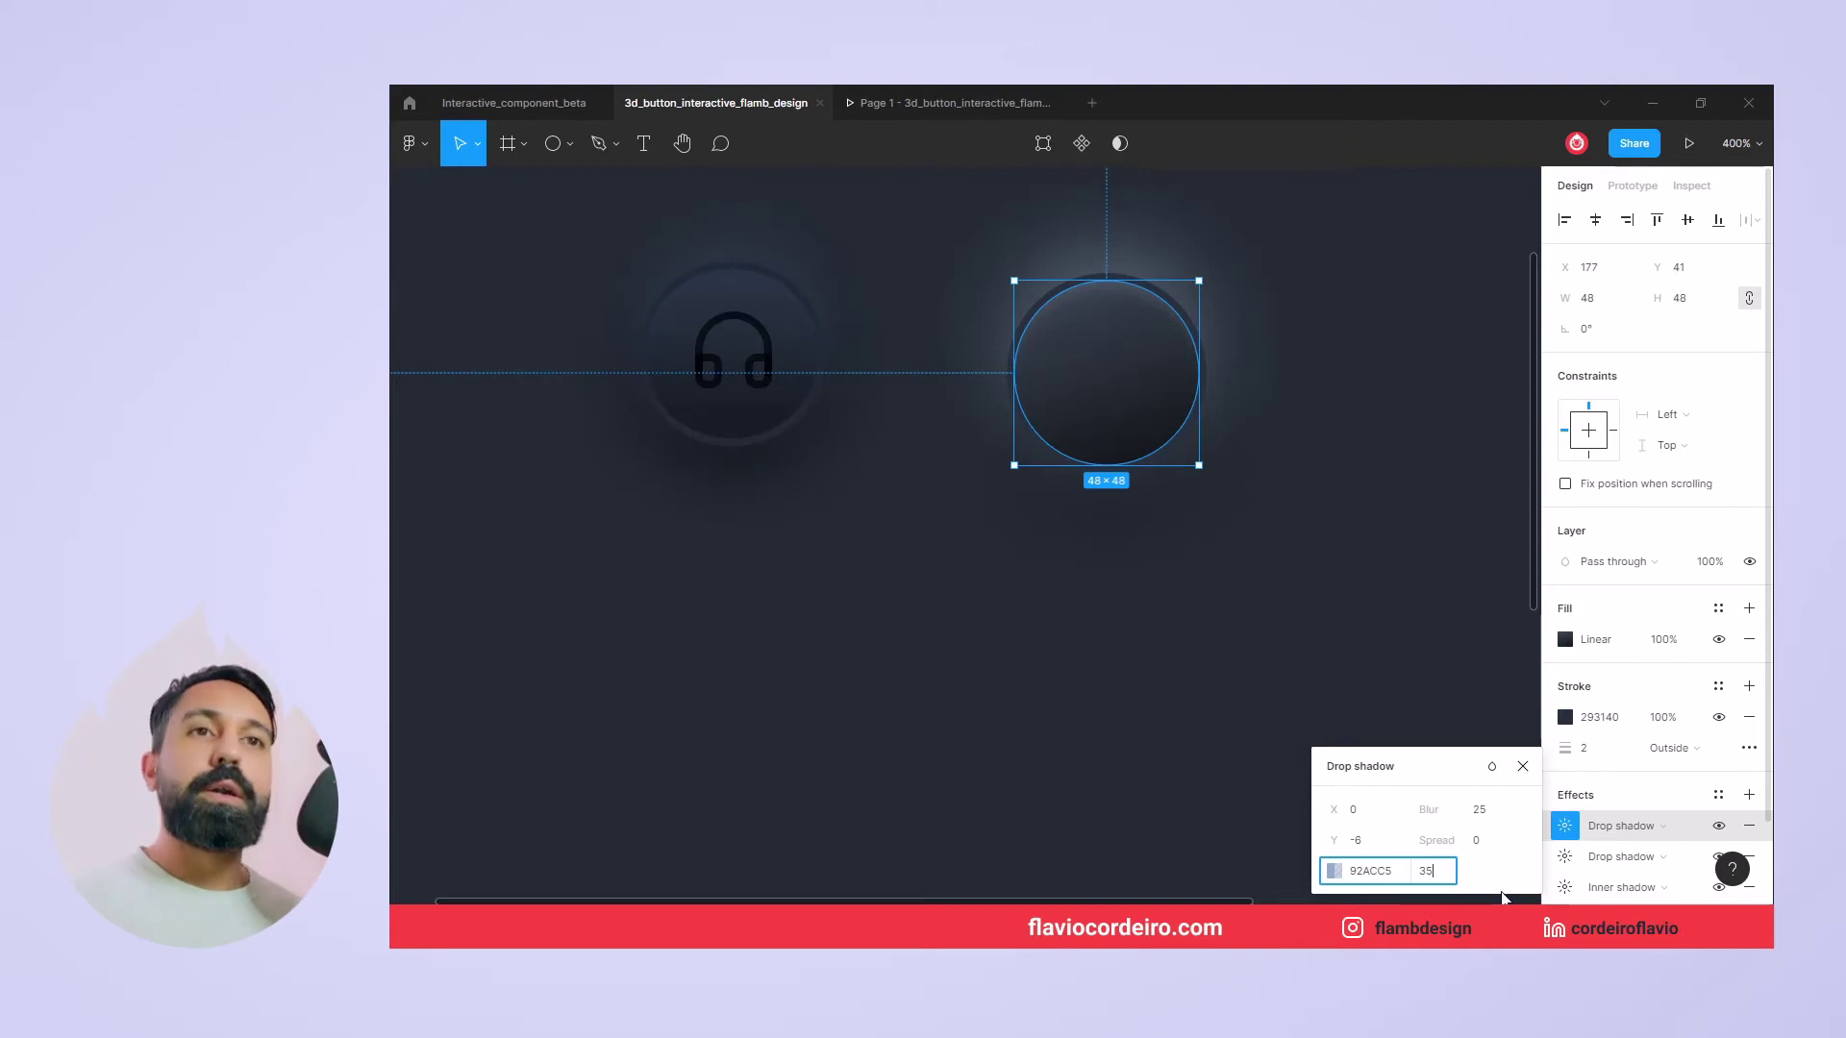
key("Return")
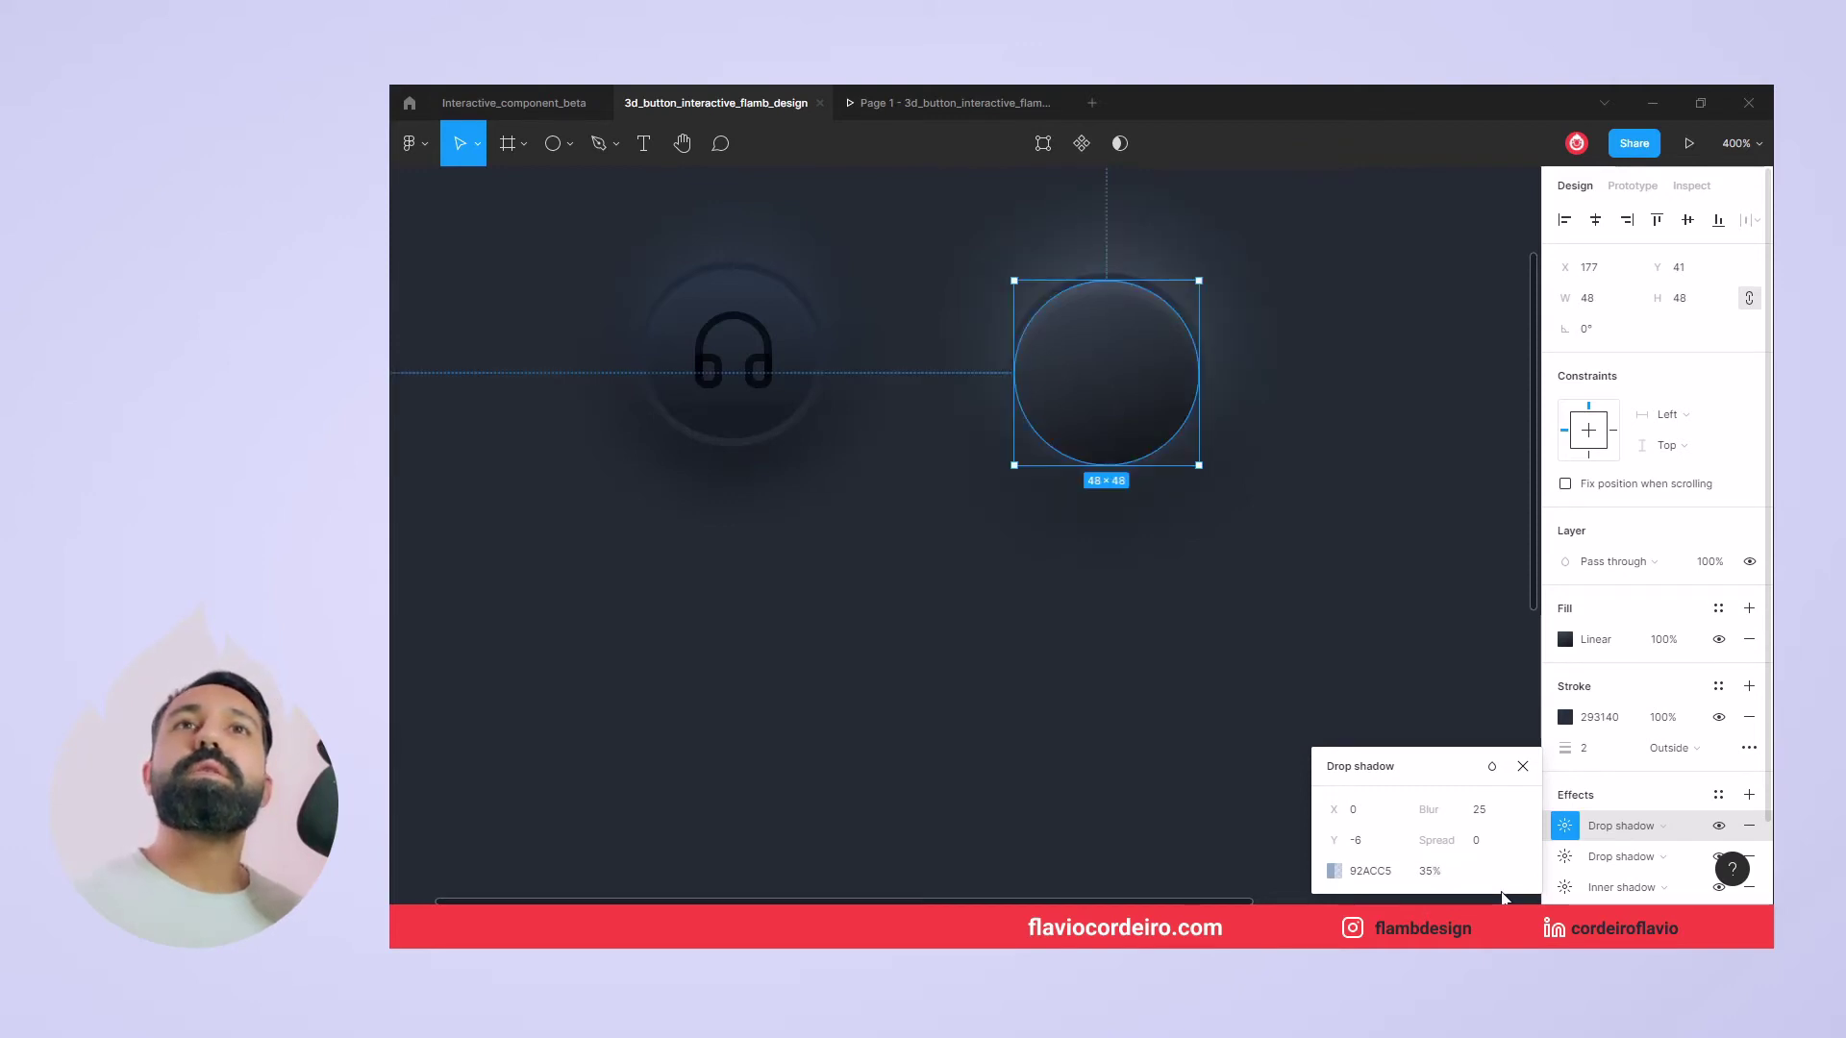
left_click(1414, 618)
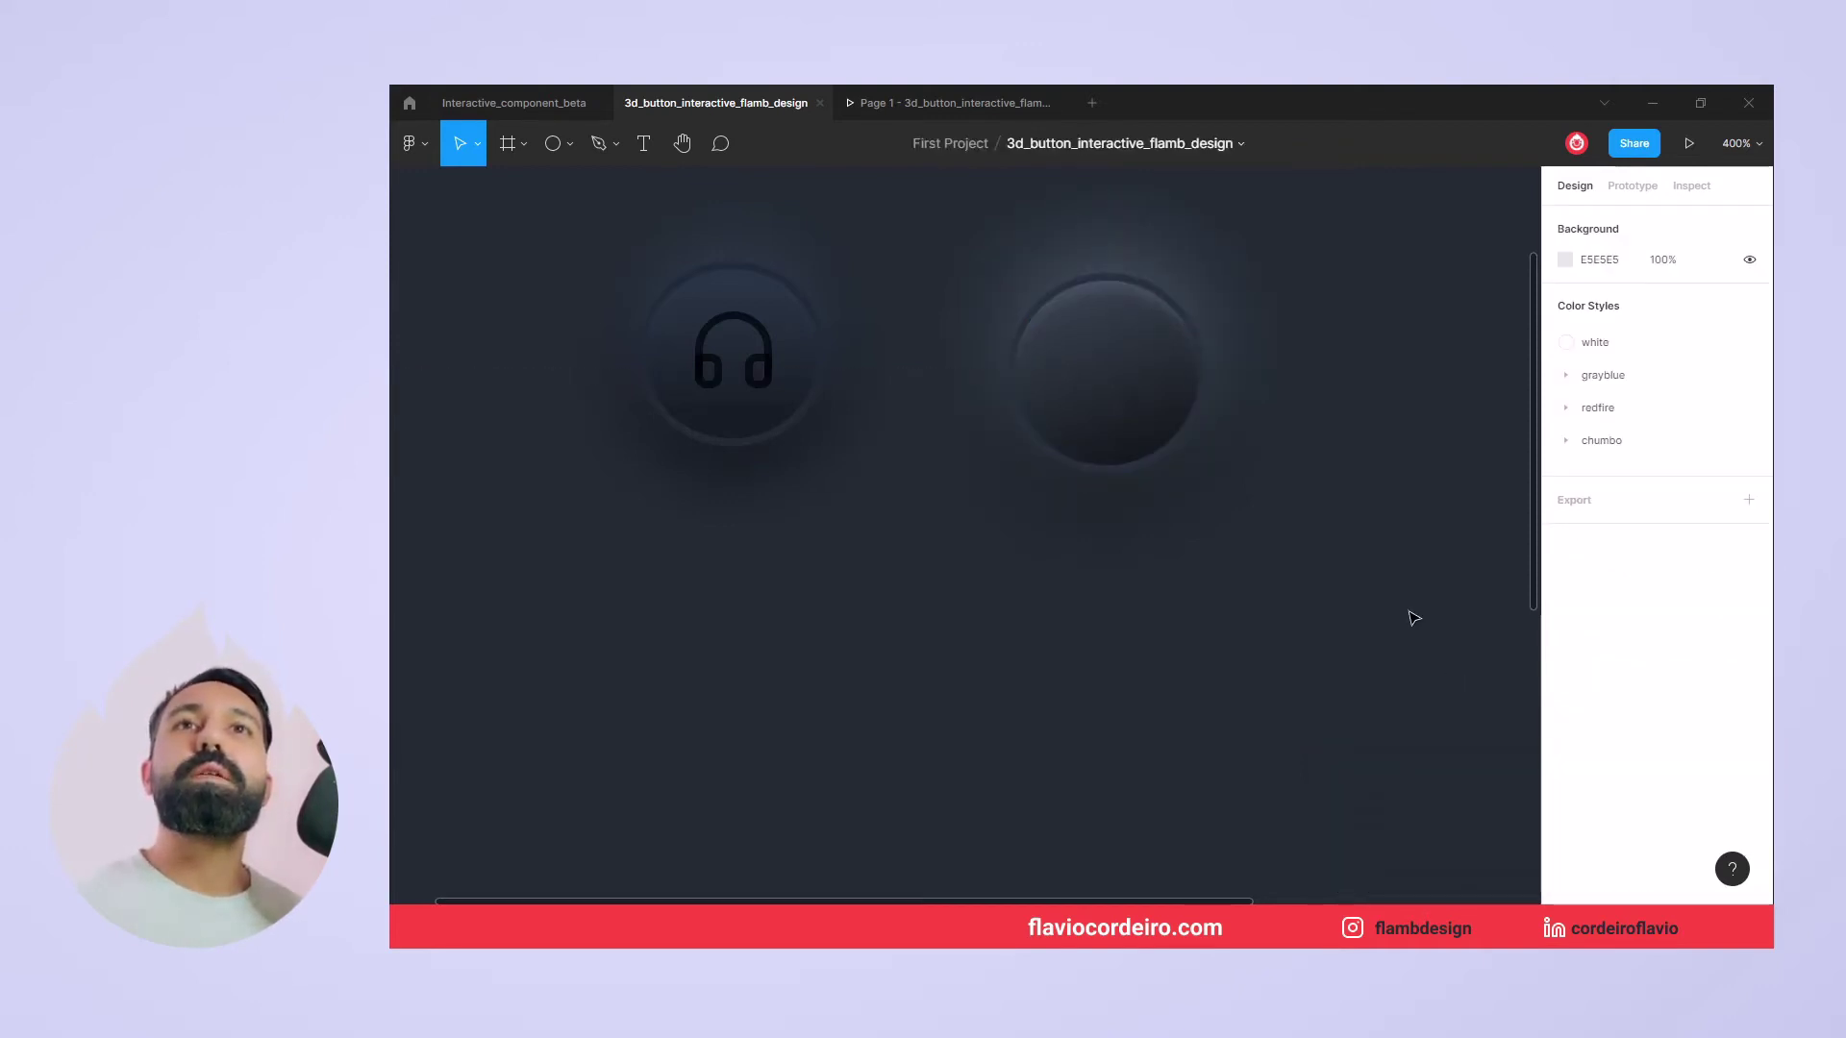
Darken the right circle's stroke to 282F3D with the Luminosity blend mode
left_click_drag(1302, 613, 1313, 662)
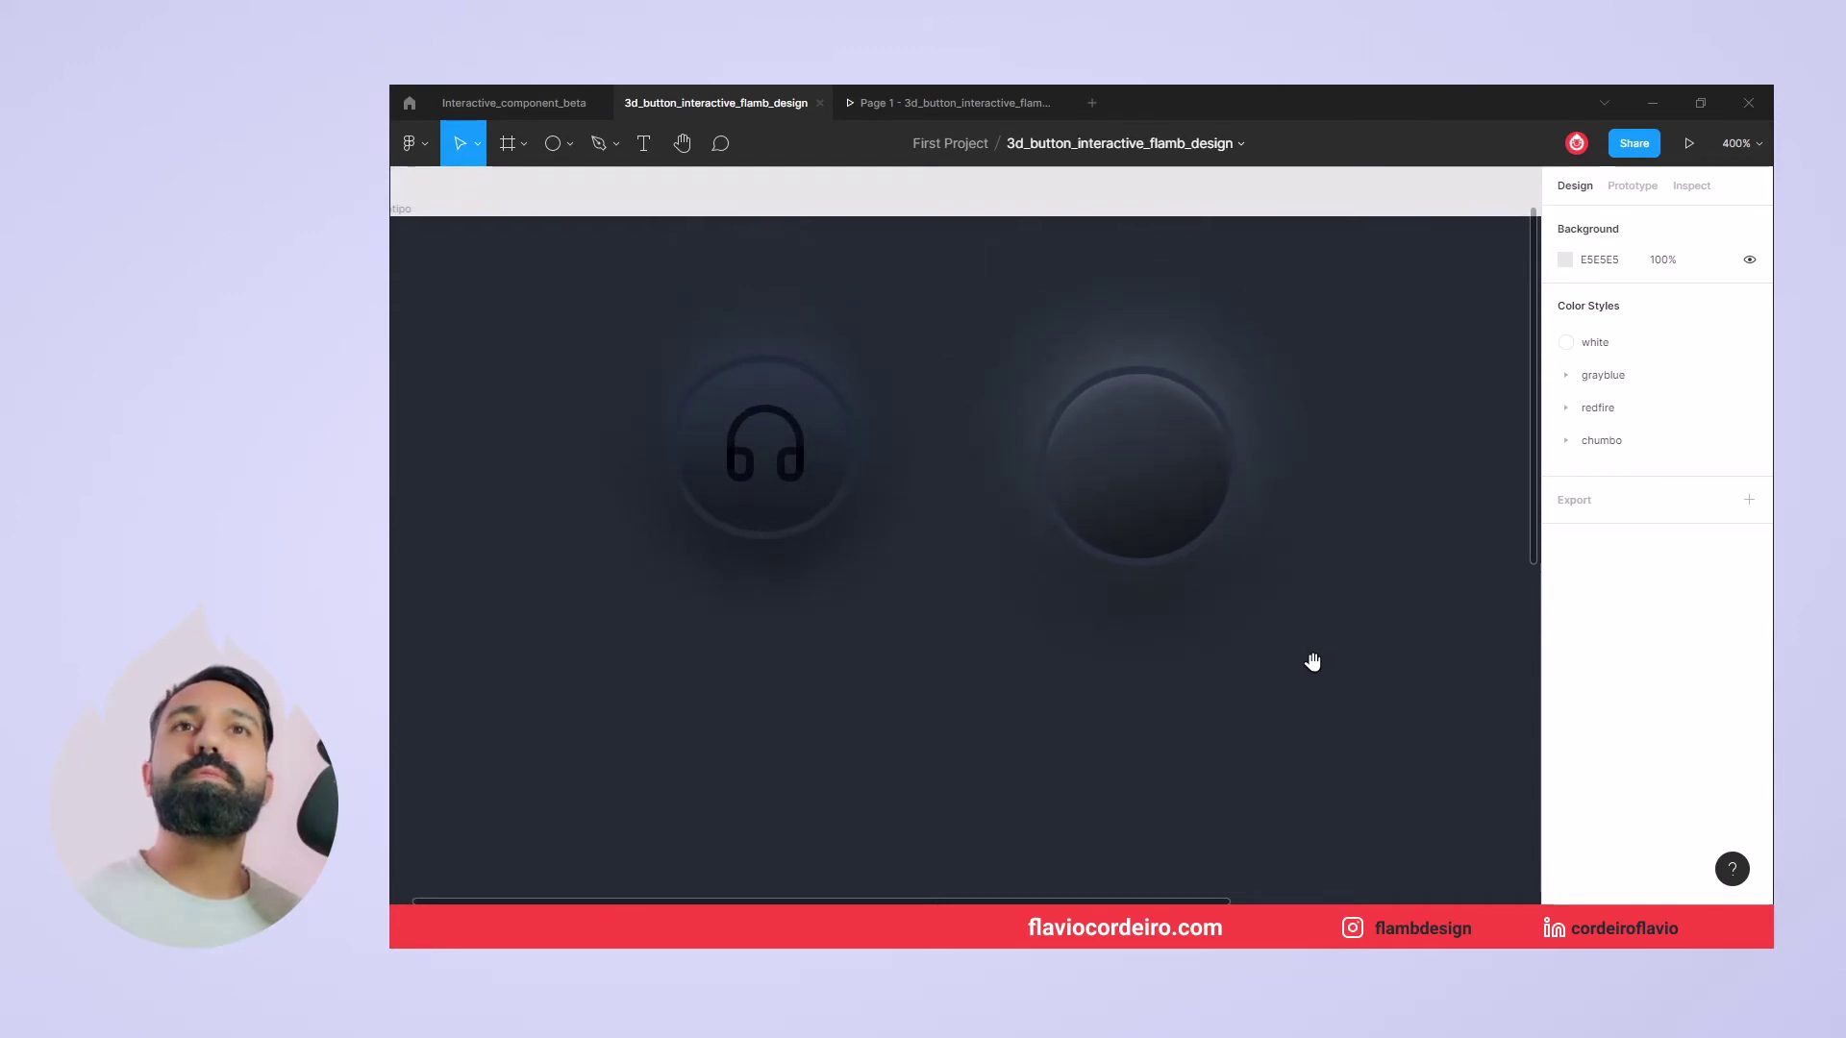
left_click(1186, 534)
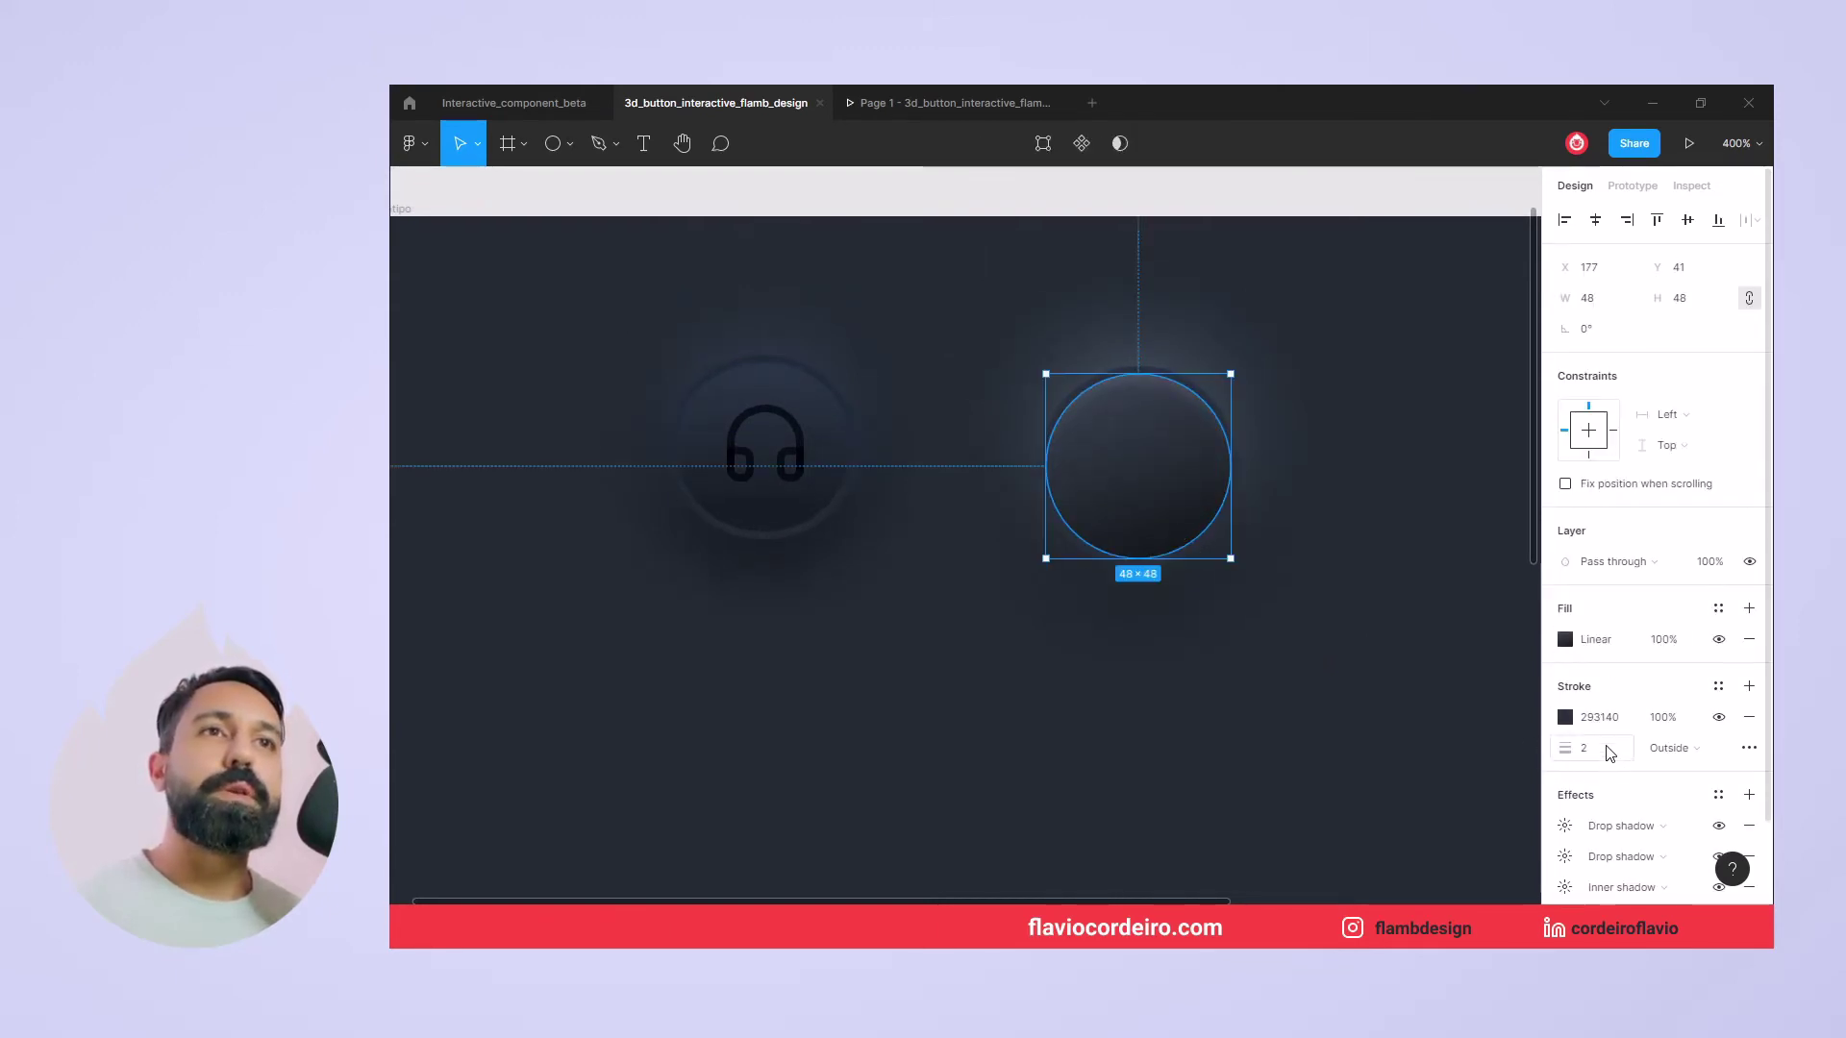
left_click(1565, 719)
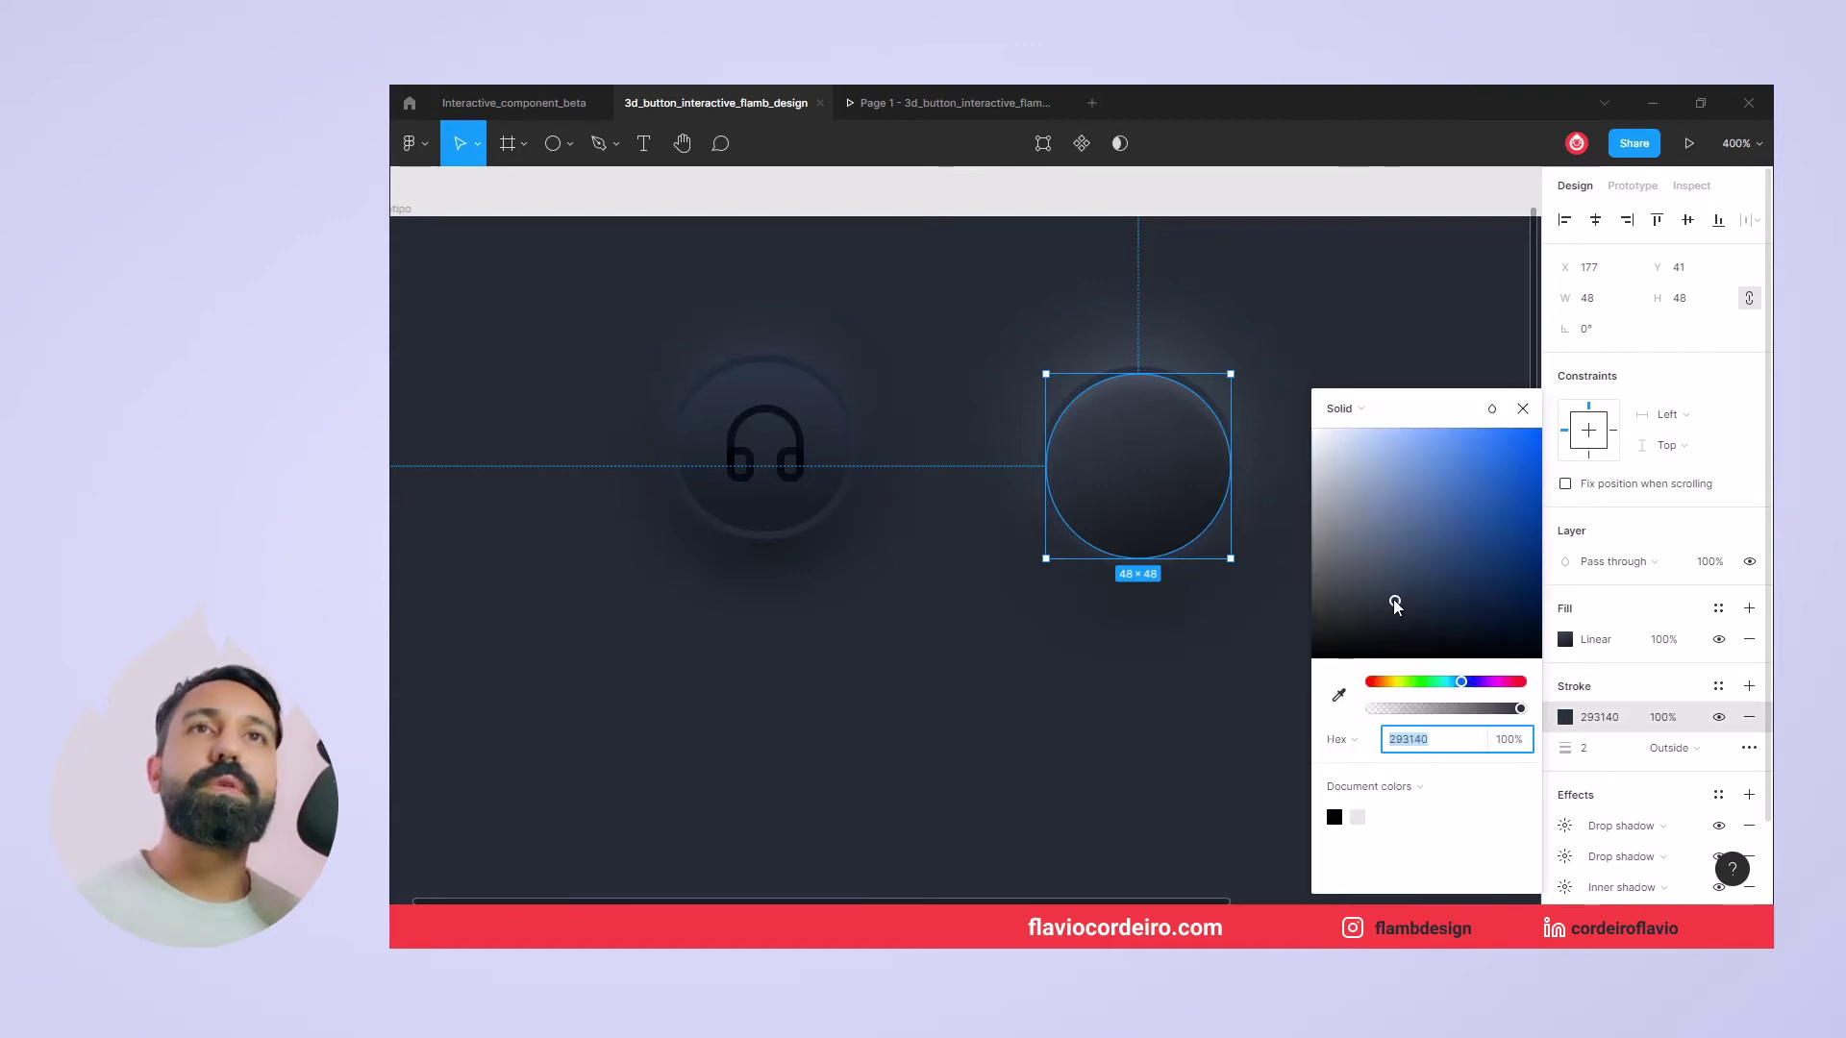
left_click_drag(1395, 602, 1392, 612)
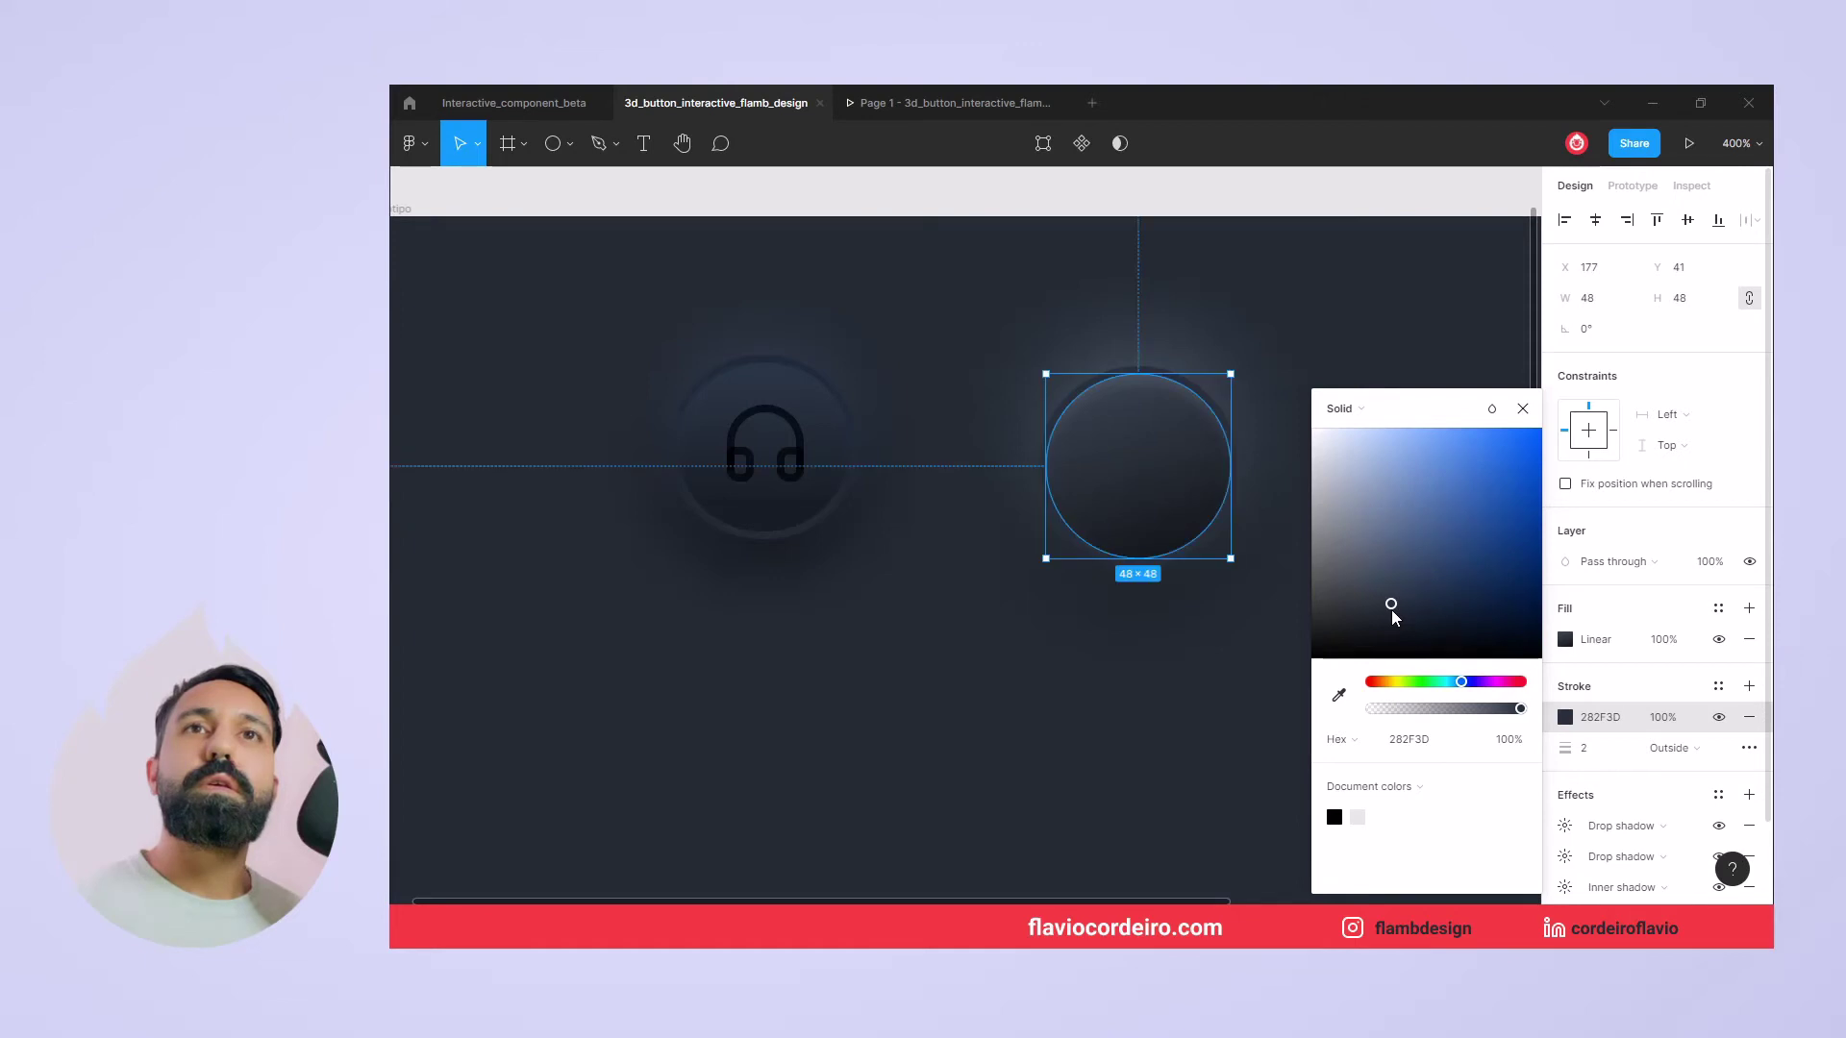
left_click(1491, 411)
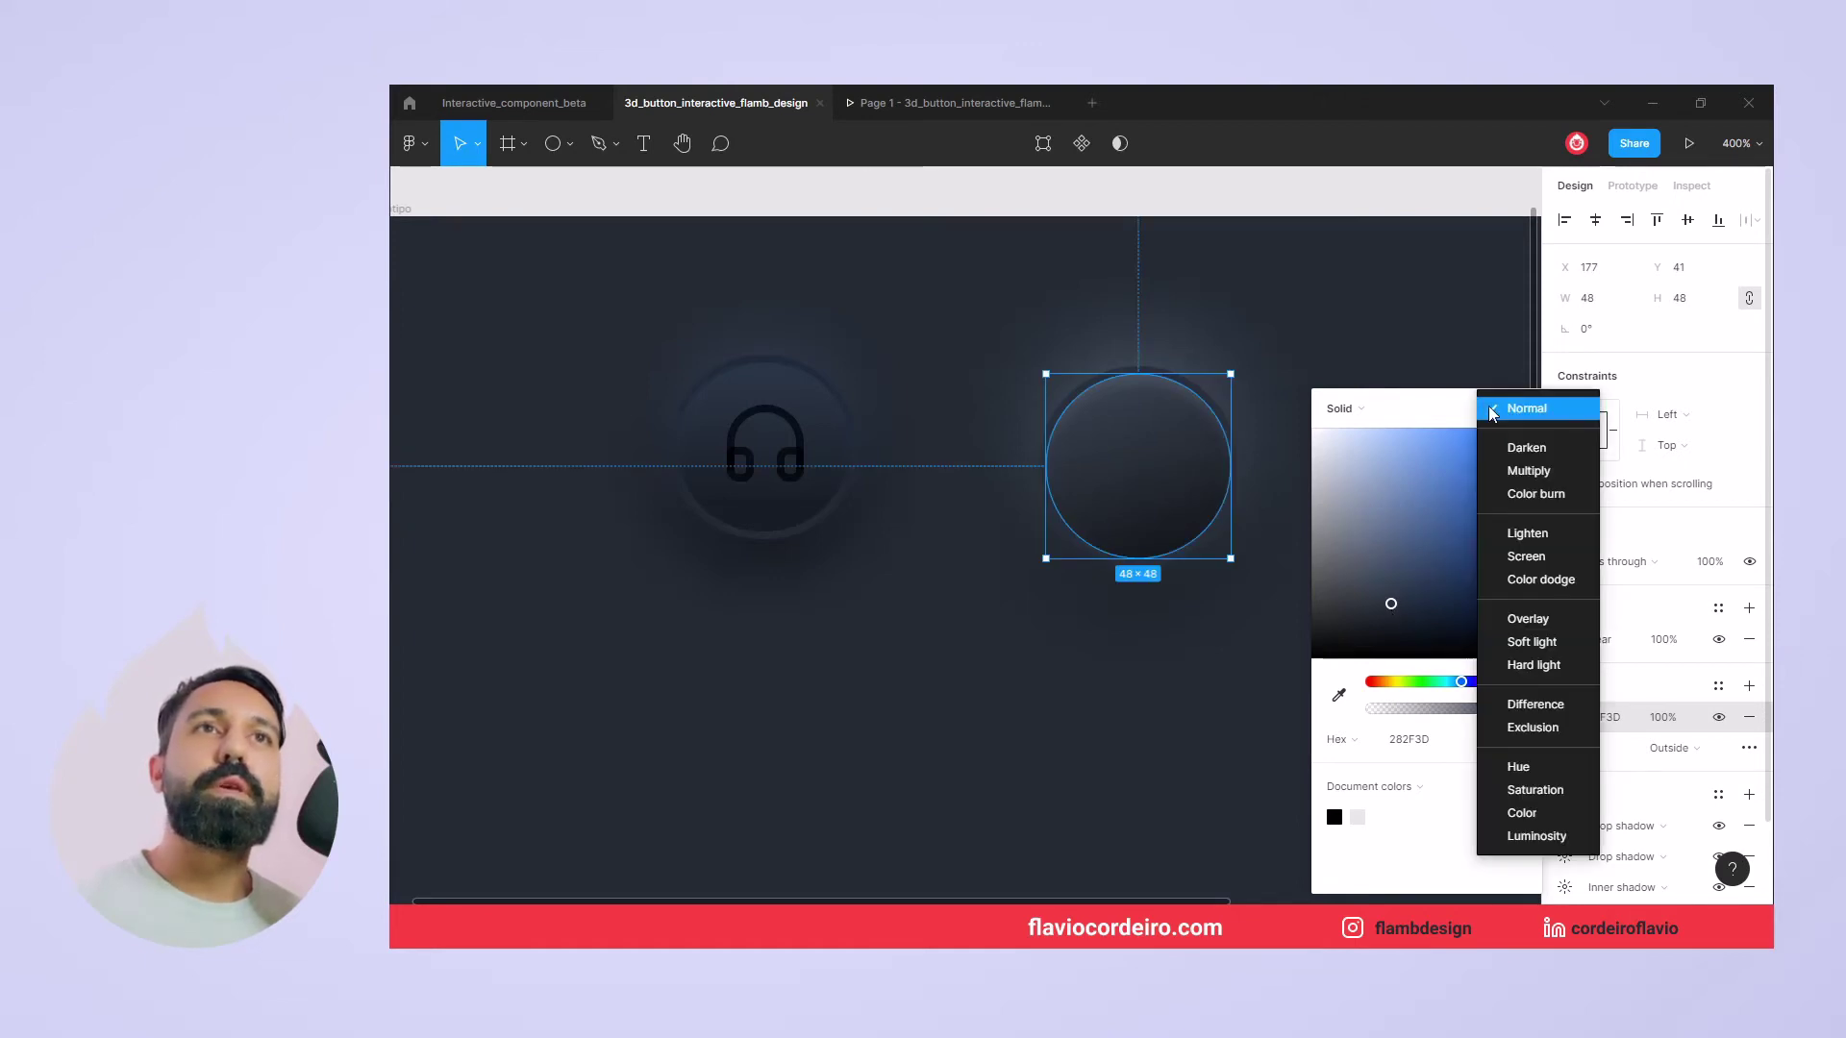
left_click(1533, 837)
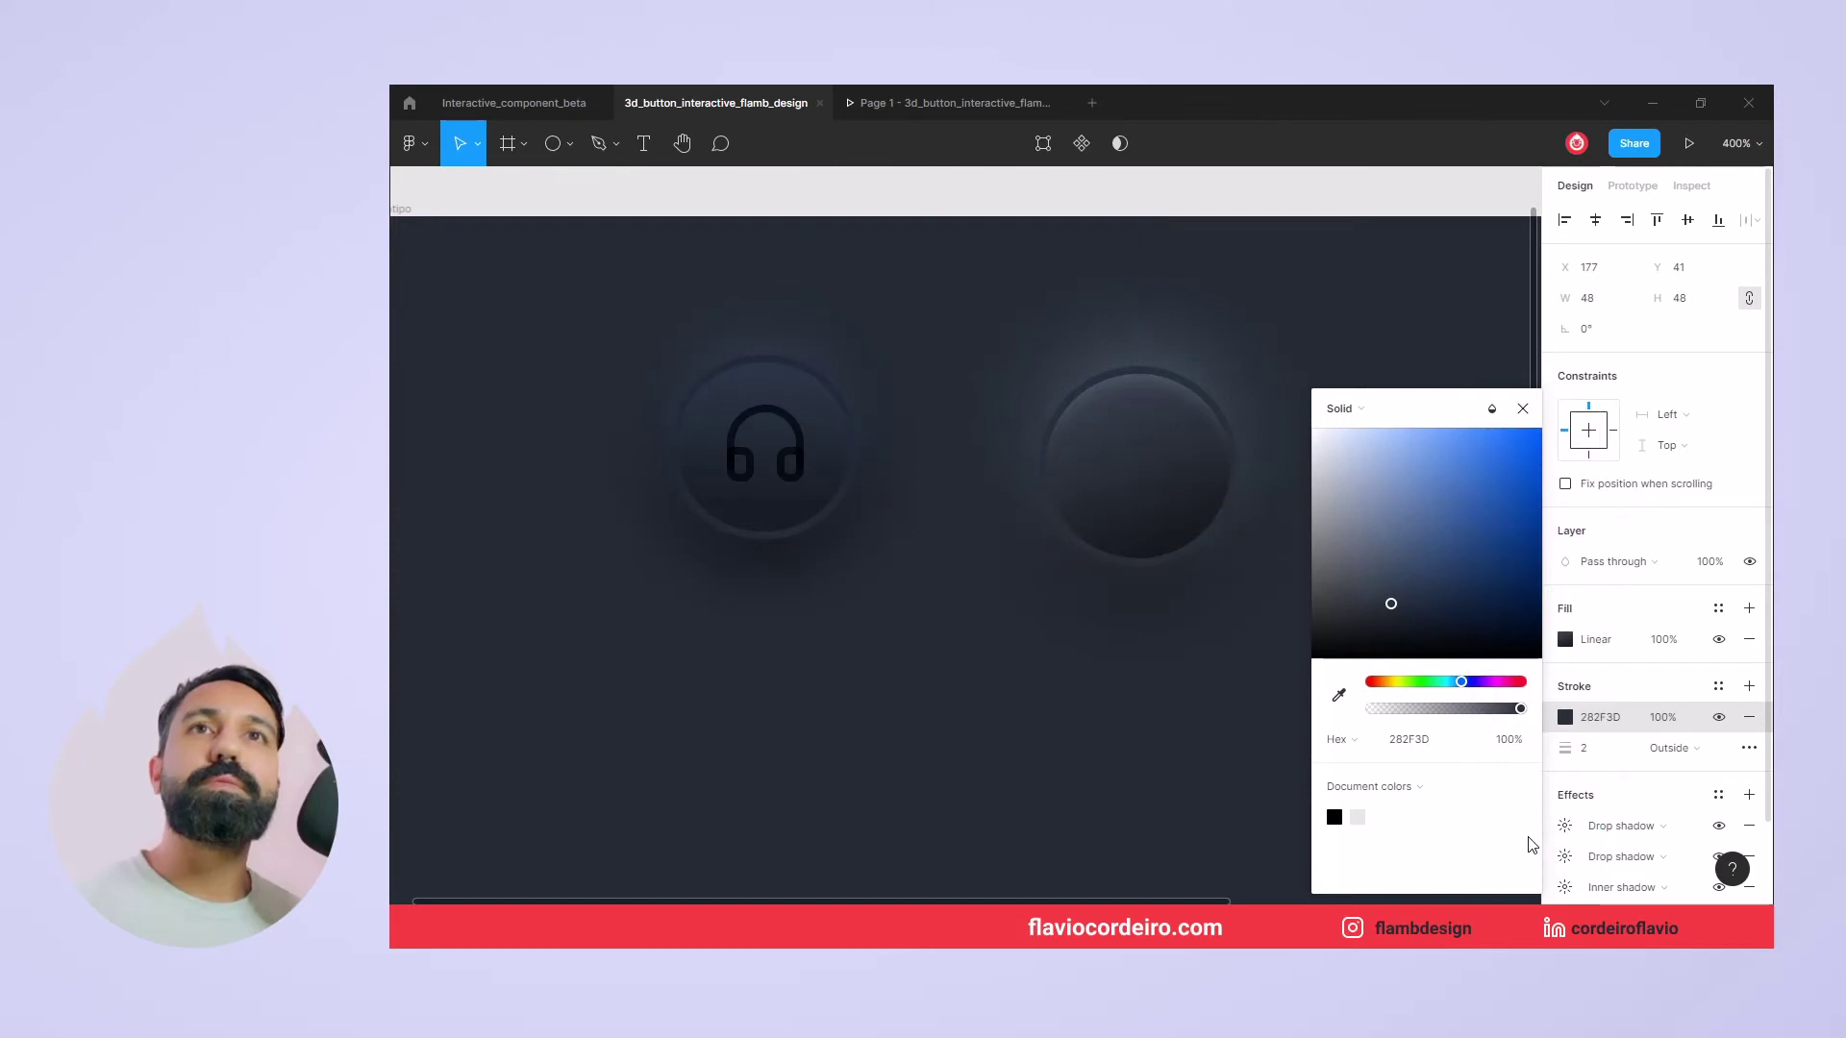
left_click(1189, 775)
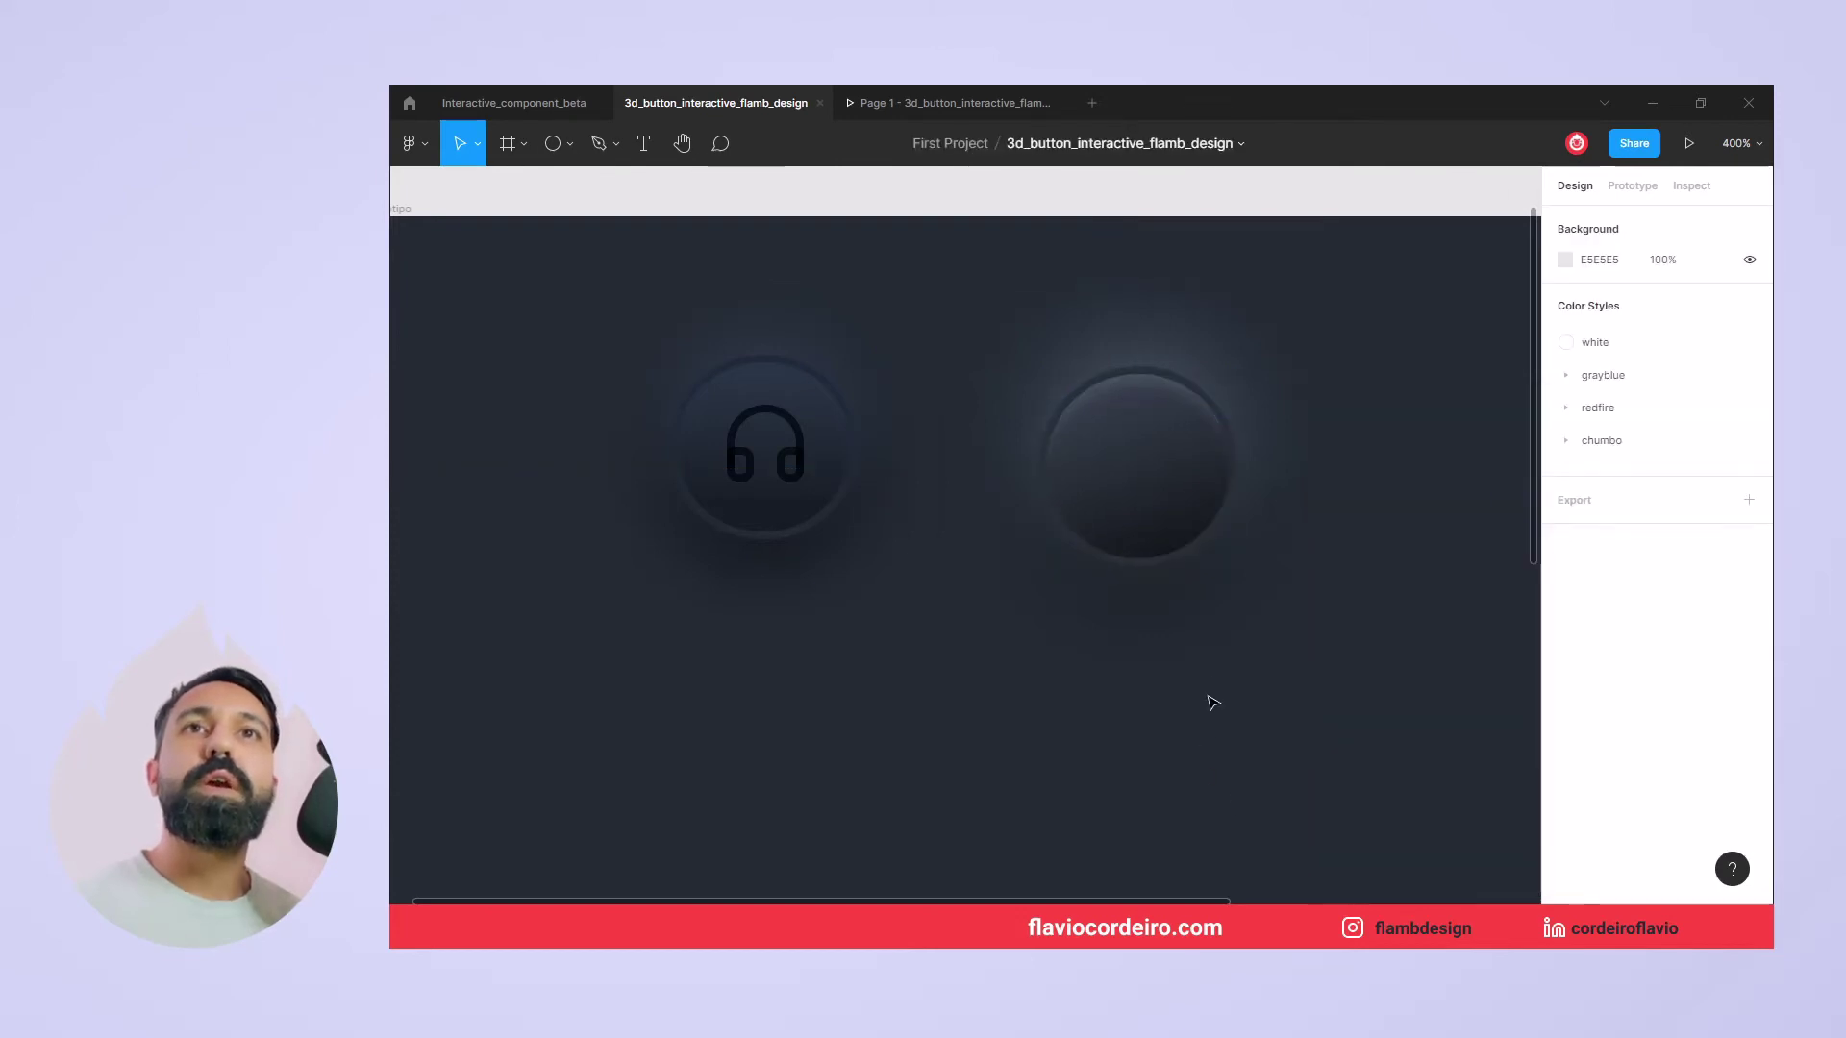
Move the headphone icon onto the right circle and centre it
scroll(1250, 673, "up", 2)
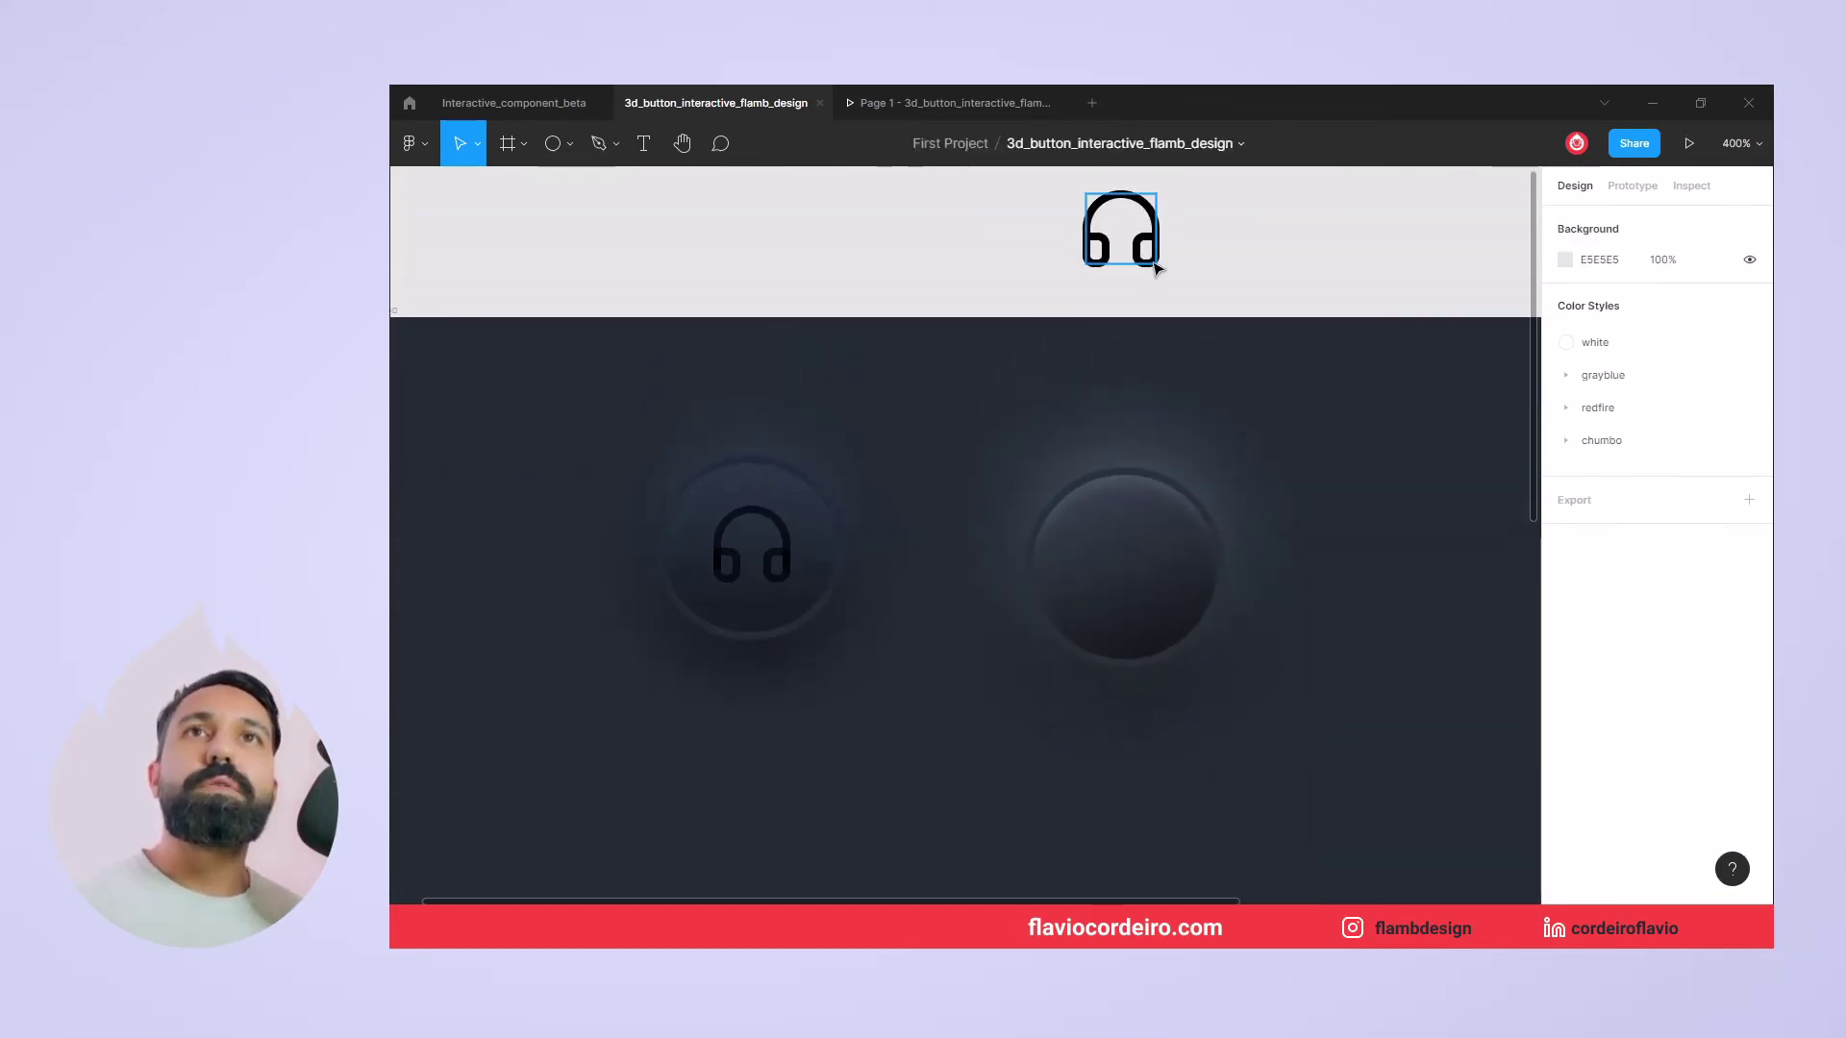
left_click_drag(1157, 268, 1160, 592)
left_click_drag(1274, 764, 1370, 718)
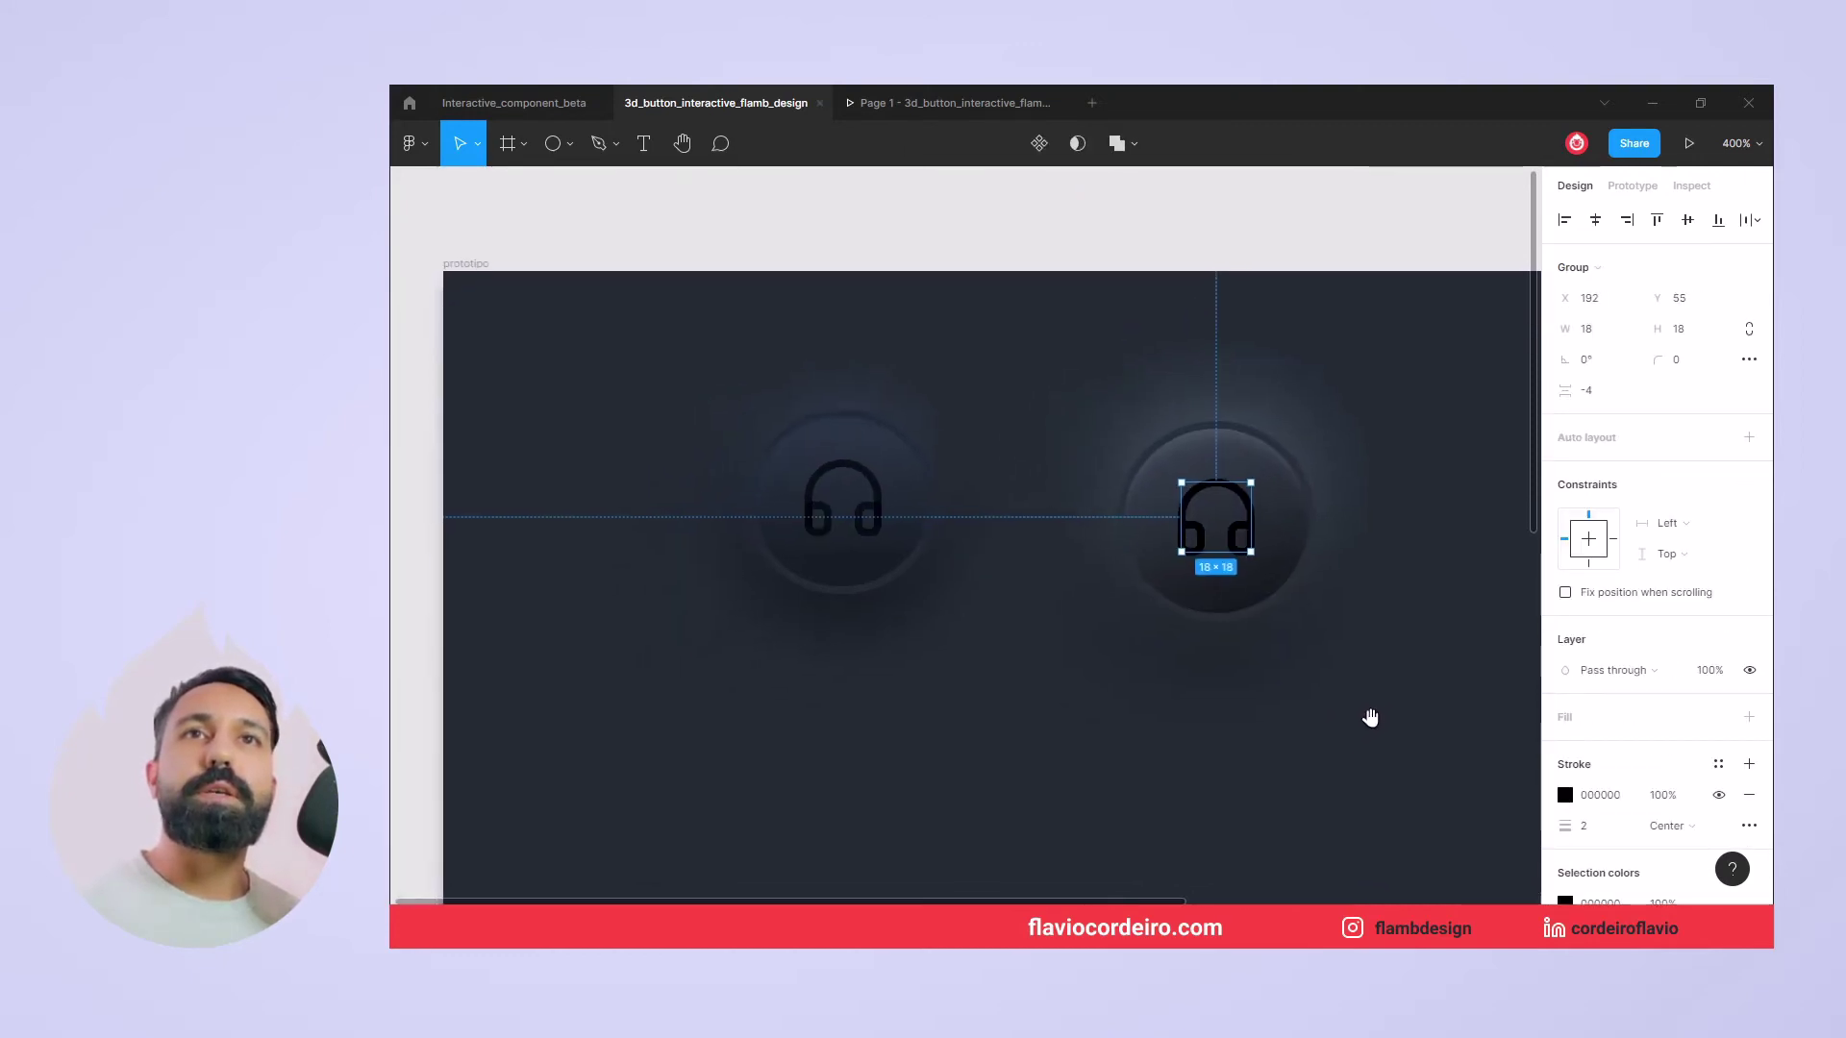
left_click(1393, 773)
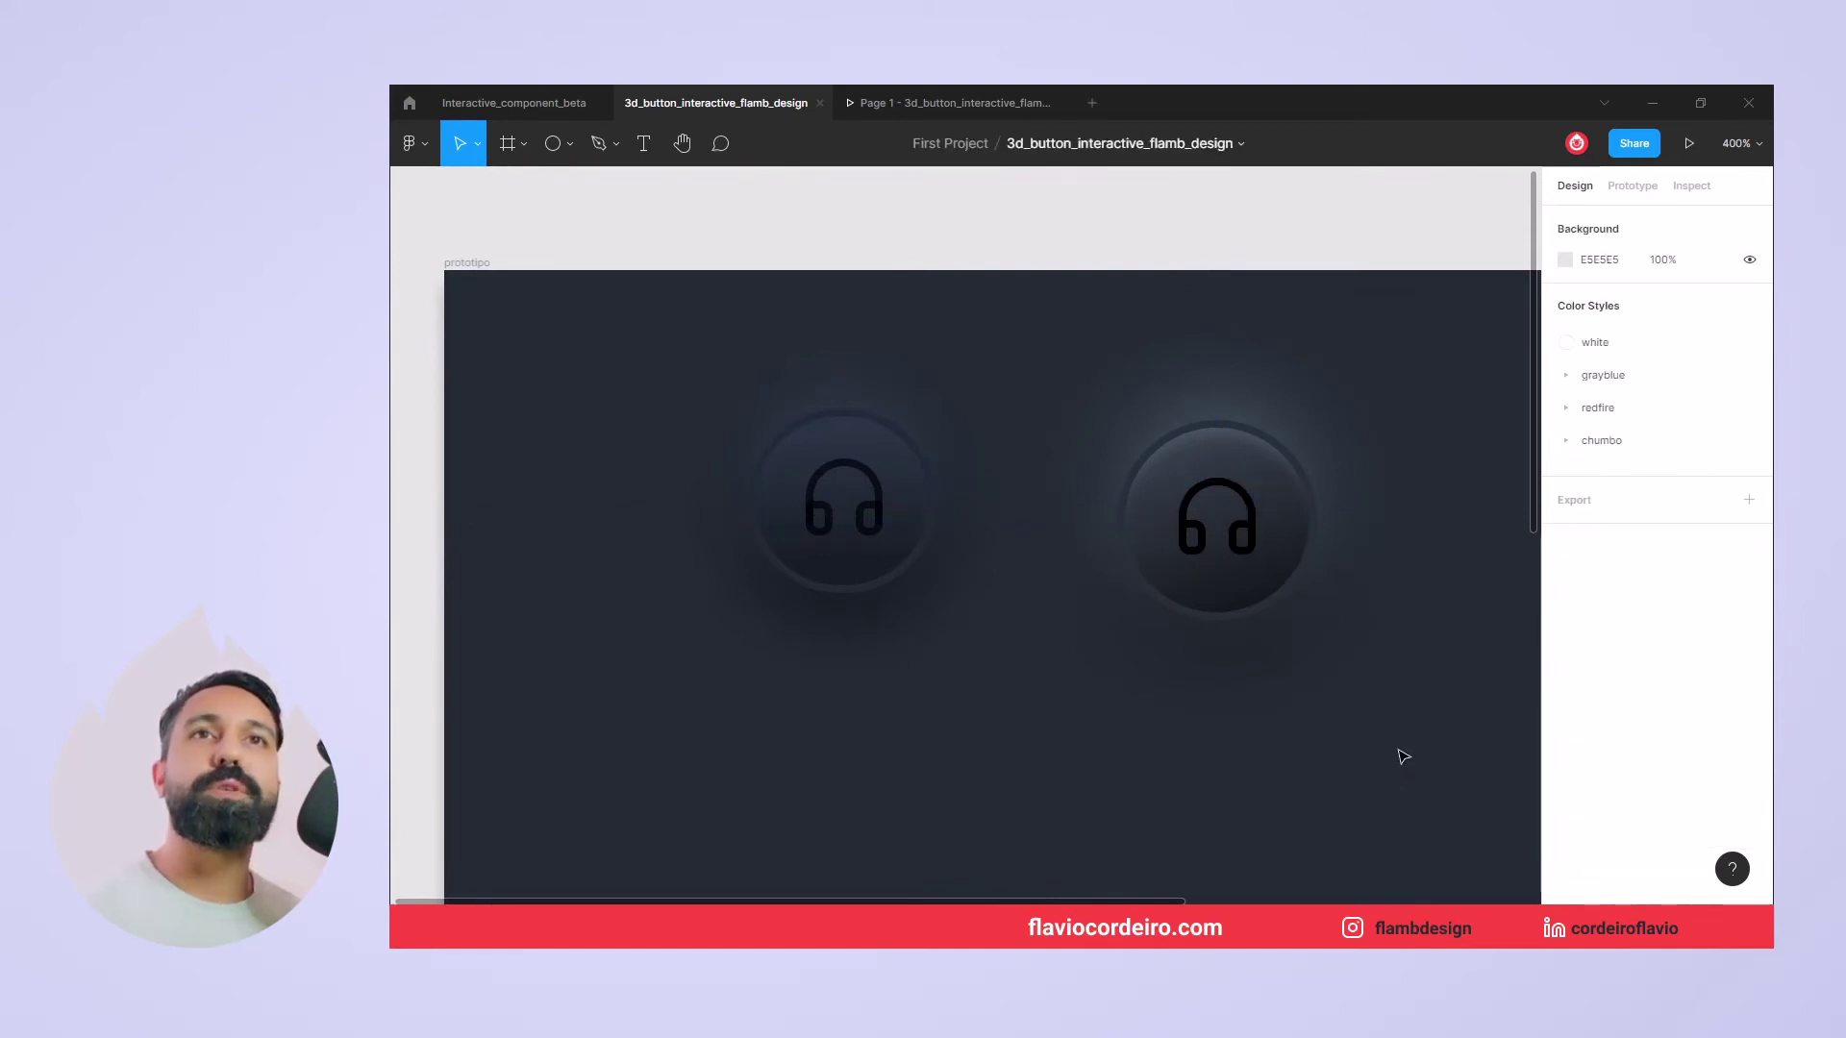
Select the circle and icon together and create a component from them
left_click_drag(1402, 757, 1058, 386)
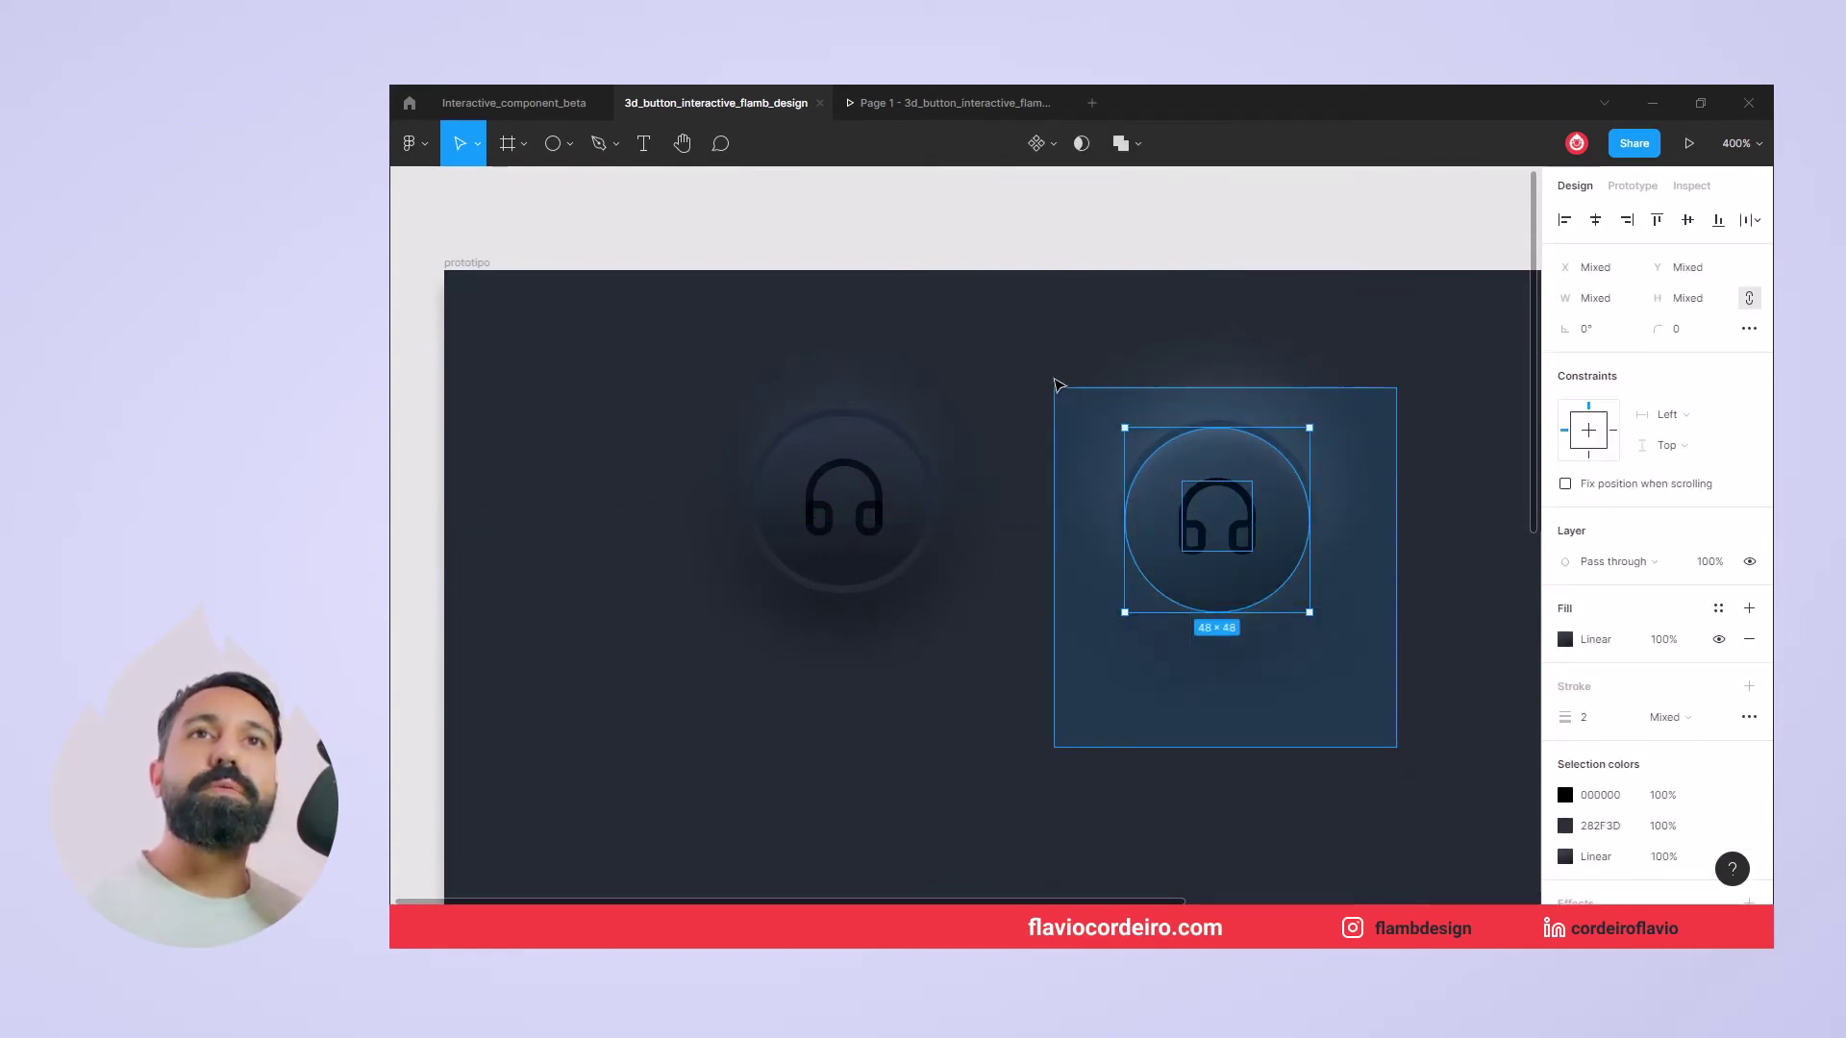
right_click(1217, 512)
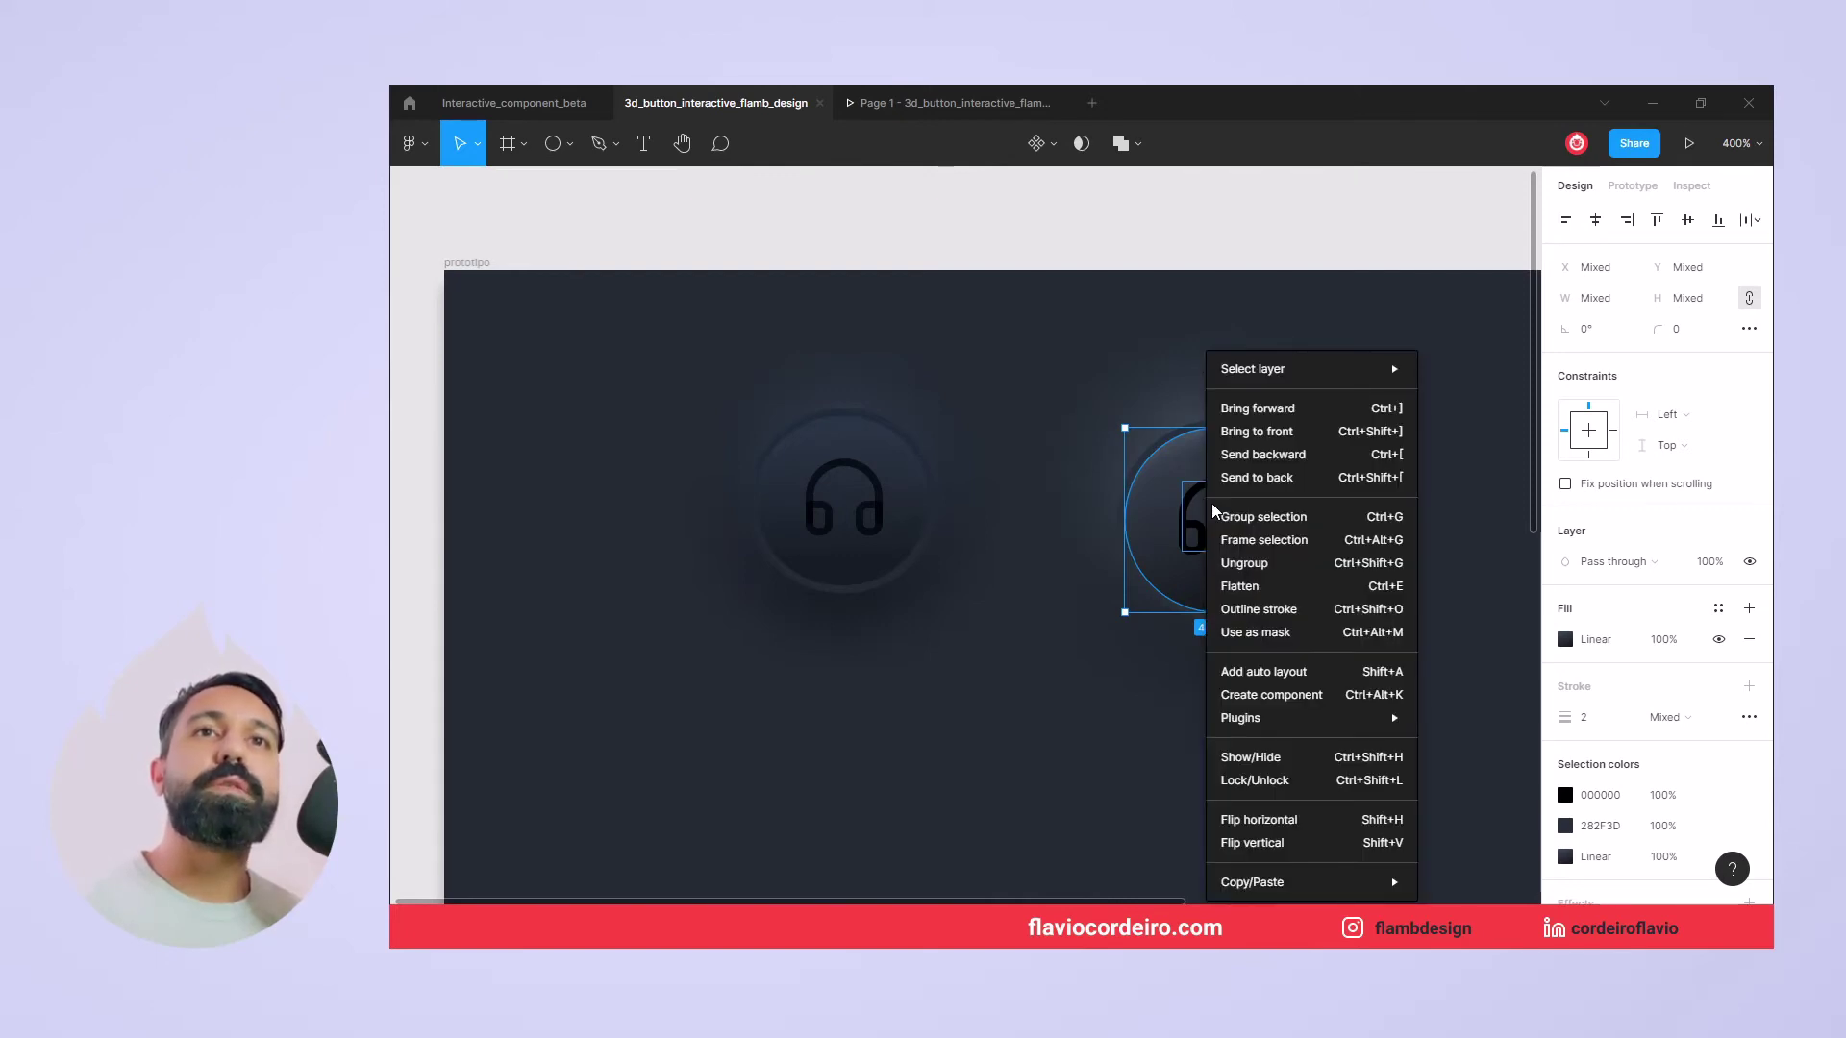
left_click(1317, 706)
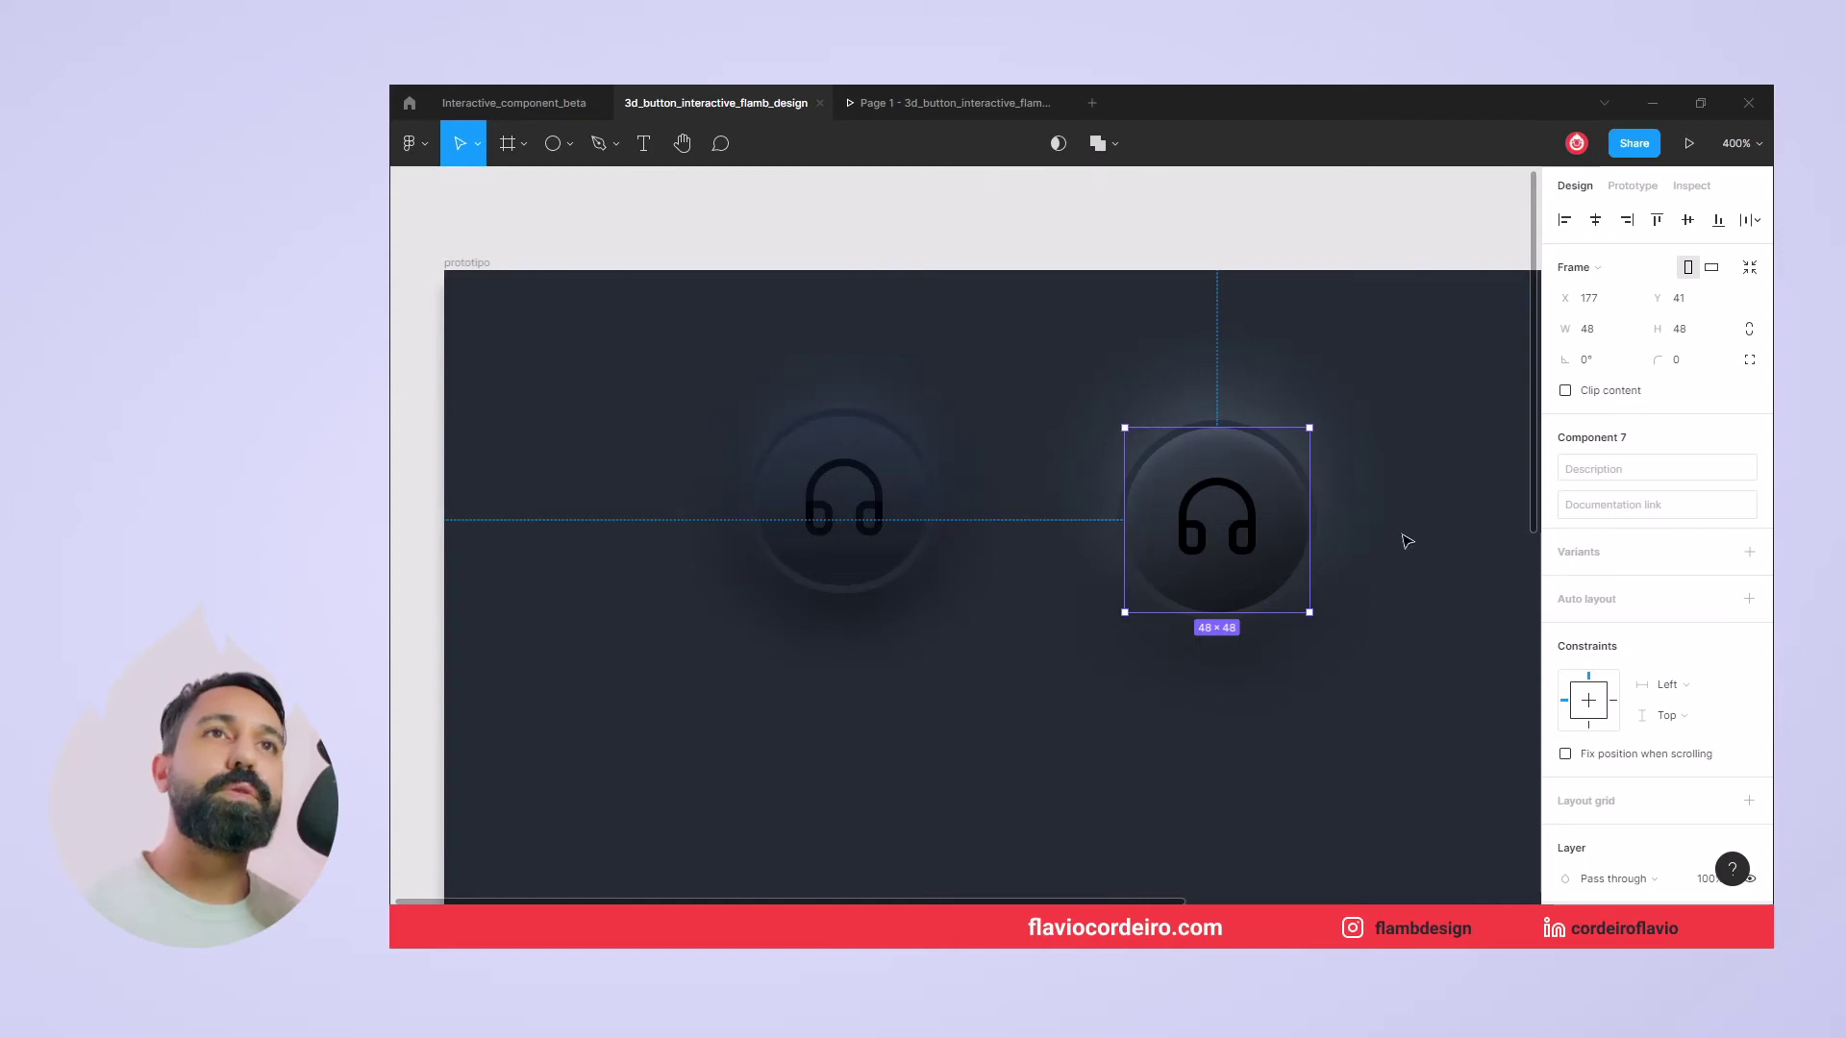
Add Variant2 below the original button in the variant set, then select its circle
scroll(1471, 635, "up", 1)
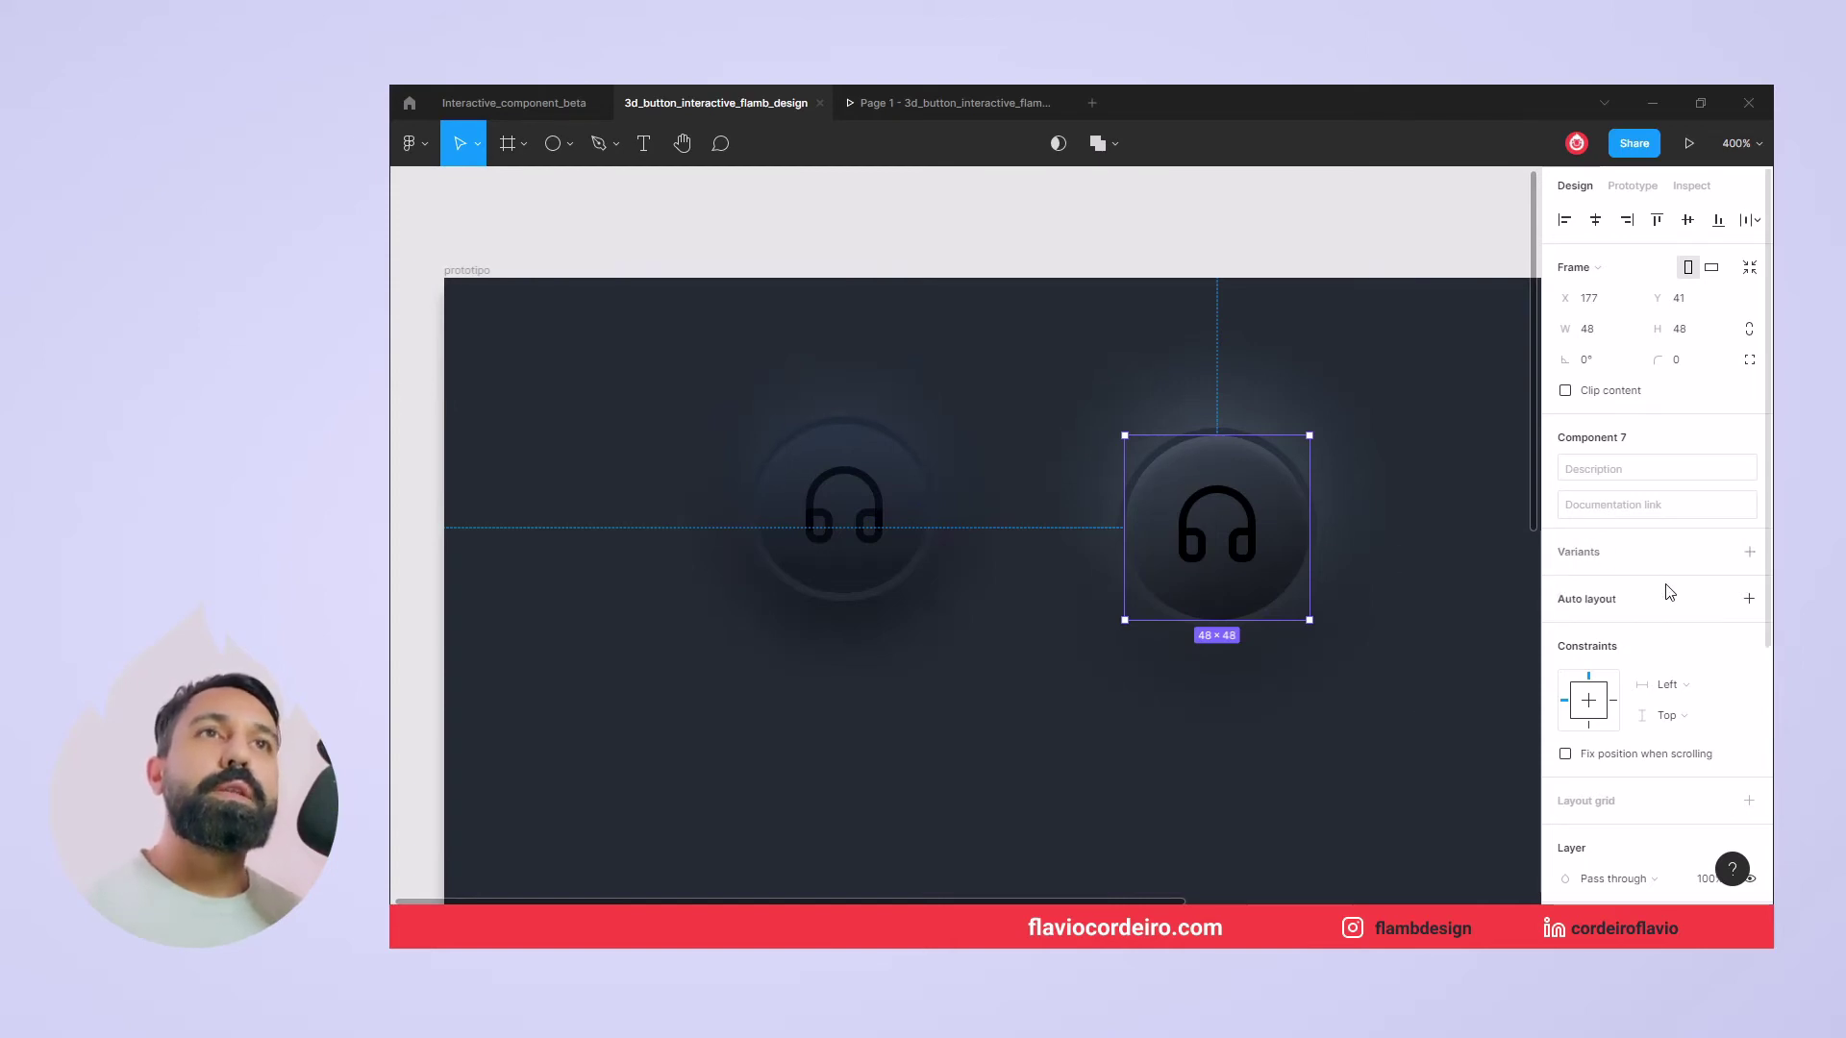
scroll(1670, 591, "down", 2)
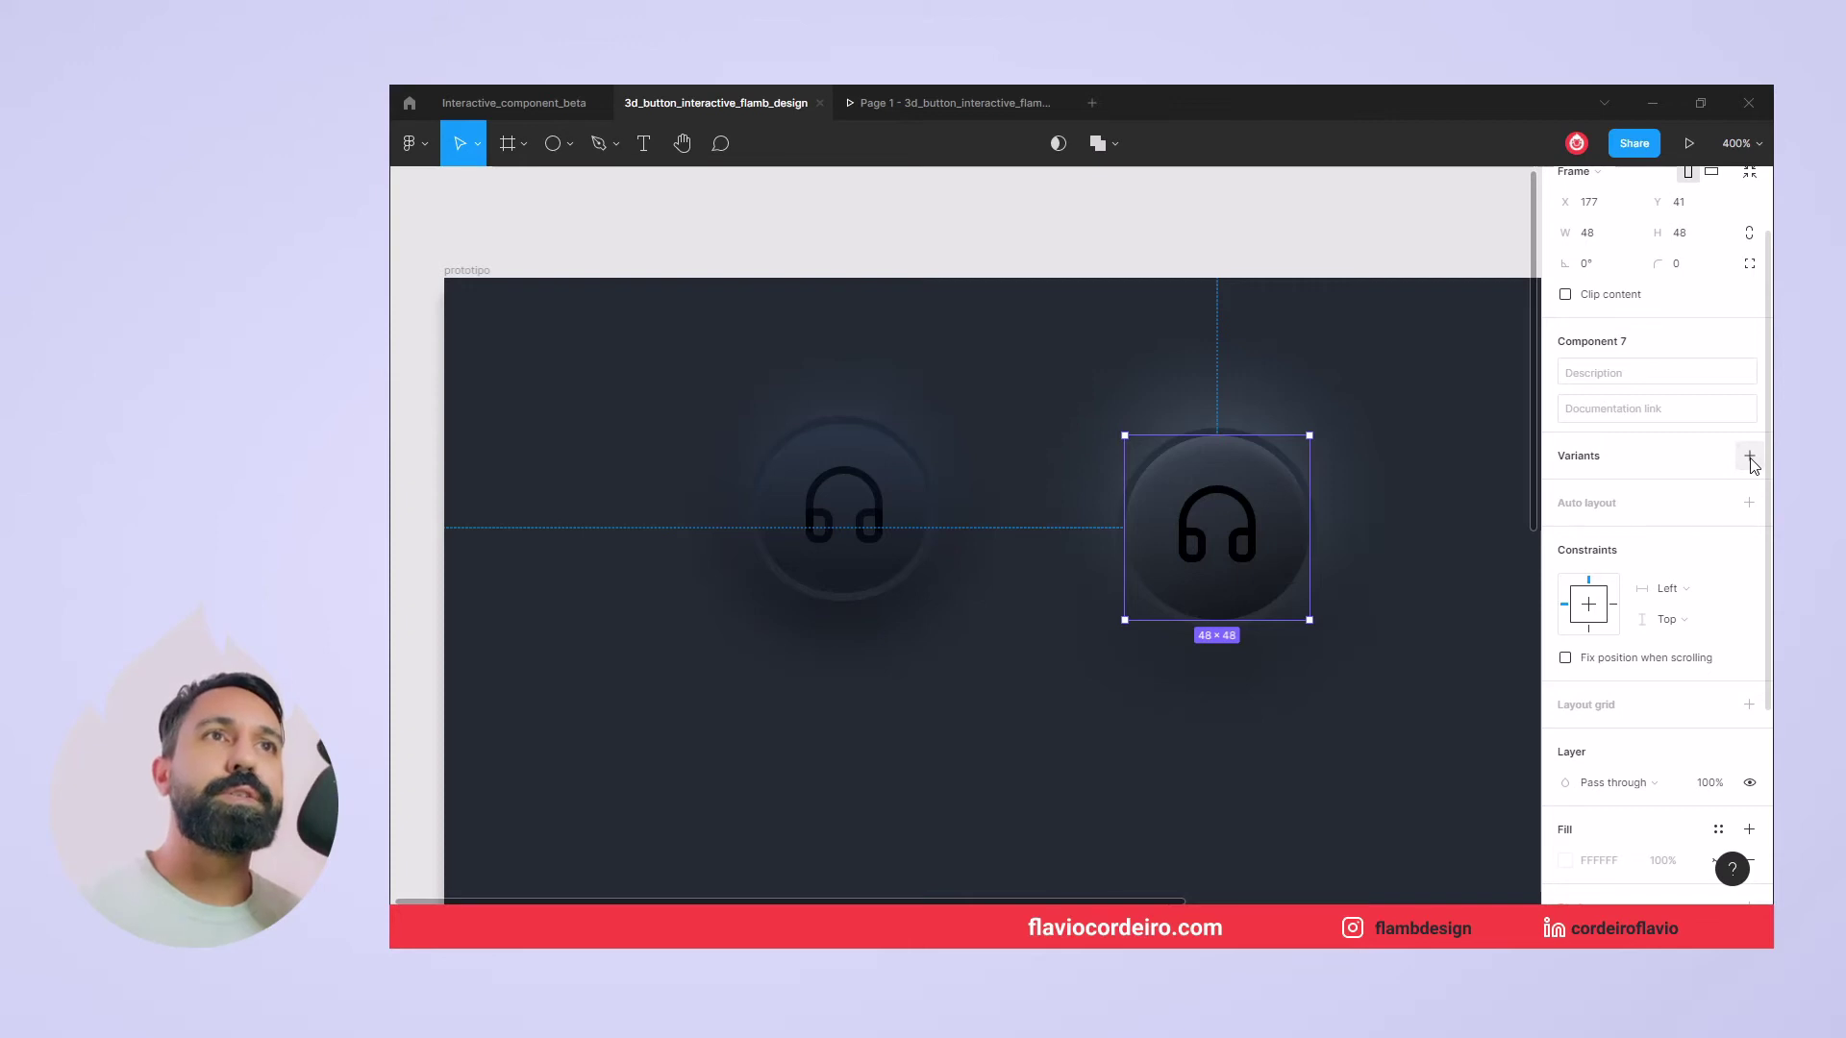
left_click(1750, 458)
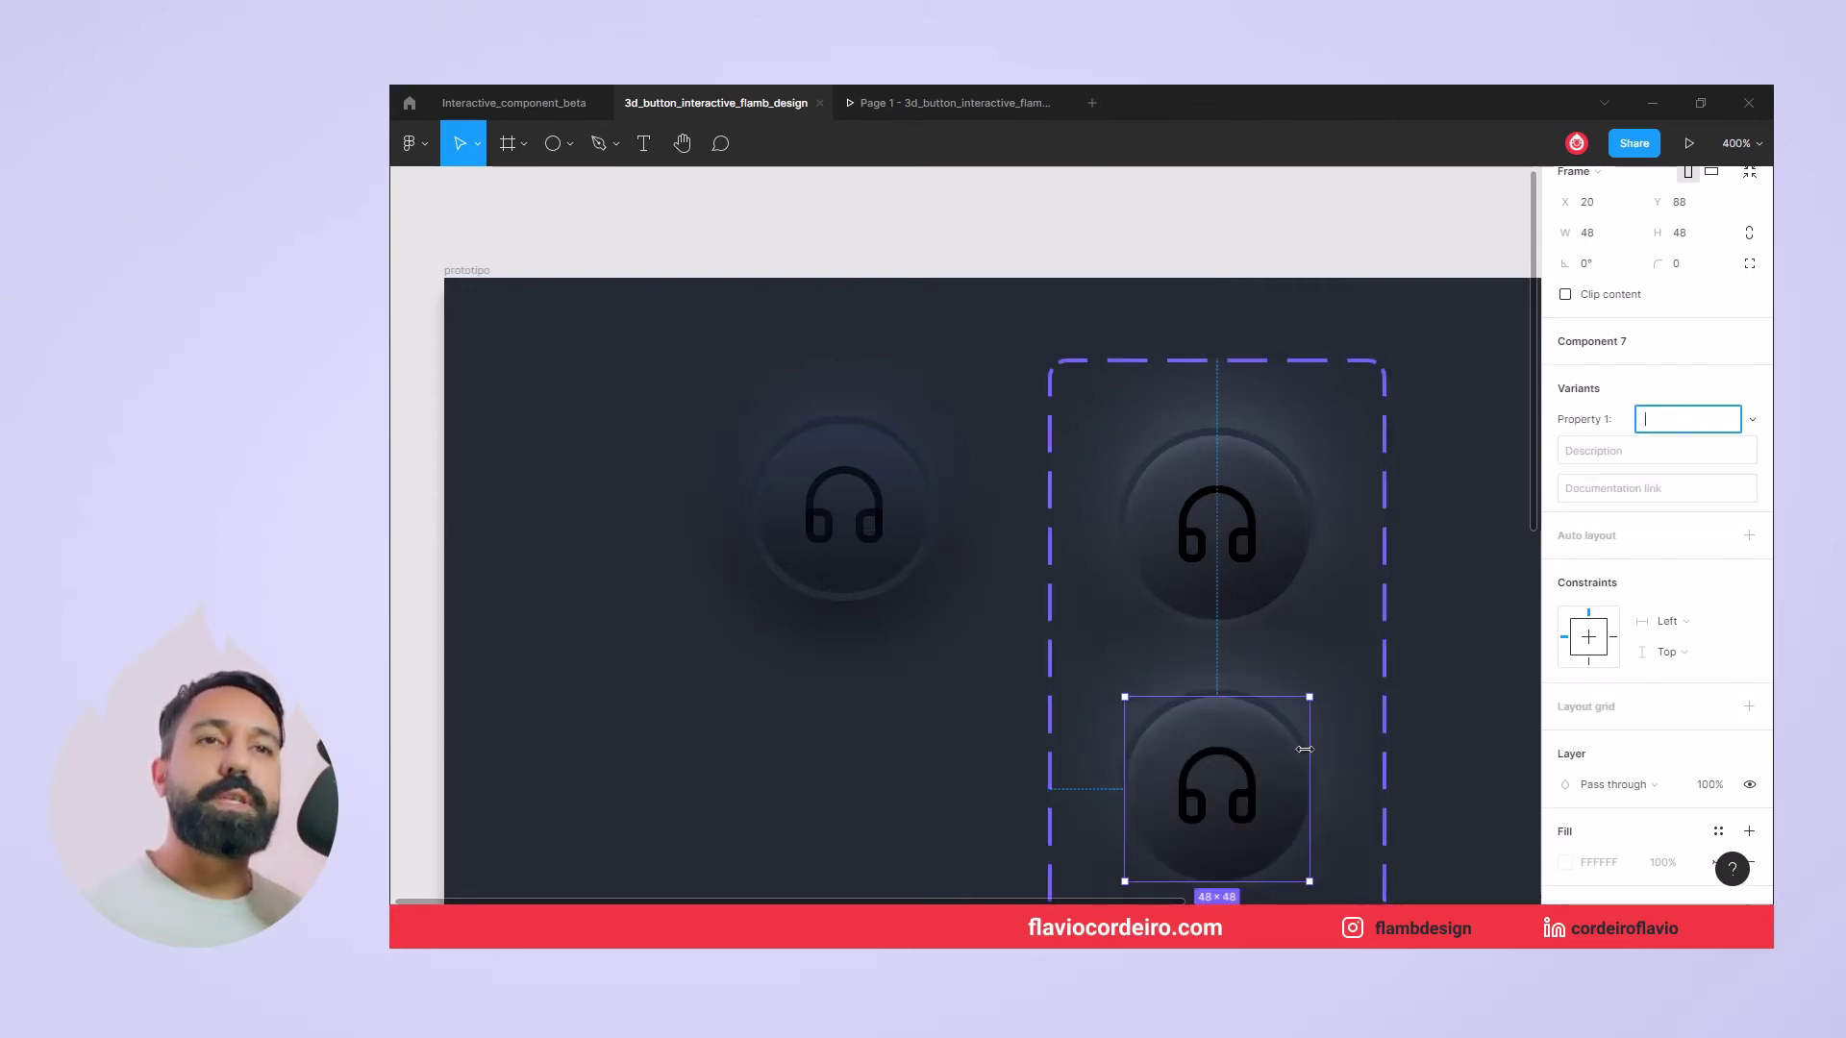
left_click_drag(1190, 728, 1197, 644)
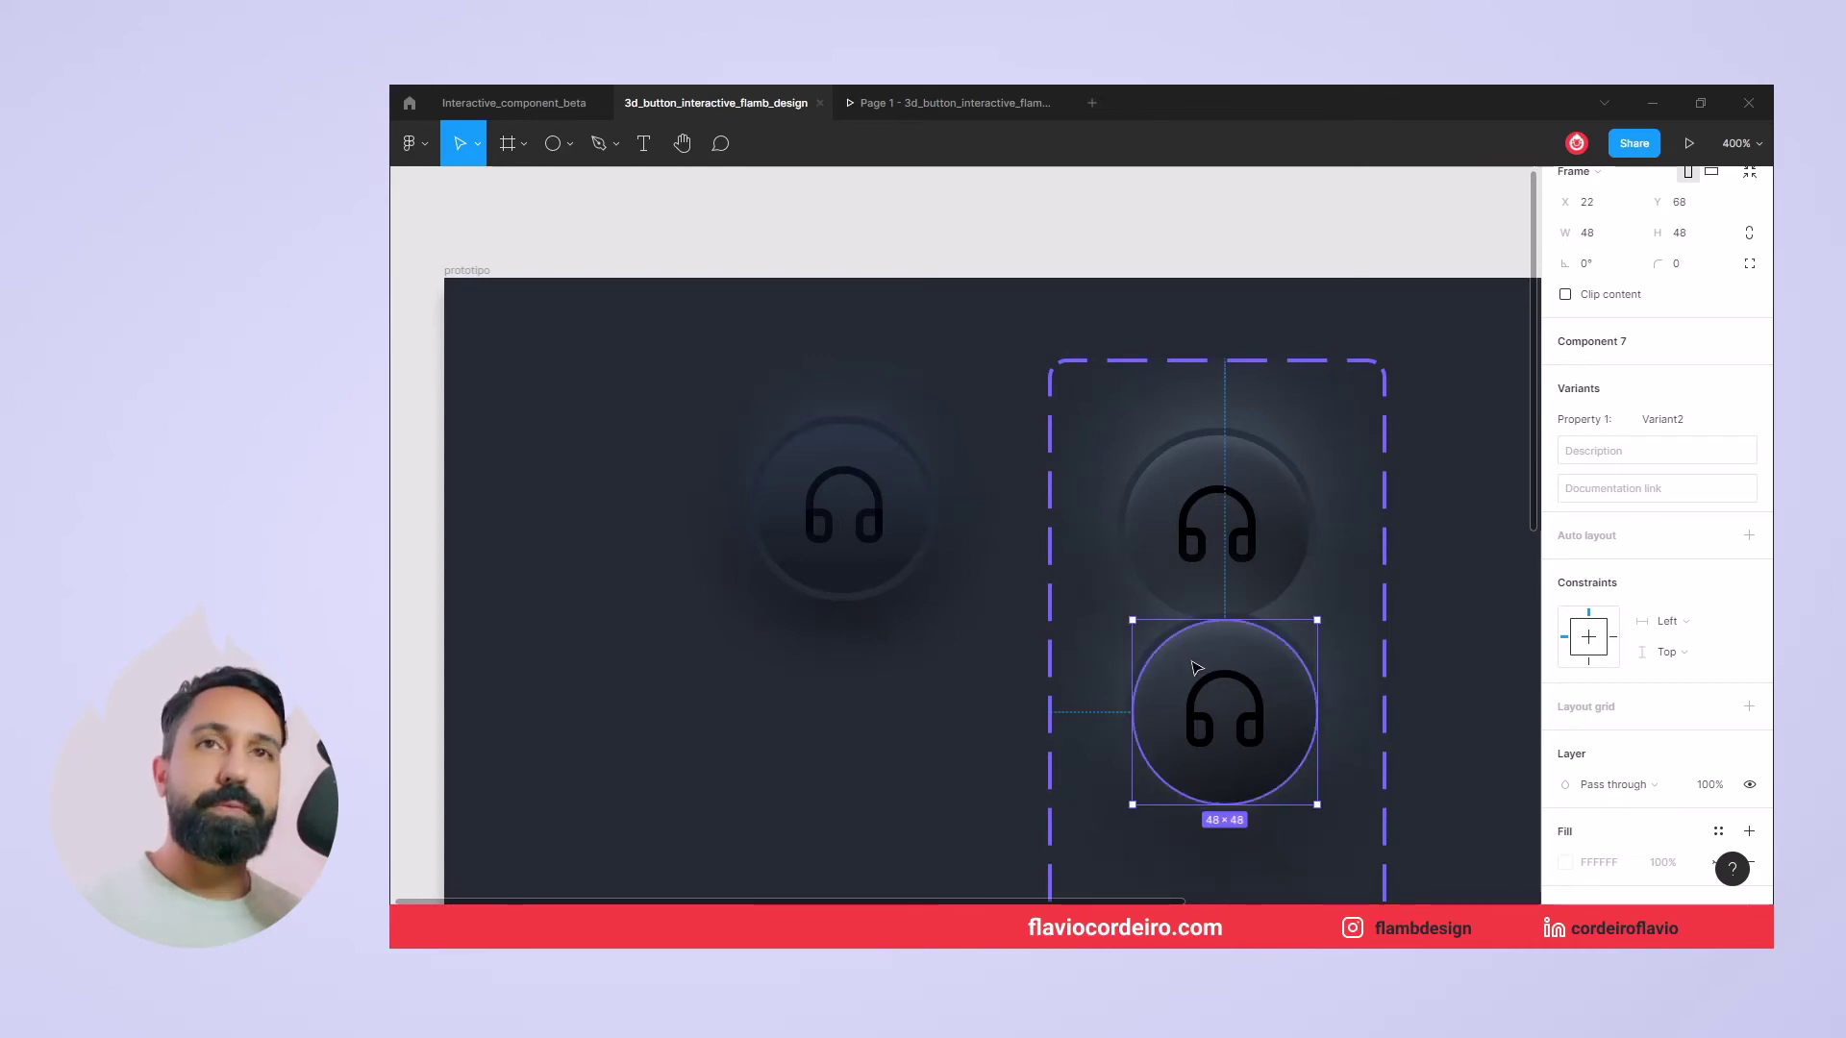
key("ctrl+z")
scroll(989, 721, "down", 3)
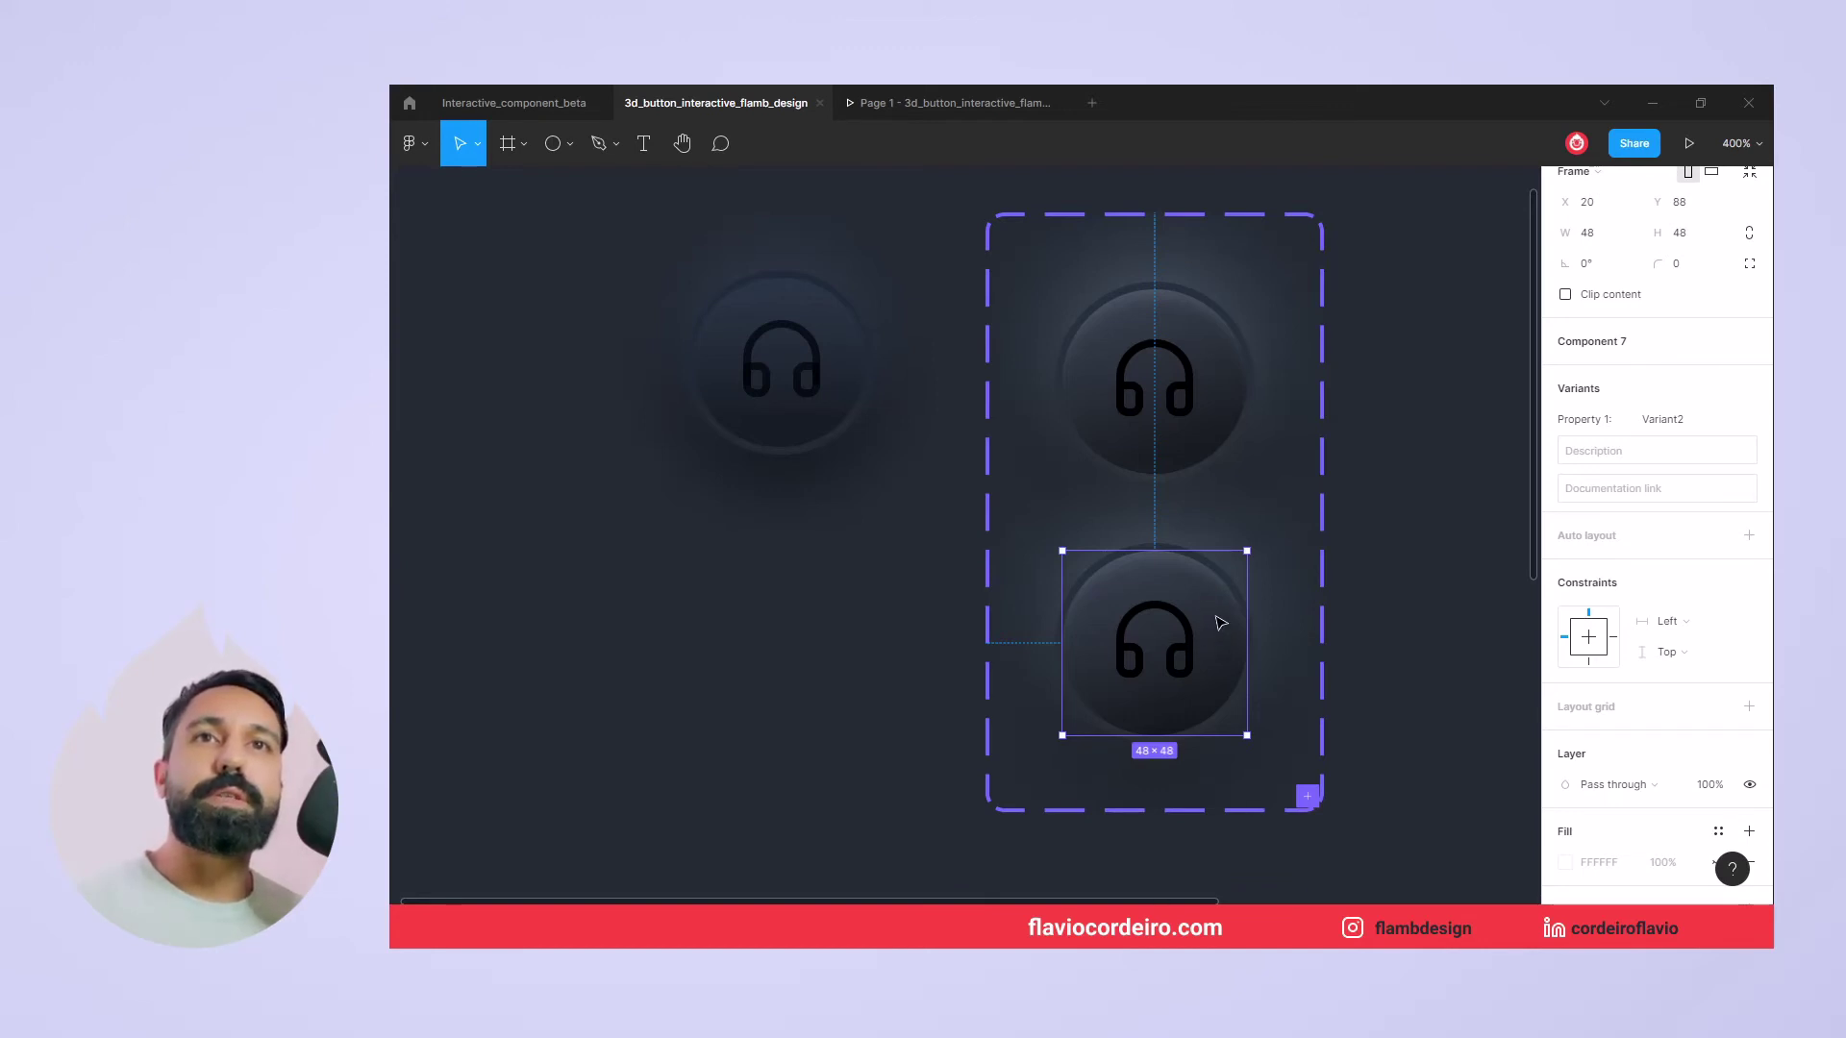
left_click(1221, 623)
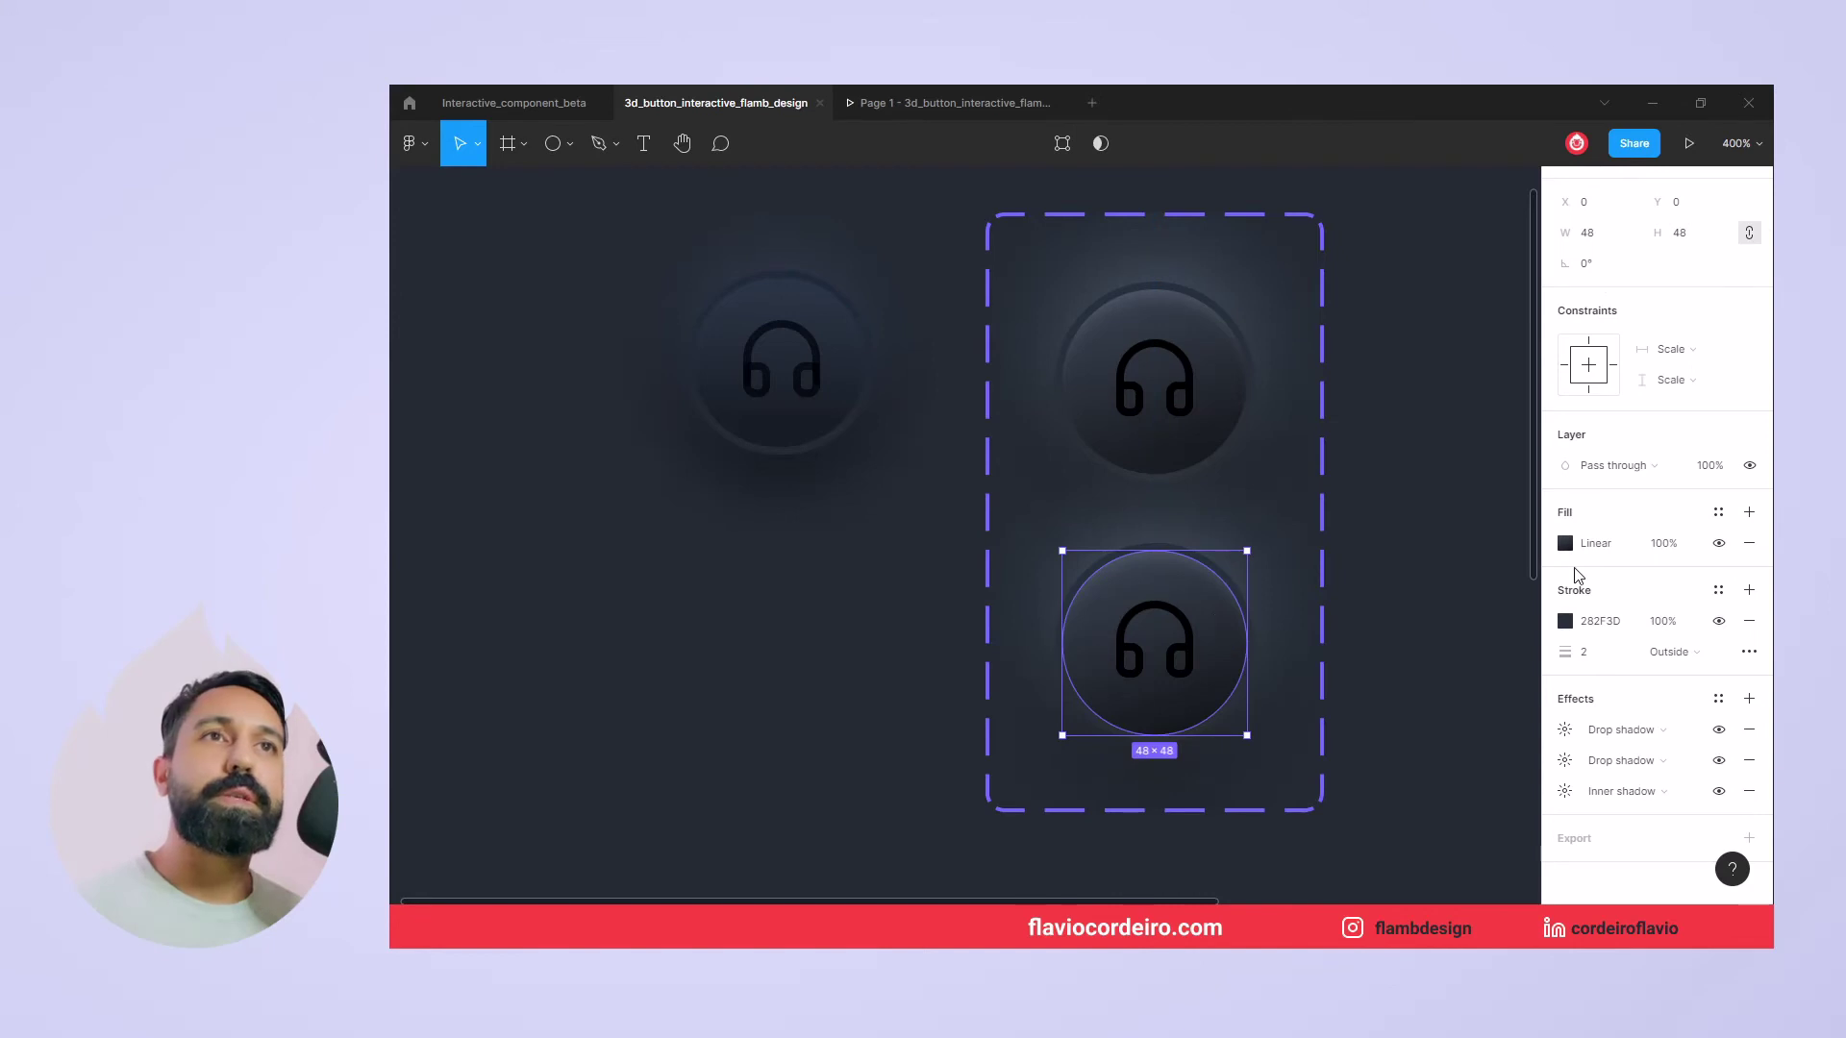
Angle the lower variant's gradient diagonally and darken its first stop to 313843
left_click(1565, 545)
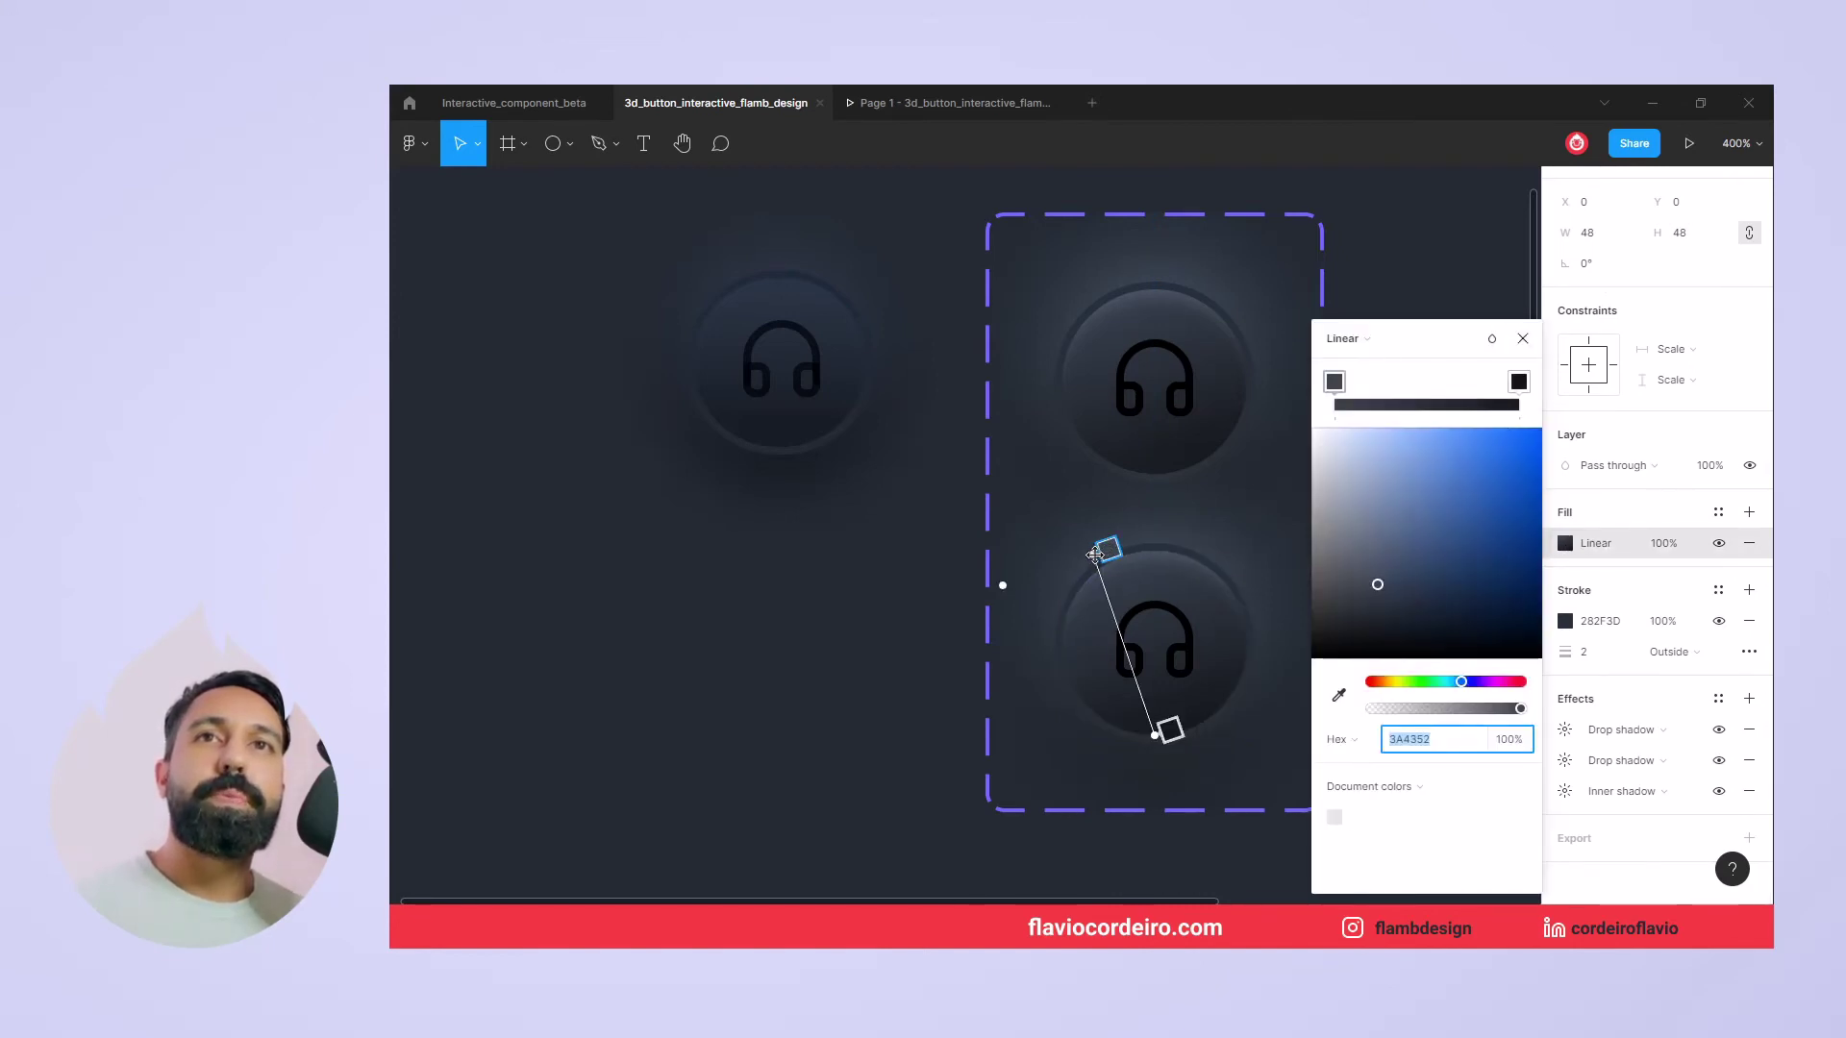
mouse_move(1095, 555)
left_mouse_down()
mouse_move(1174, 557)
mouse_move(1237, 610)
mouse_move(1248, 750)
mouse_move(1140, 716)
mouse_move(1085, 569)
mouse_move(1115, 544)
mouse_move(1122, 569)
left_mouse_up()
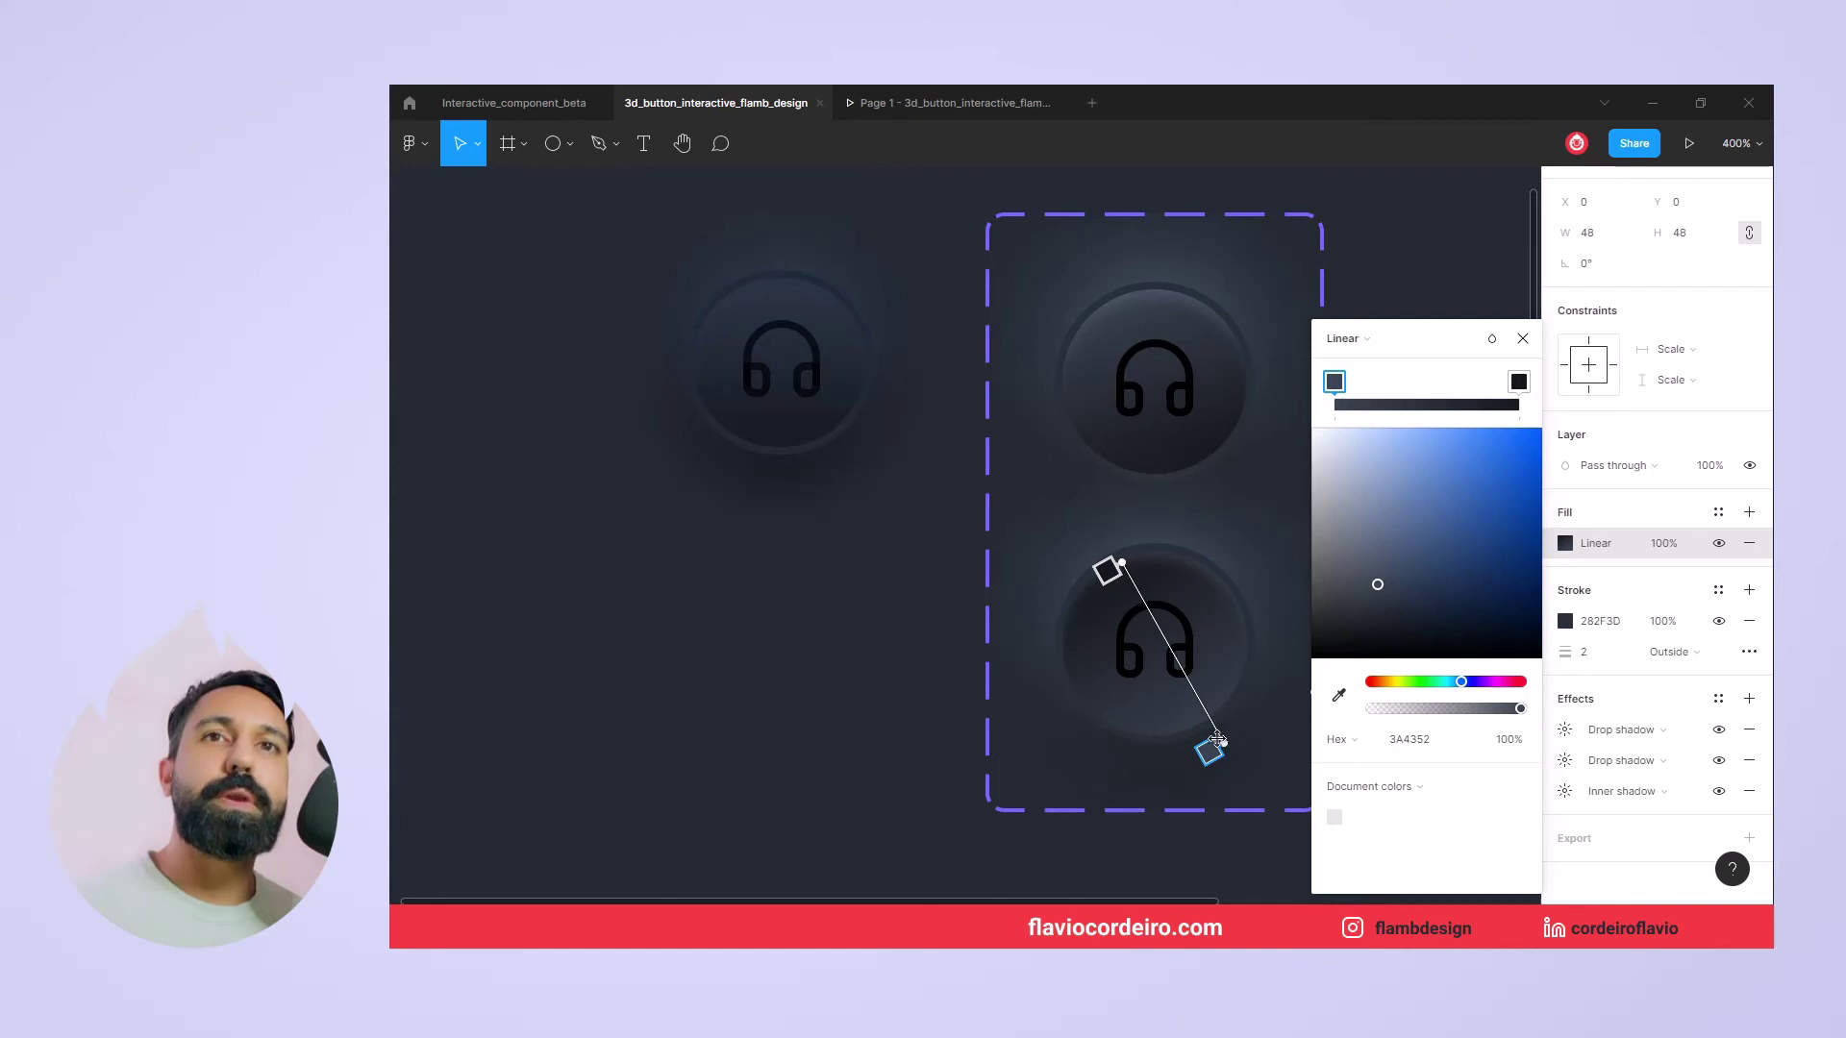
left_click_drag(1212, 748, 1201, 748)
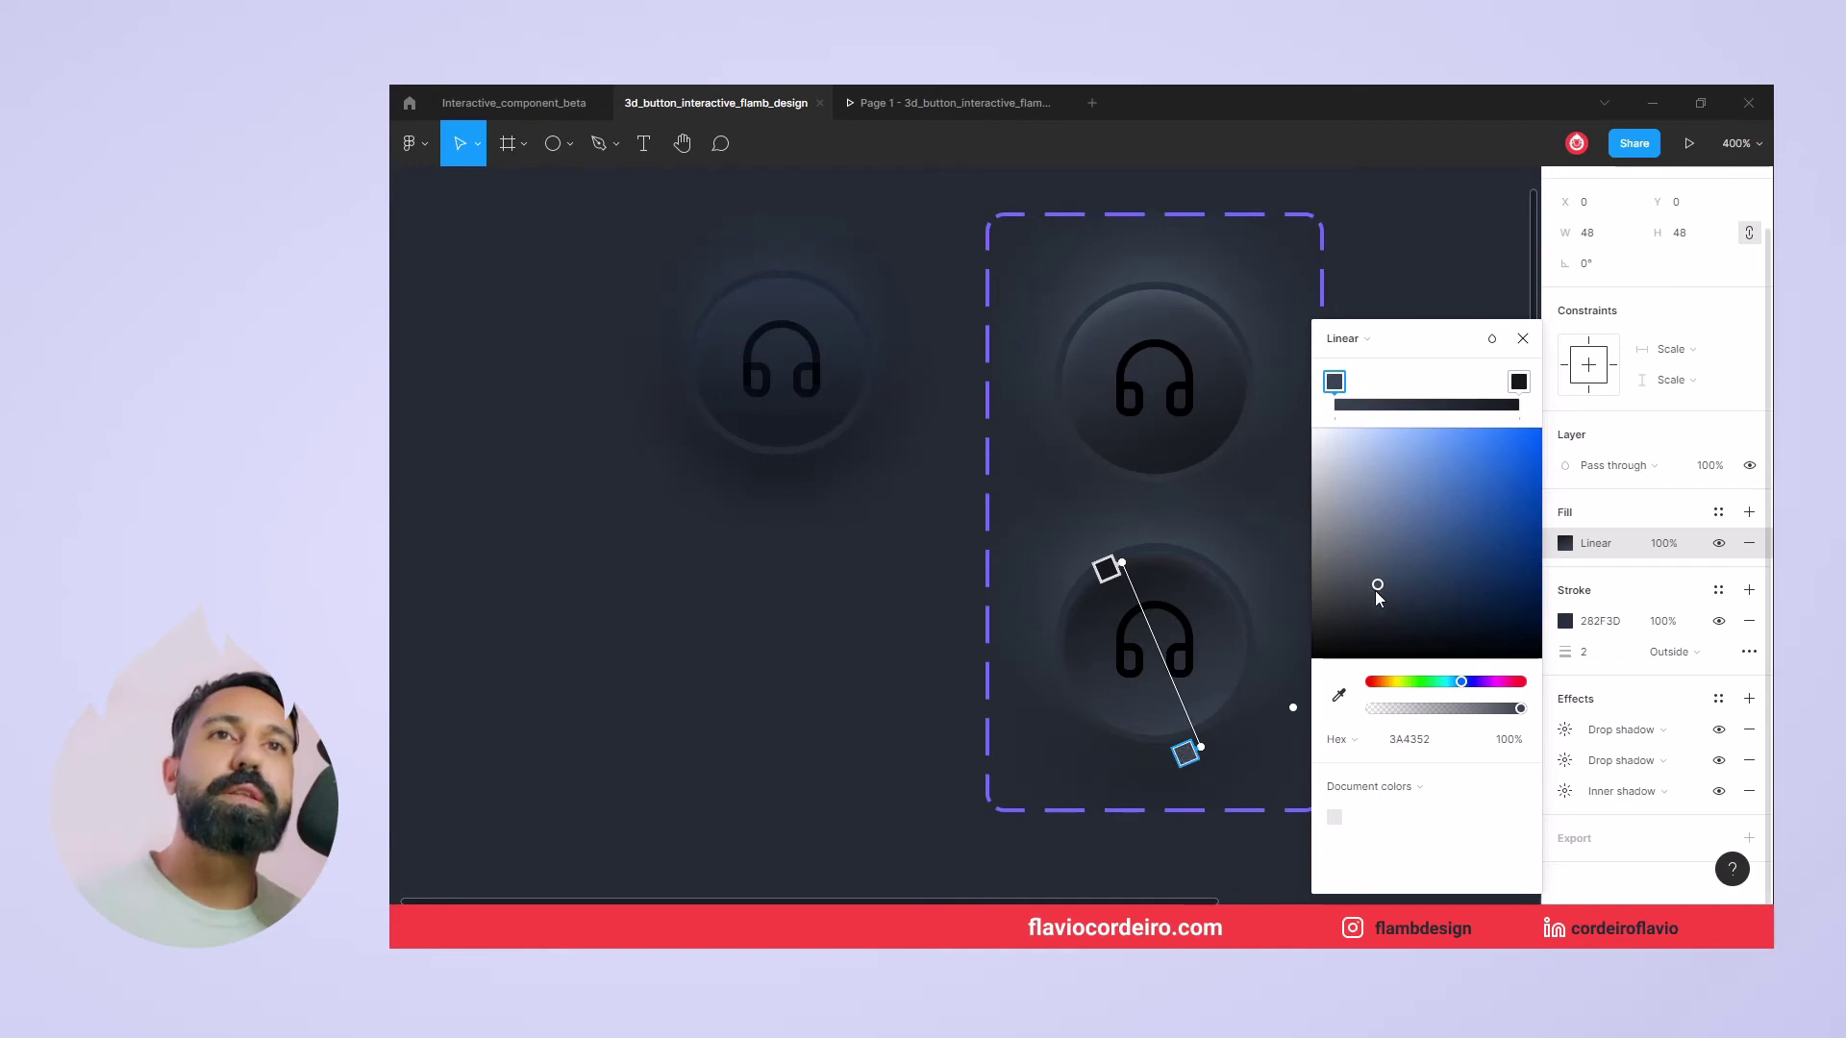
left_click_drag(1376, 592, 1380, 606)
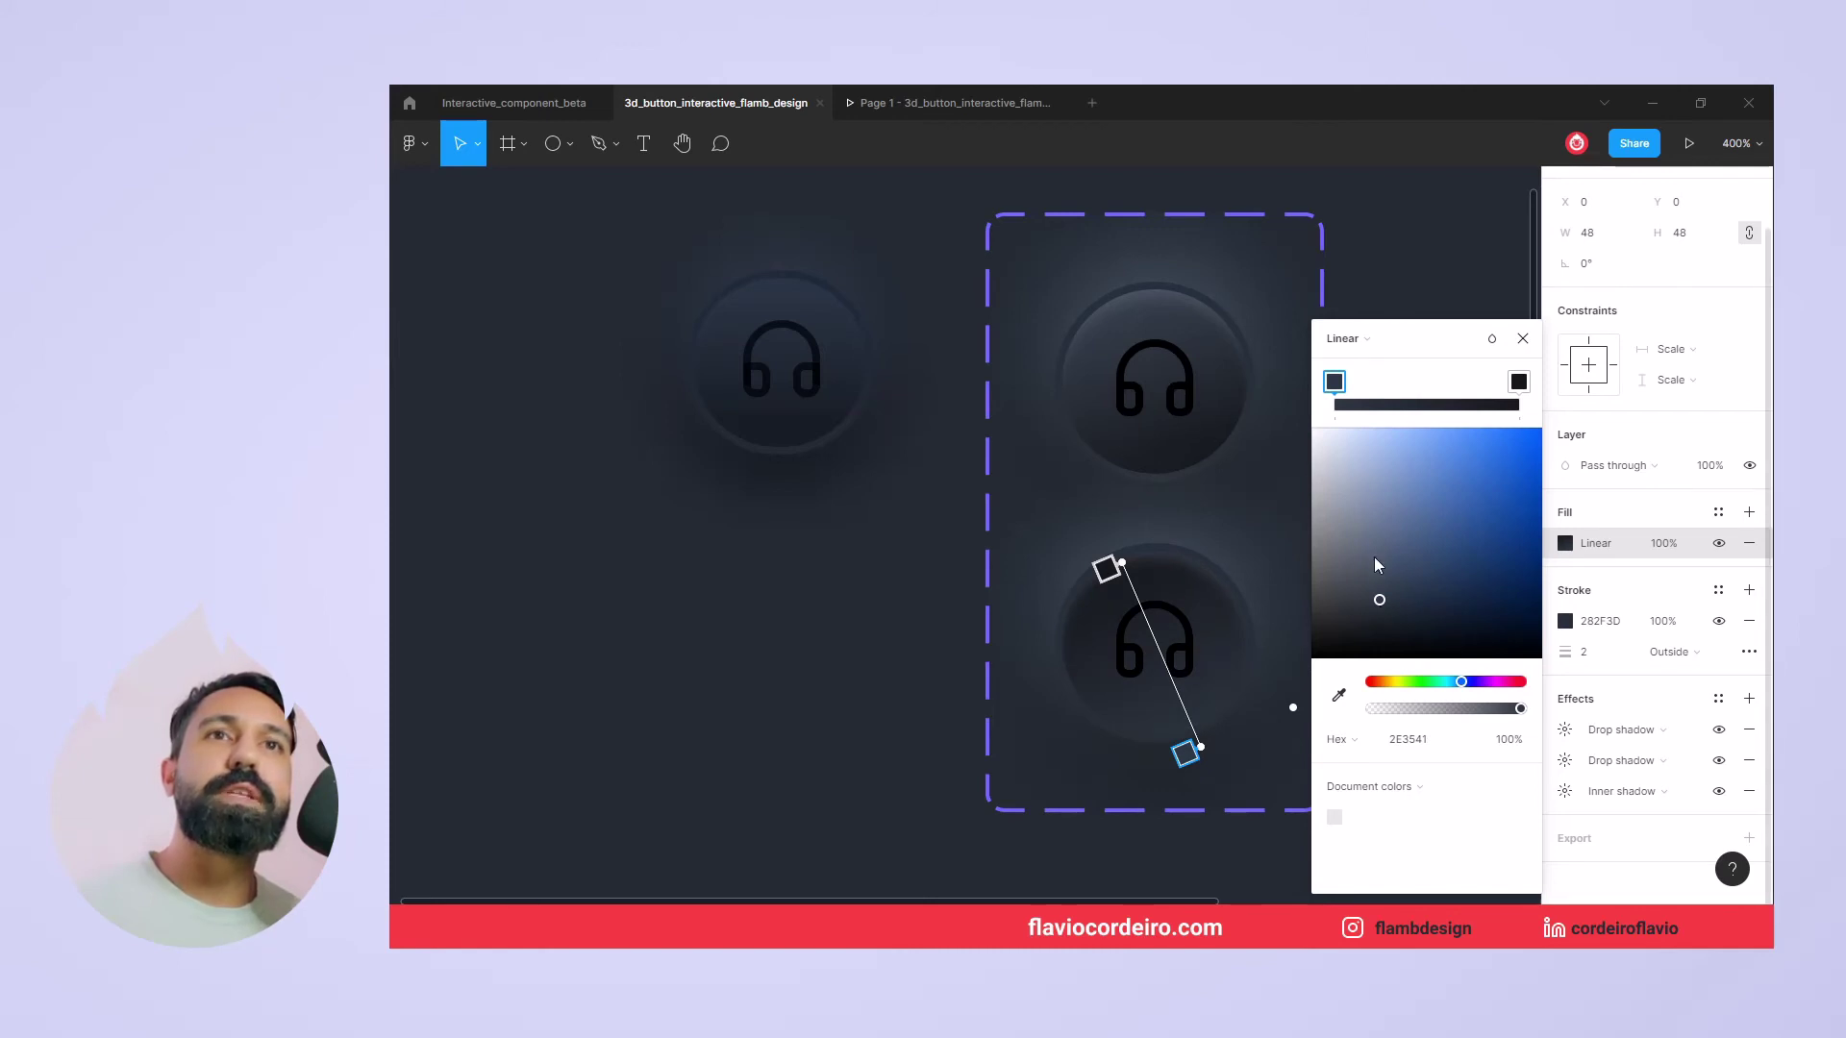
left_click(1375, 602)
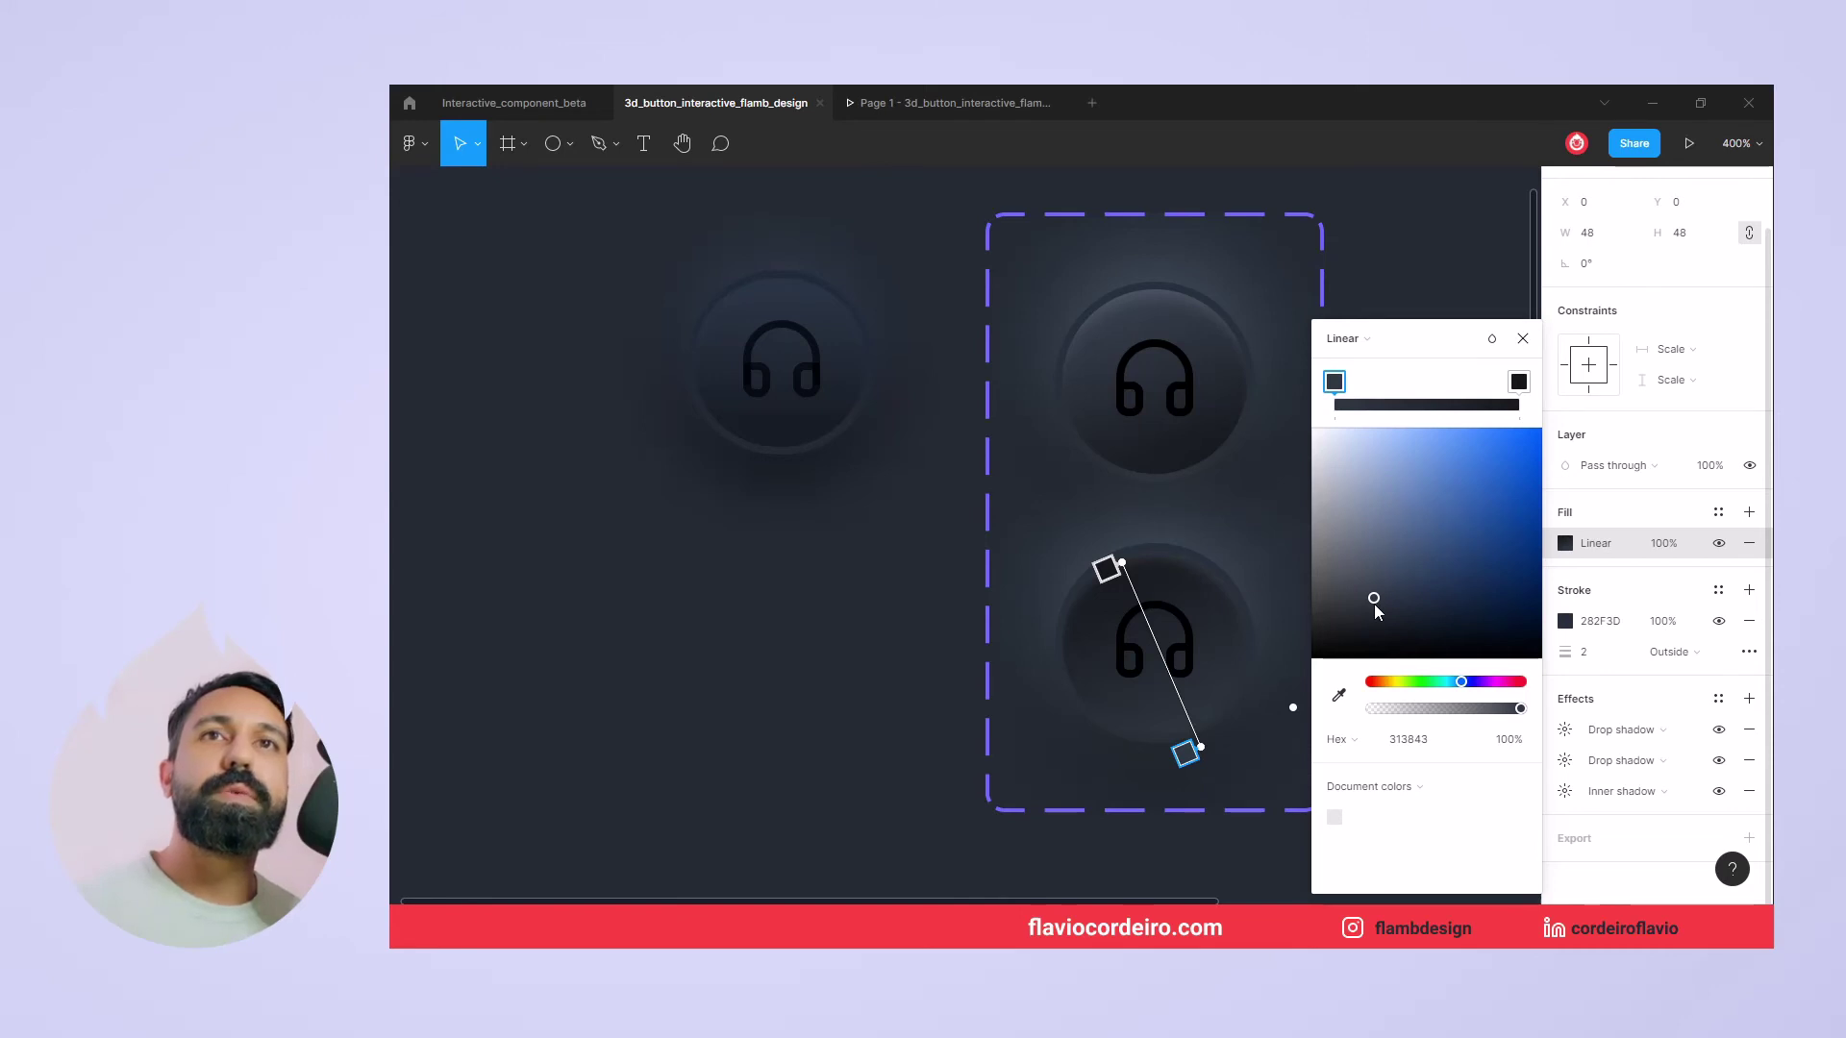
key("Escape")
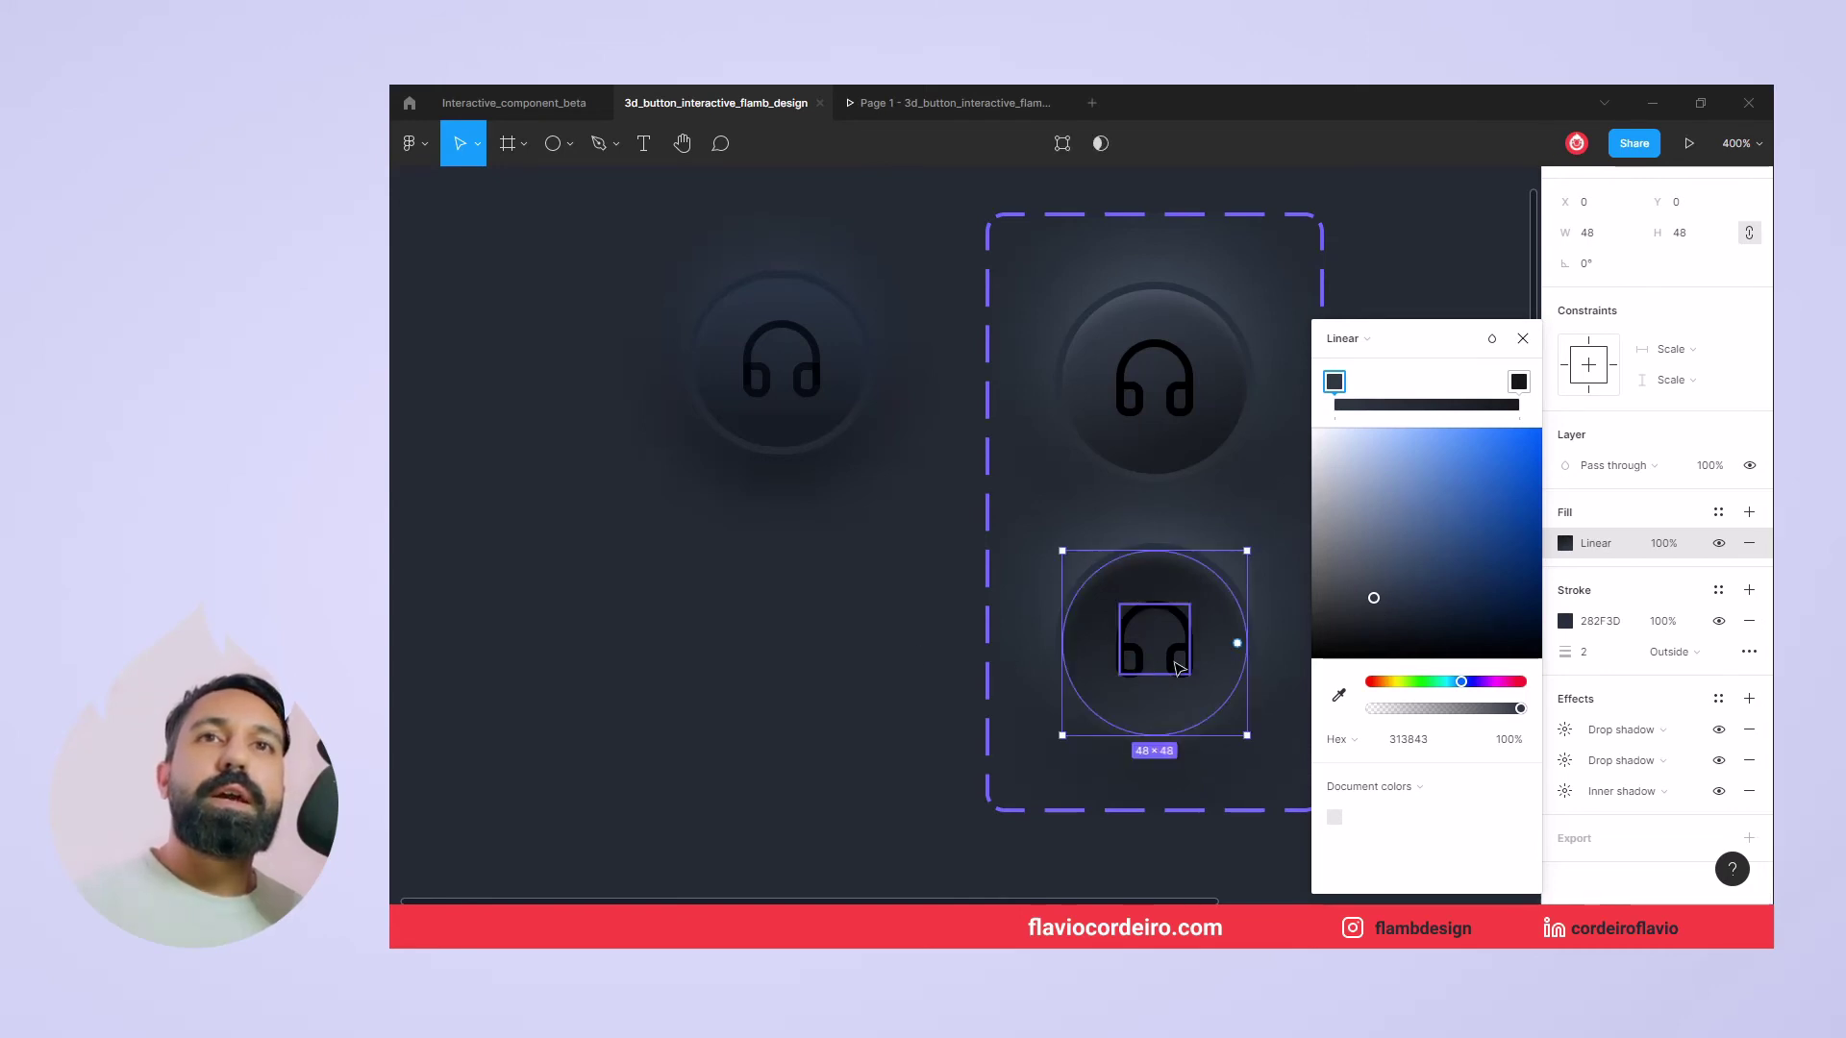
Turn off the inner shadow effect on the lower variant's circle
left_click(1179, 668)
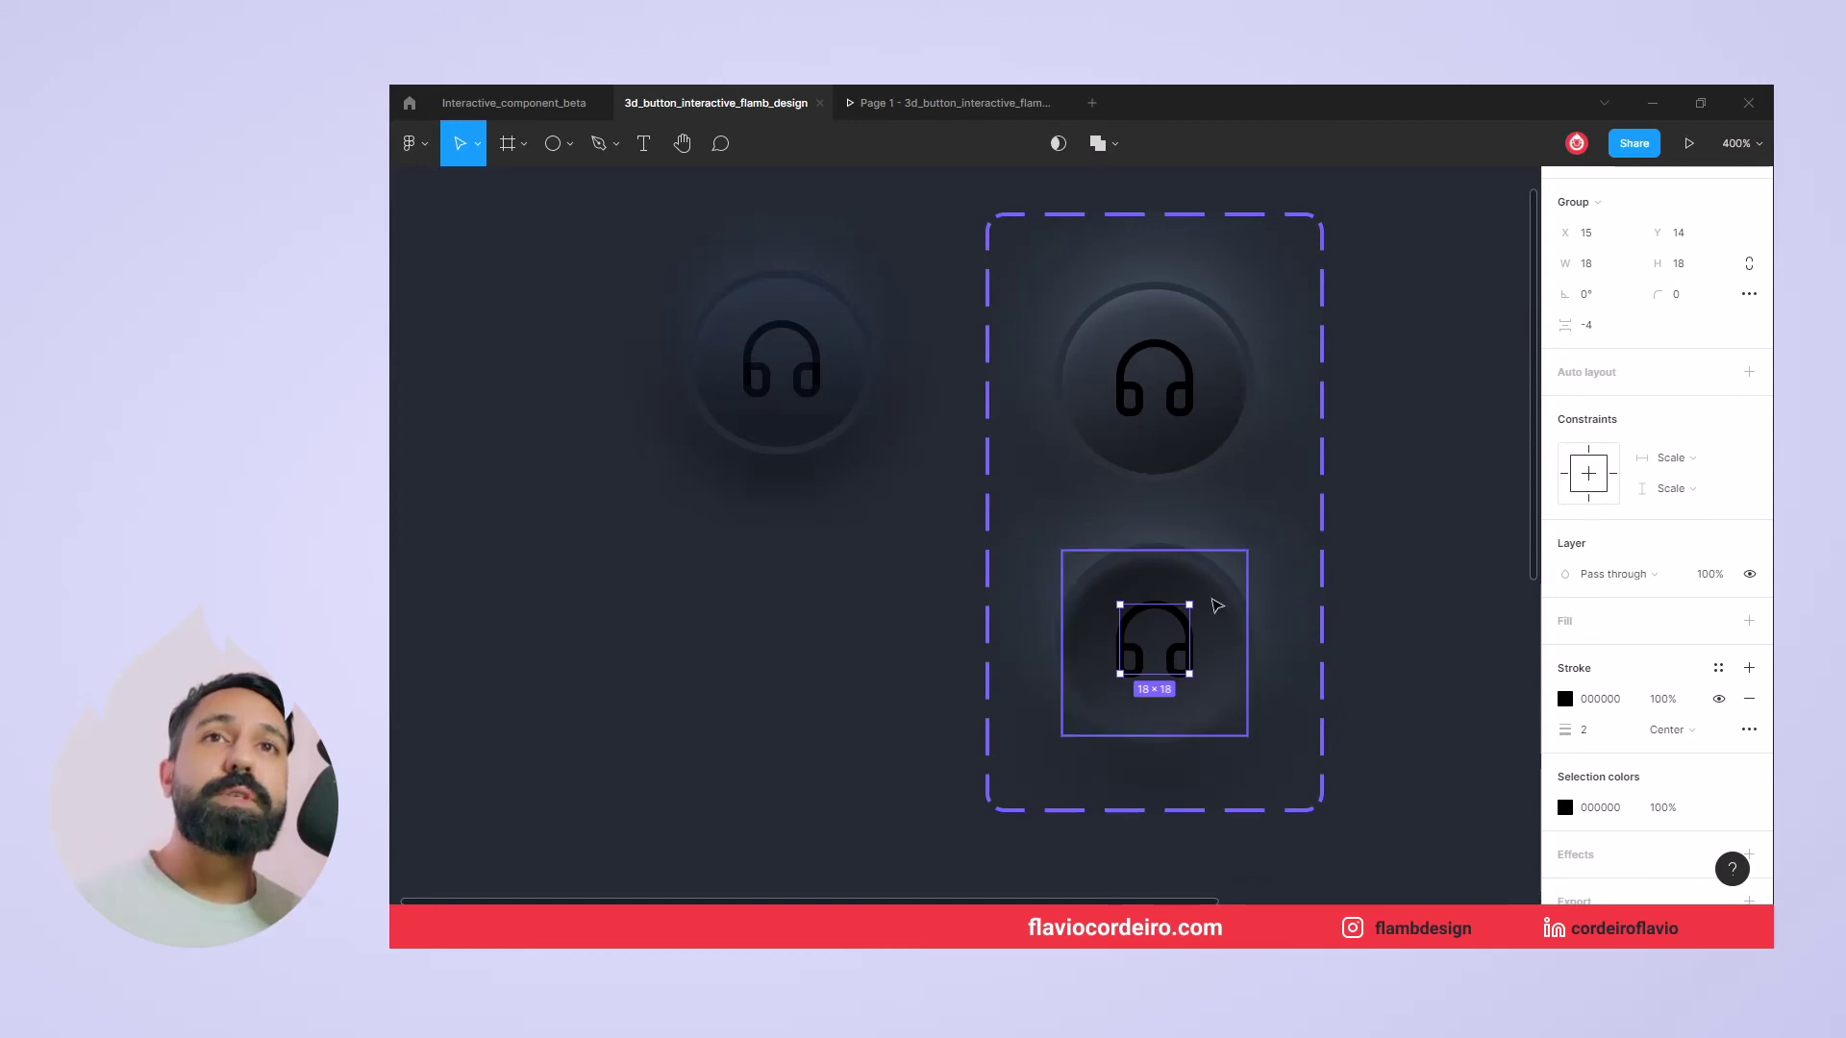
key("Escape")
left_click(1216, 606)
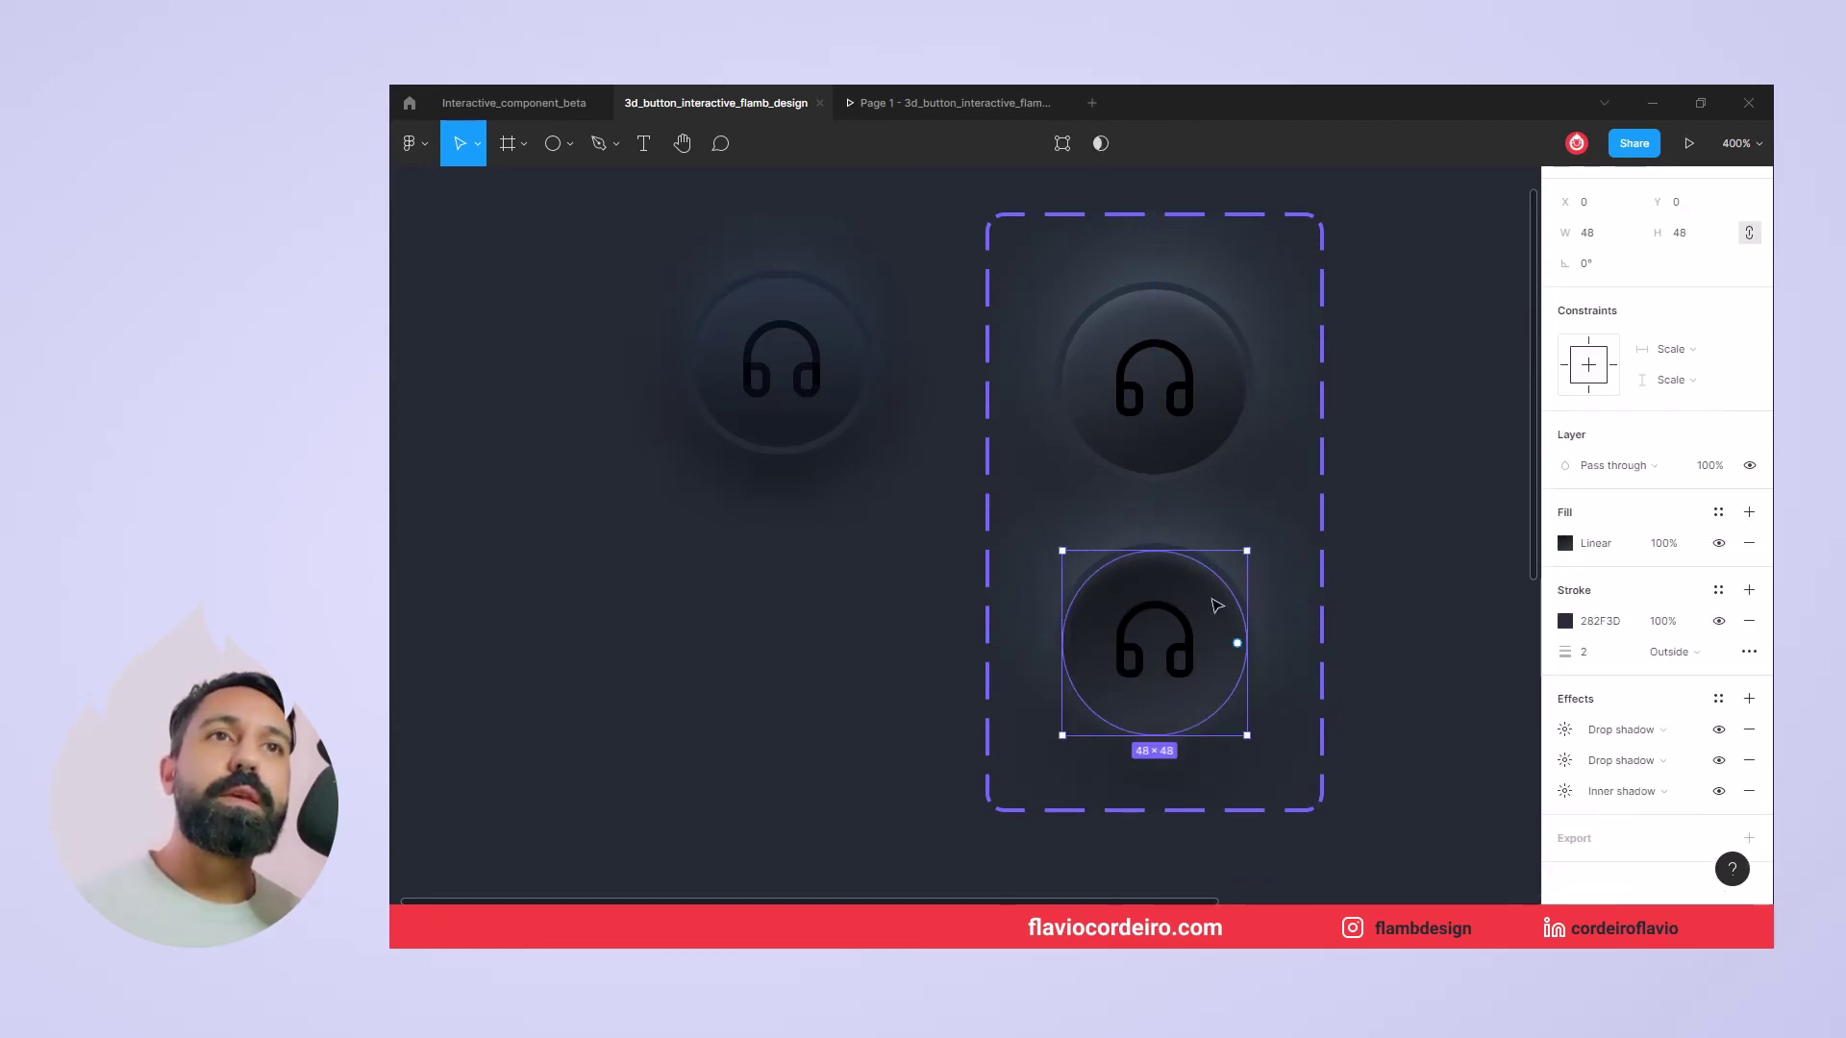
left_click(1721, 794)
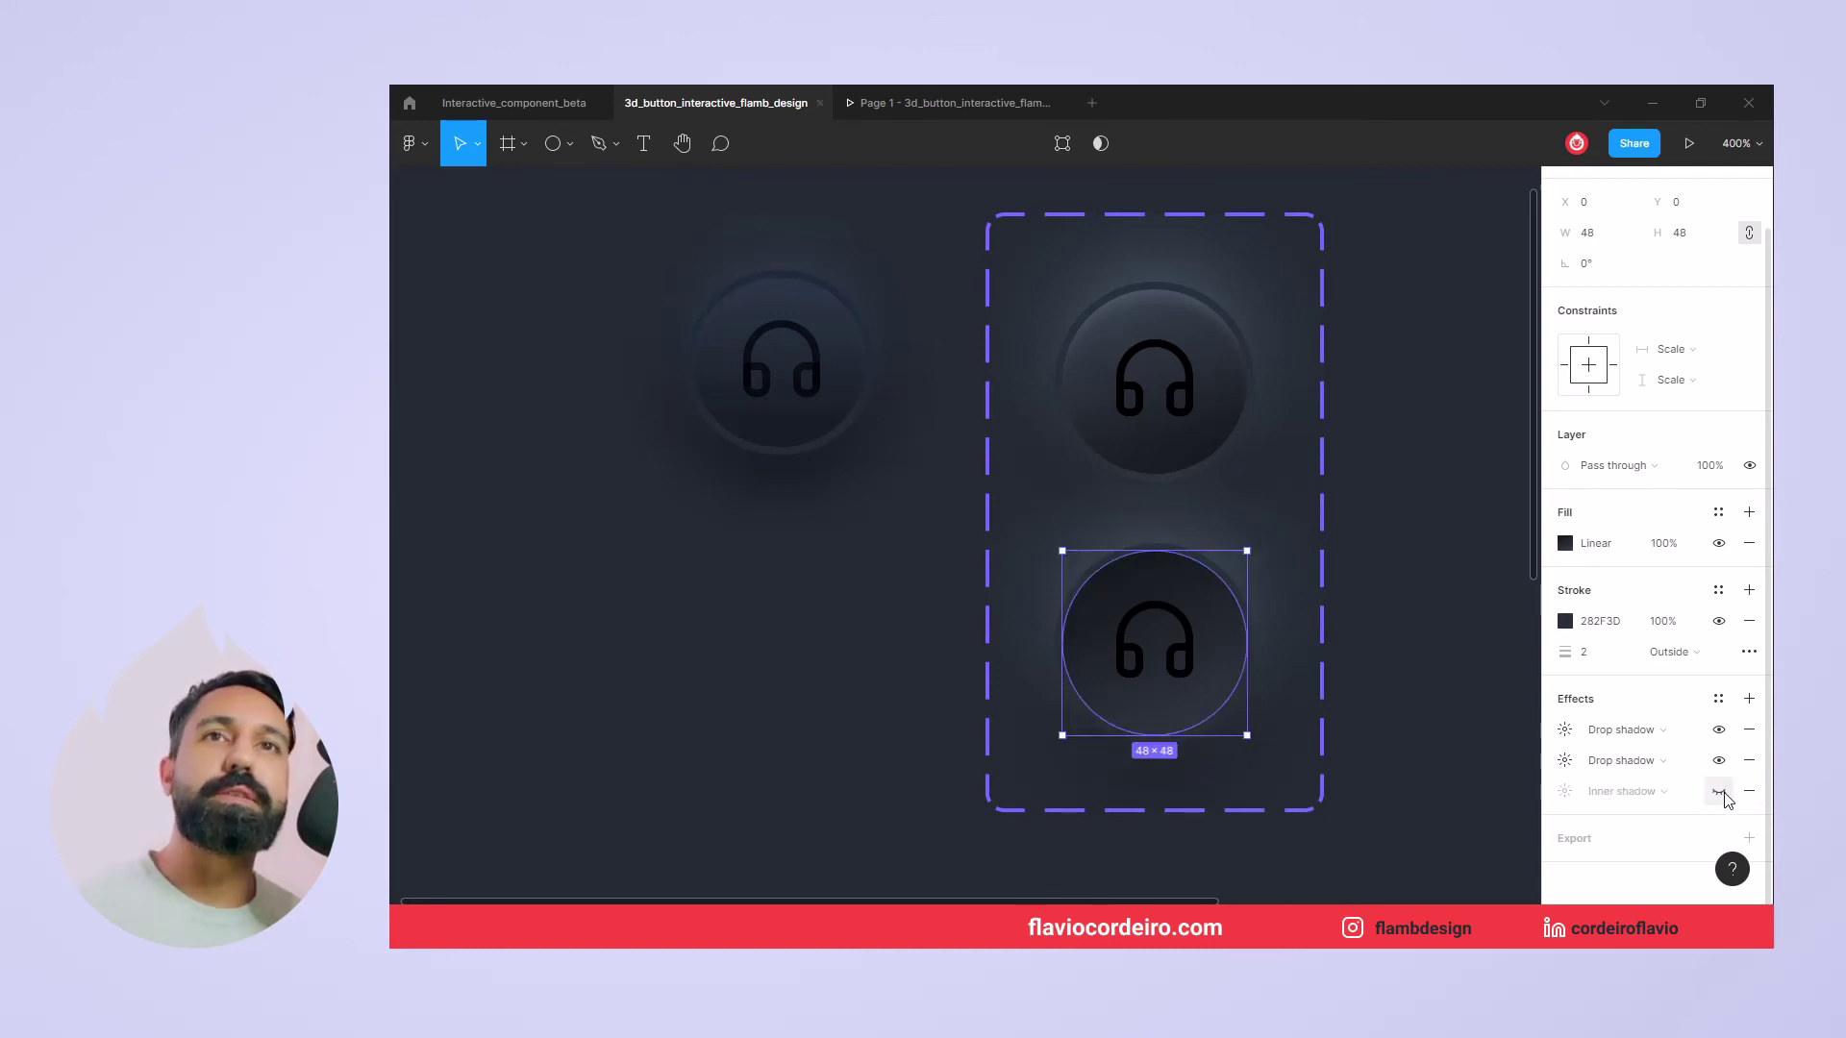
left_click(1442, 654)
Make the lower variant's headphone icon stroke white (FFFFFF)
left_click(1187, 664)
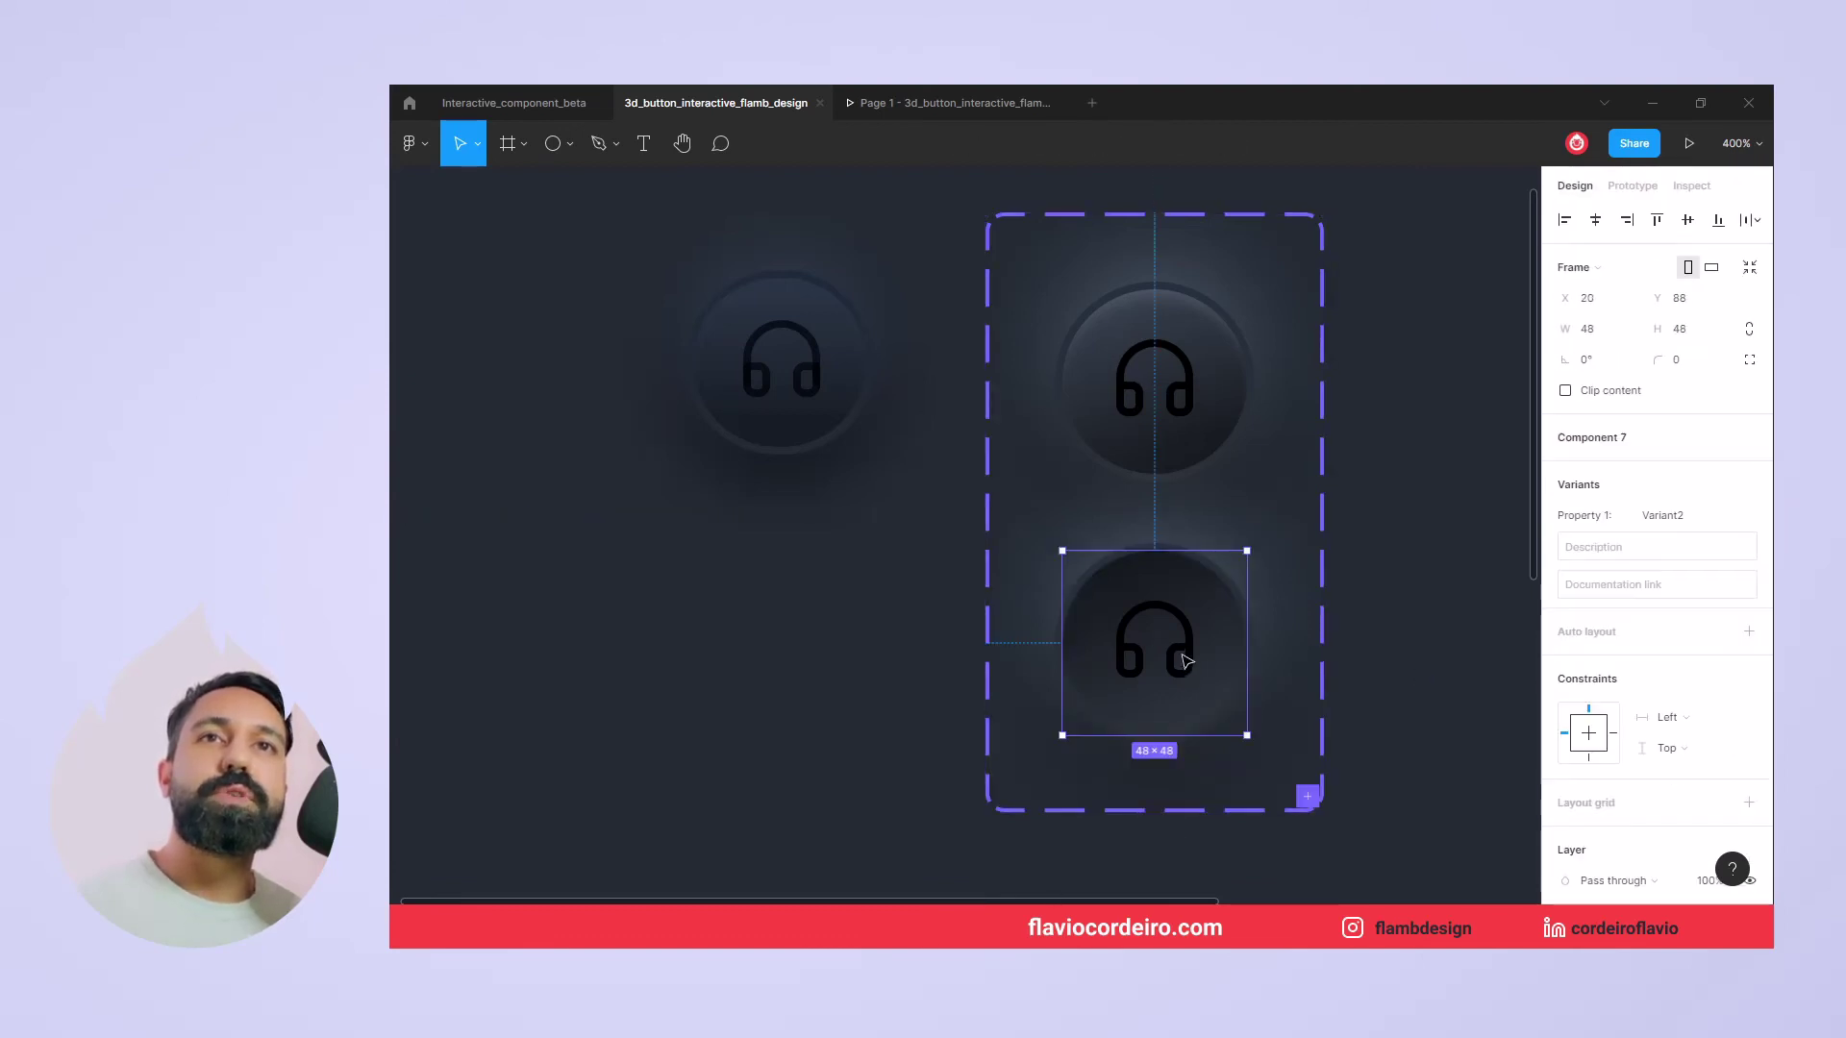
left_click(1192, 653)
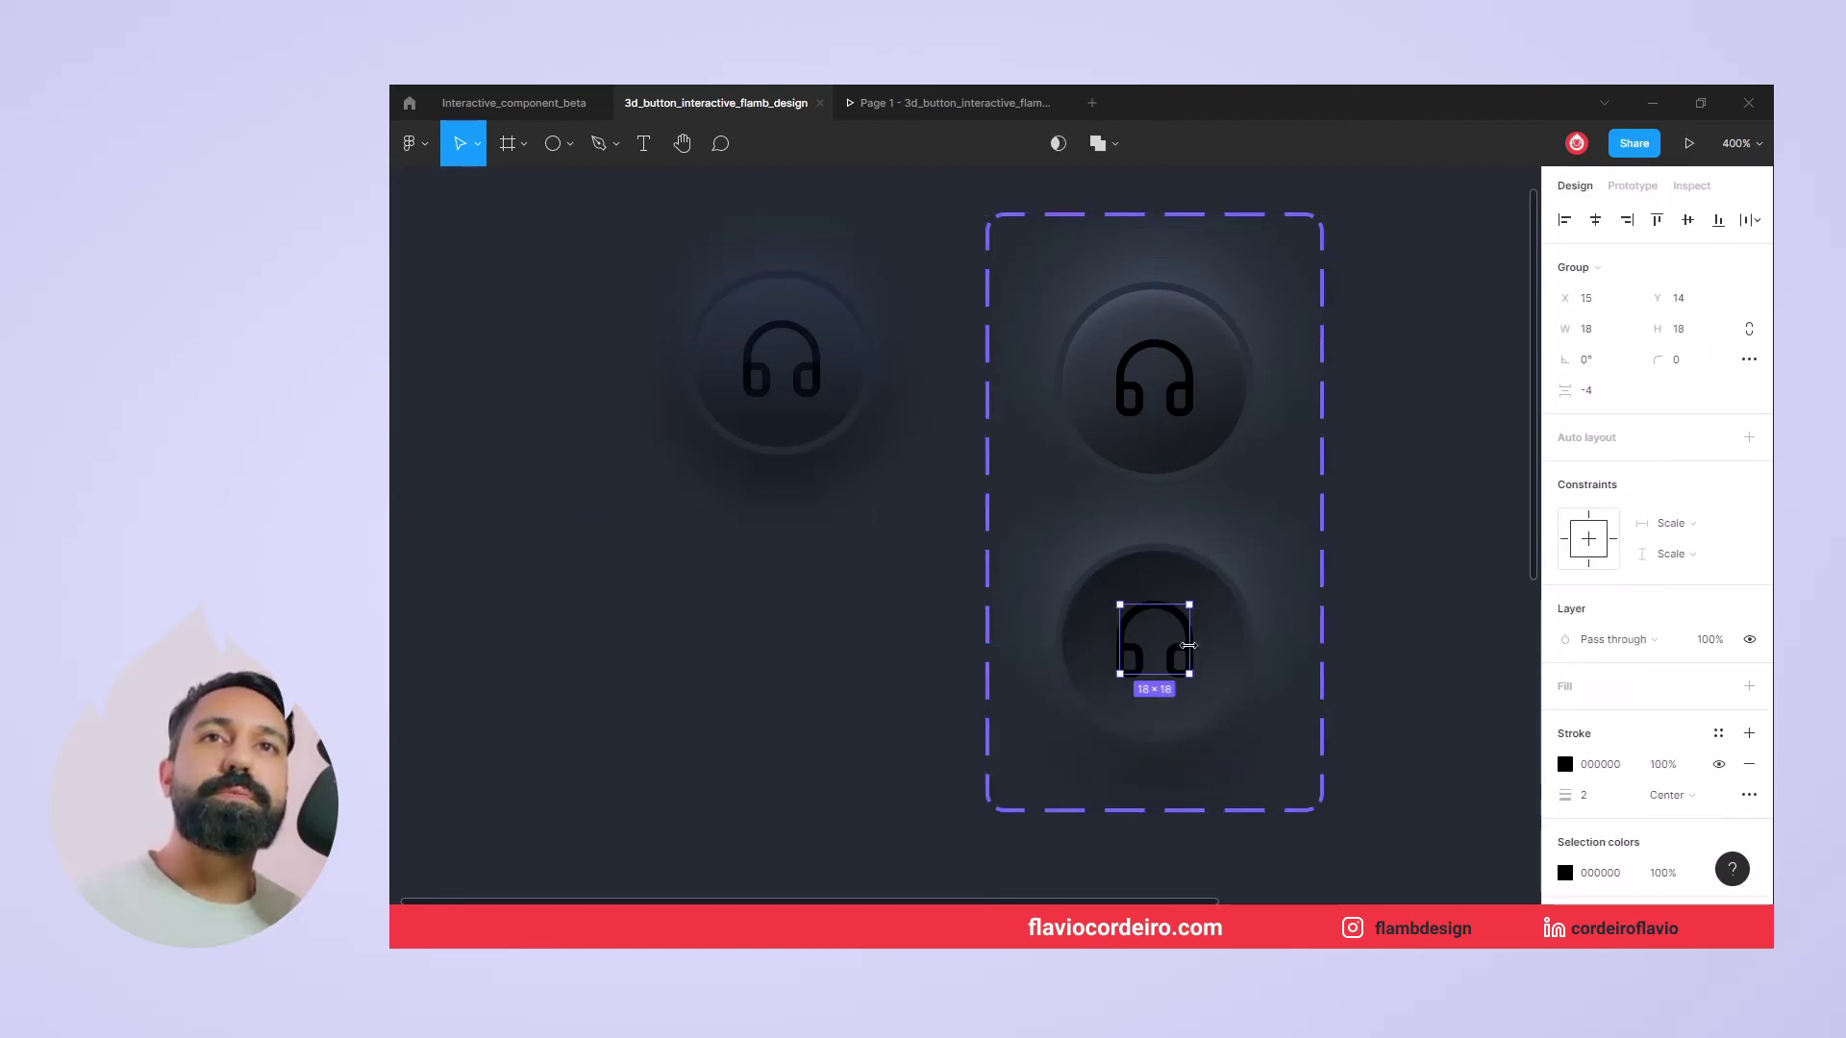
left_click(1566, 765)
left_click_drag(1402, 569, 1313, 428)
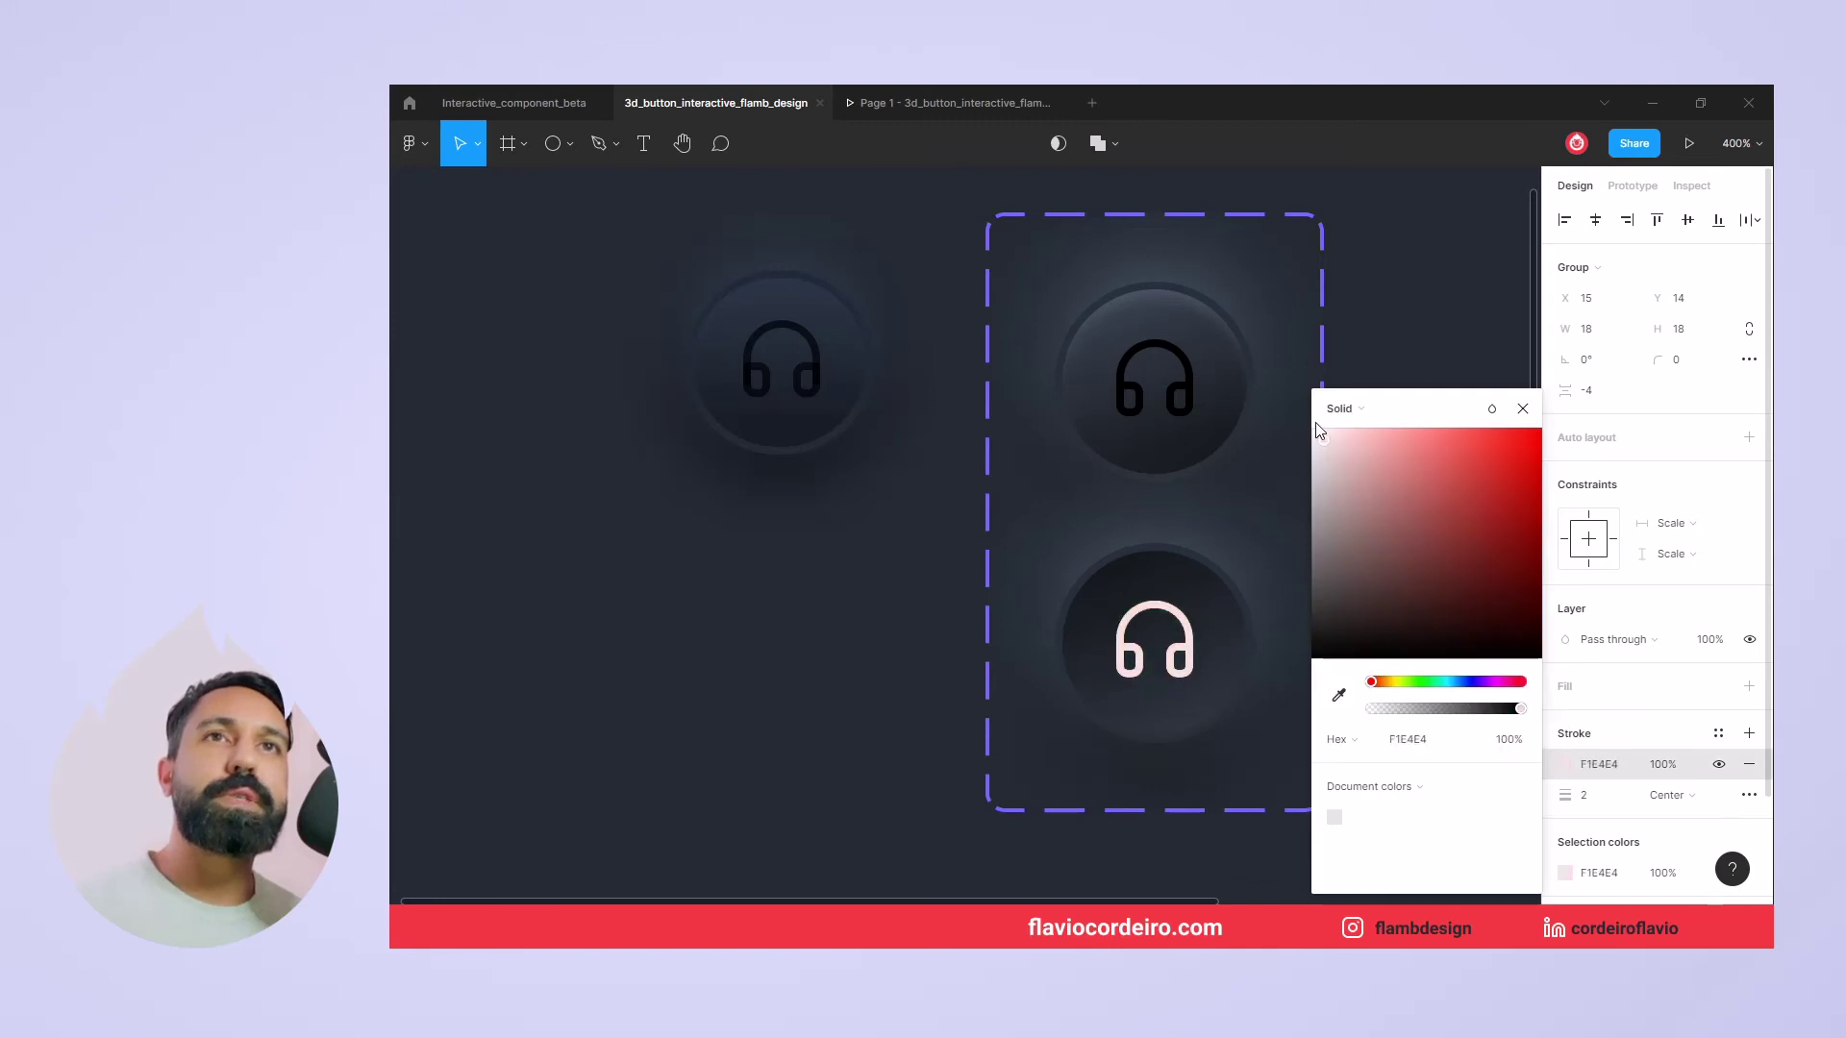
left_click(832, 590)
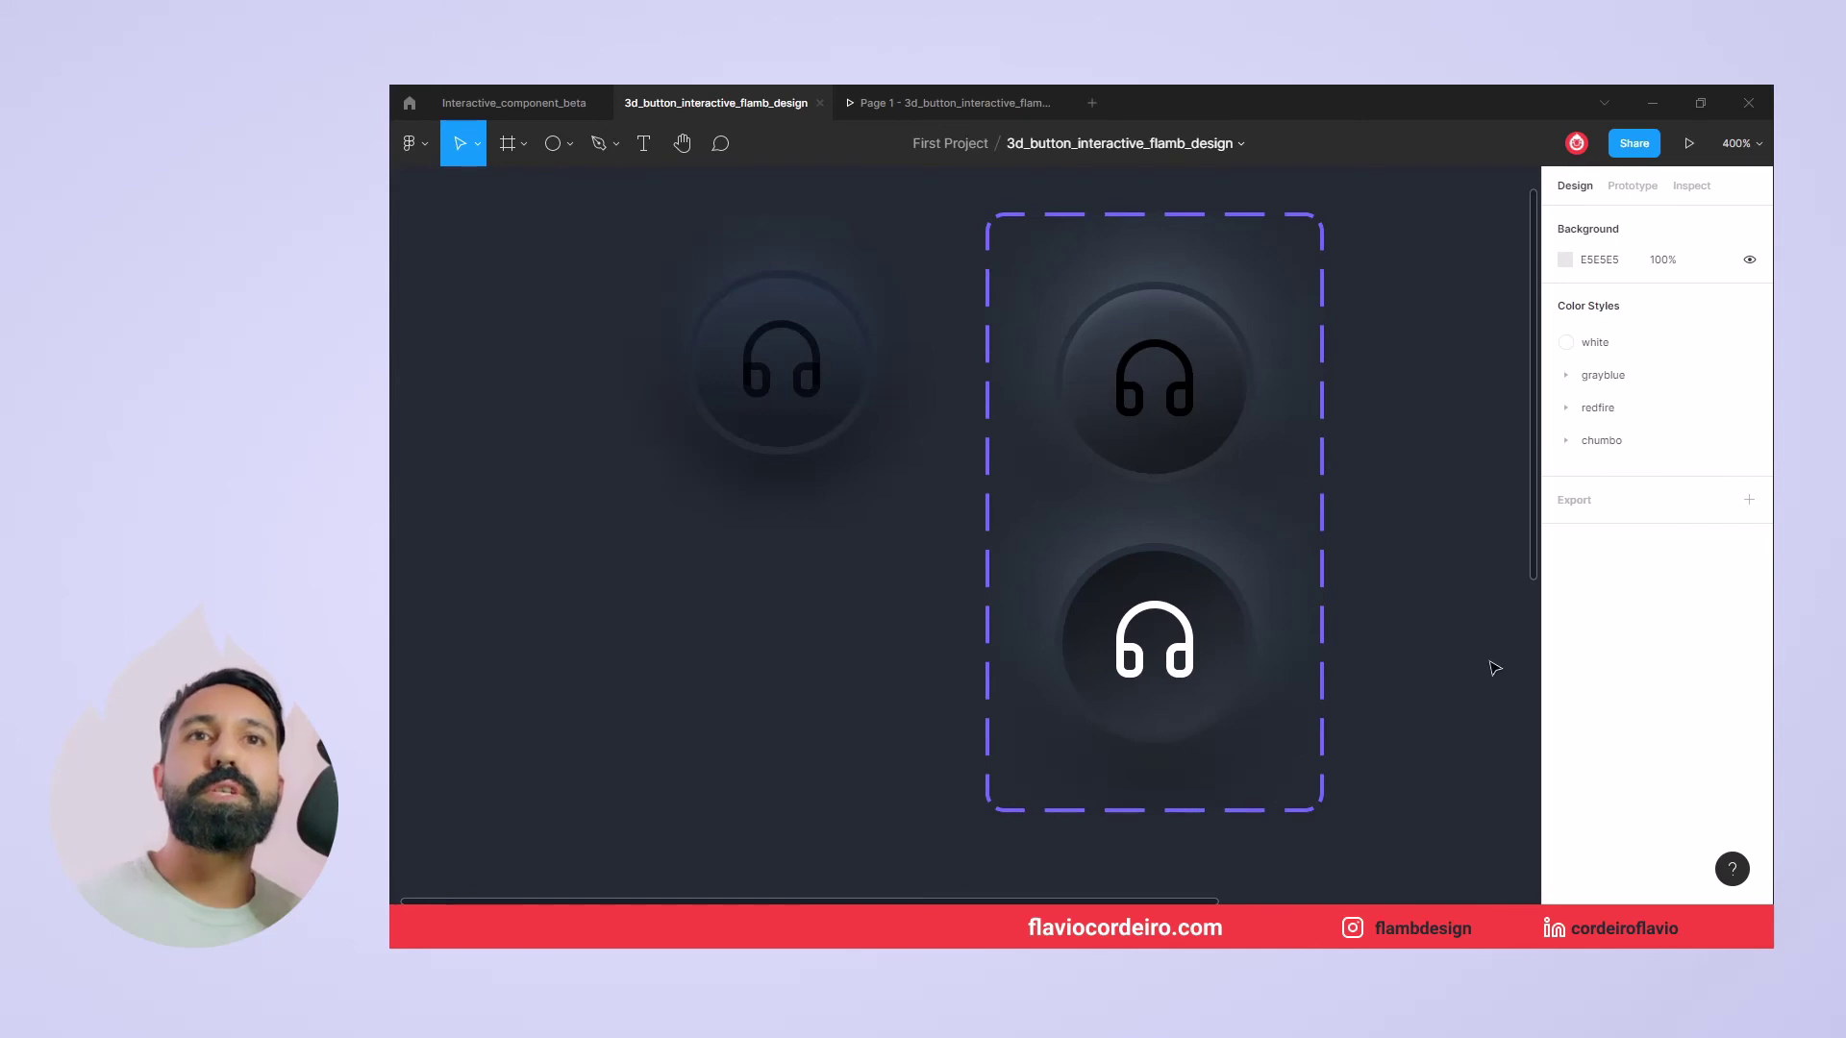
scroll(1488, 675, "up", 1)
scroll(1488, 675, "up", 1)
scroll(1488, 675, "up", 1)
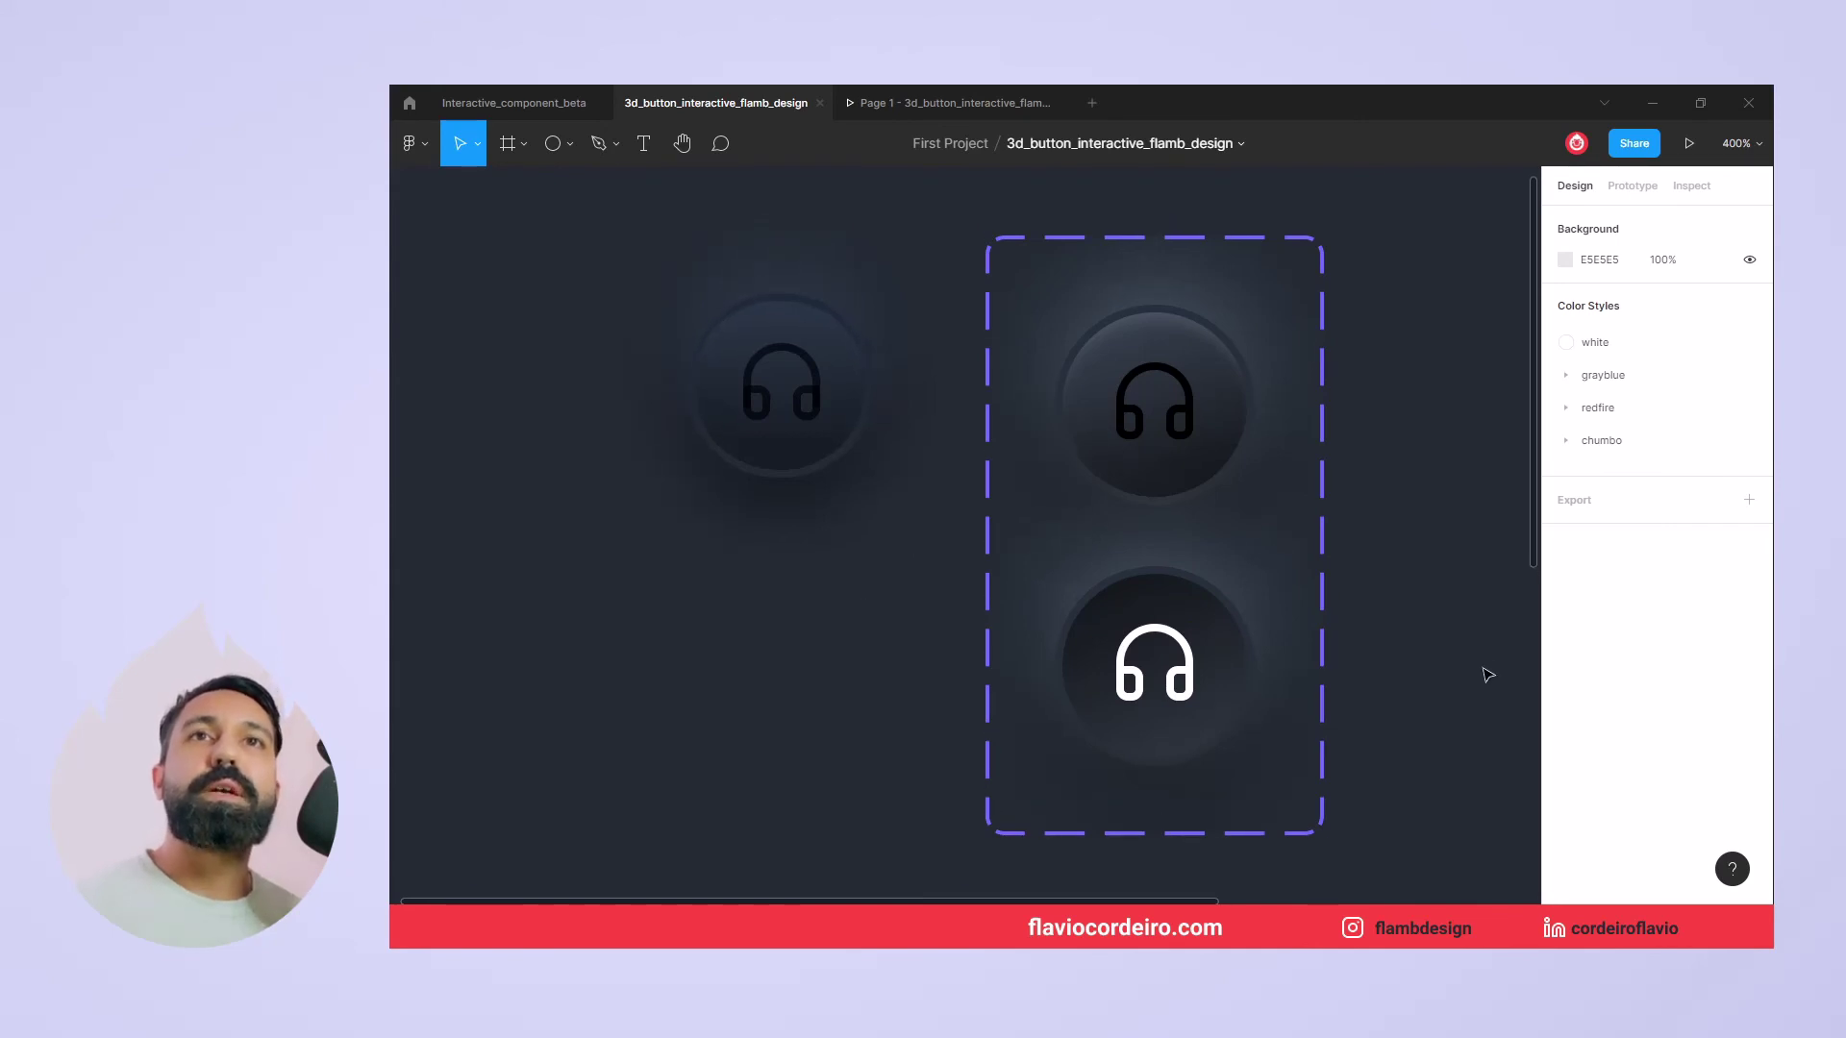
left_click_drag(1402, 408, 1270, 435)
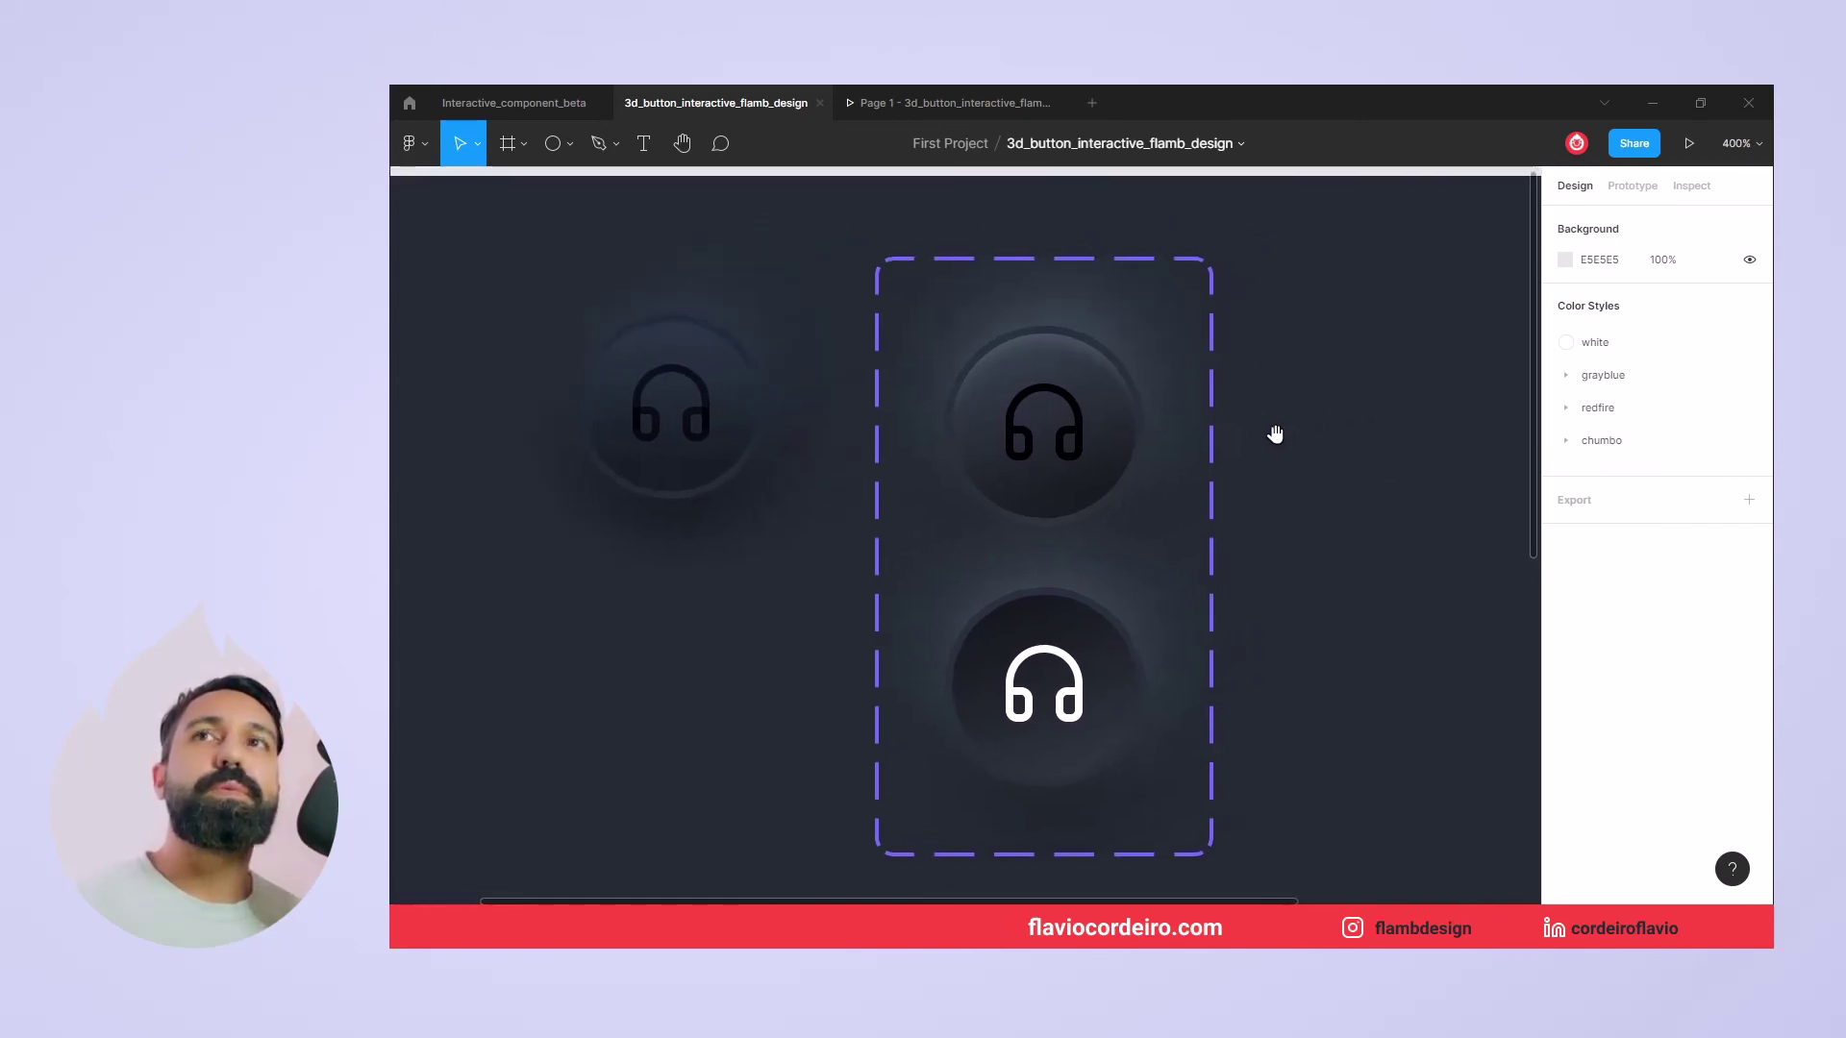
Link the top variant to the lower one on click with Smart animate, Ease out, 150ms
left_click(1642, 187)
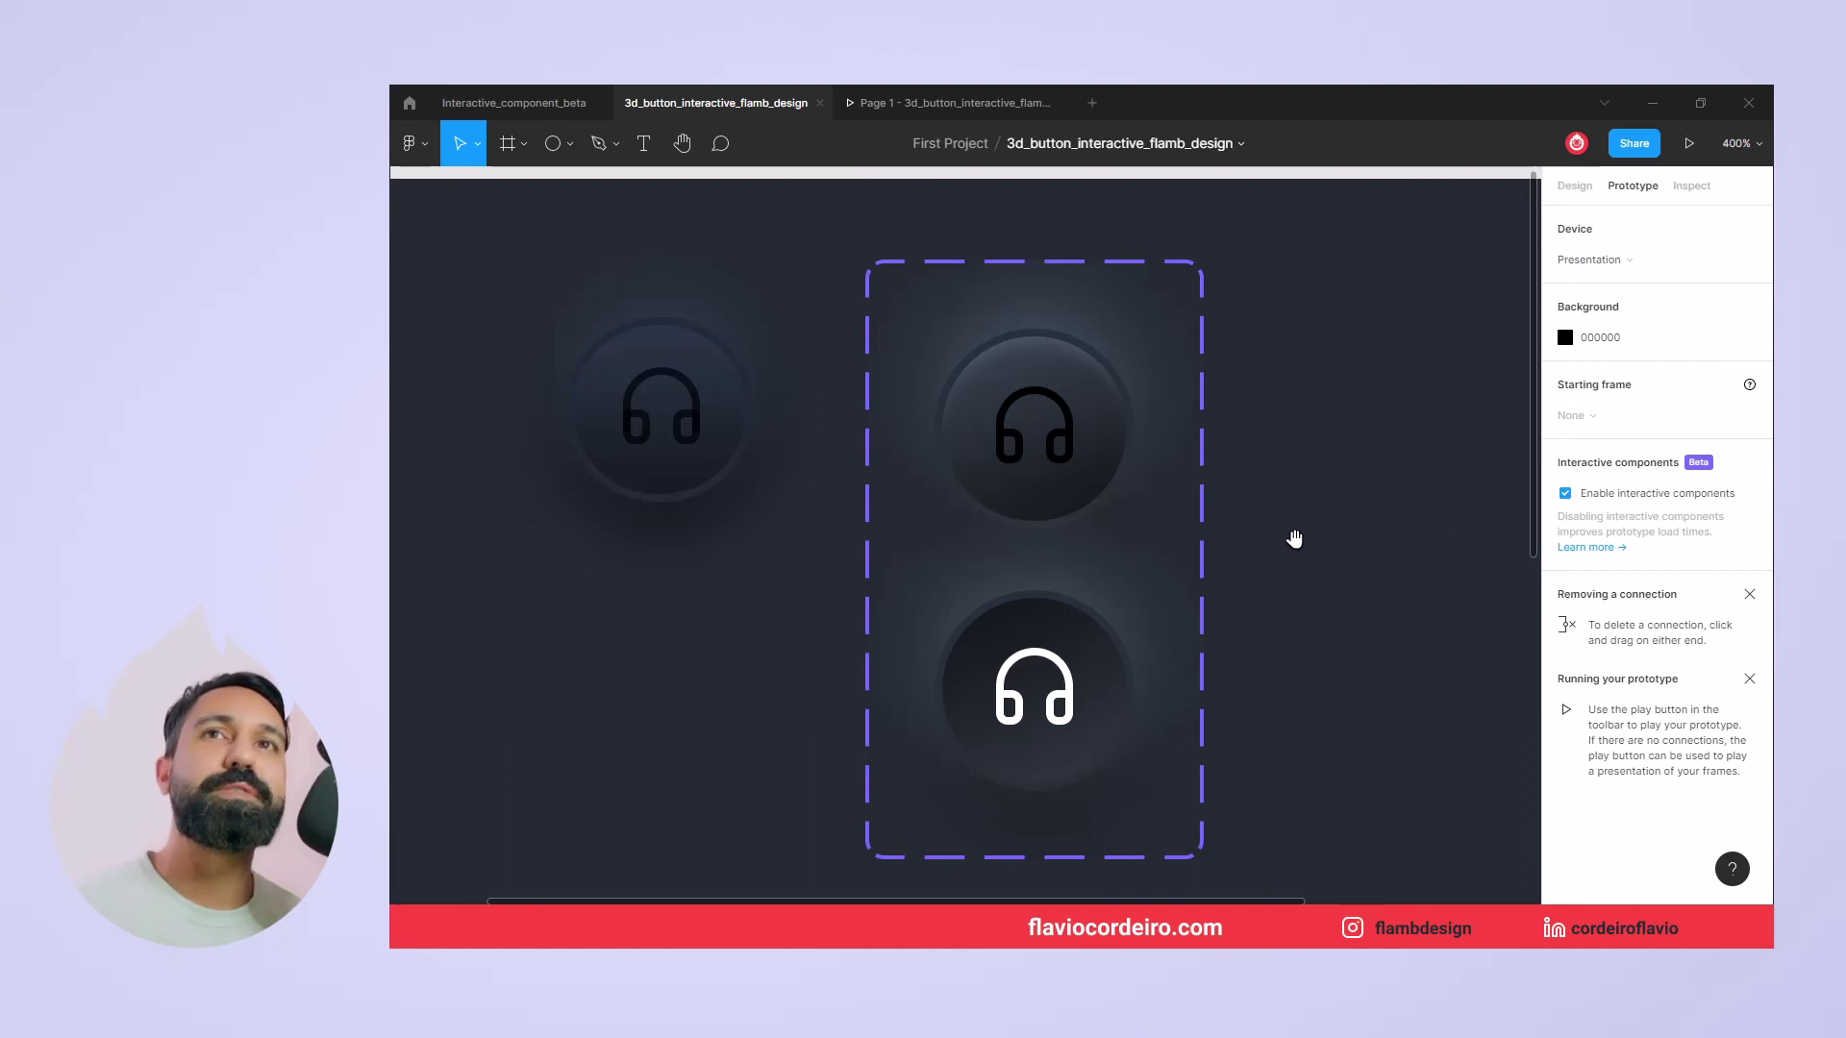
left_click(1072, 450)
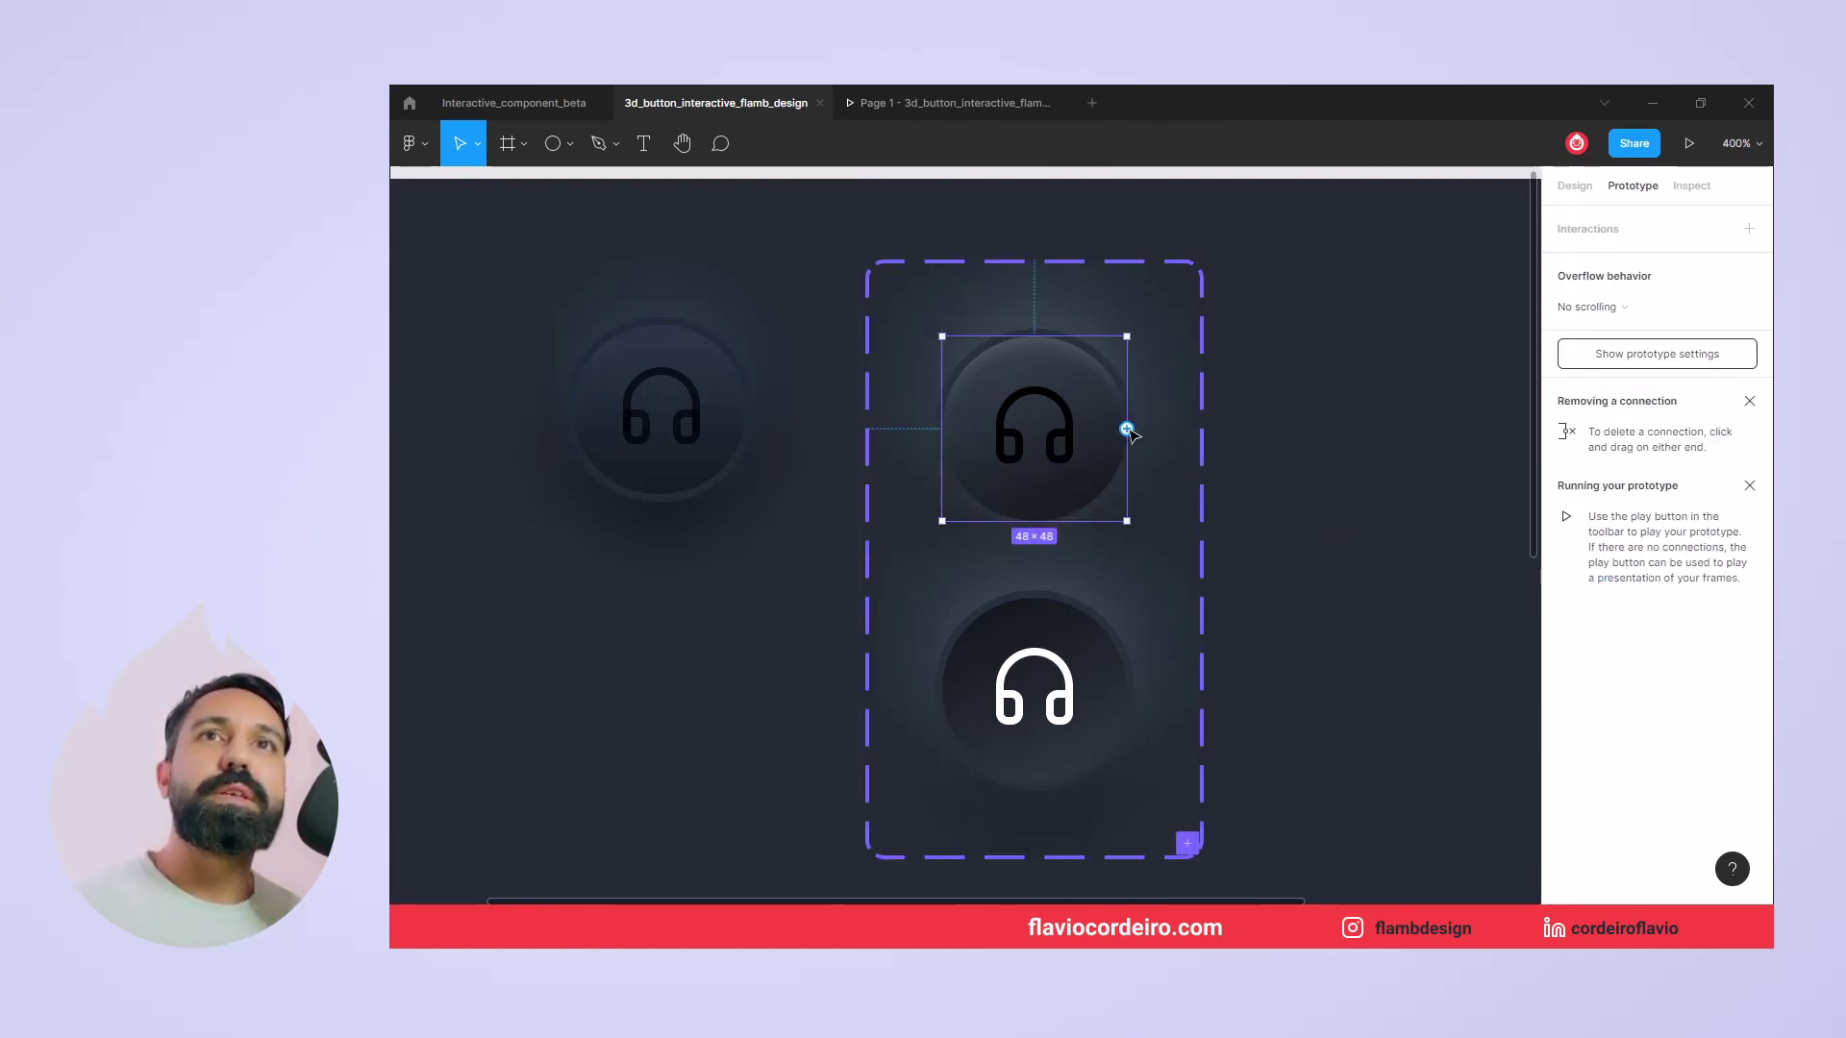
mouse_move(1127, 429)
left_mouse_down()
mouse_move(1106, 595)
mouse_move(1077, 620)
left_mouse_up()
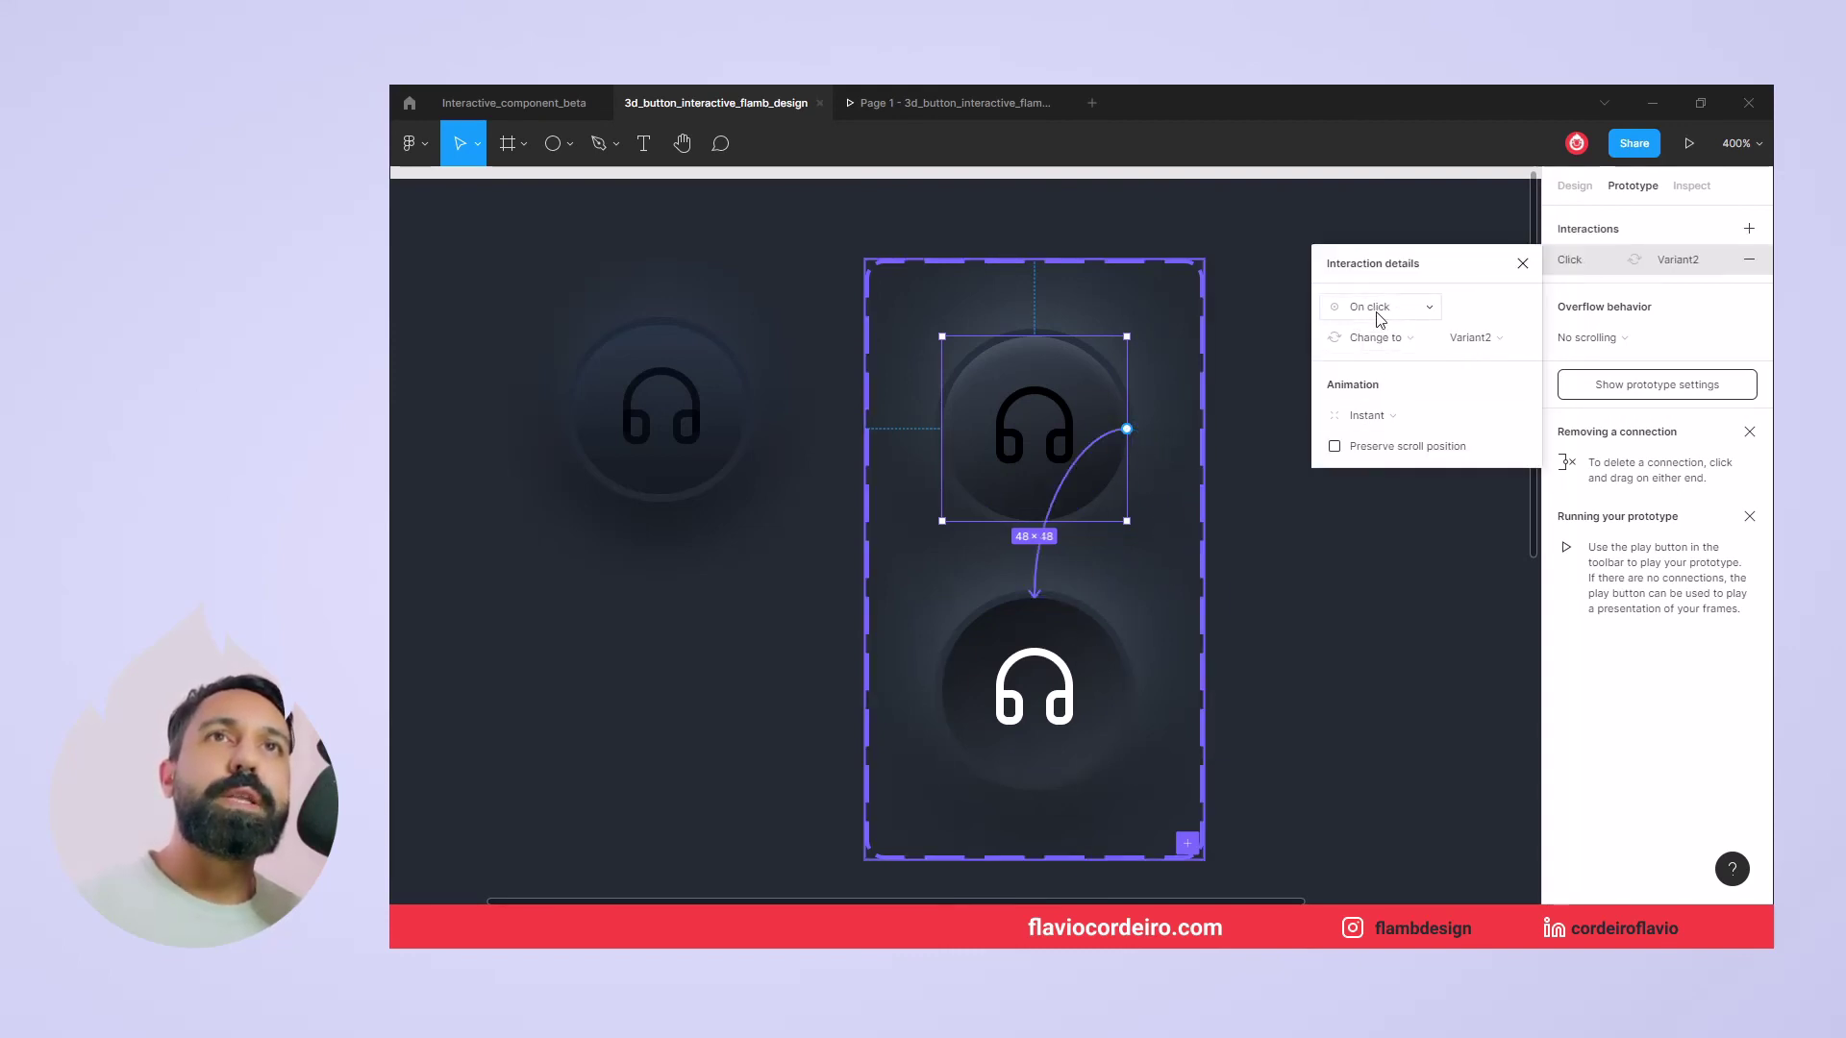
left_click(1384, 419)
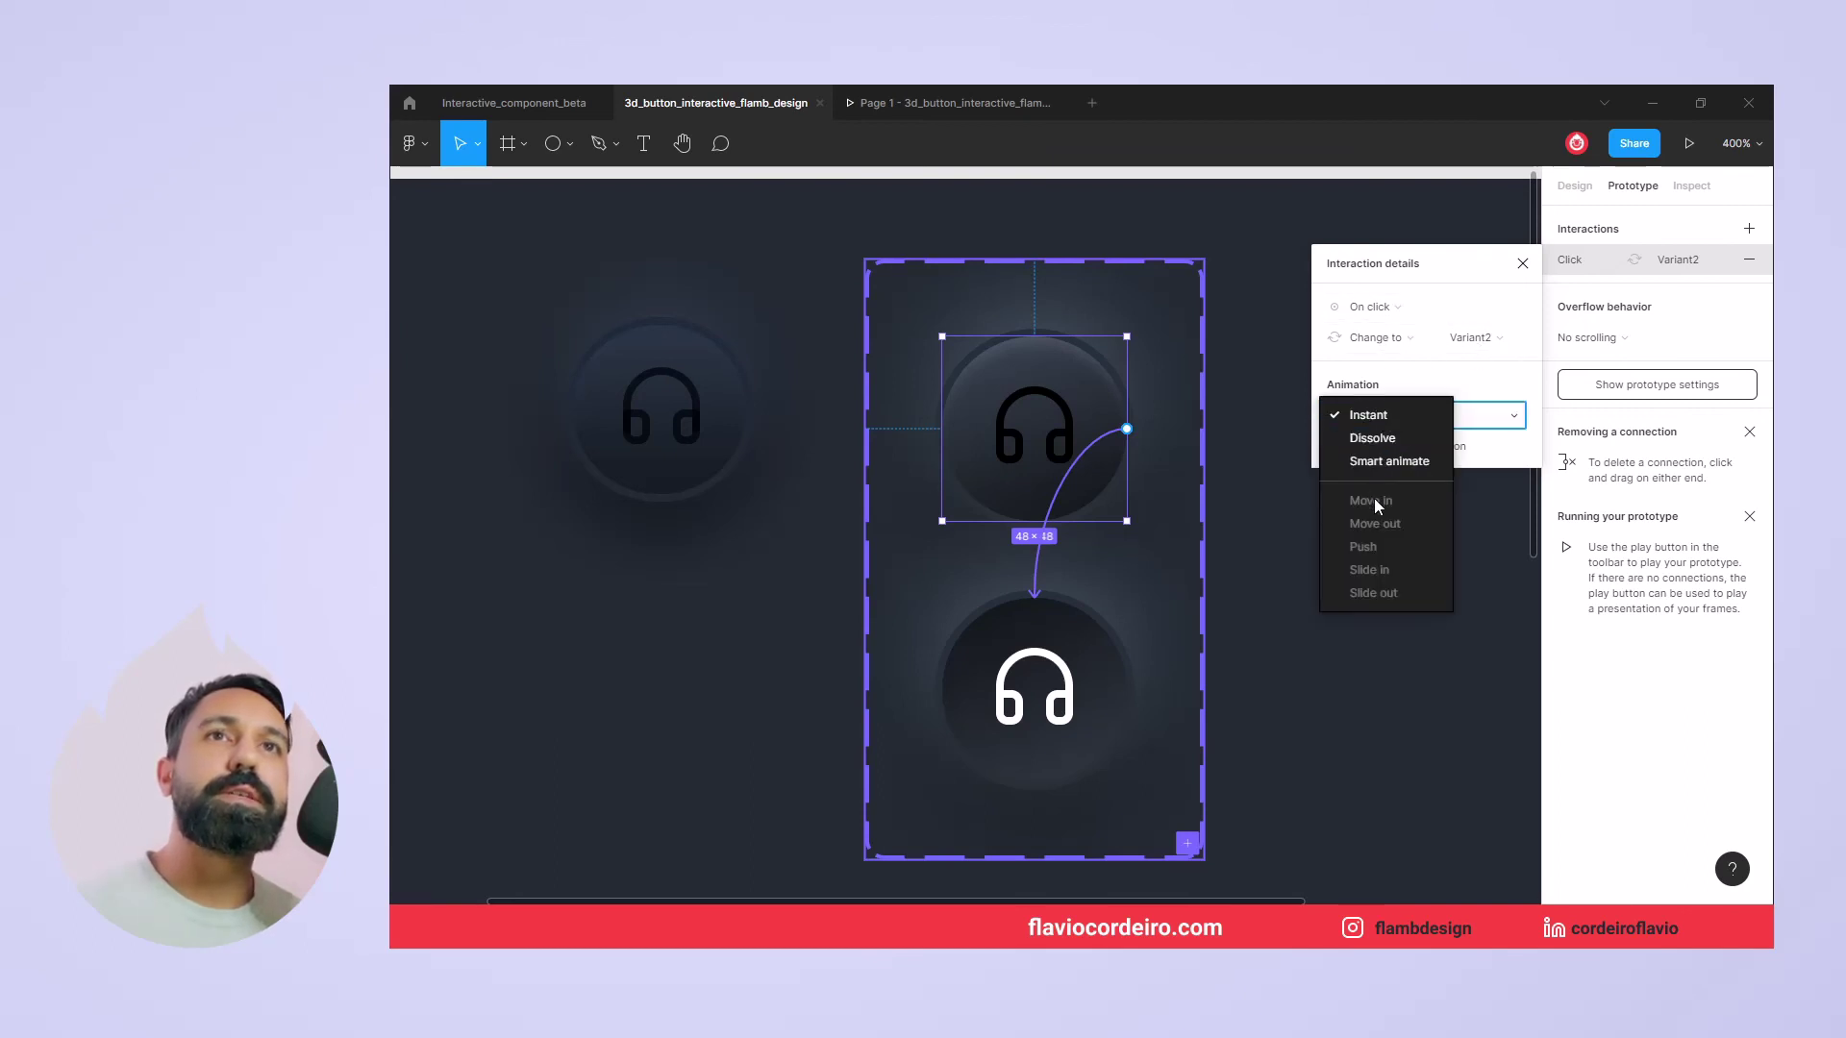
left_click(1389, 465)
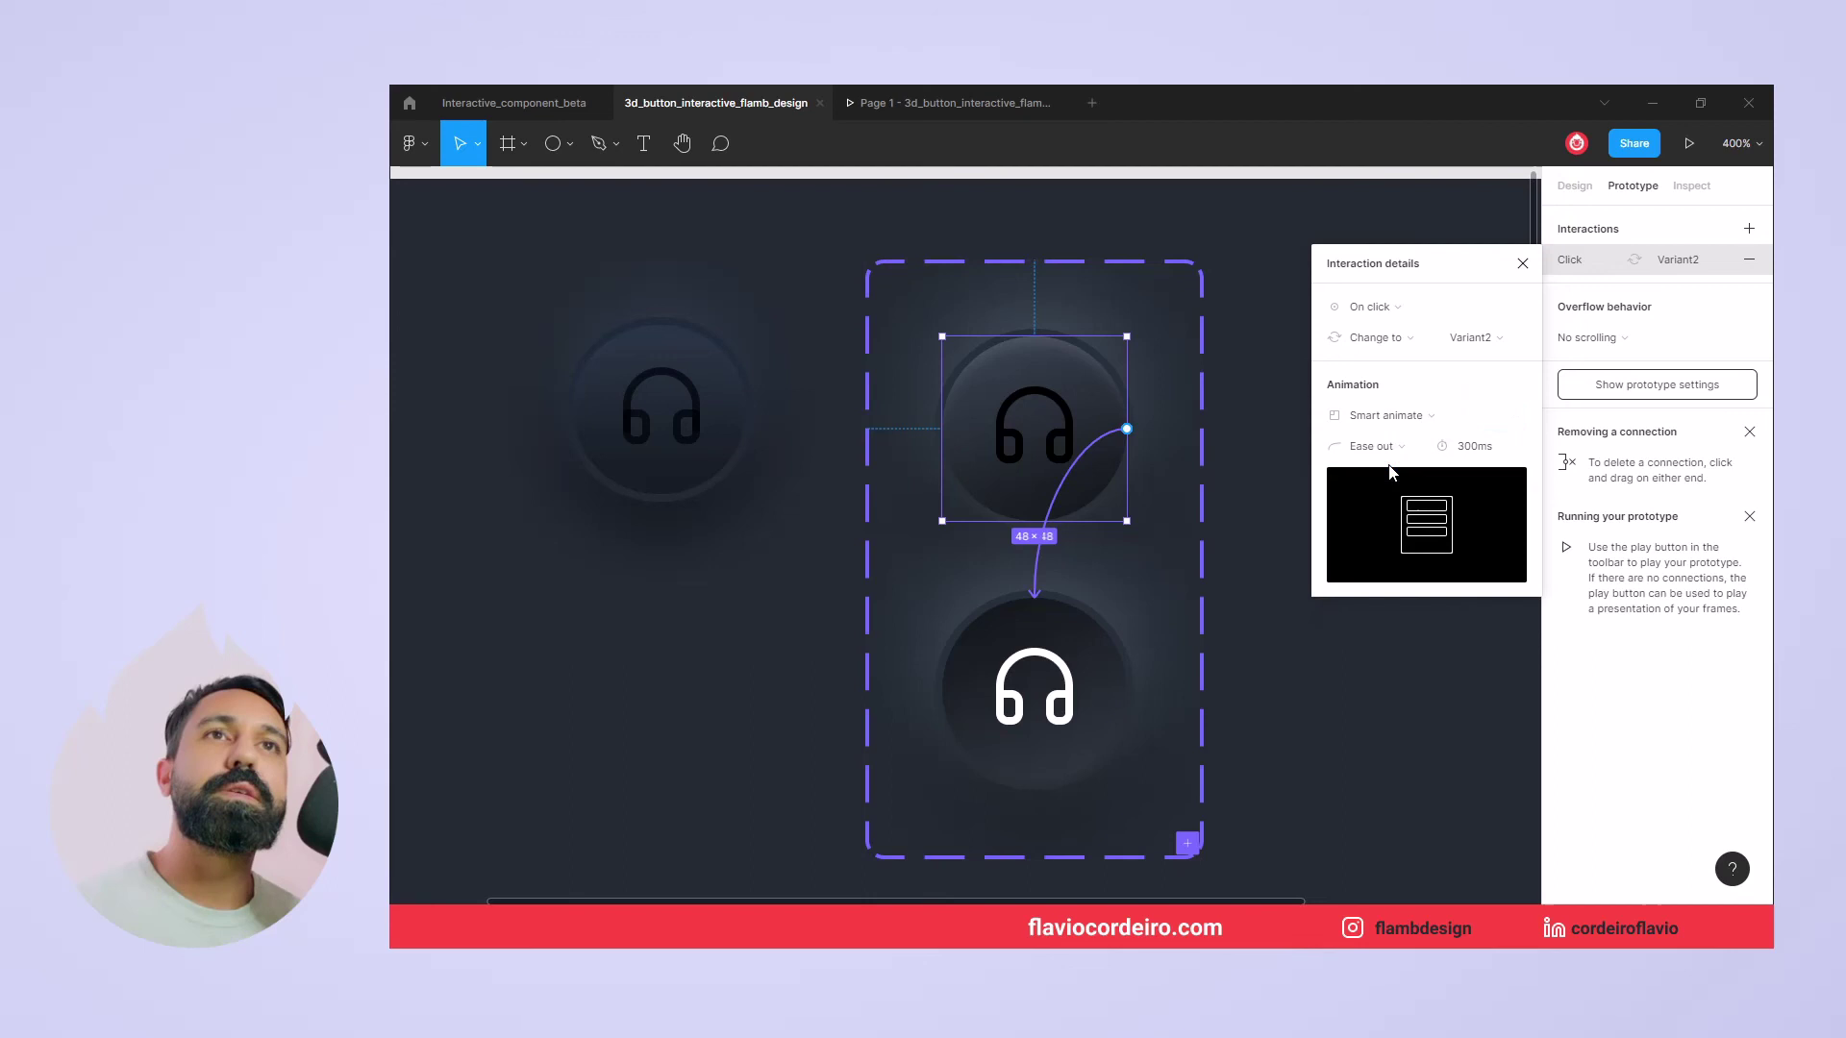
left_click(1493, 454)
type("1")
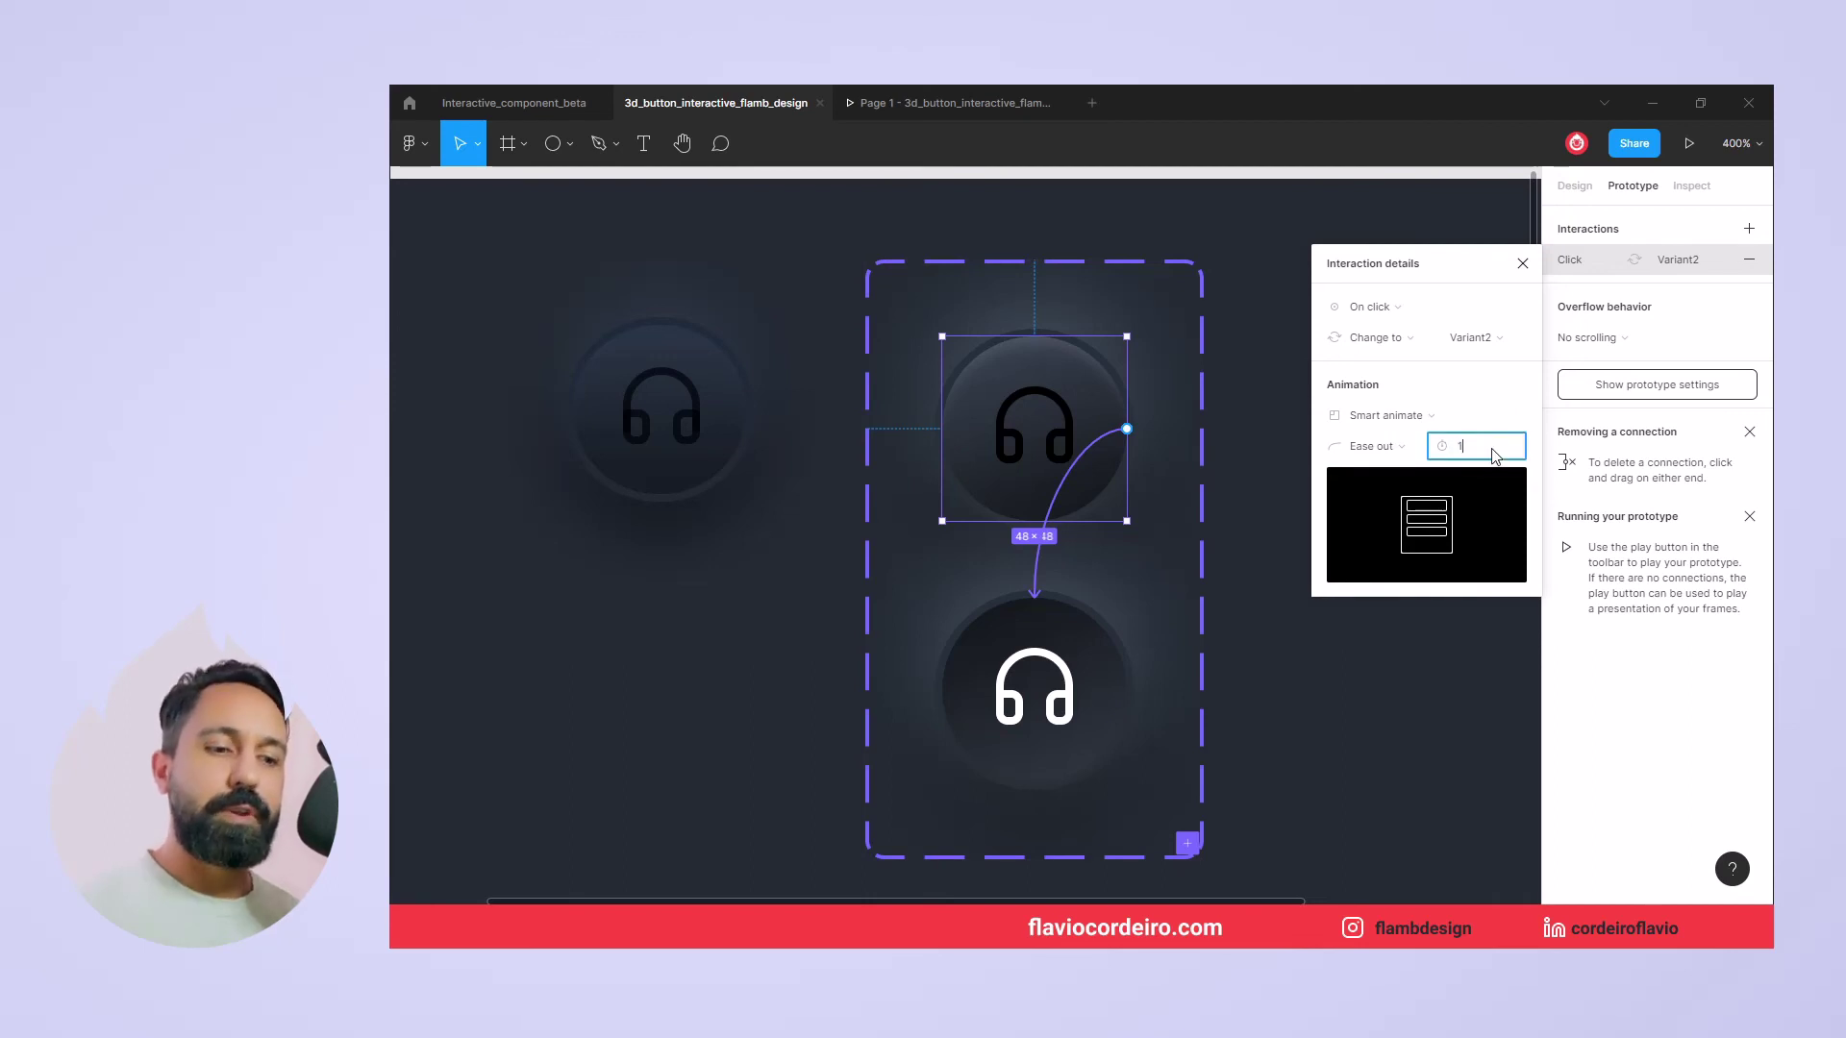
type("50")
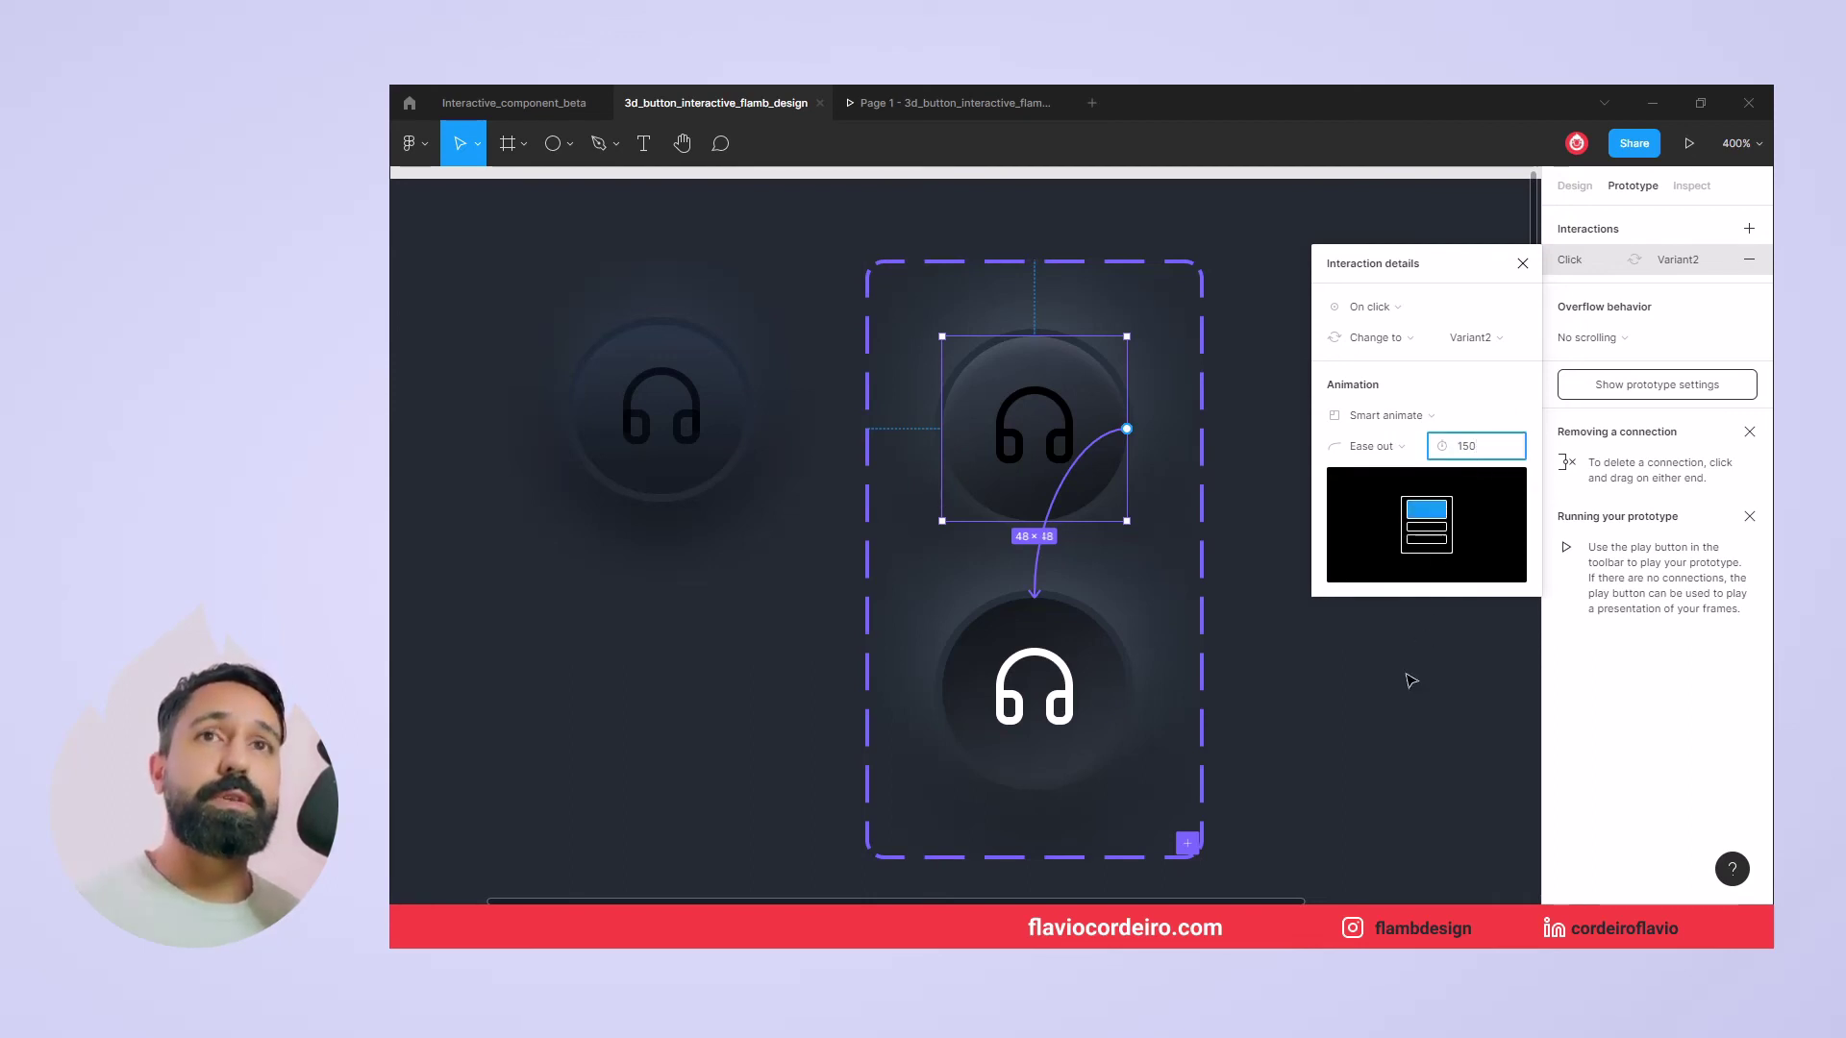
left_click(1411, 681)
Link the pressed white-icon variant back to Default on click
left_click(1112, 717)
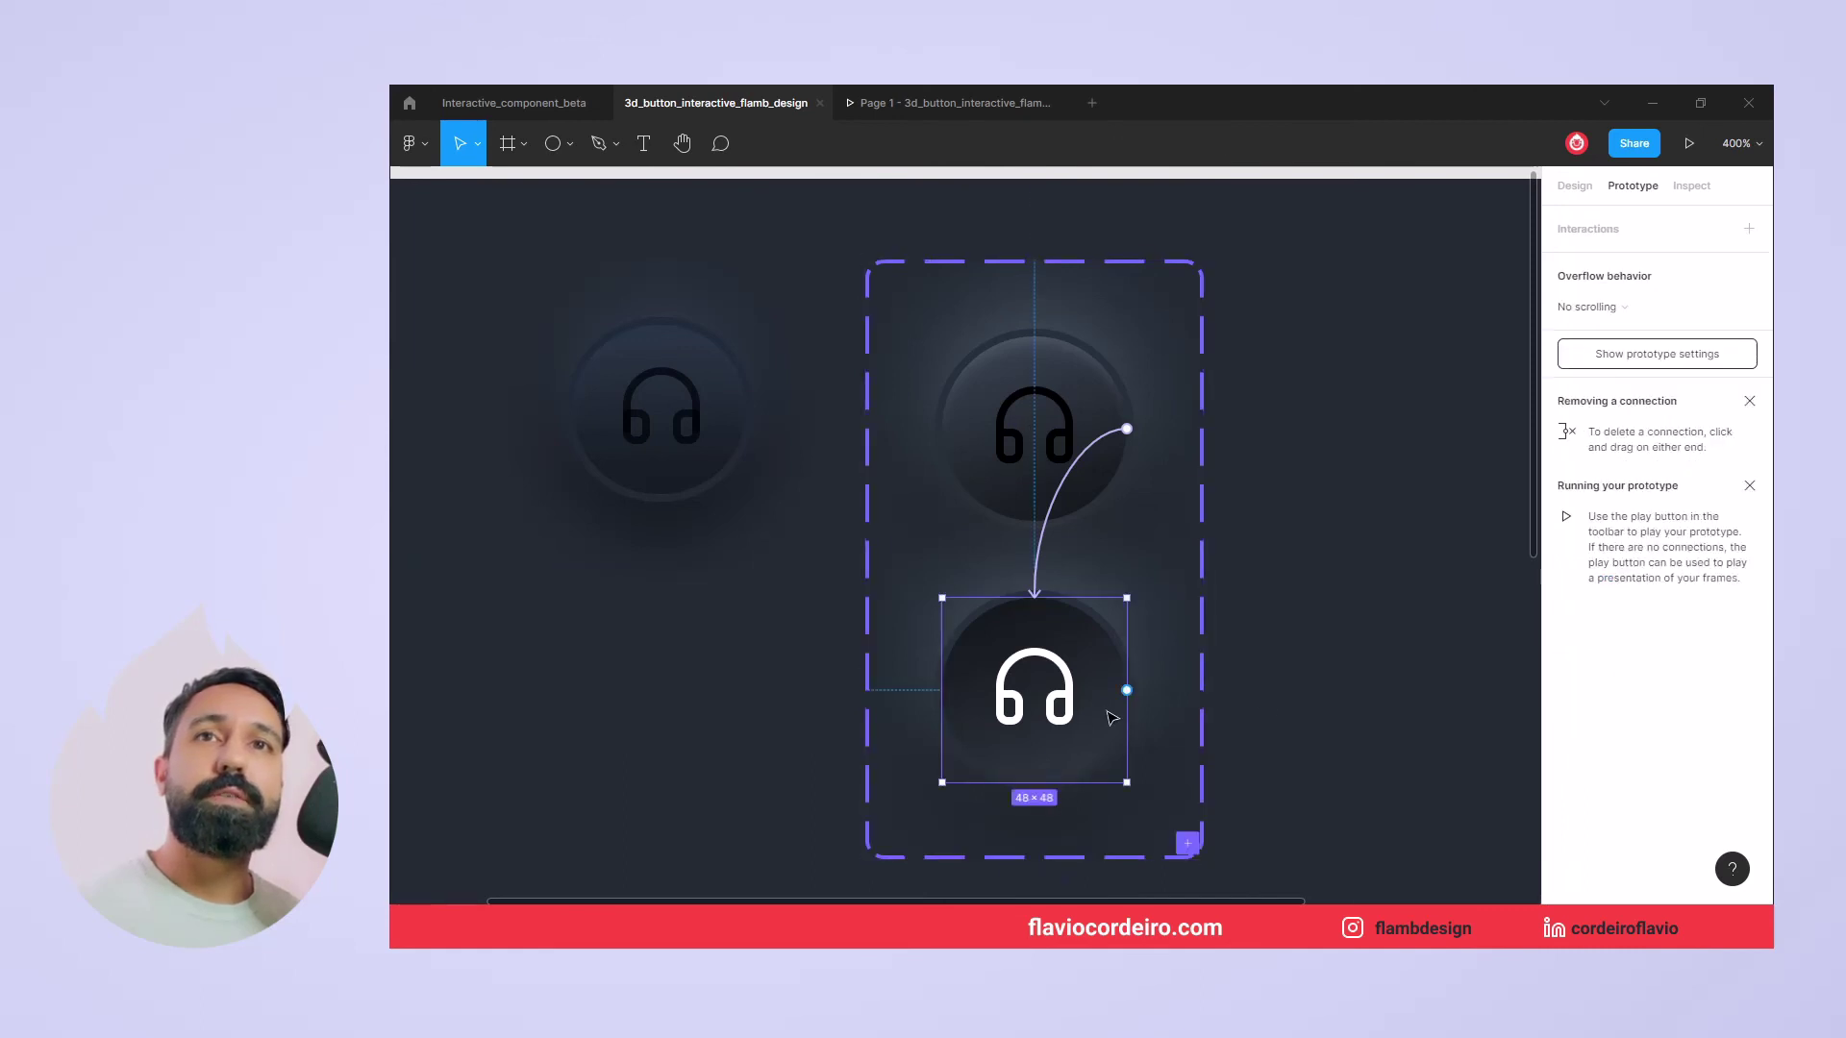
left_click_drag(1127, 690, 1076, 461)
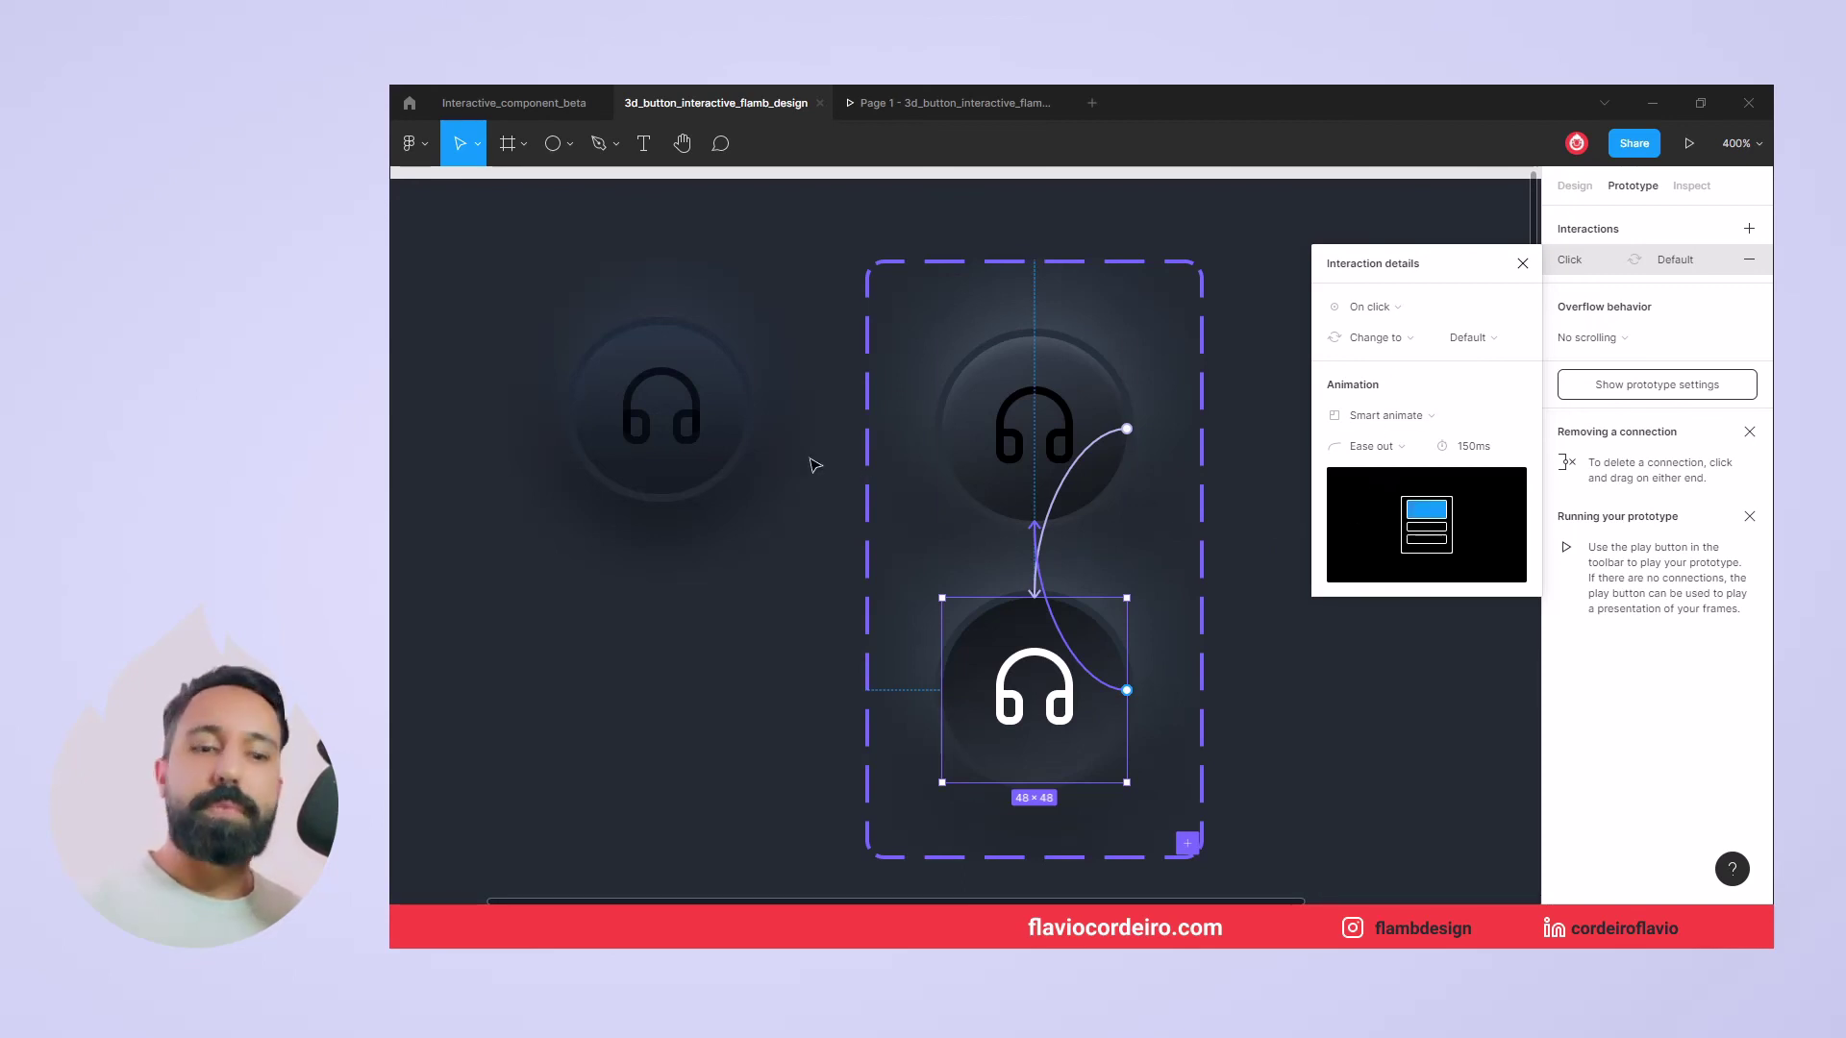
key("alt+2")
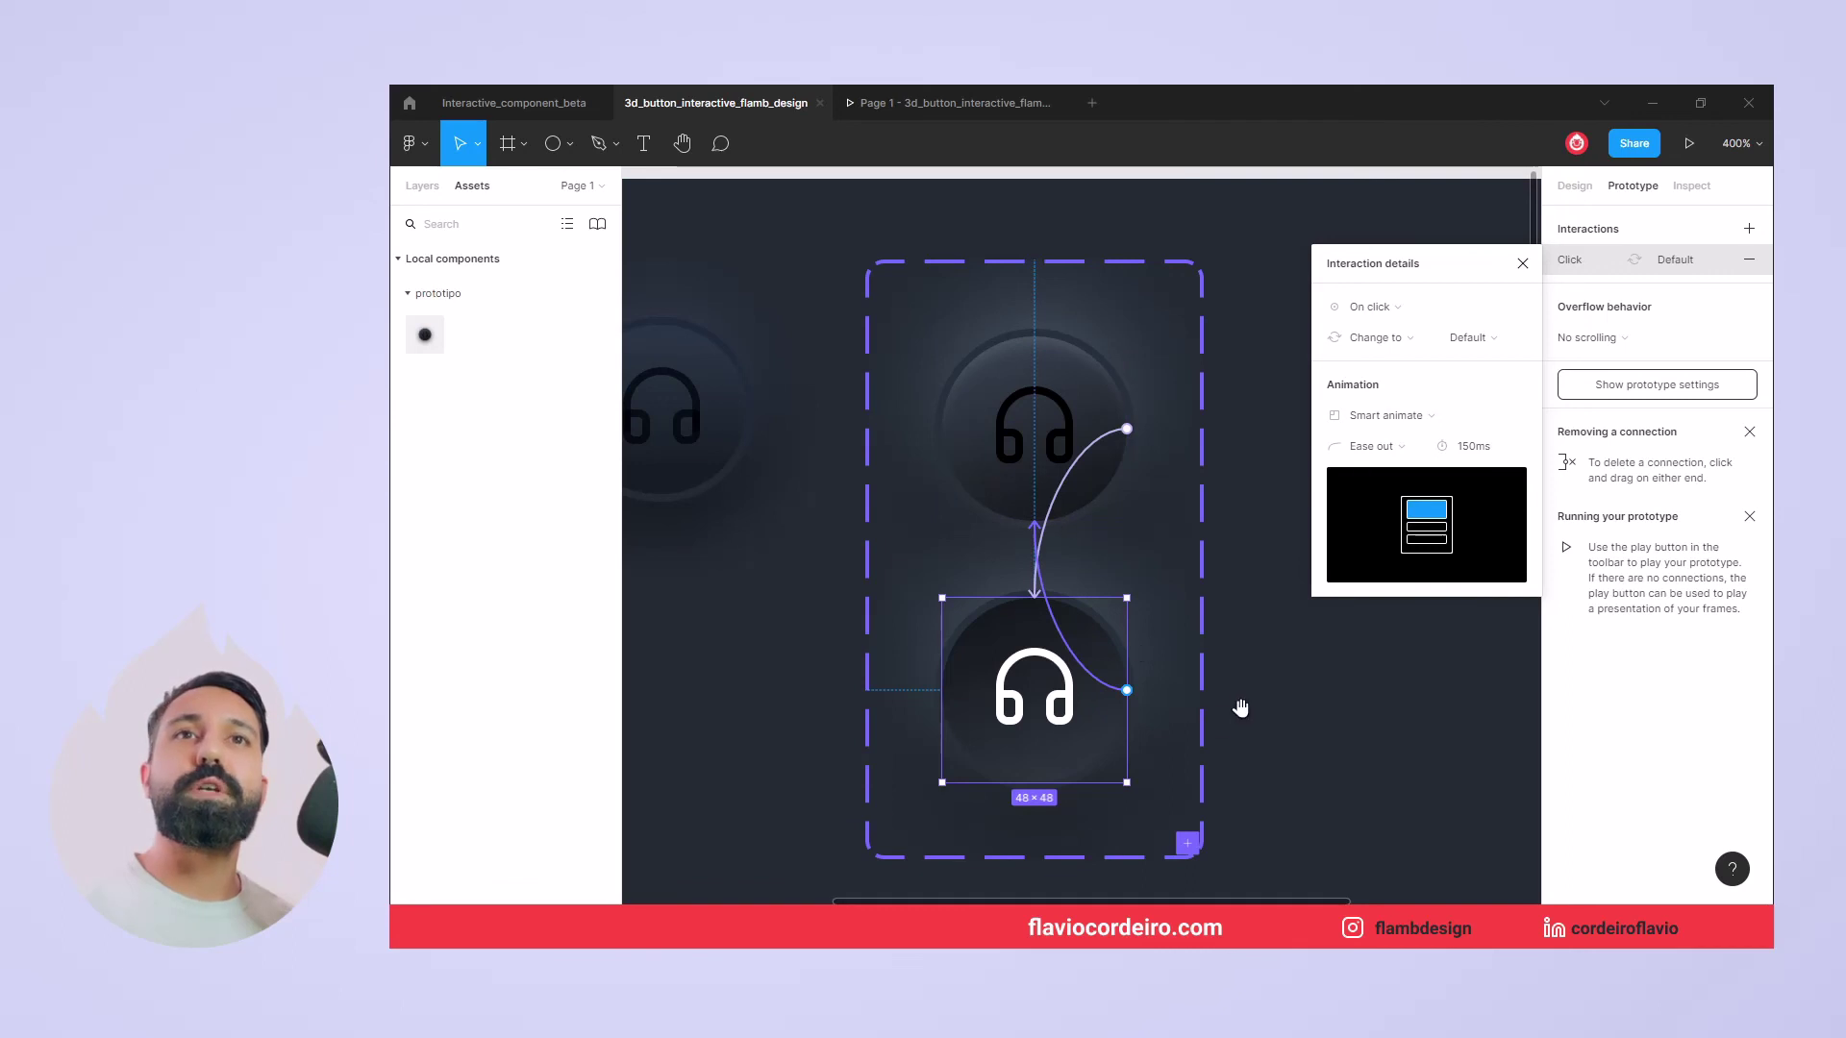
Place a headphone button instance beside the variant set and open the Page 1 prototype
left_click_drag(1209, 683, 931, 697)
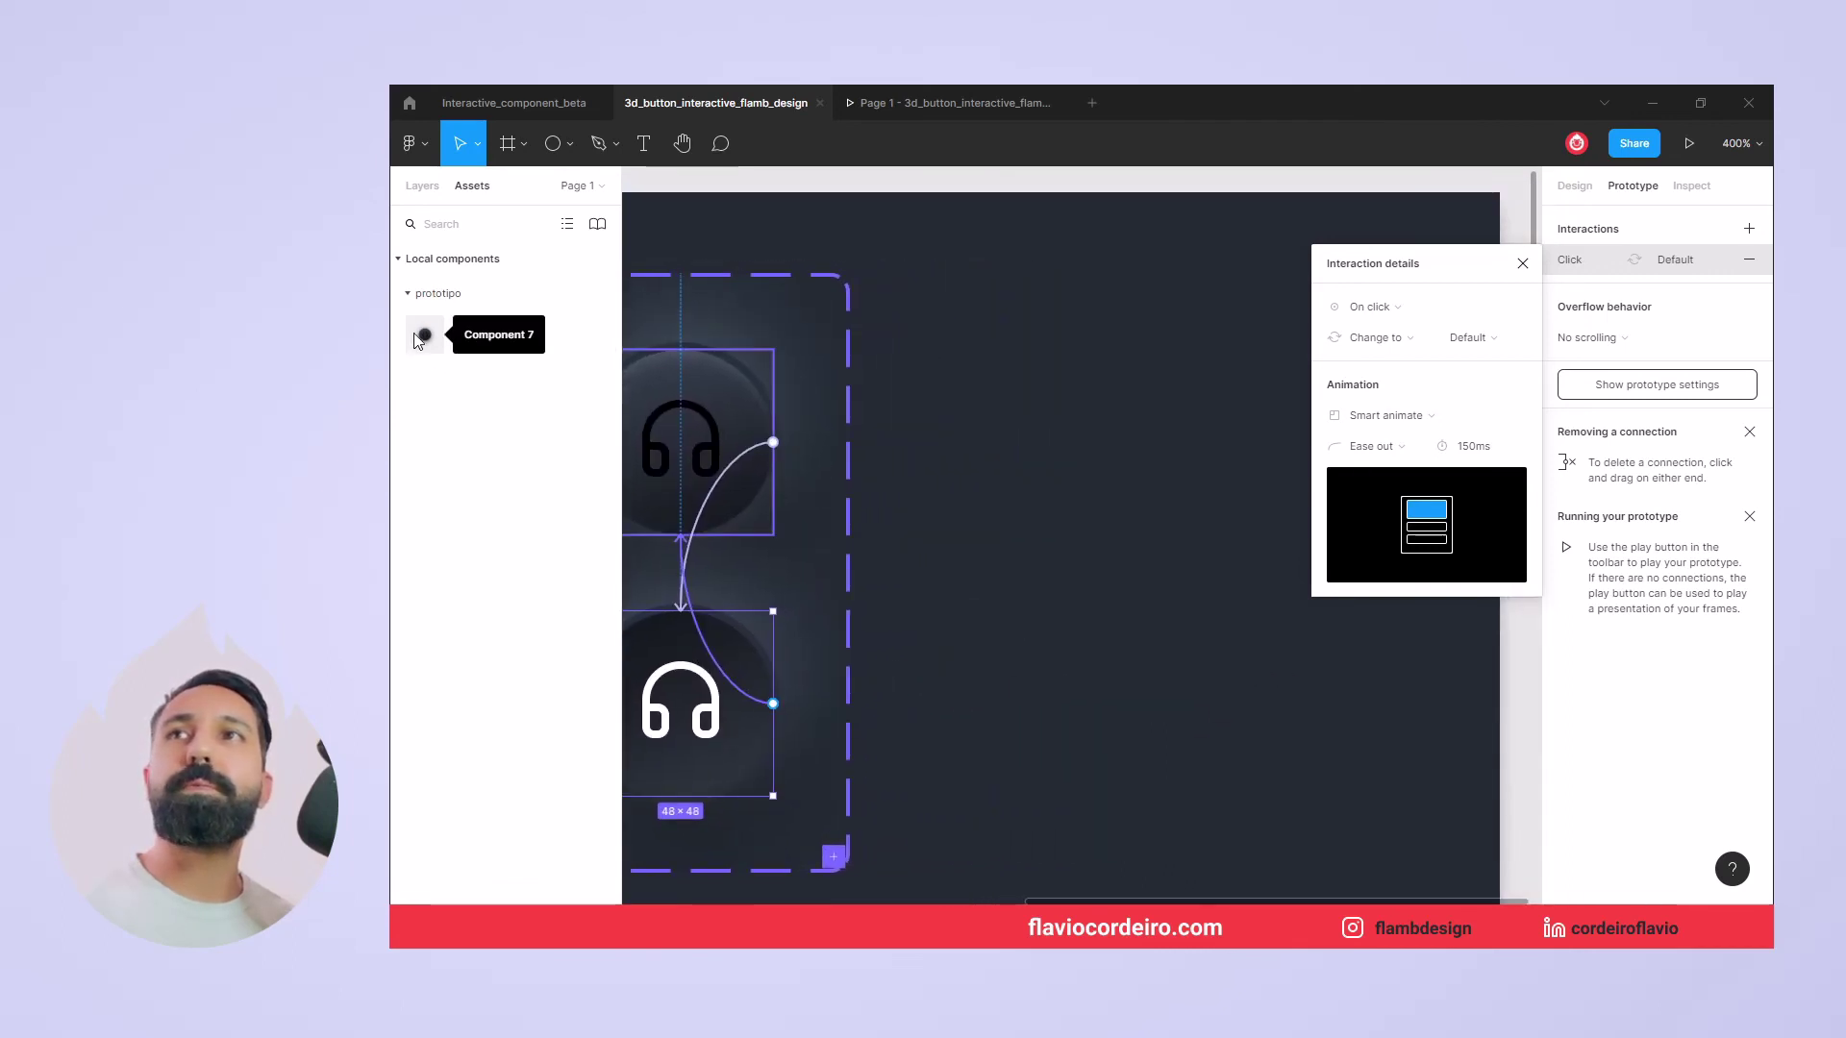
left_click(1090, 420)
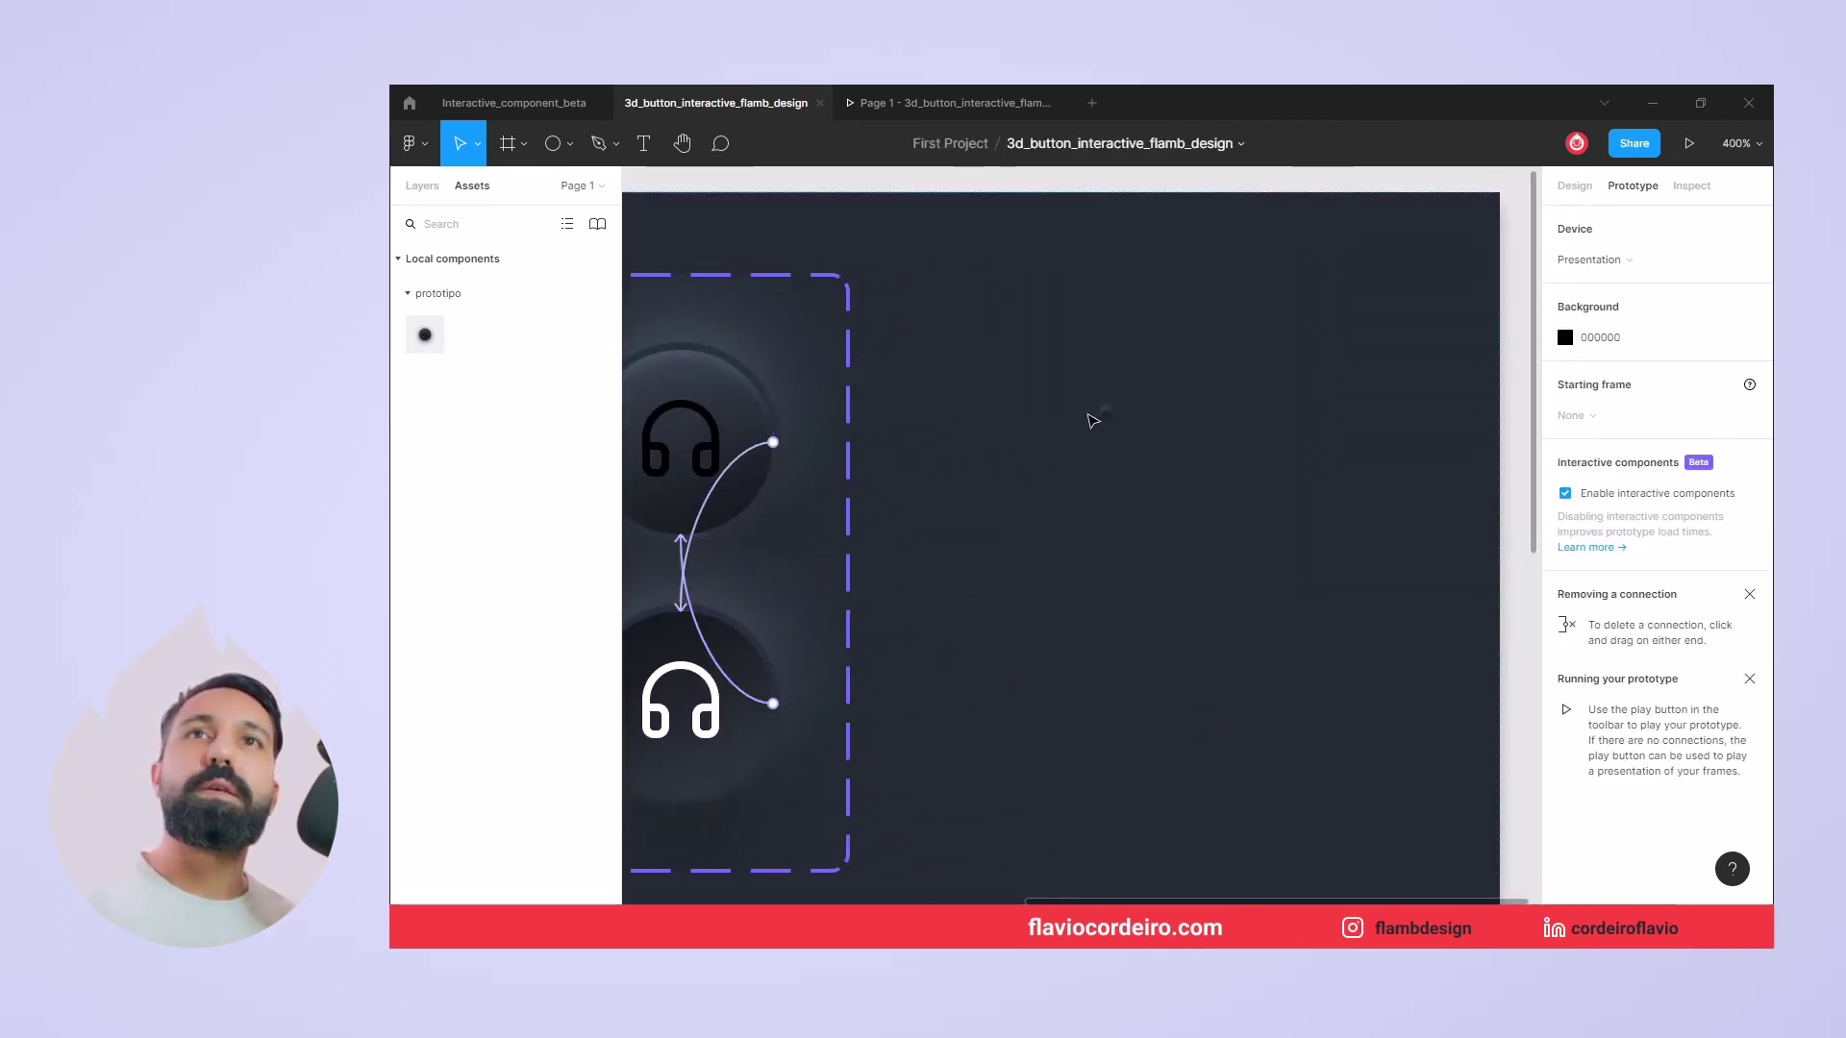
left_click_drag(1097, 420, 1159, 433)
left_click(886, 106)
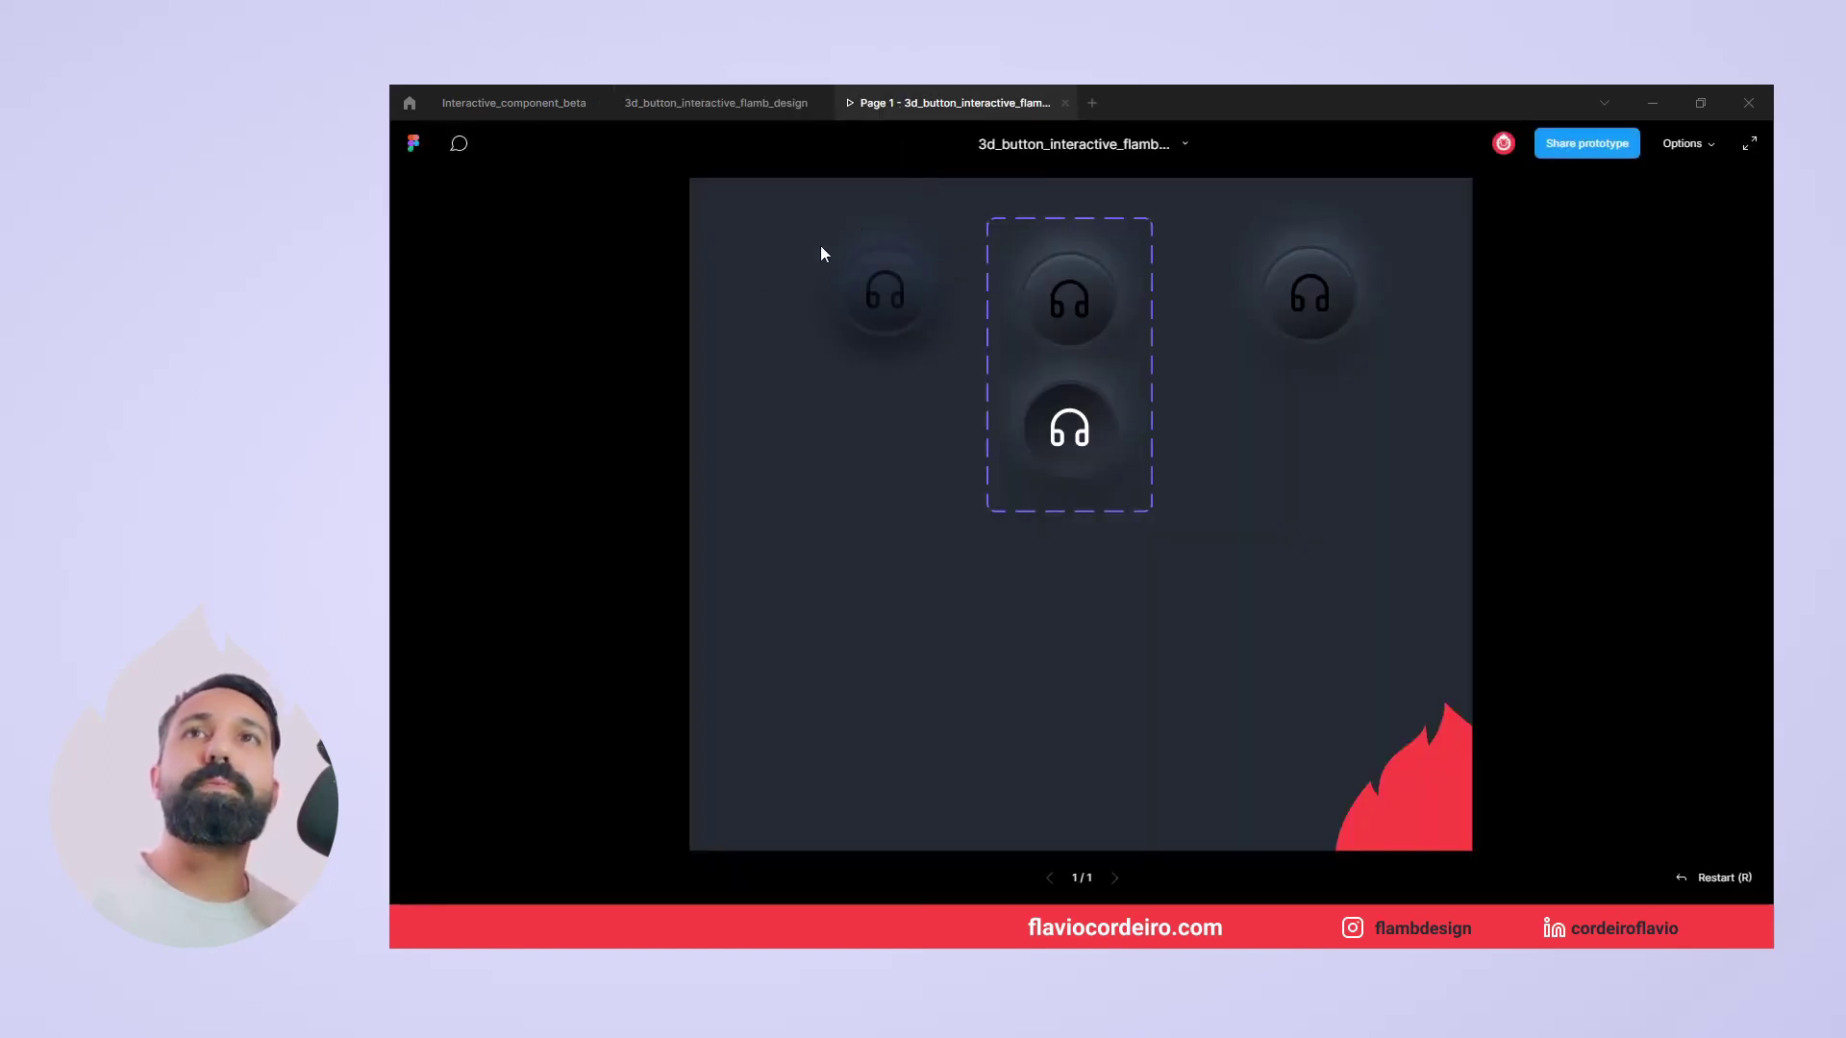
Toggle the right headphone instance between dark and white-icon states three times
left_click(1305, 310)
left_click(1306, 310)
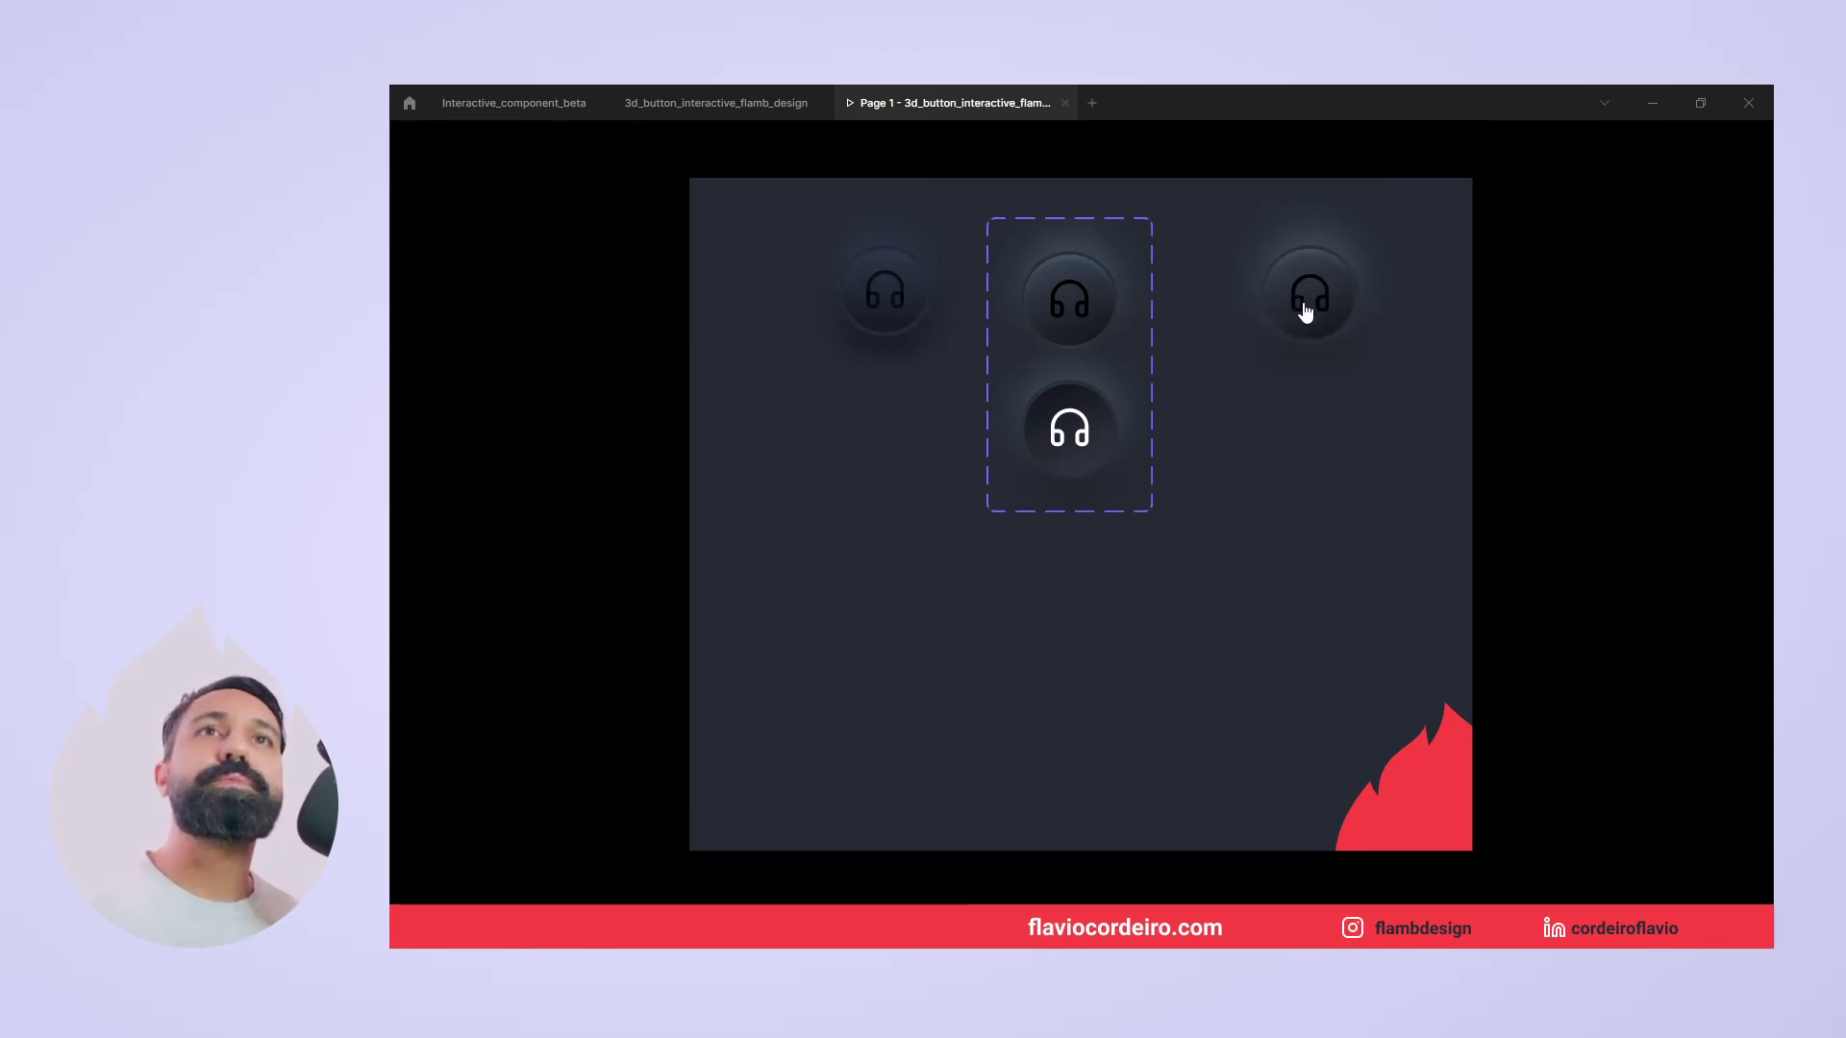
left_click(1307, 311)
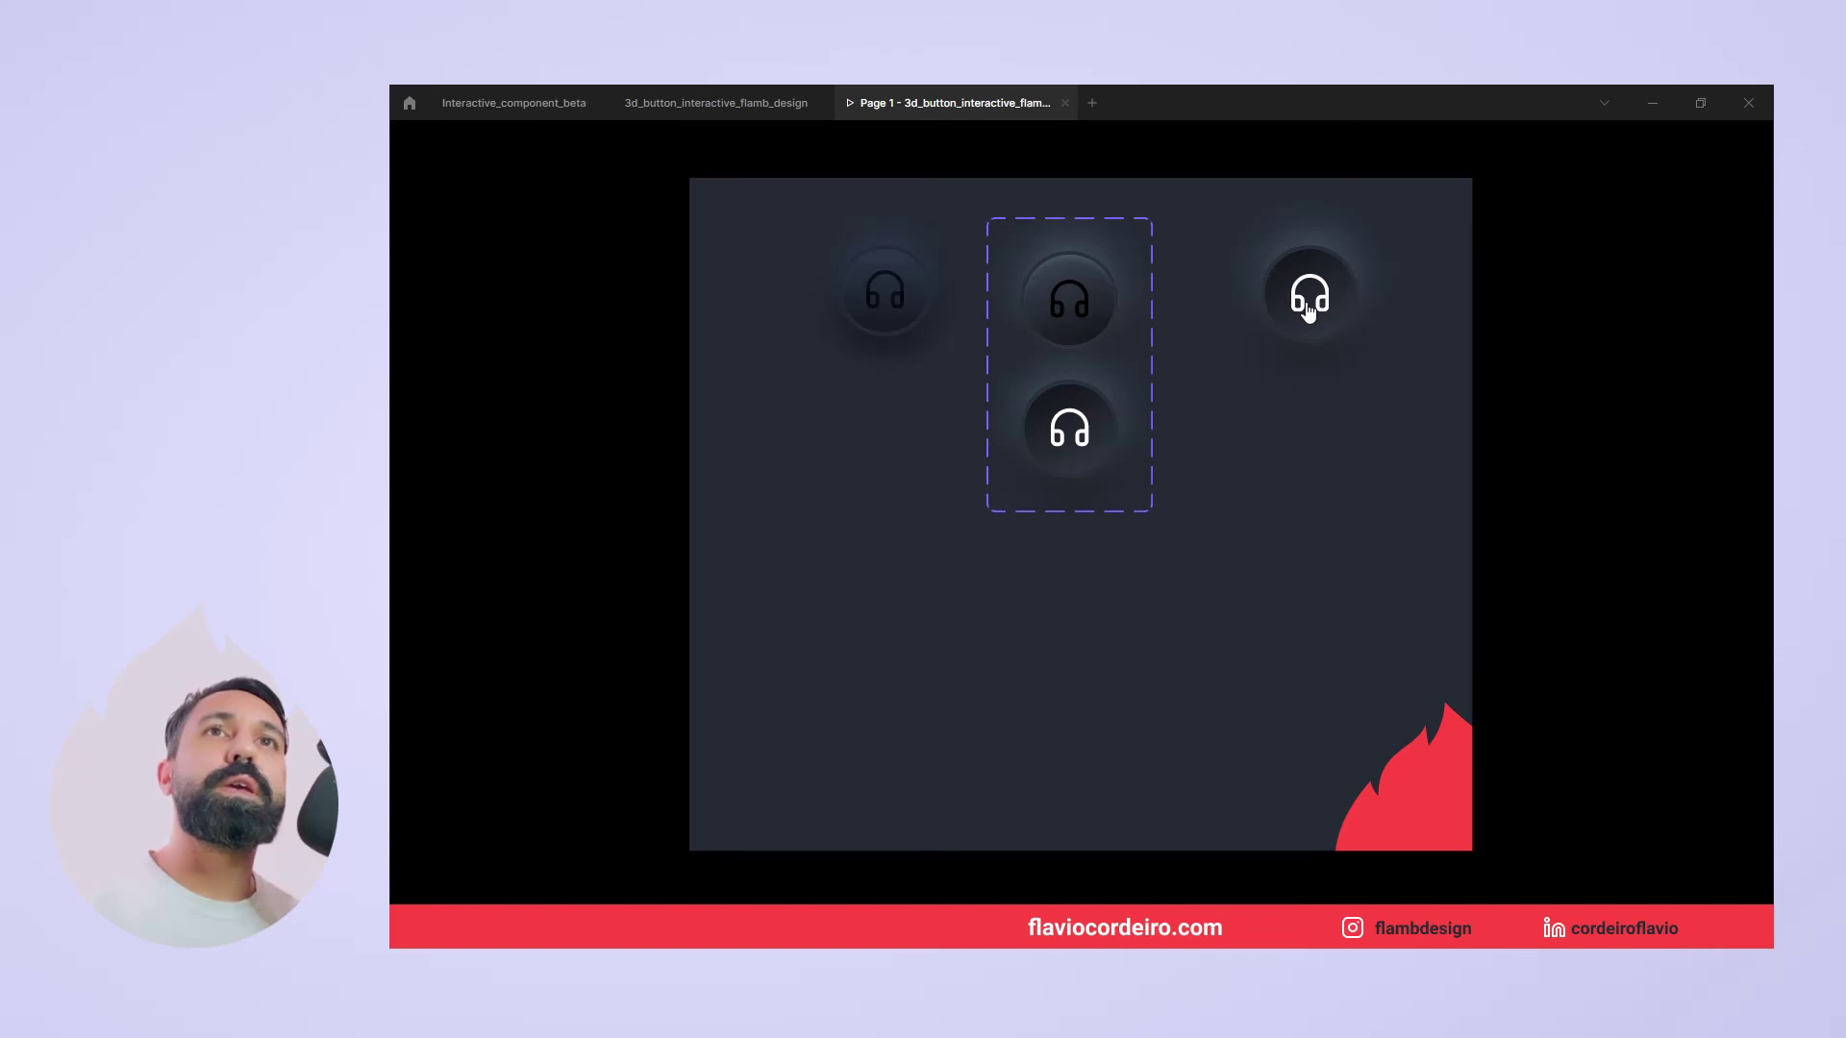
left_click(1308, 311)
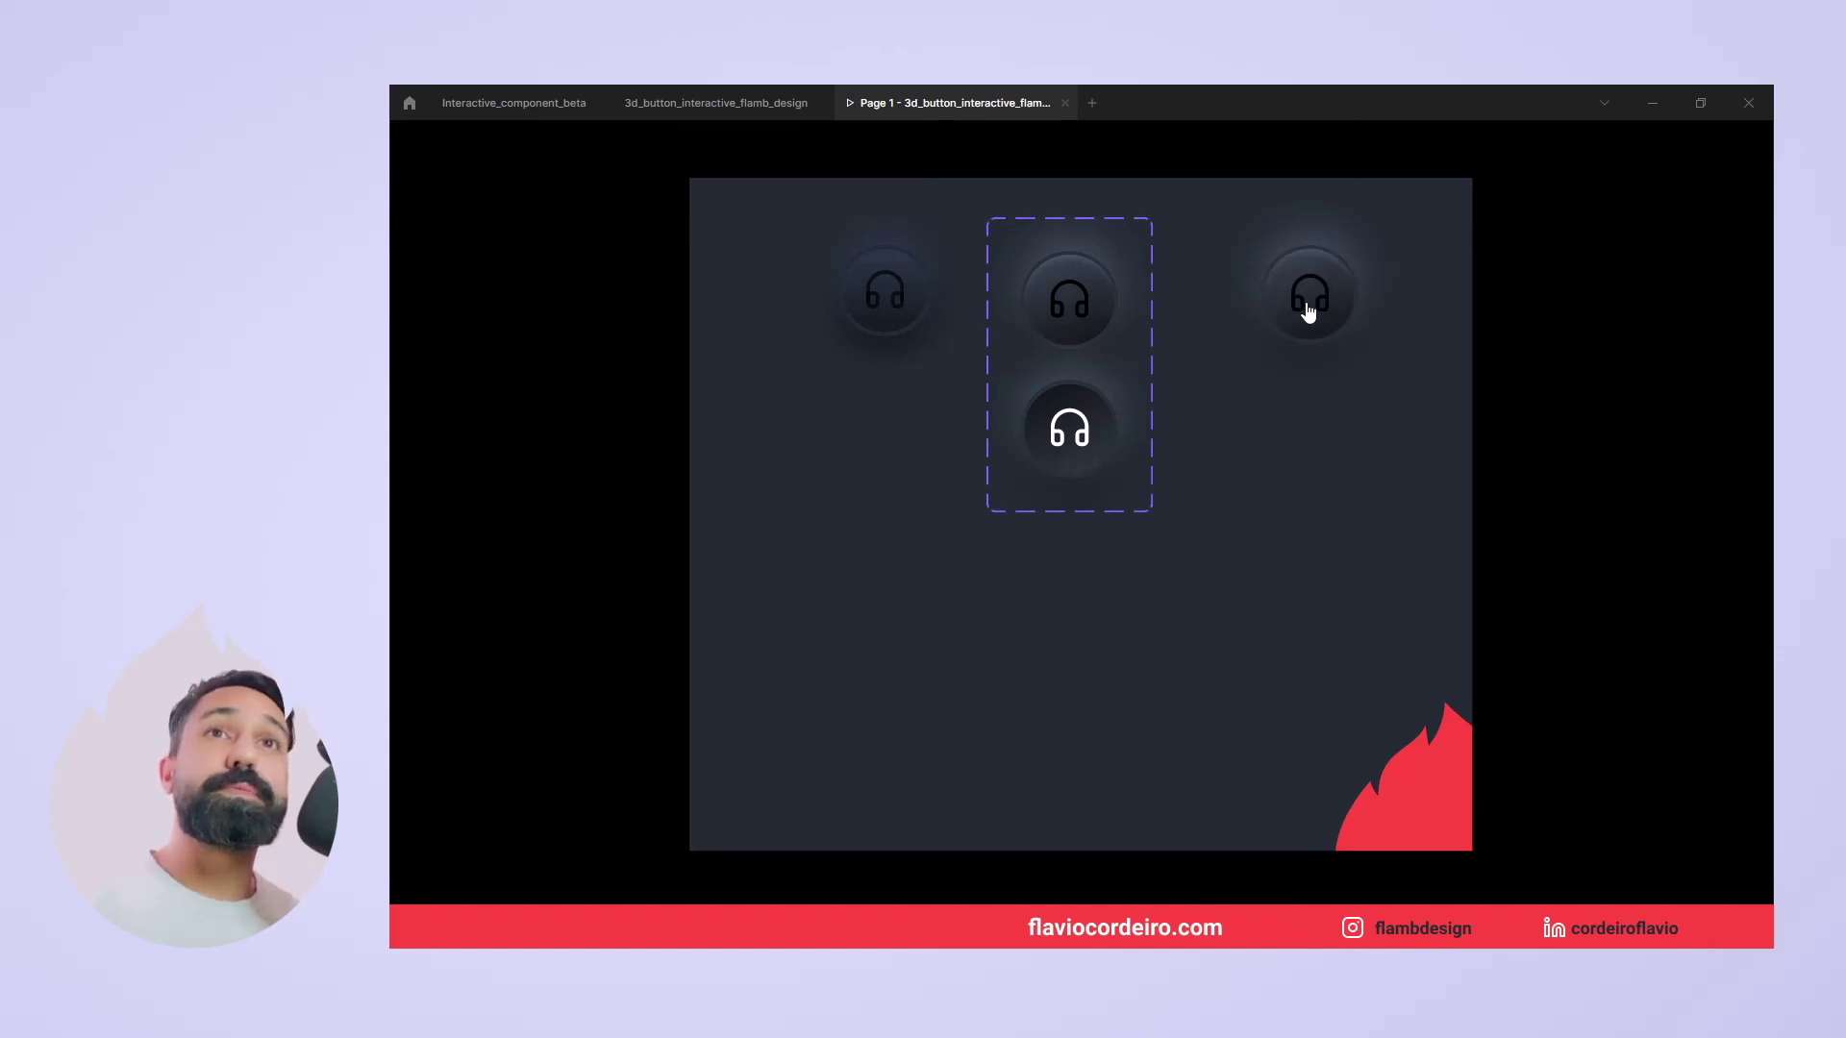
left_click(1308, 311)
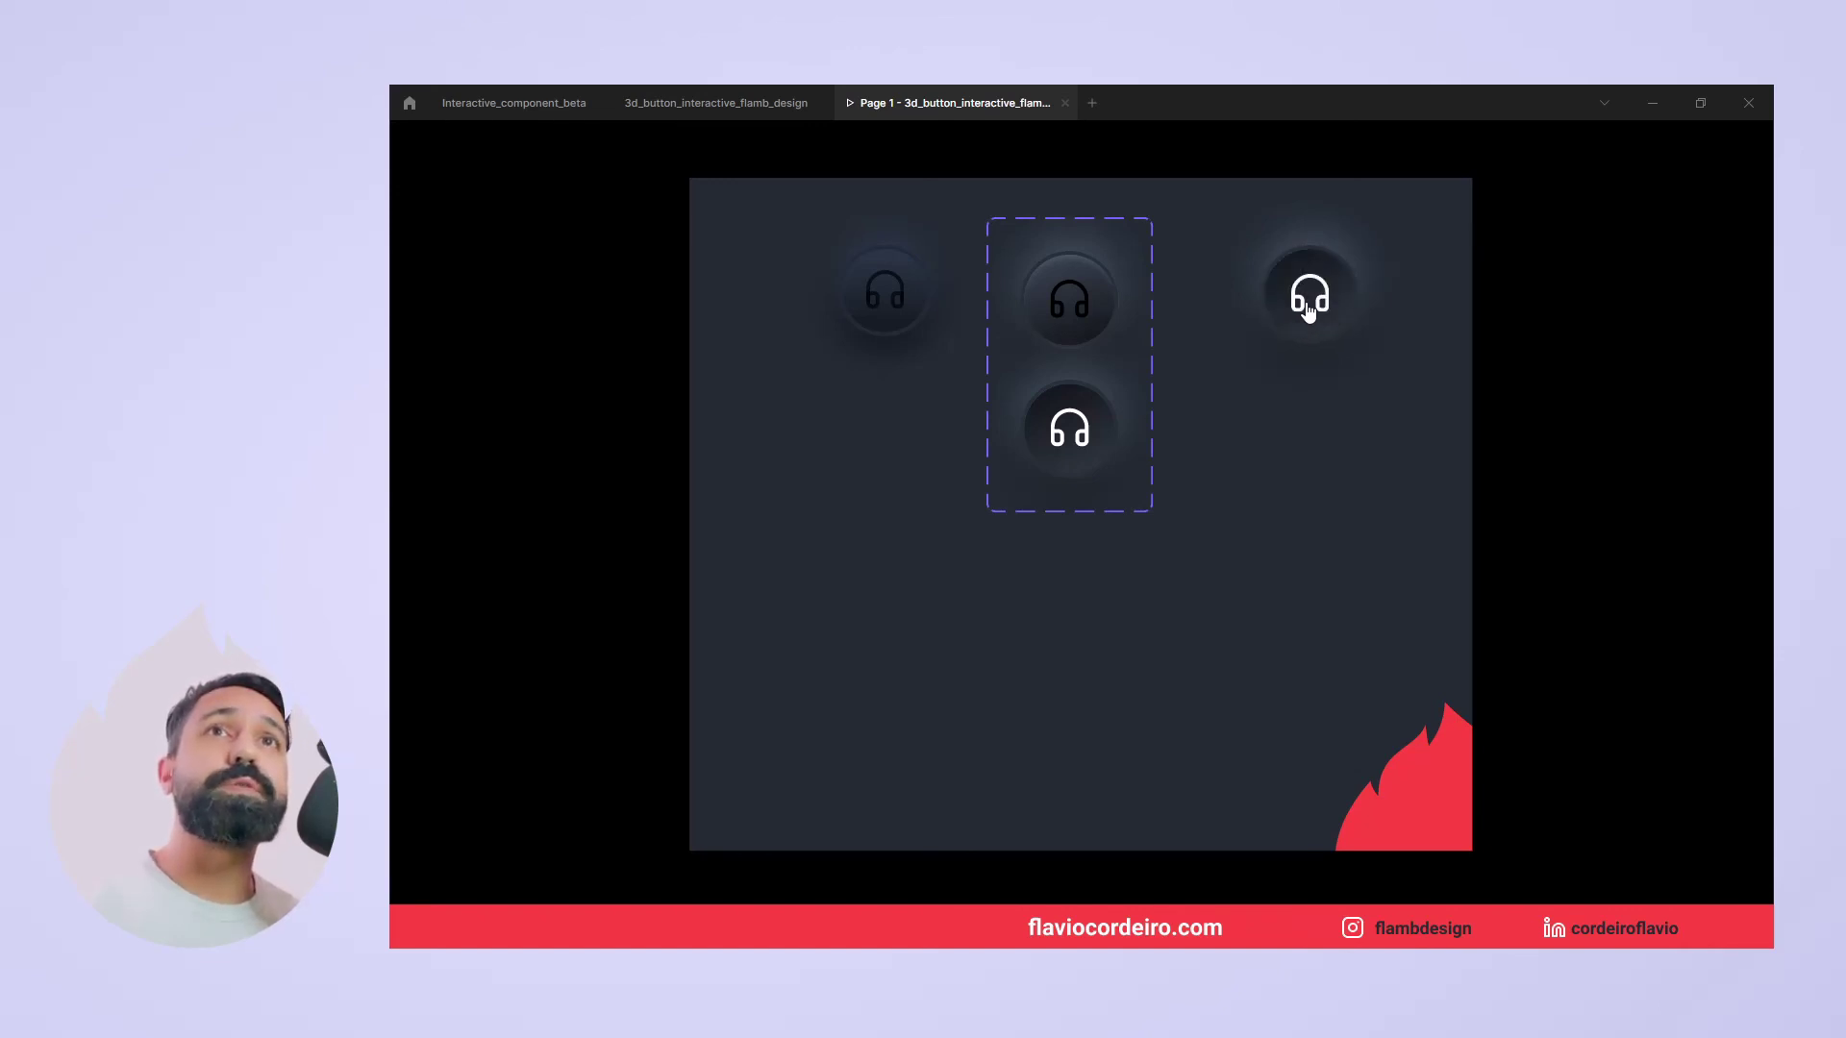
left_click(1307, 311)
Duplicate the headphone instance into a row of three near the page bottom and preview the prototype
left_click(676, 106)
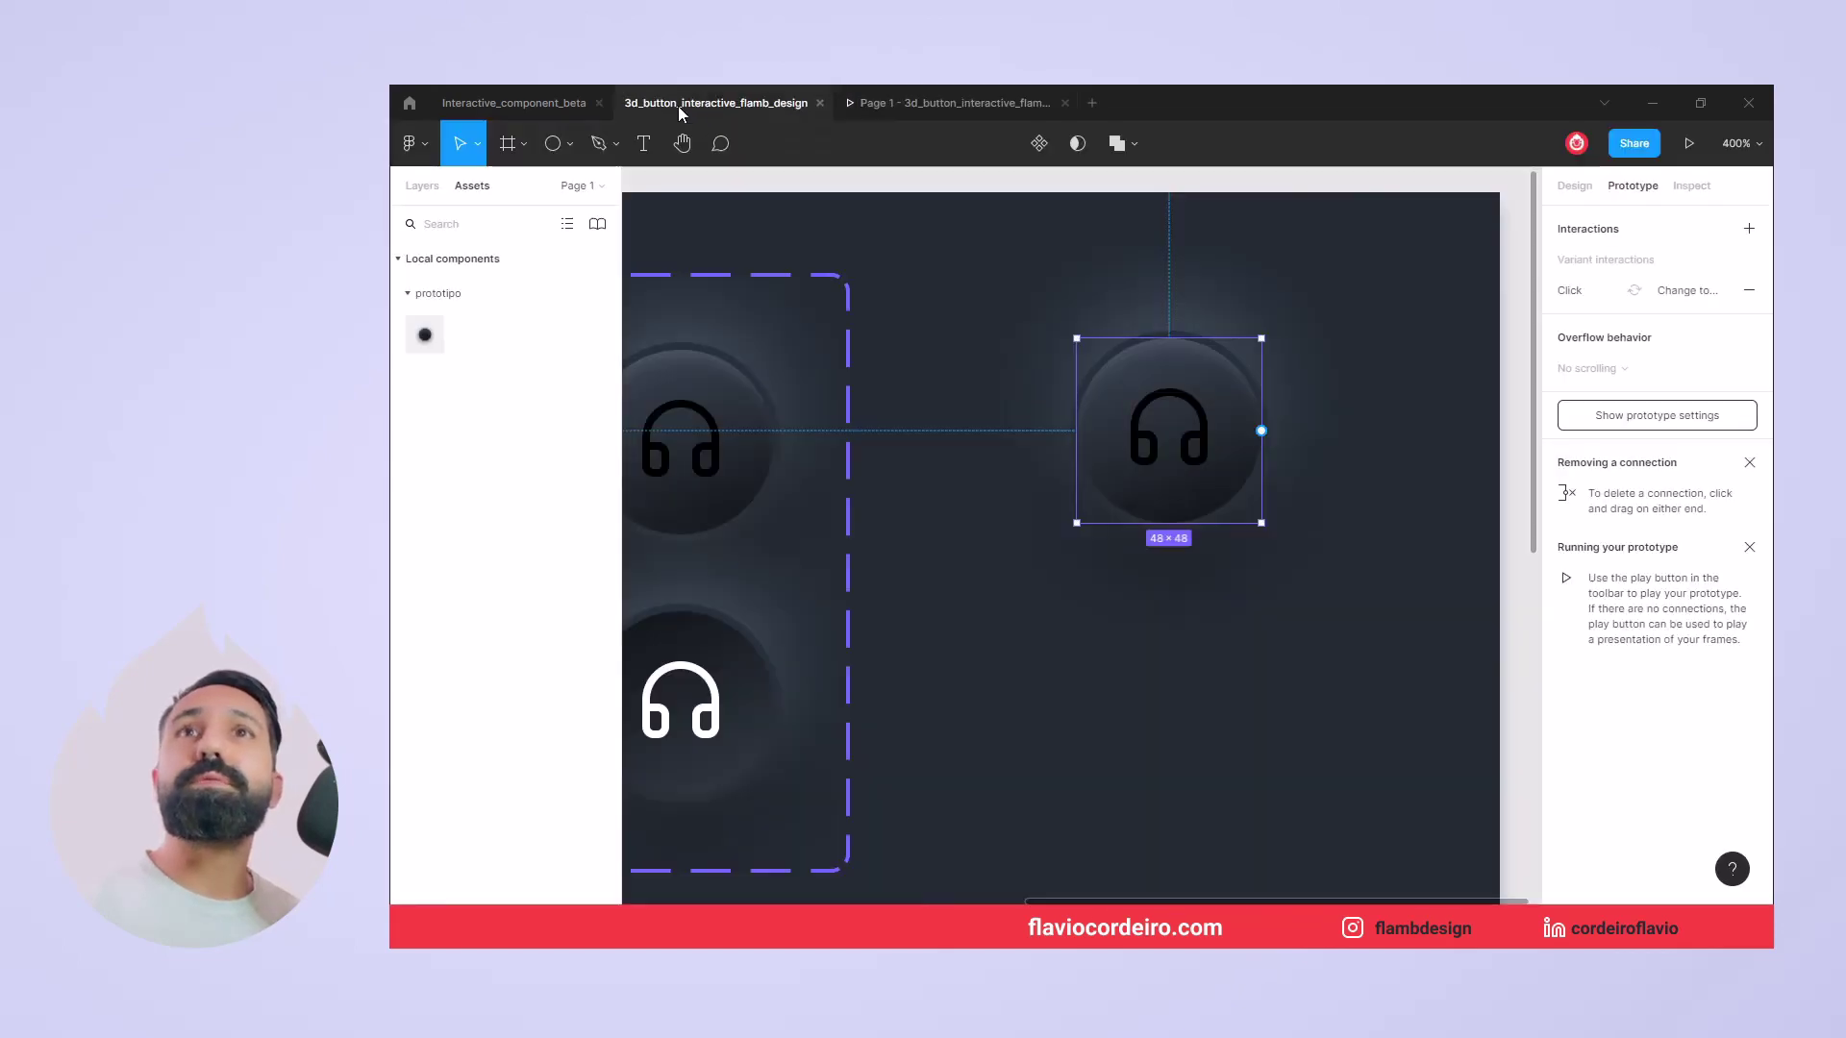
mouse_move(1022, 556)
left_mouse_down()
mouse_move(1101, 397)
mouse_move(990, 425)
left_mouse_up()
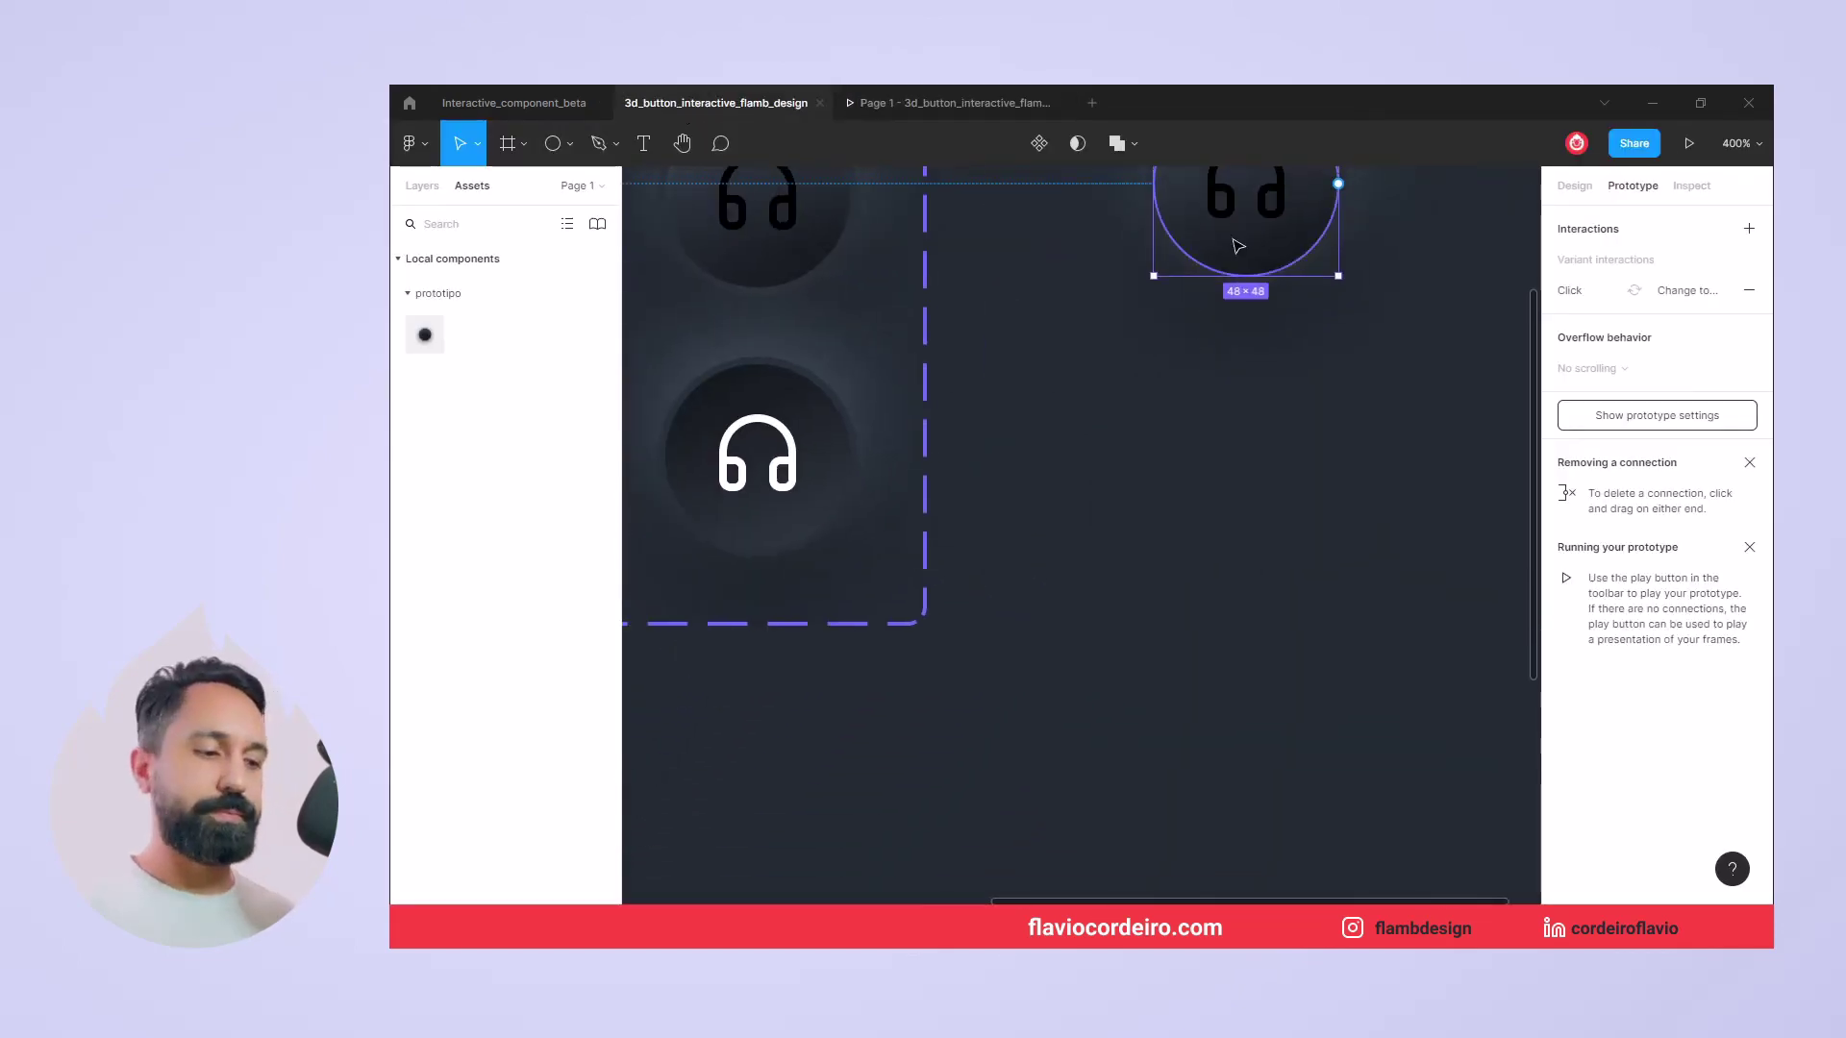
key("ctrl+minus")
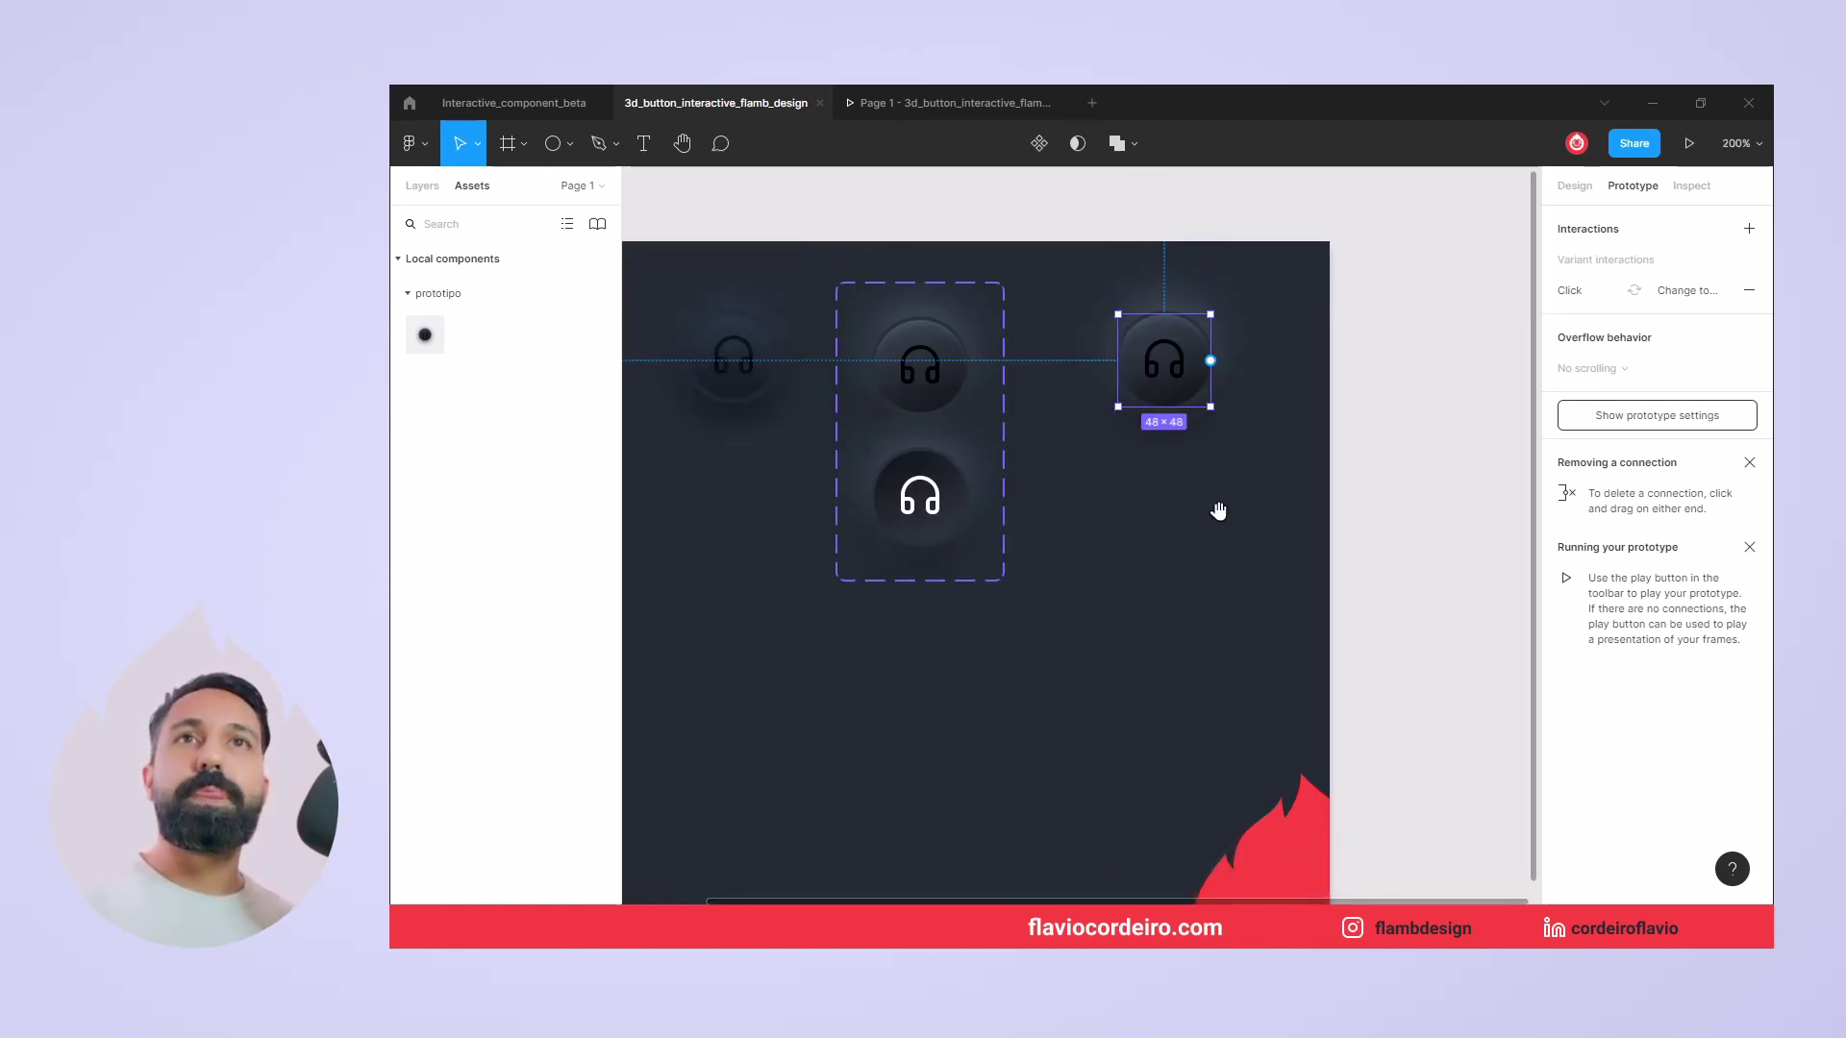
scroll(1219, 511, "down", 3)
scroll(1219, 511, "left", 2)
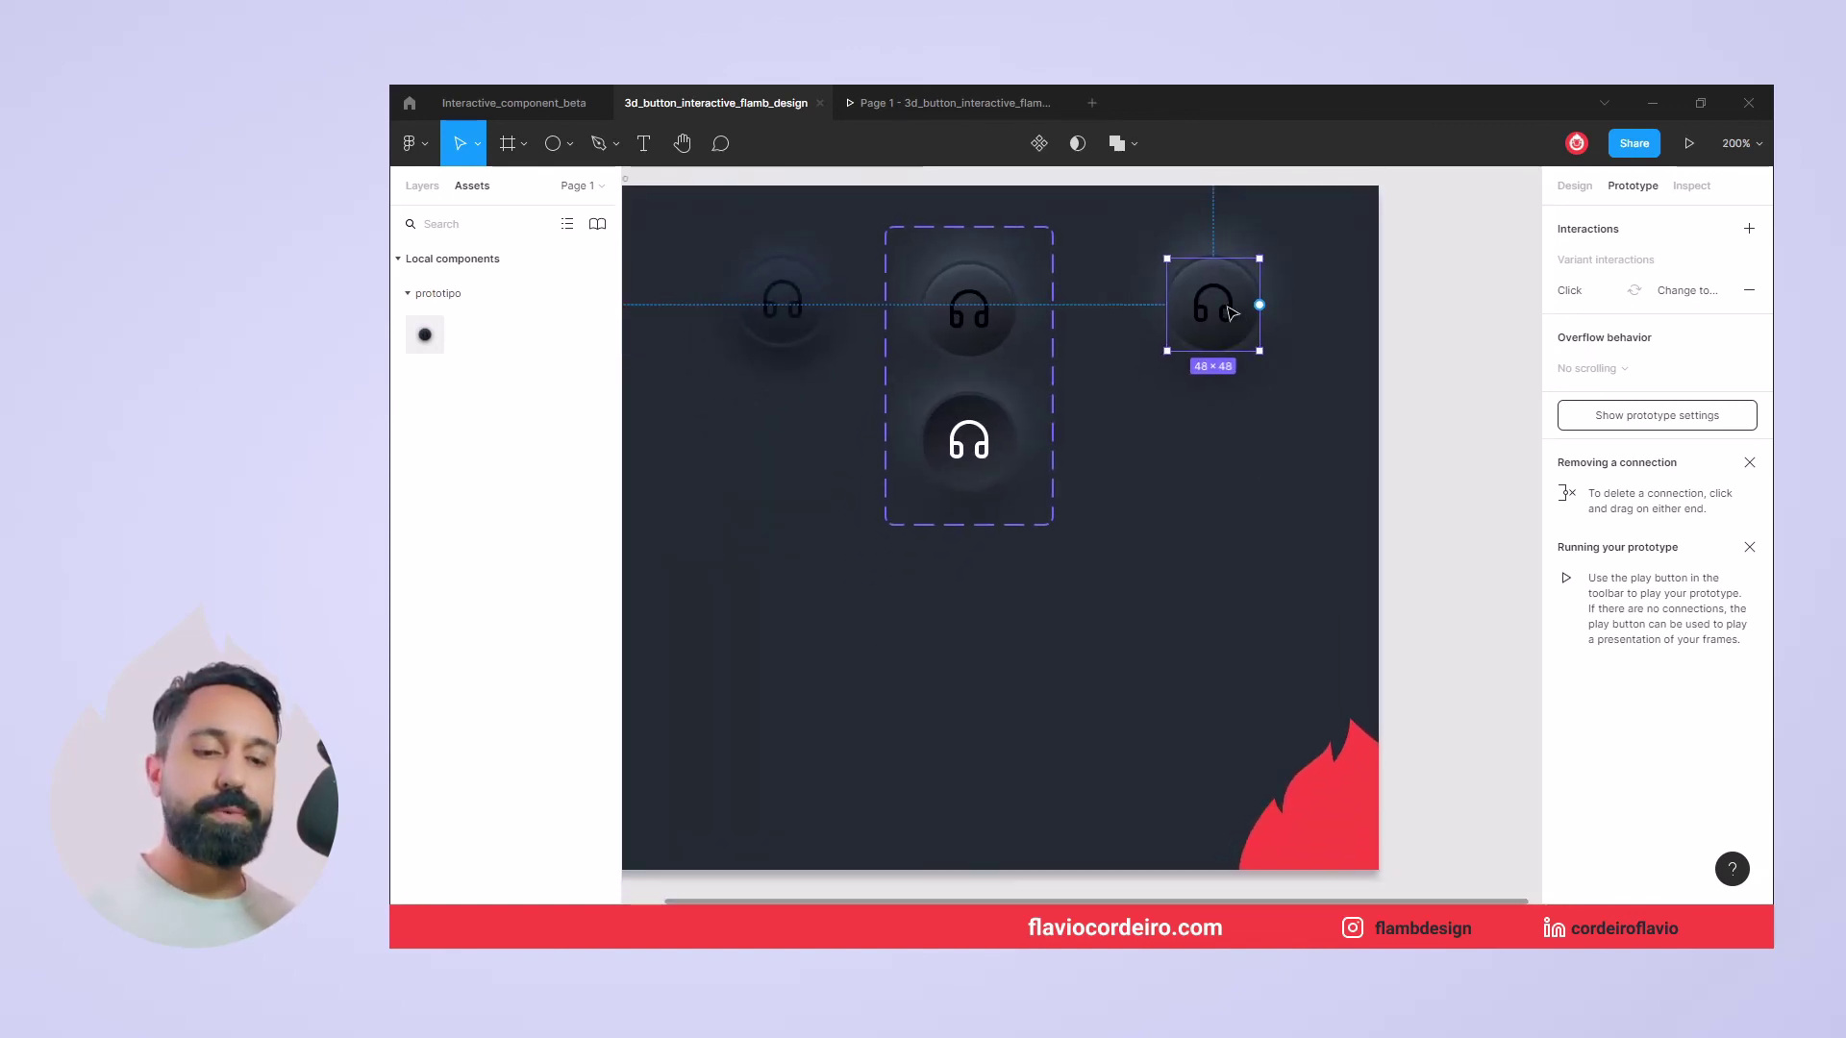
left_click_drag(1226, 315, 1092, 595)
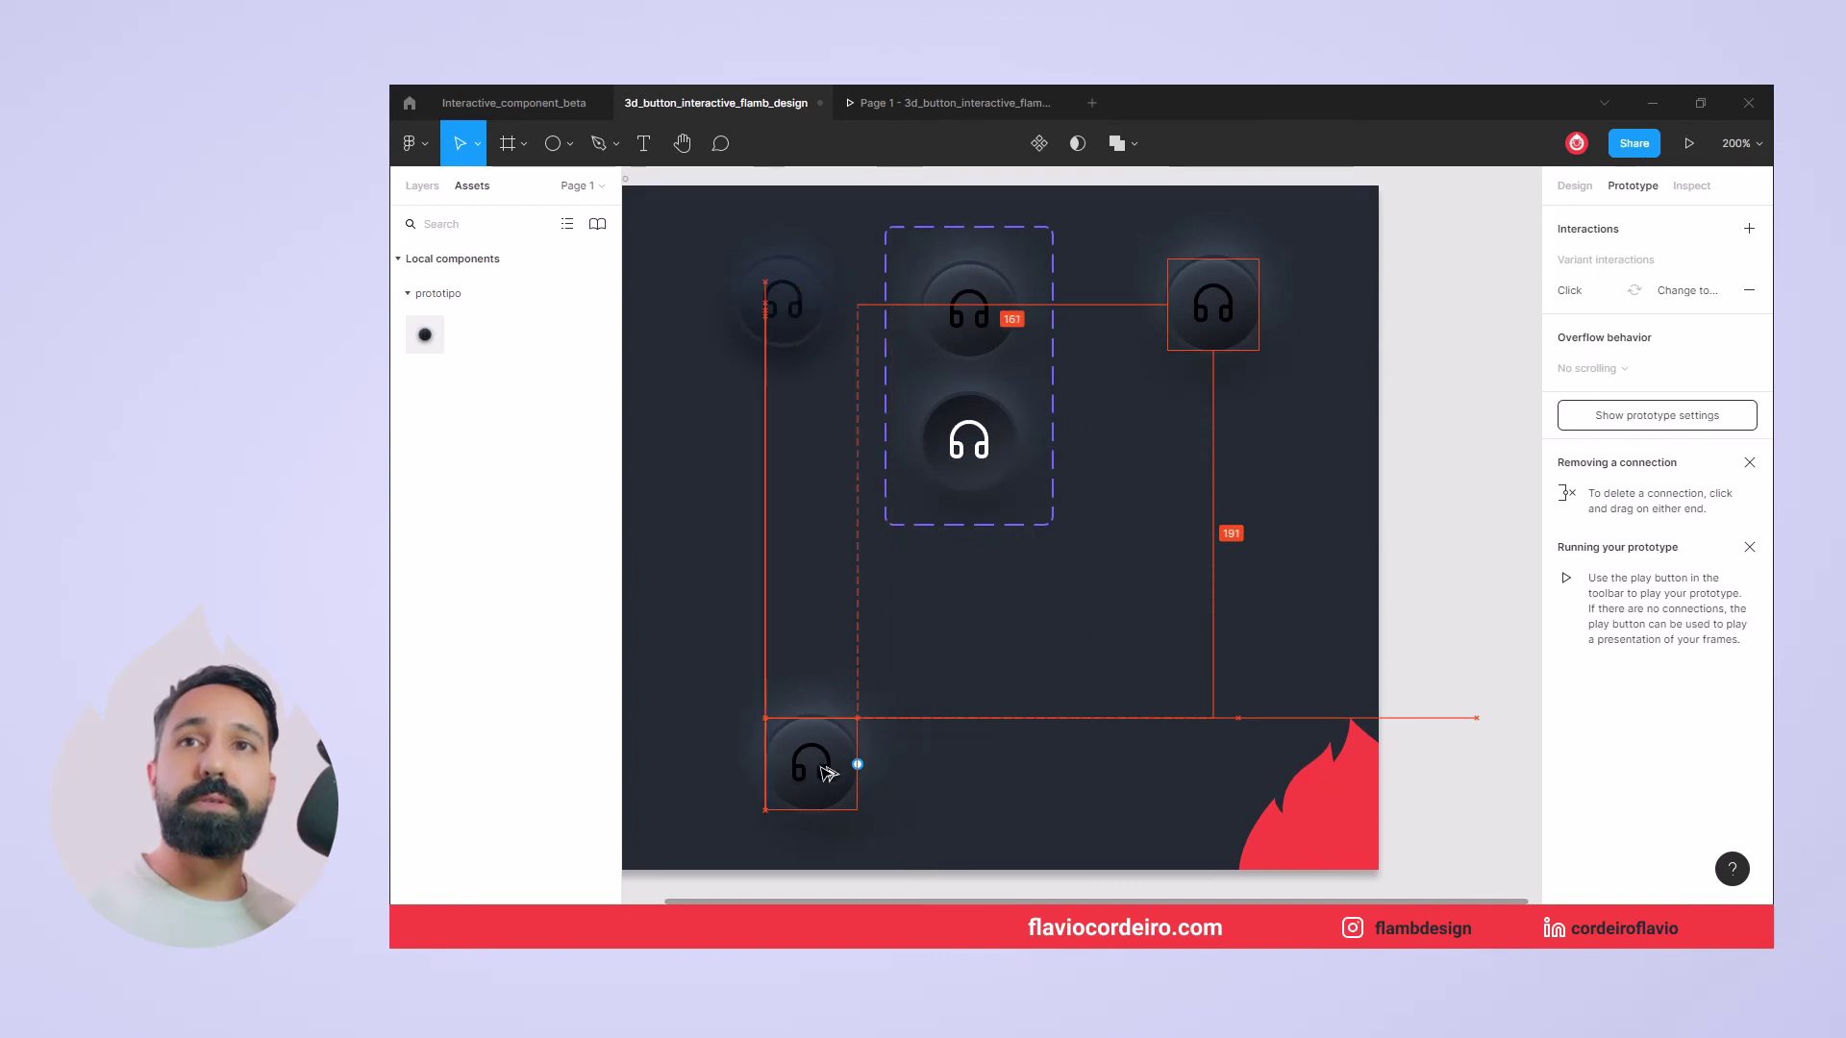
mouse_move(950, 710)
left_mouse_down()
mouse_move(815, 772)
mouse_move(959, 787)
left_mouse_up()
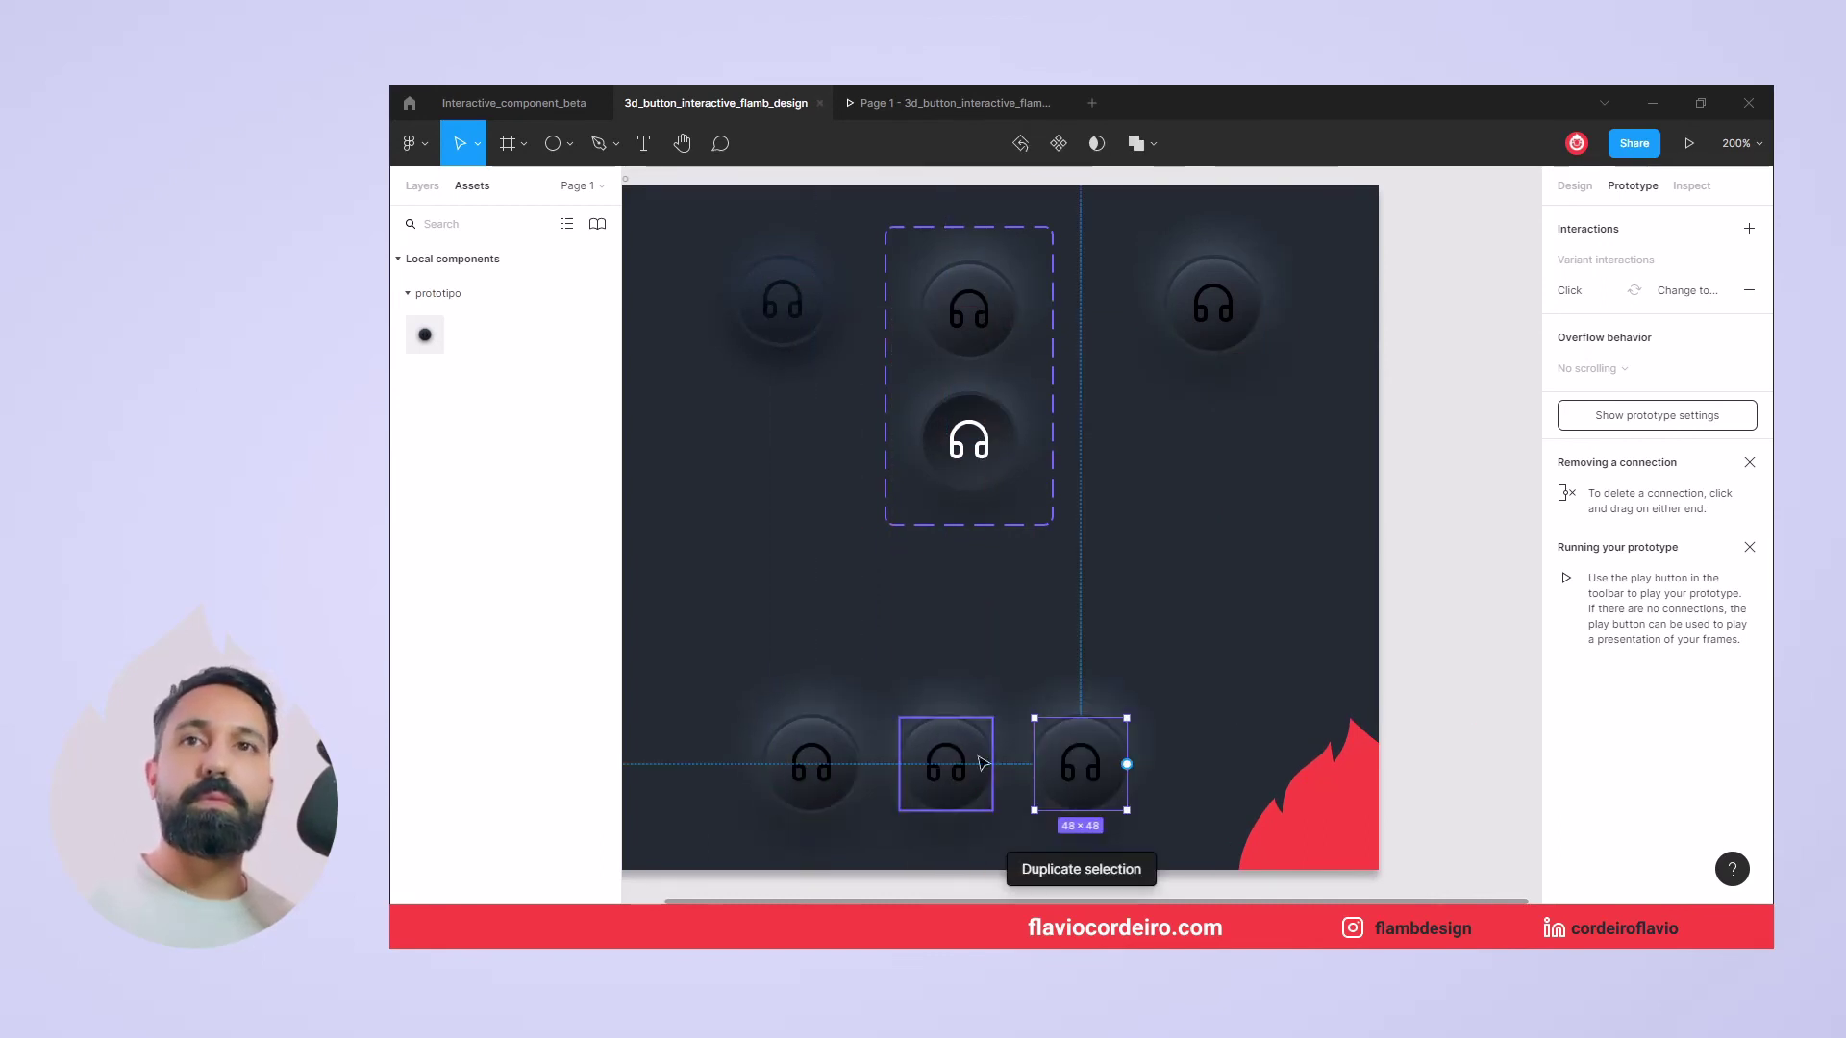
left_click(962, 104)
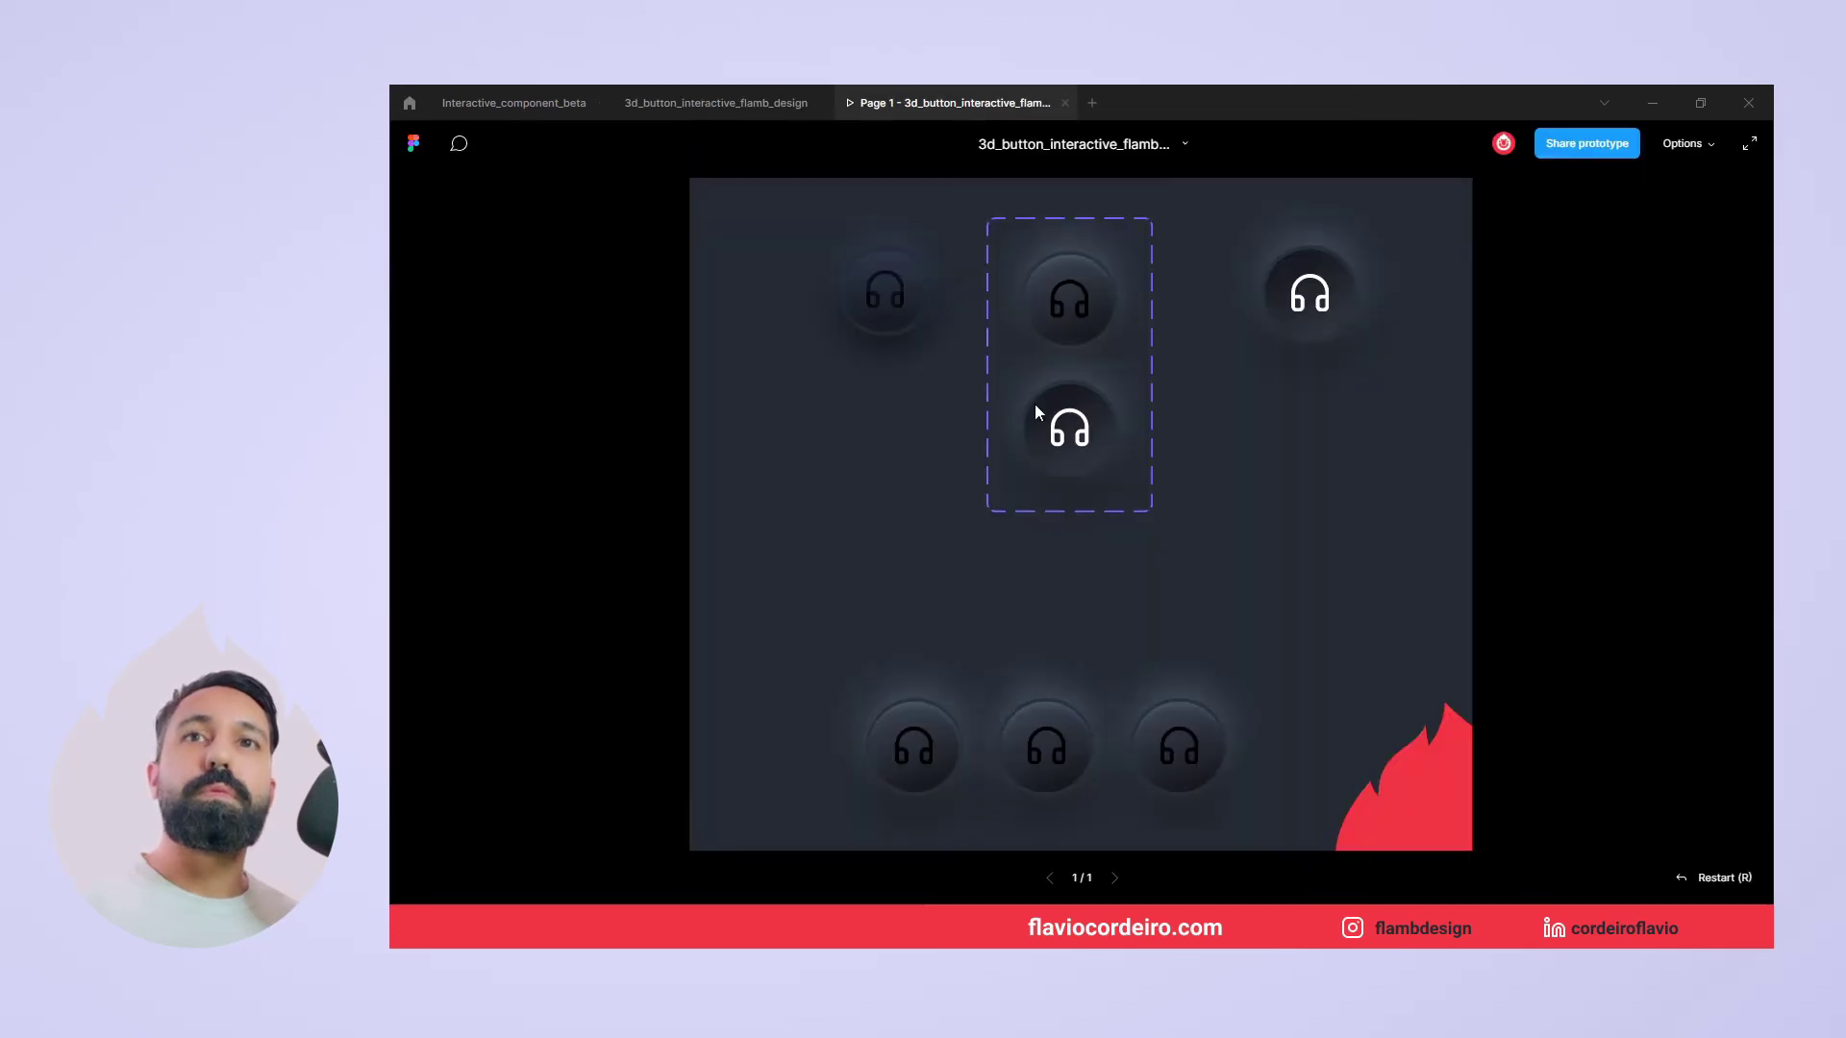
Click each of the three bottom headphone buttons to check they toggle independently
left_click(911, 755)
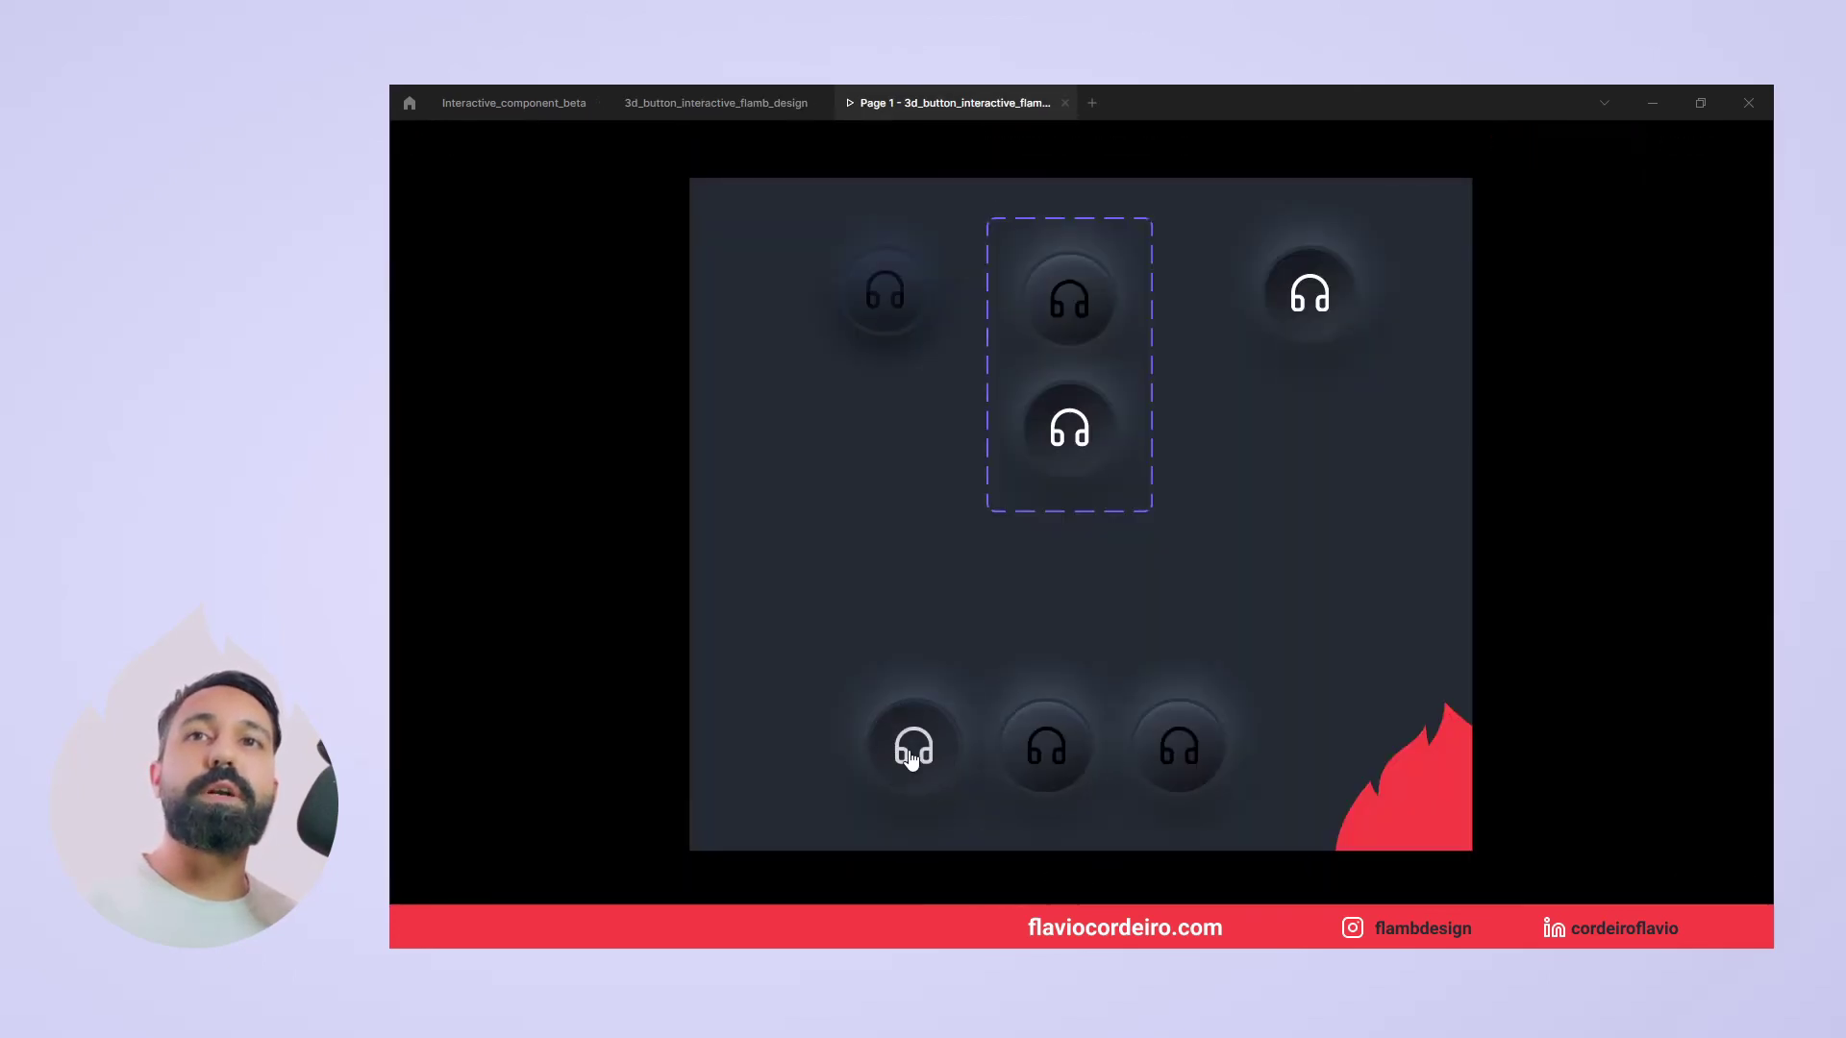
left_click(1043, 765)
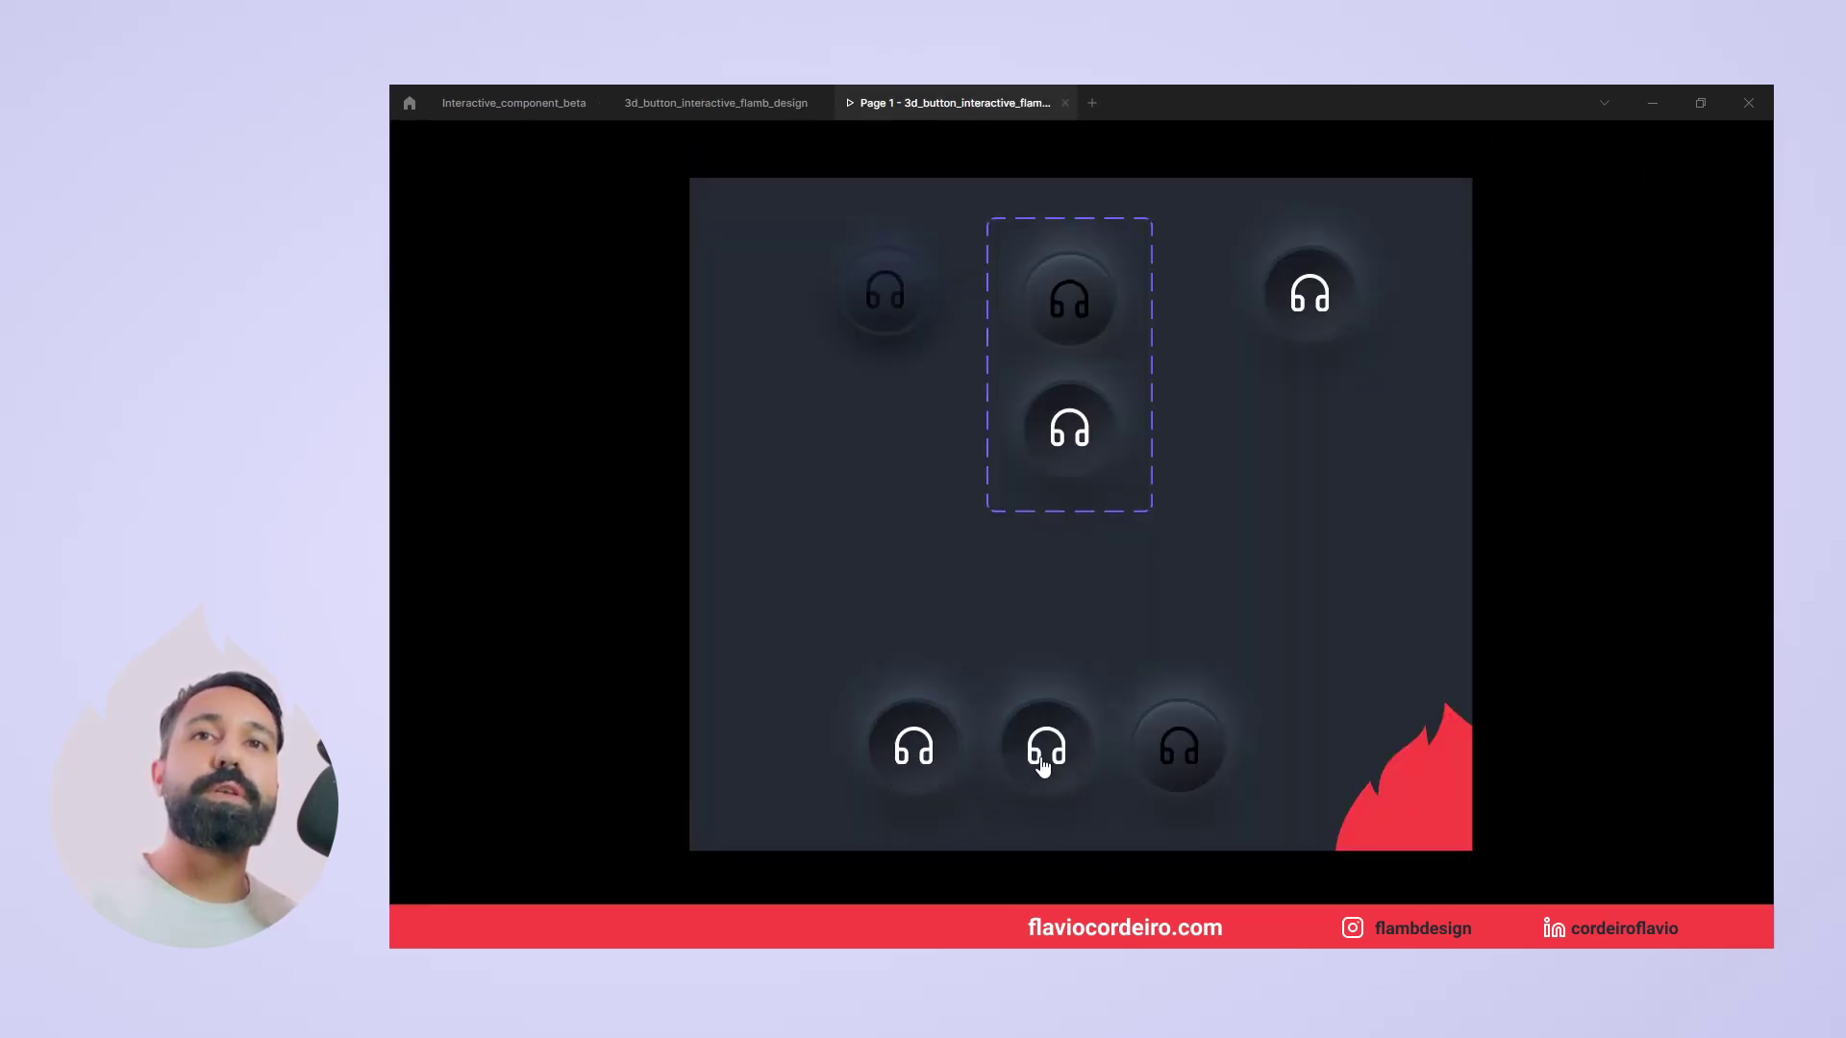
left_click(1174, 764)
left_click(1174, 765)
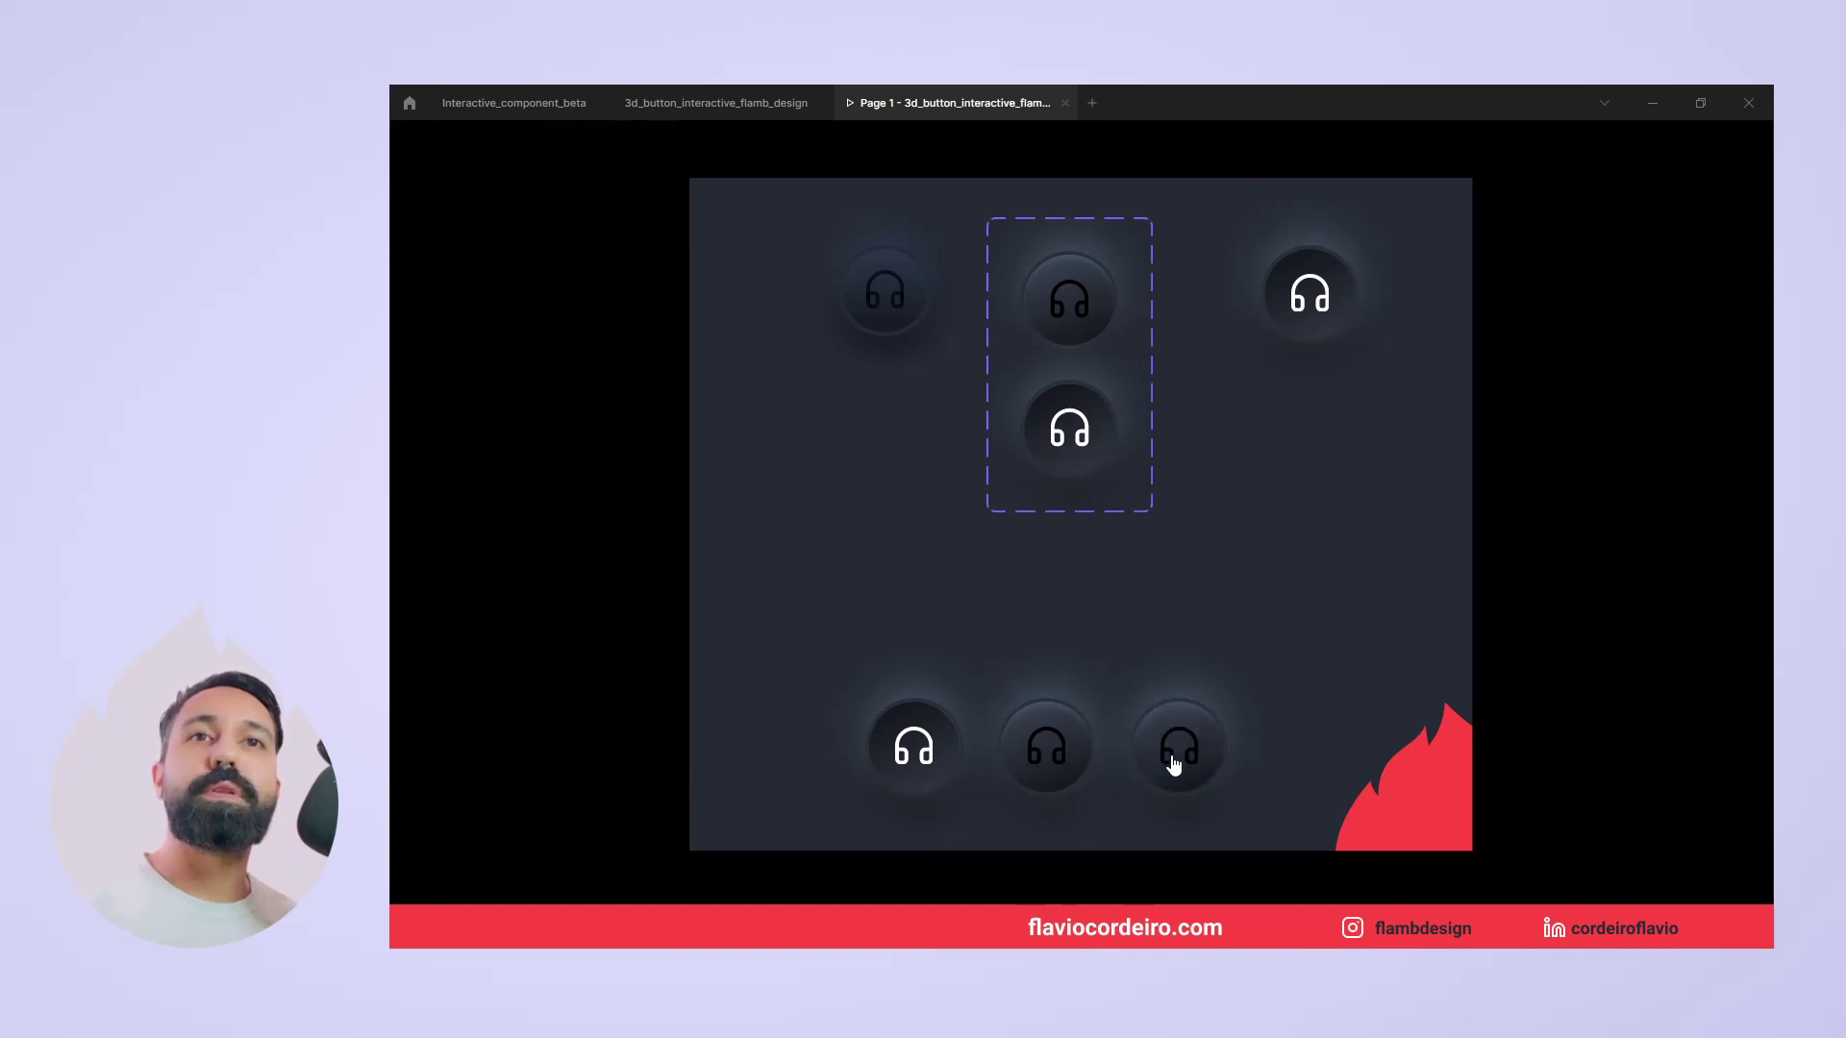